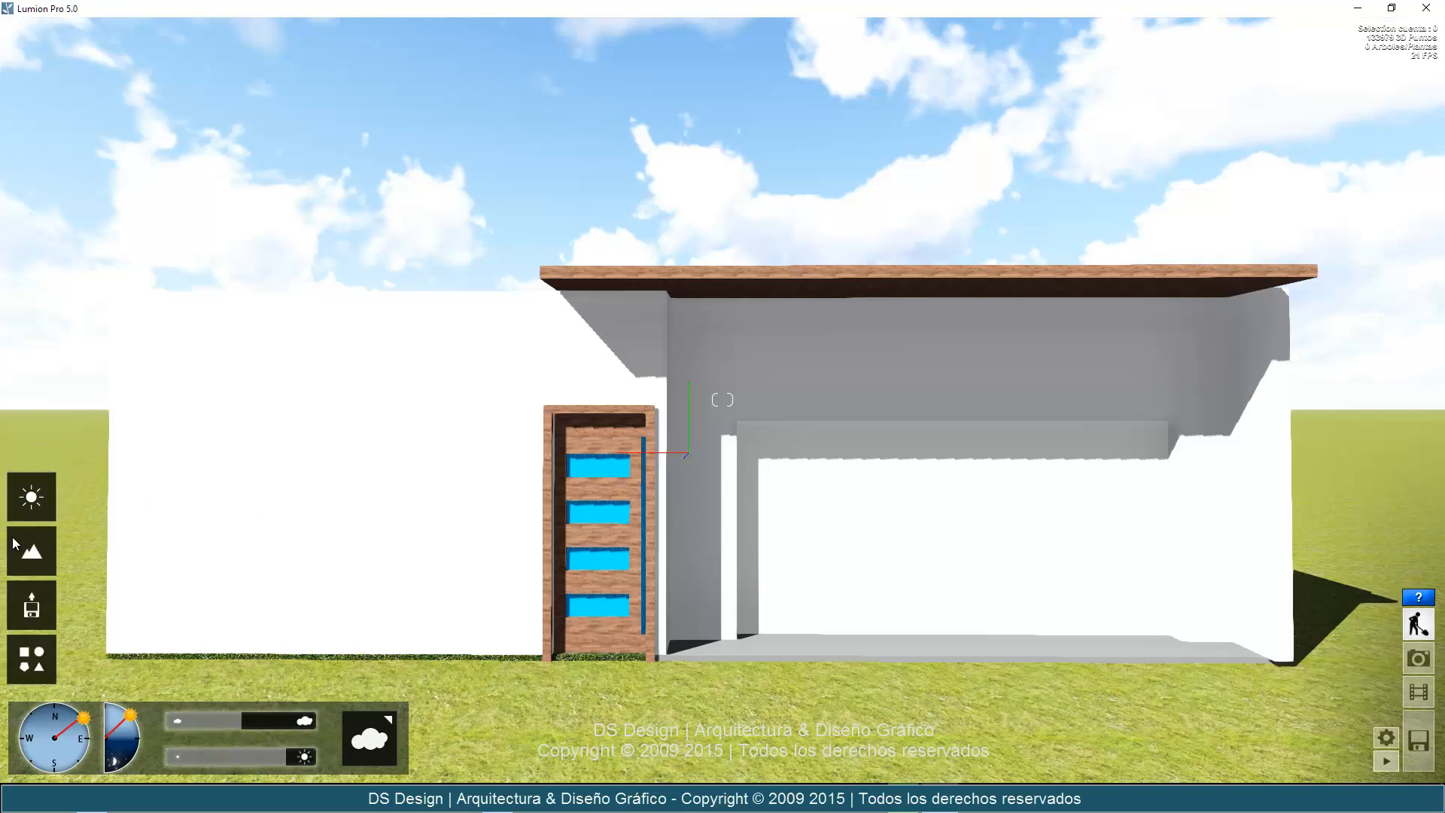
Look through the available landscape presets for the terrain without applying one.
left_click(26, 551)
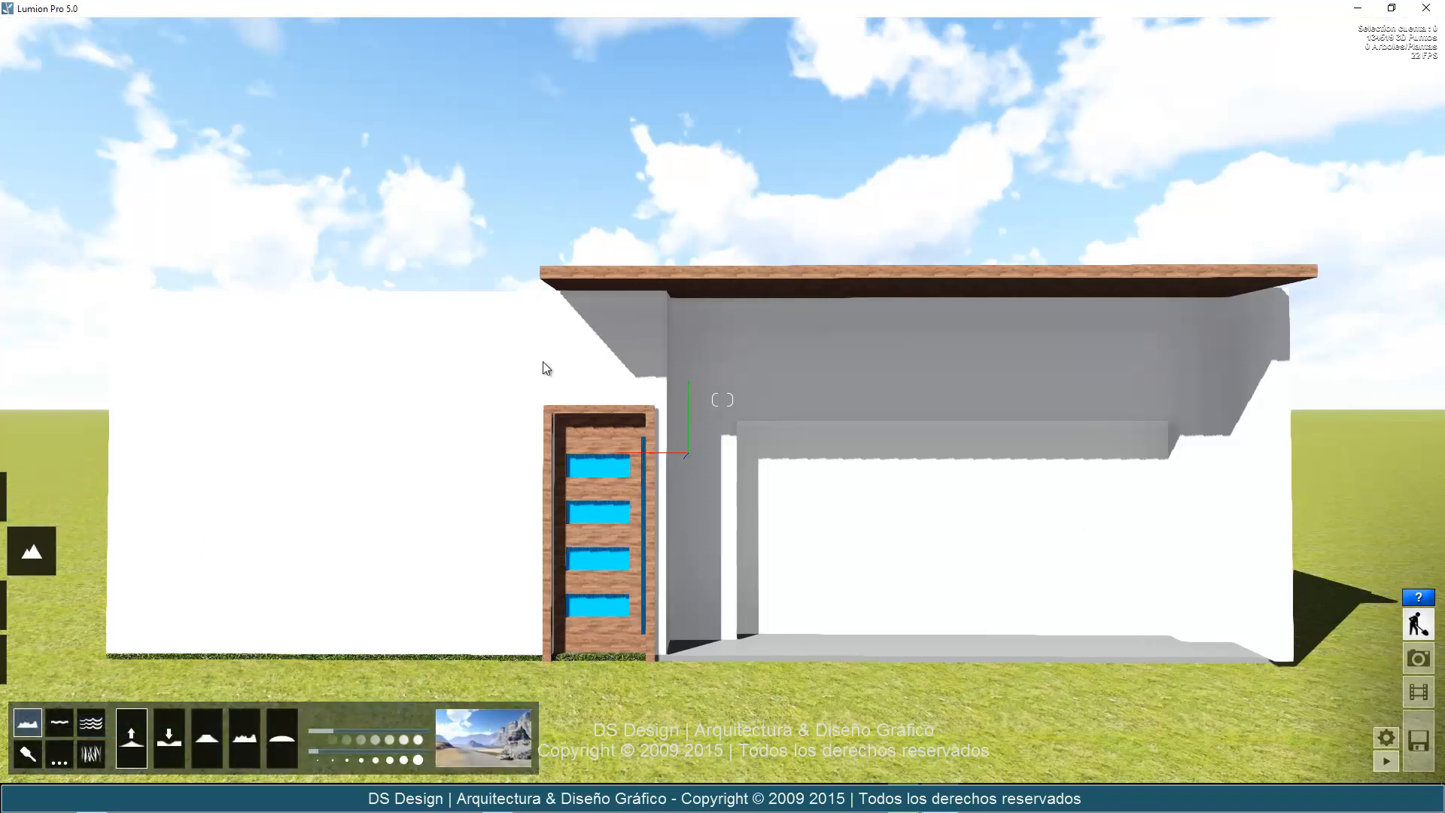
left_click(515, 734)
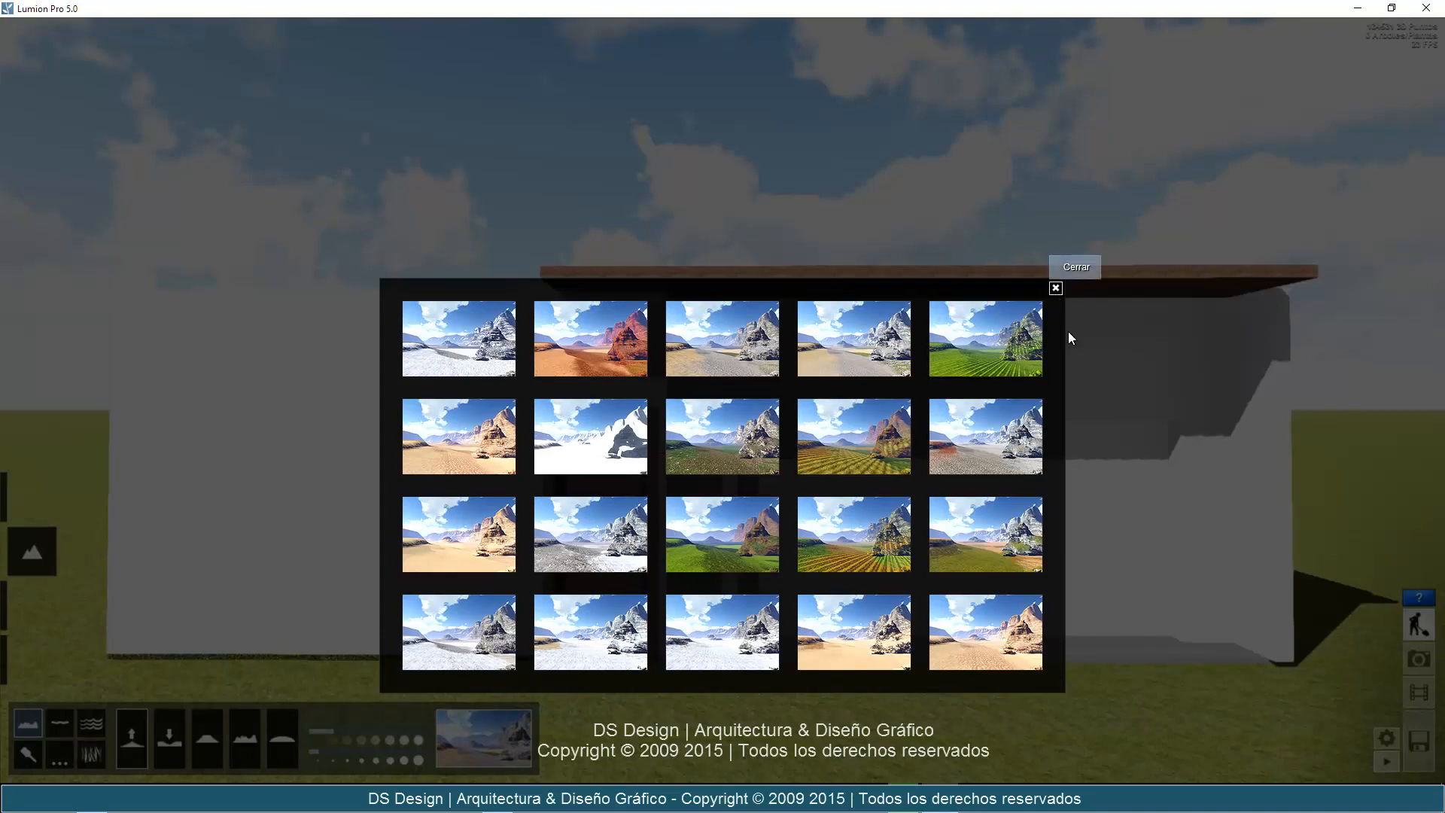
left_click(1057, 289)
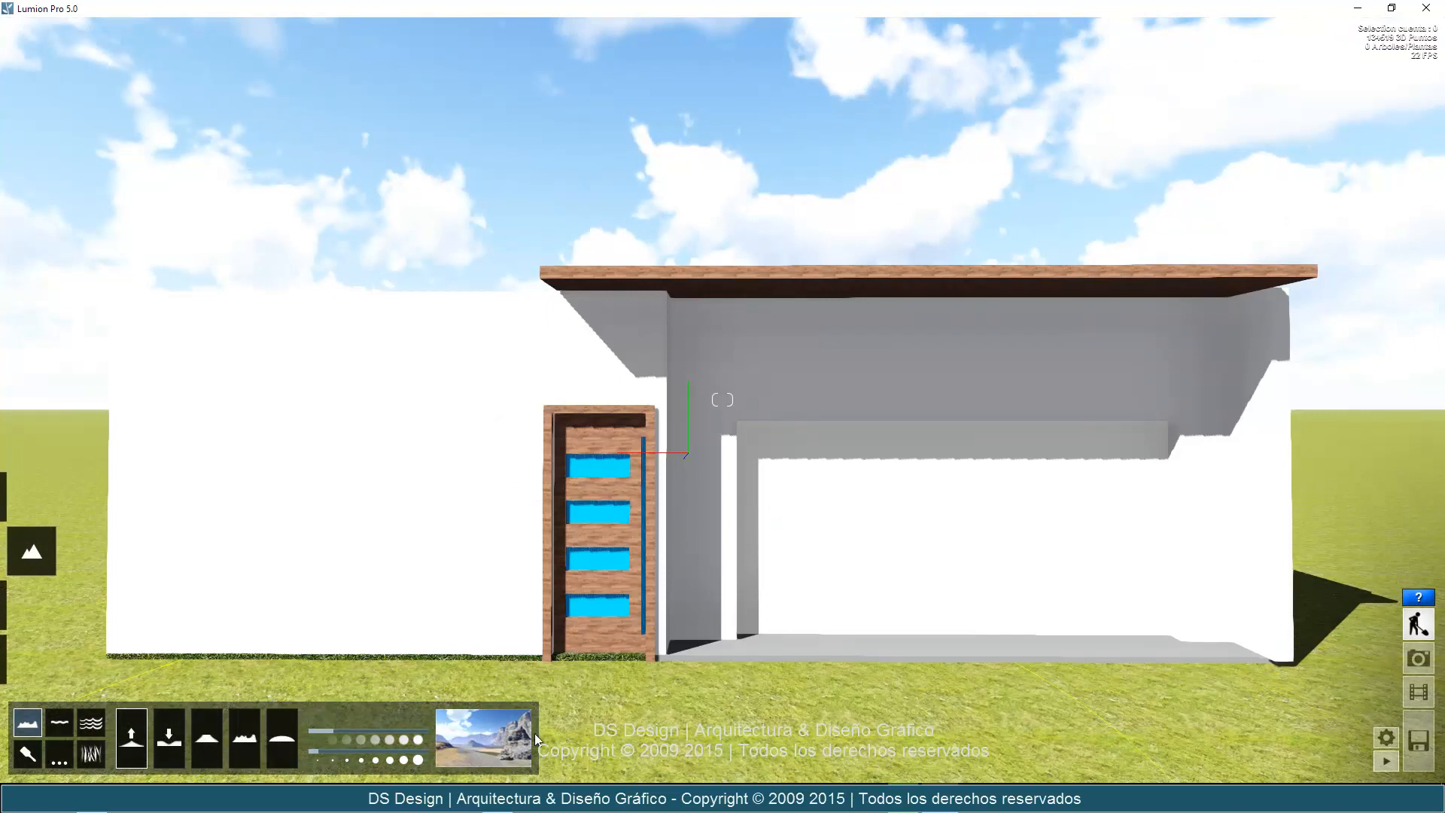
left_click(476, 747)
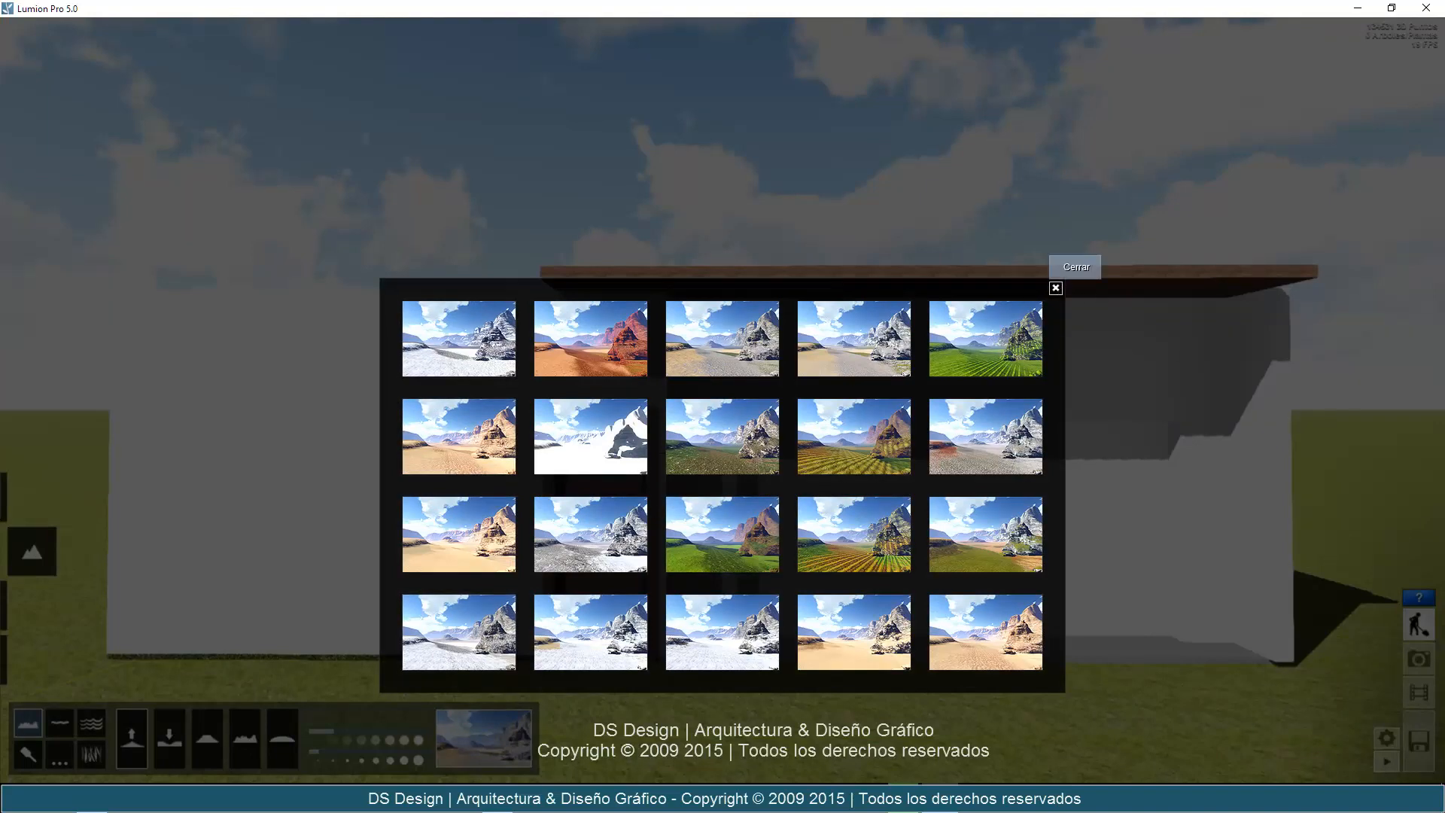
left_click(21, 550)
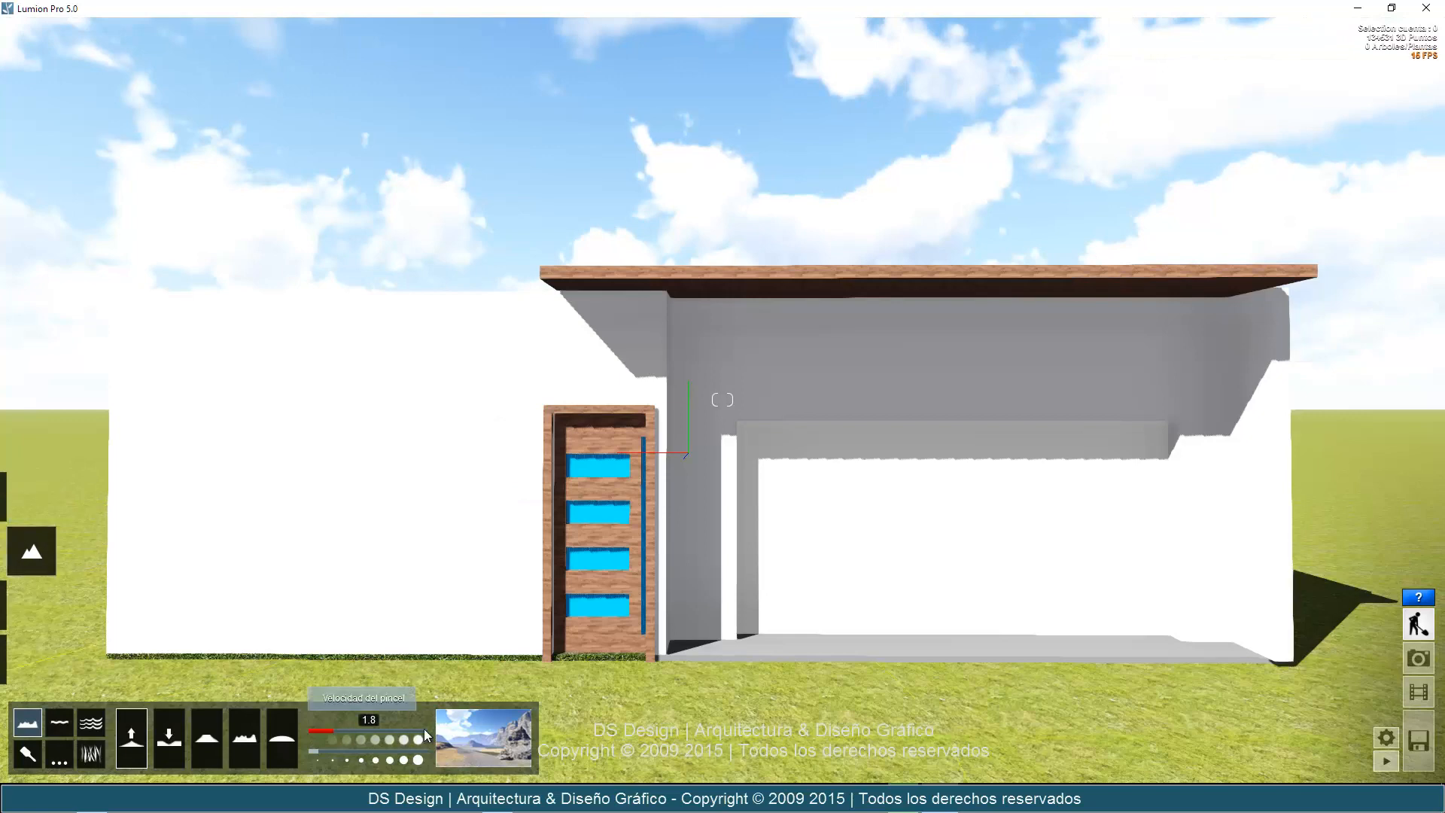
Try the white snow landscape preset, followed by the light sandy desert preset.
left_click(508, 744)
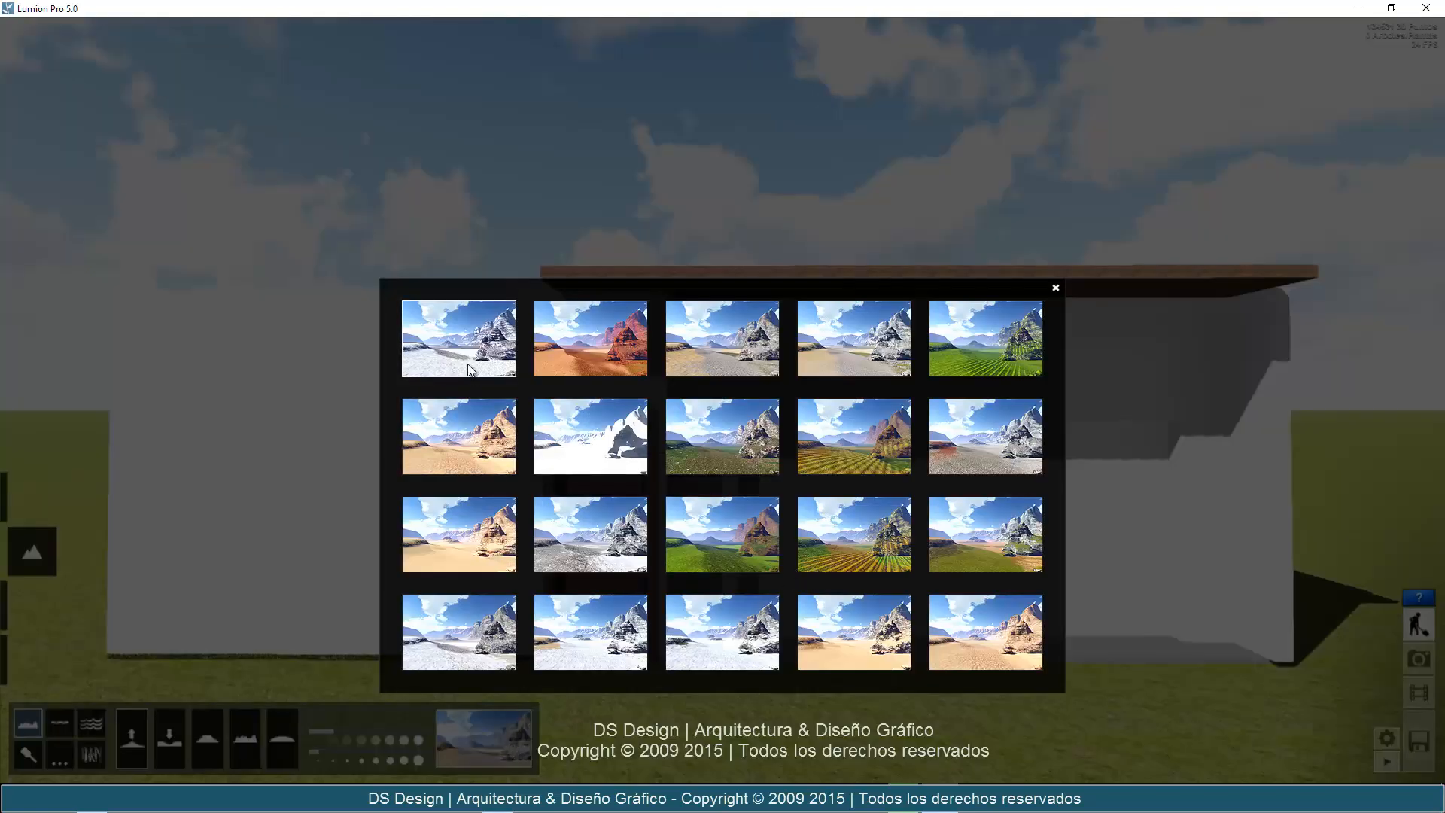
left_click(591, 448)
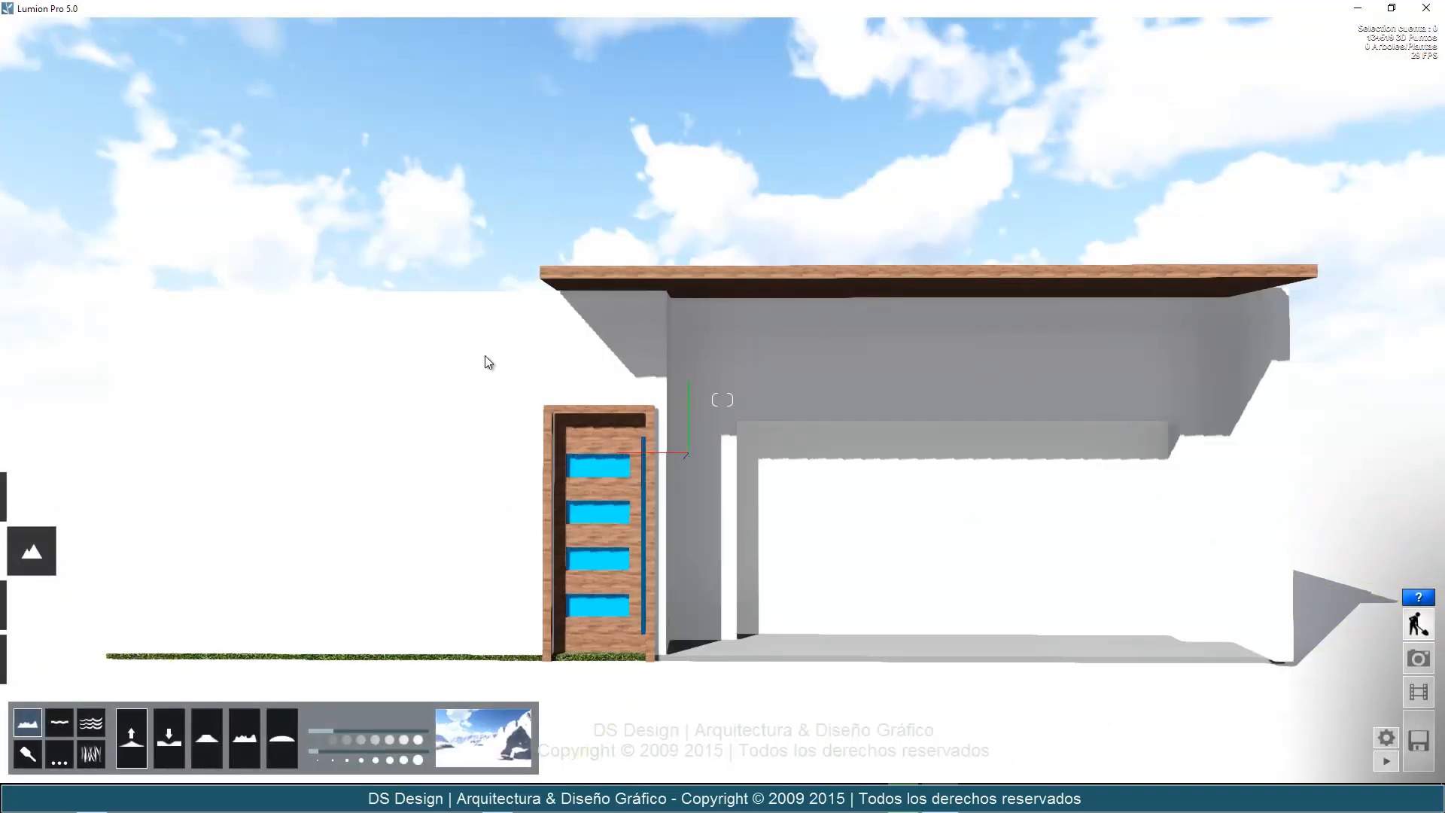
left_click(505, 741)
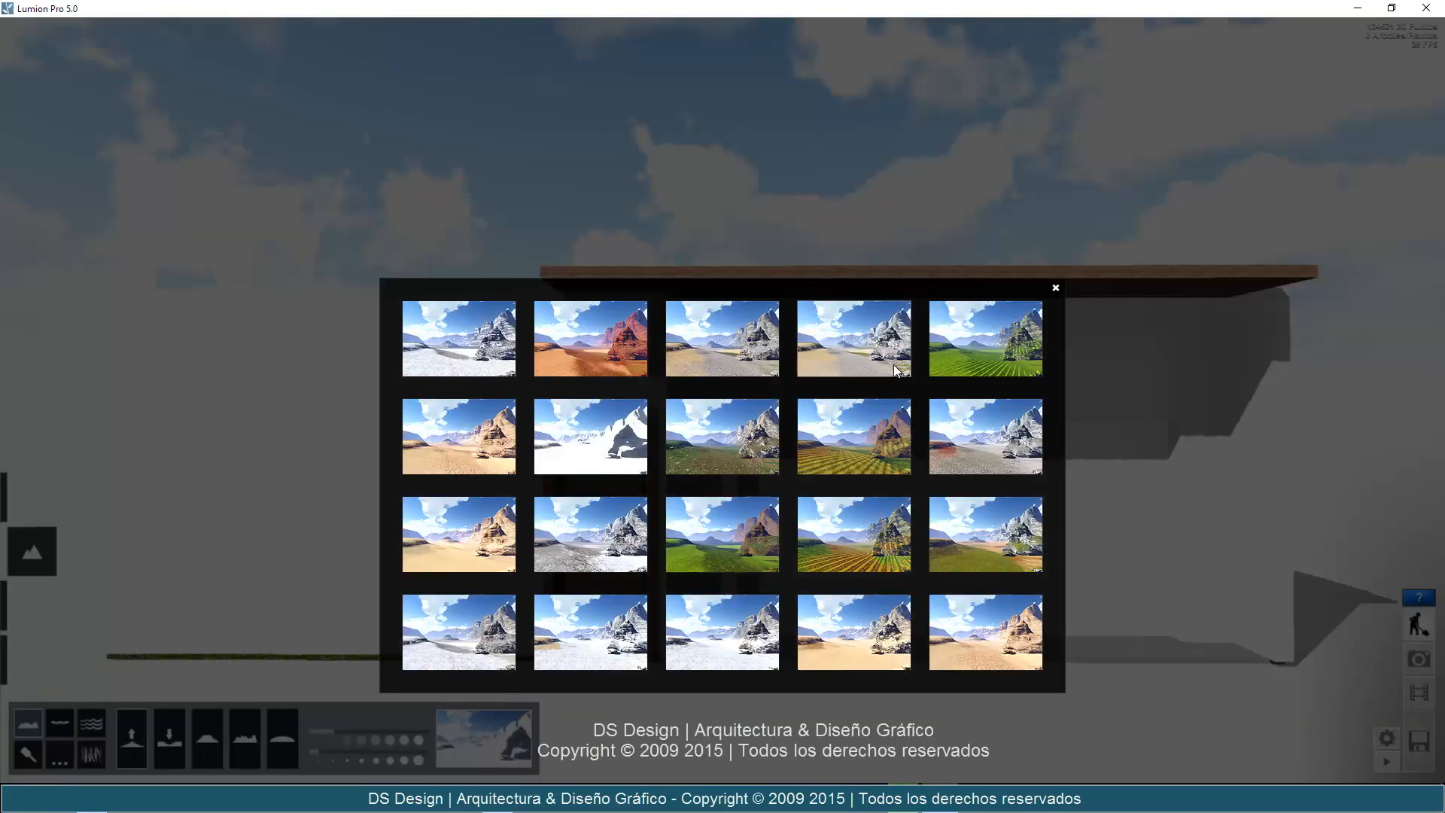
left_click(460, 536)
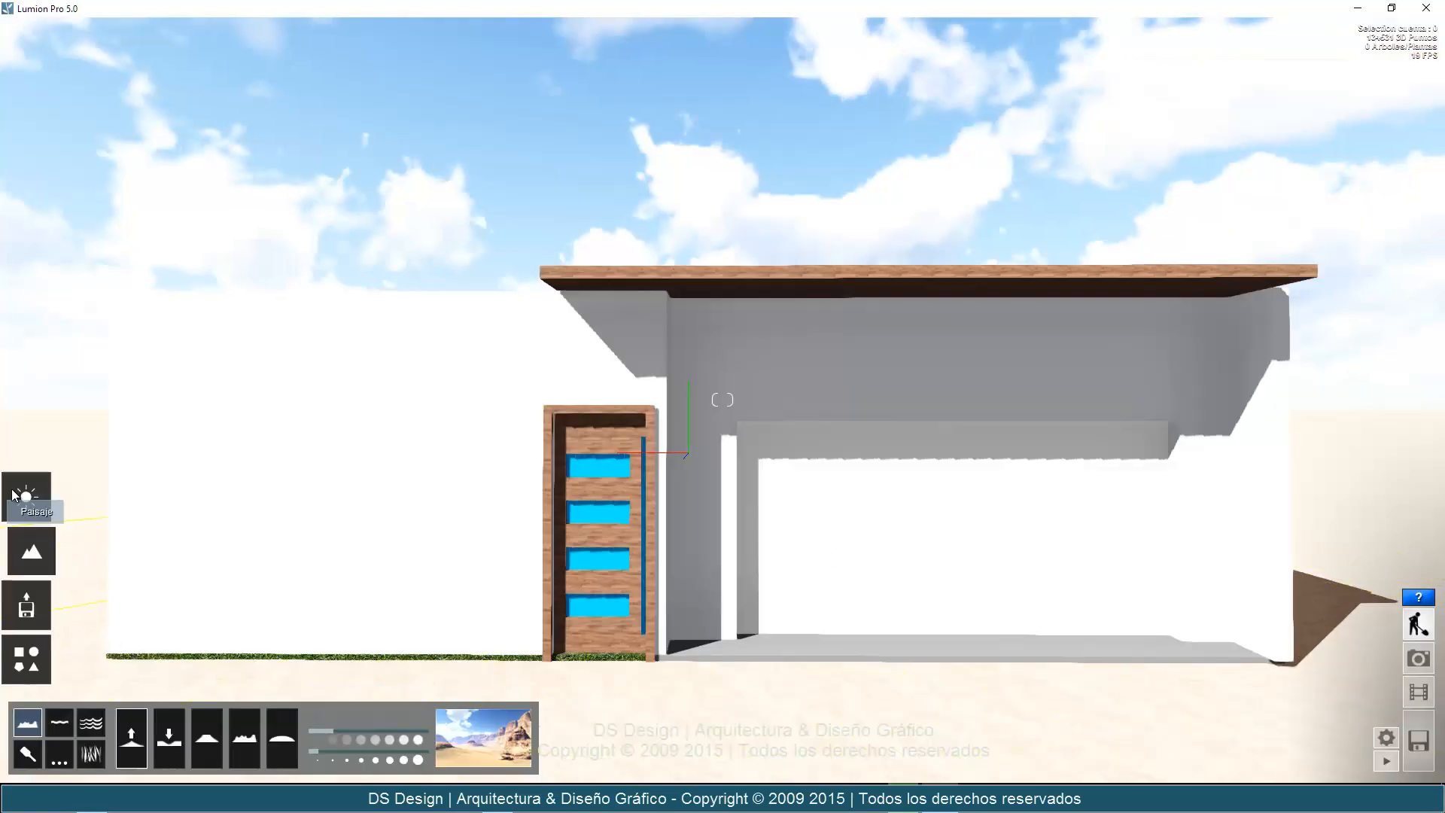
Lower the sun brightness slightly so the facade and ground are less overexposed.
left_click(31, 497)
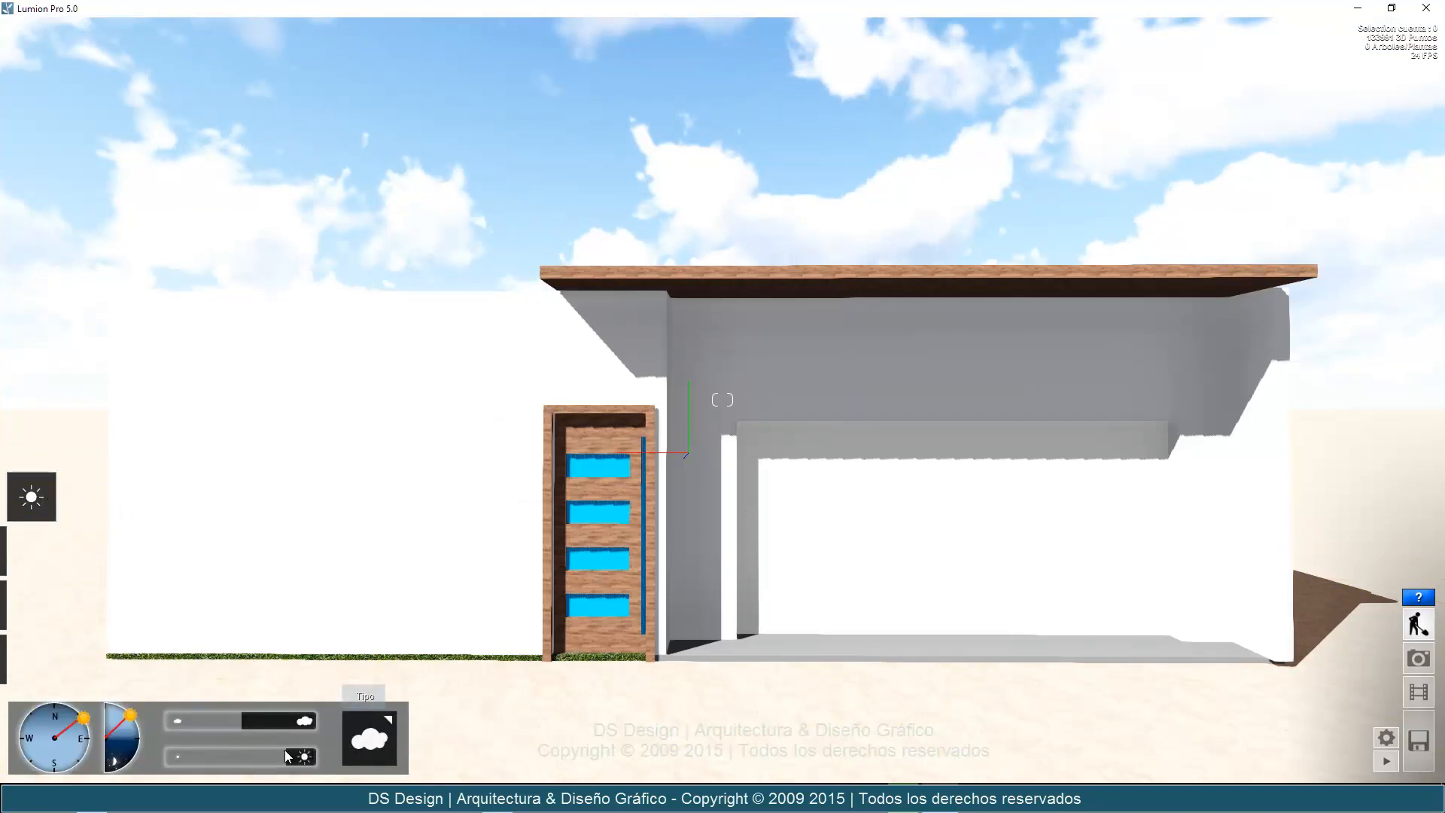
mouse_move(285, 750)
left_mouse_down()
mouse_move(245, 757)
mouse_move(269, 754)
left_mouse_up()
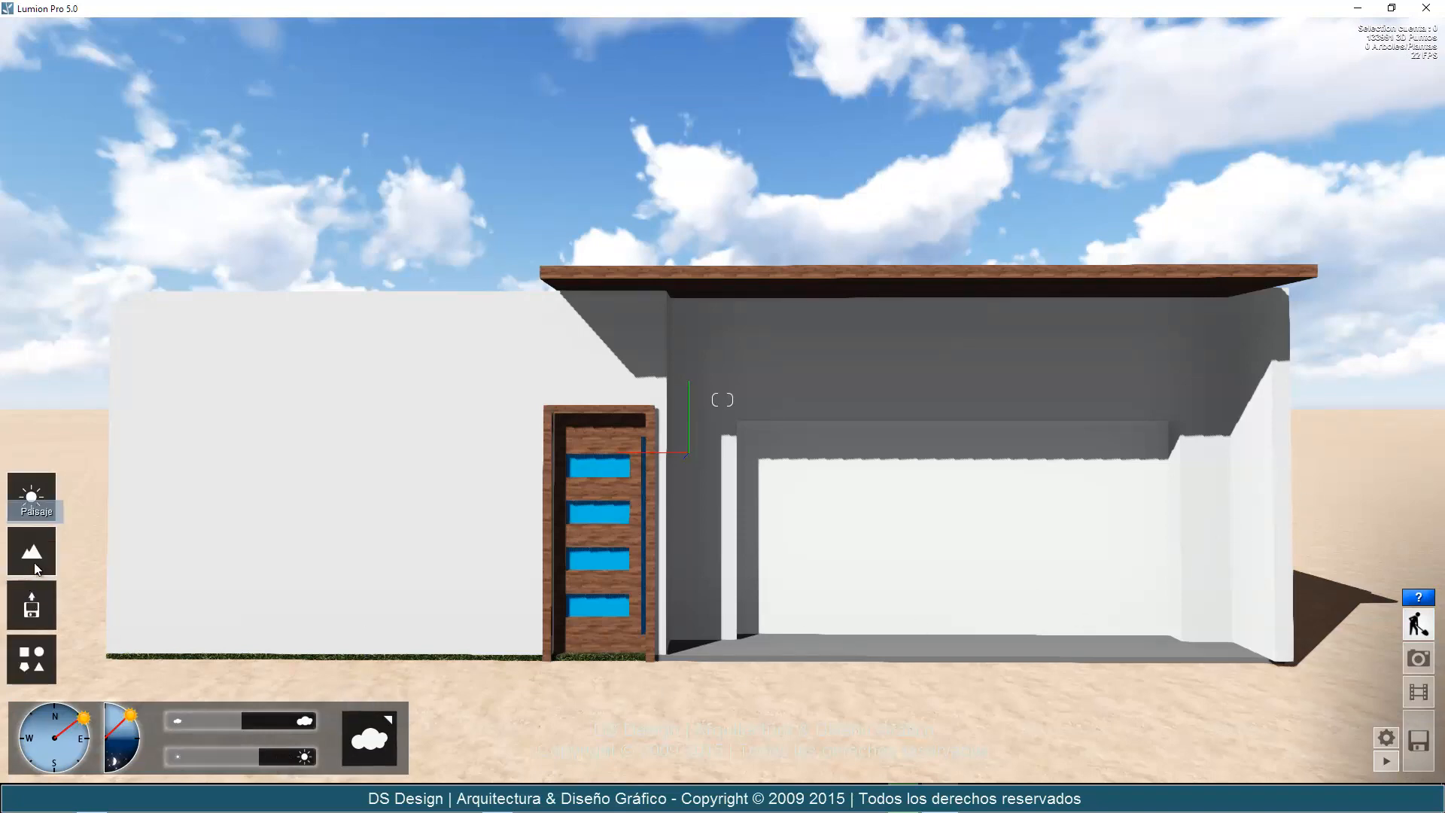
Try the sandy desert landscape preset with orange mountains, followed by the green grass preset with the brown mountain.
left_click(29, 558)
left_click(497, 742)
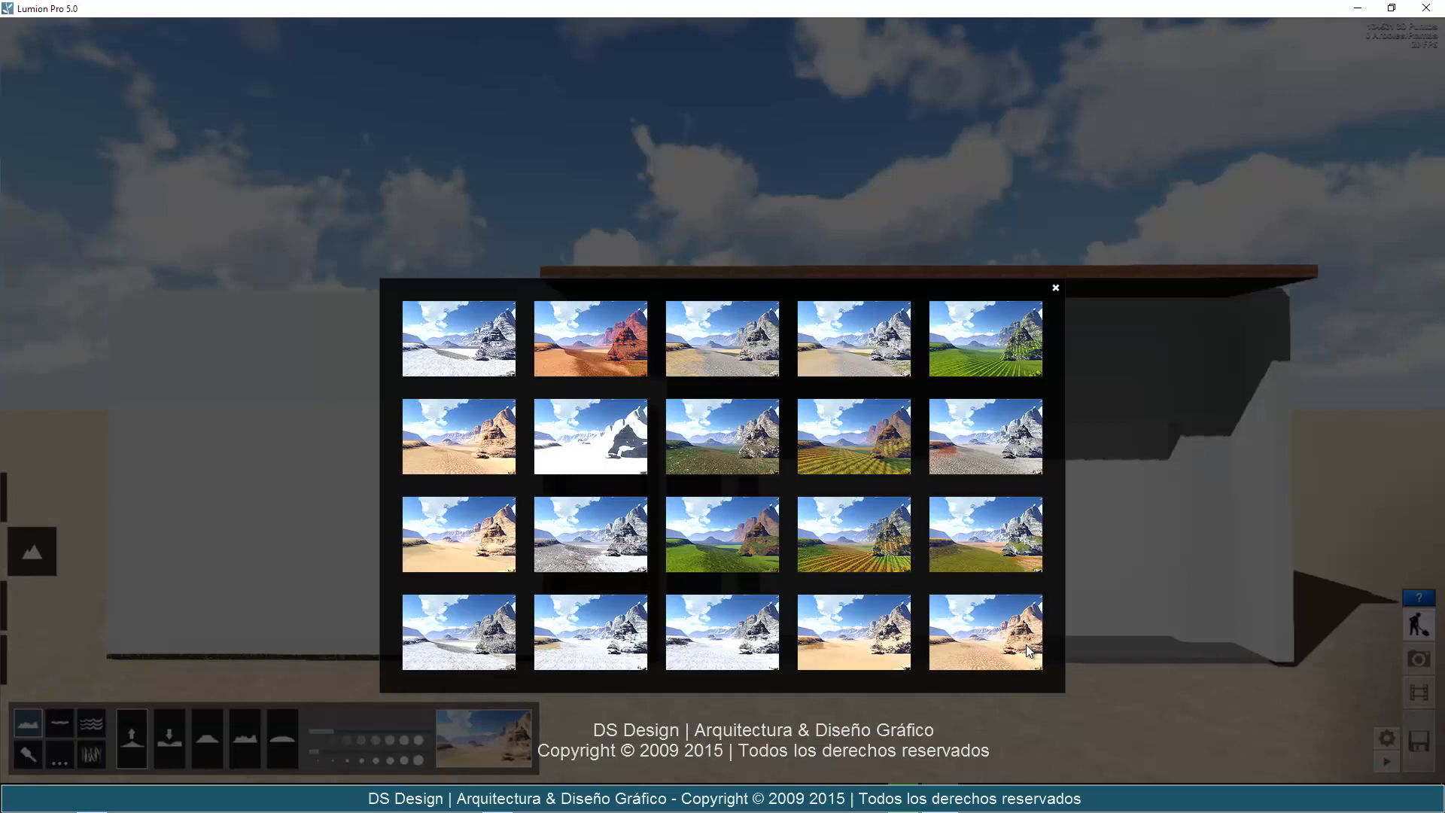
left_click(975, 631)
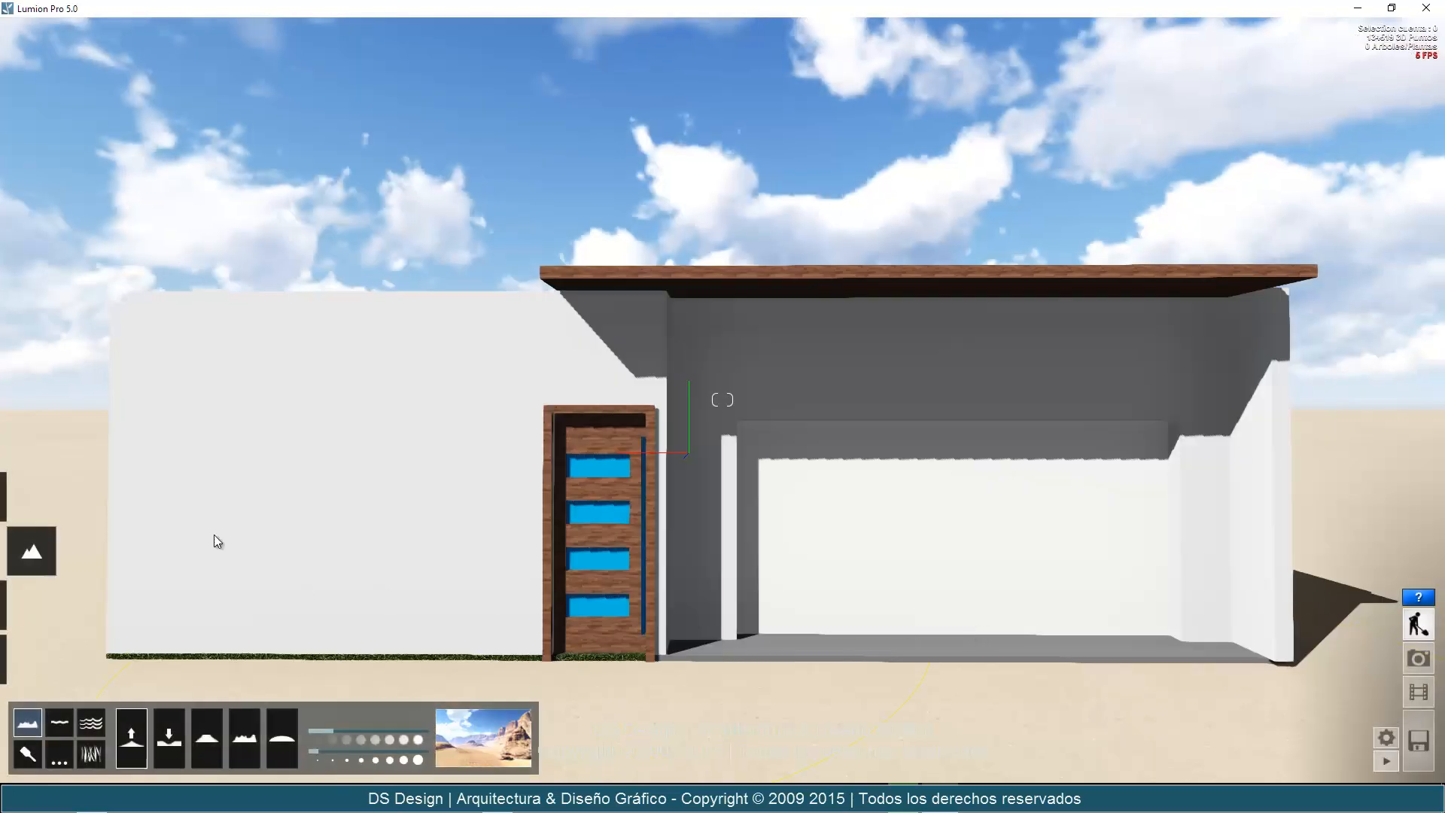
left_click(465, 745)
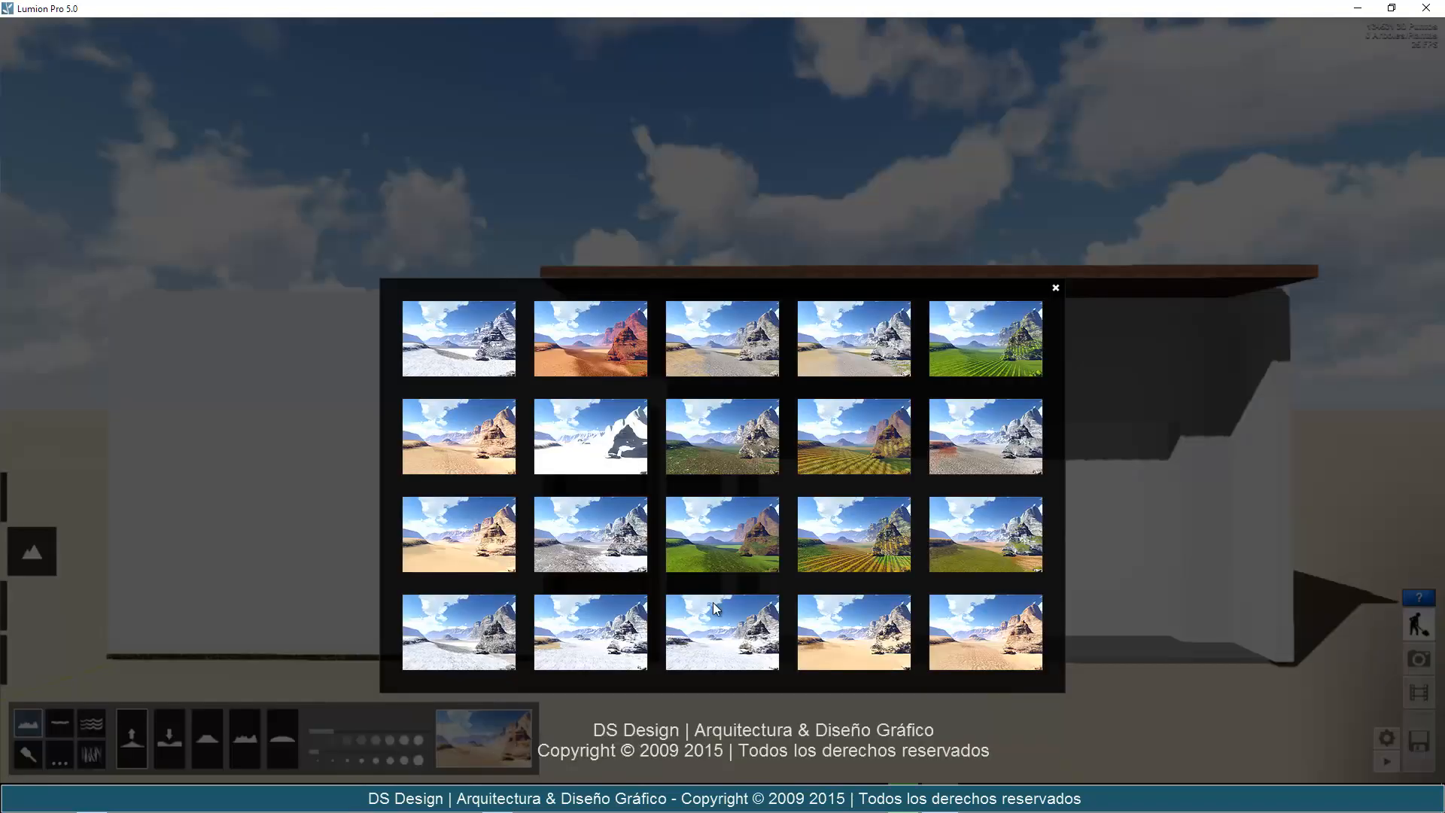
left_click(738, 549)
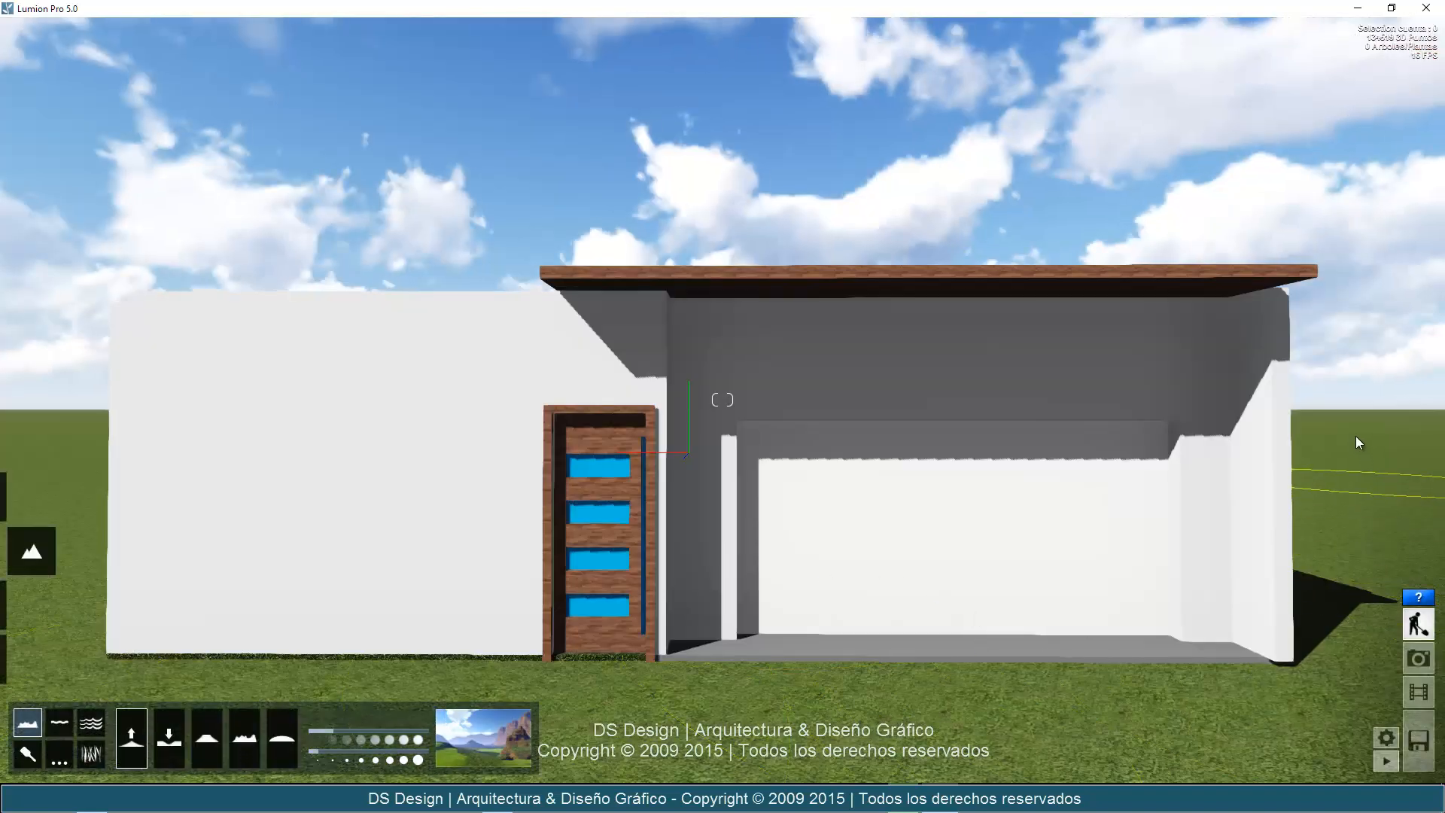
Try the light gravel landscape preset, followed by the coarse grey rock preset.
left_click(485, 743)
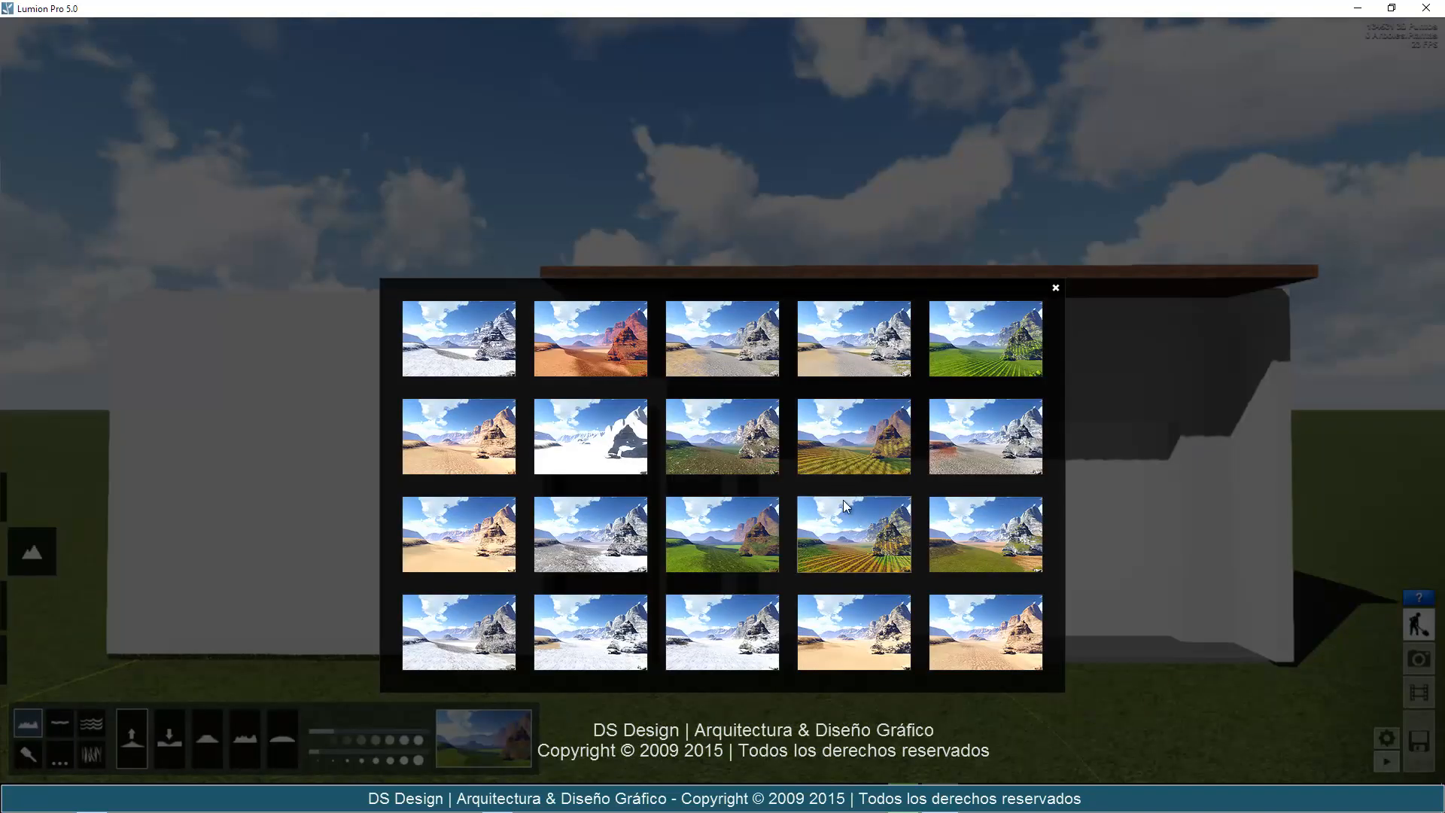
left_click(952, 479)
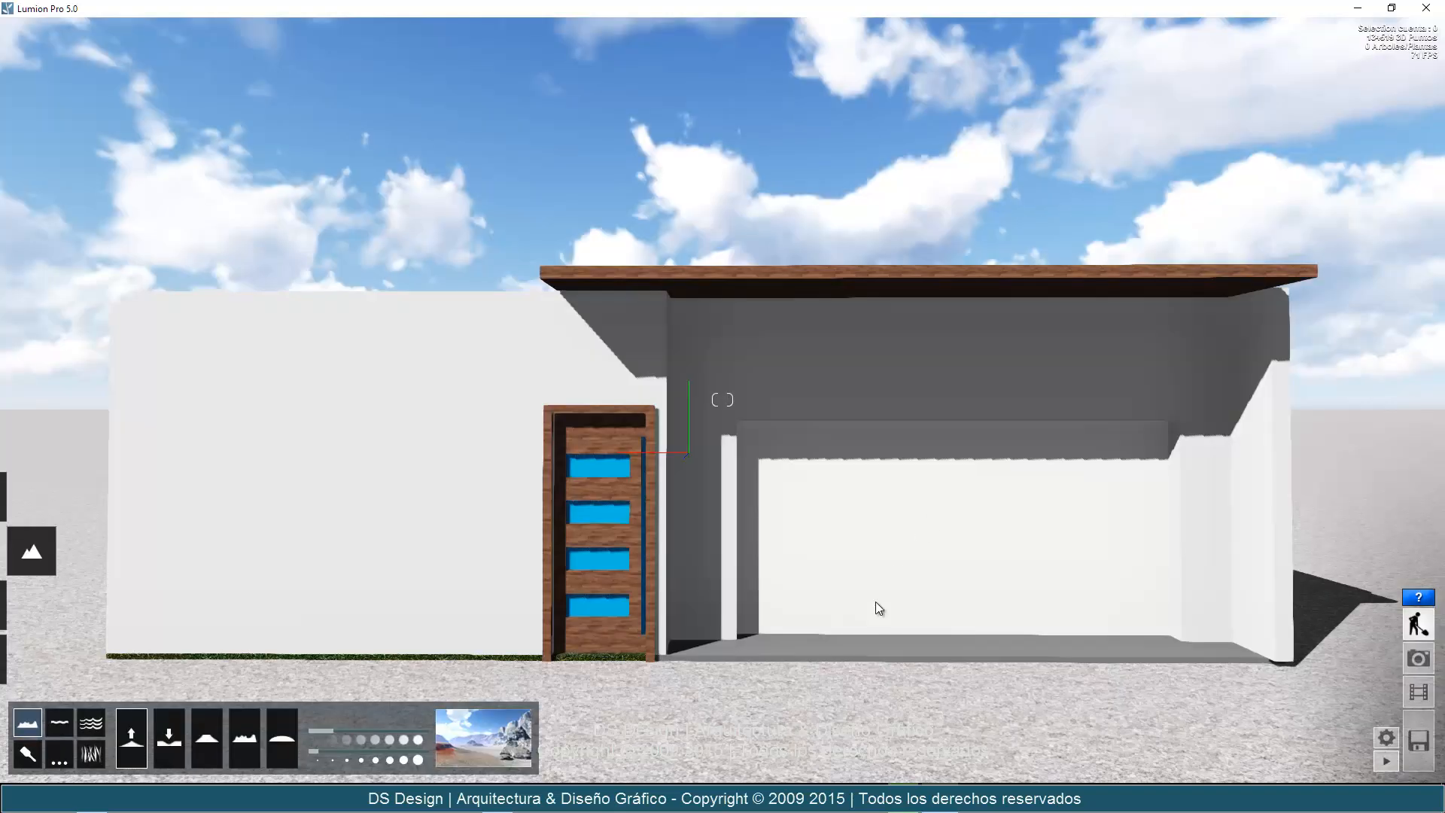
left_click(499, 738)
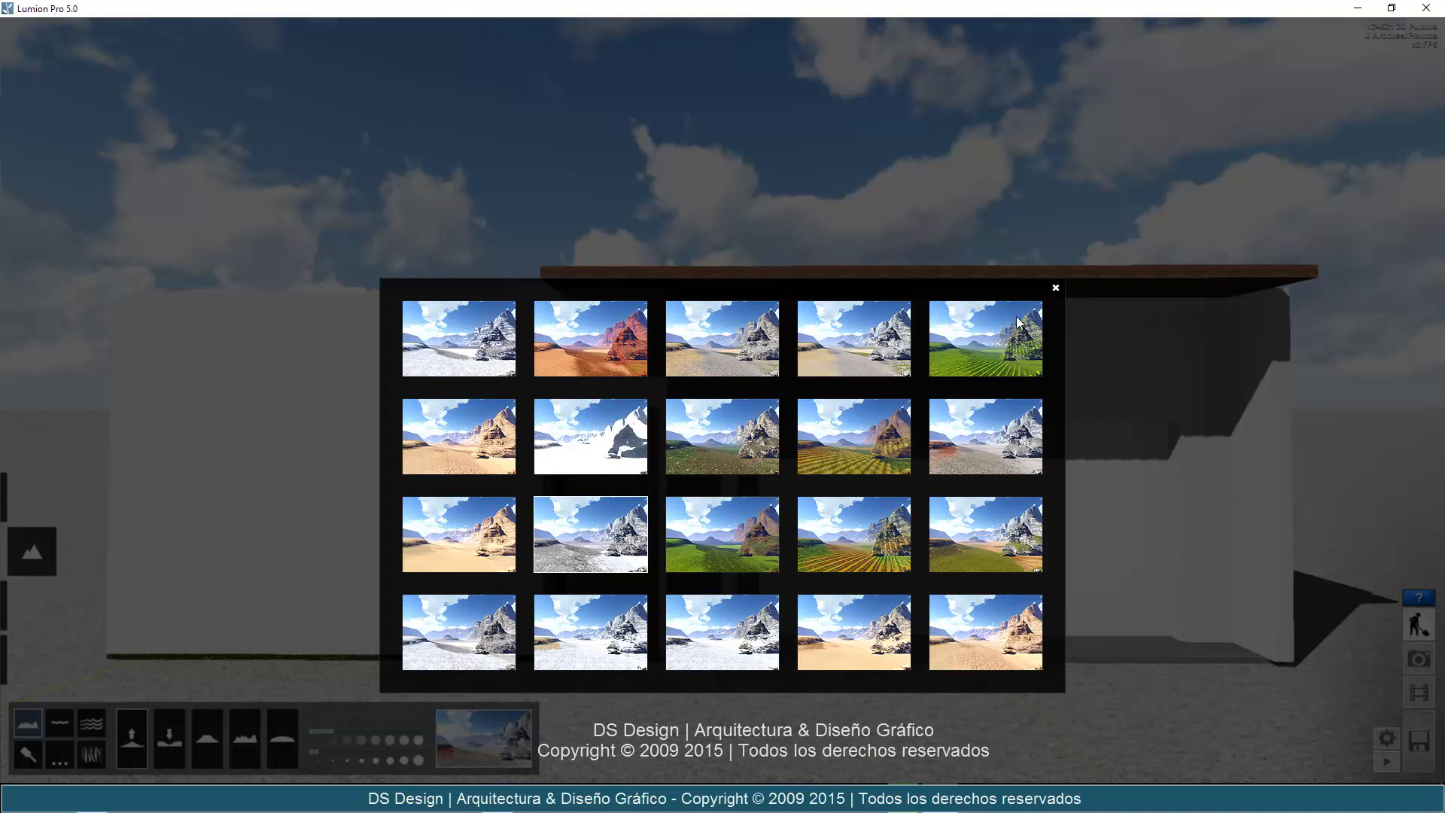
left_click(1056, 287)
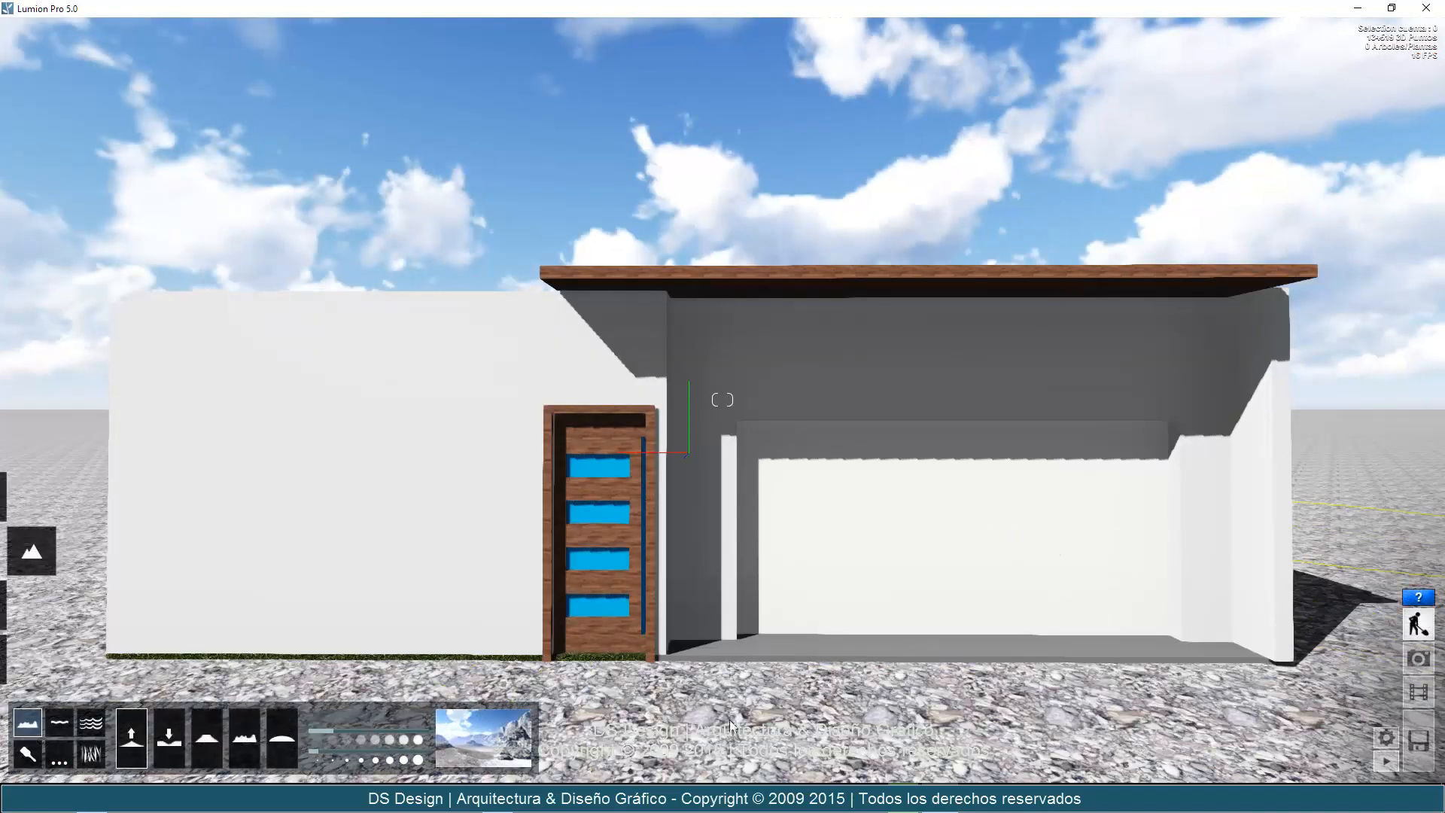
Try the grassland, striped crop field and bright green landscape presets on the terrain.
left_click(482, 747)
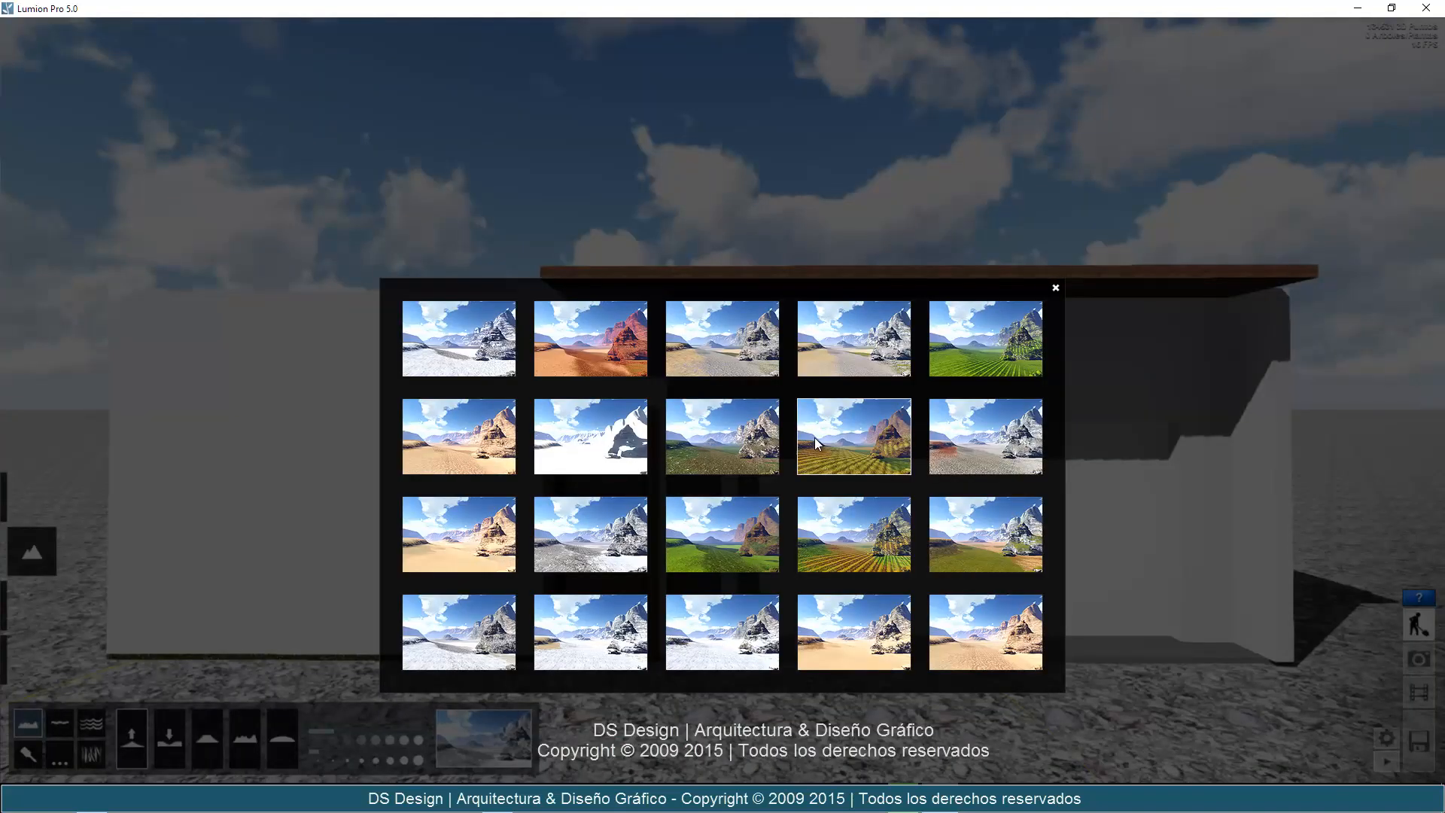
left_click(907, 470)
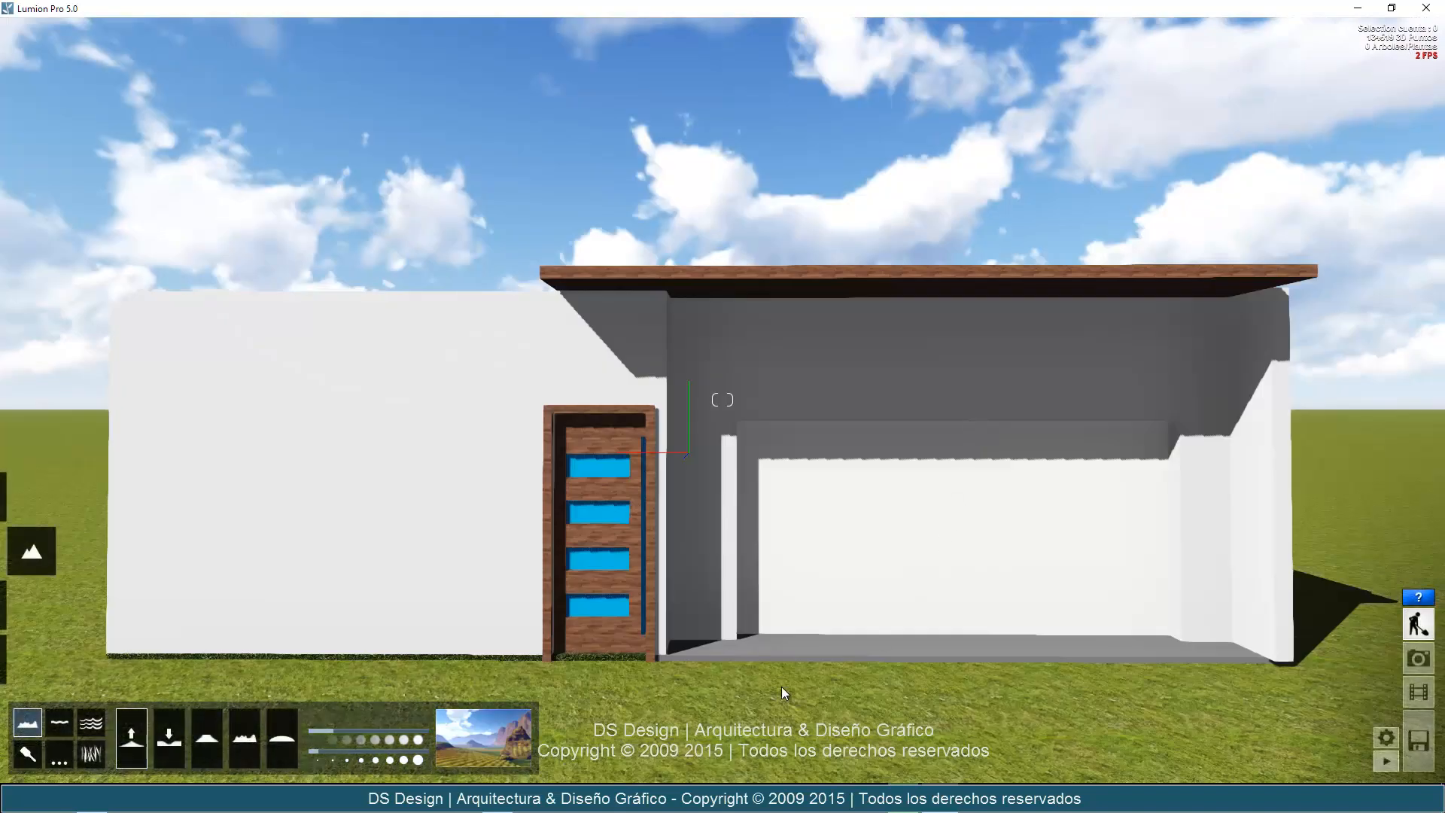
left_click(524, 738)
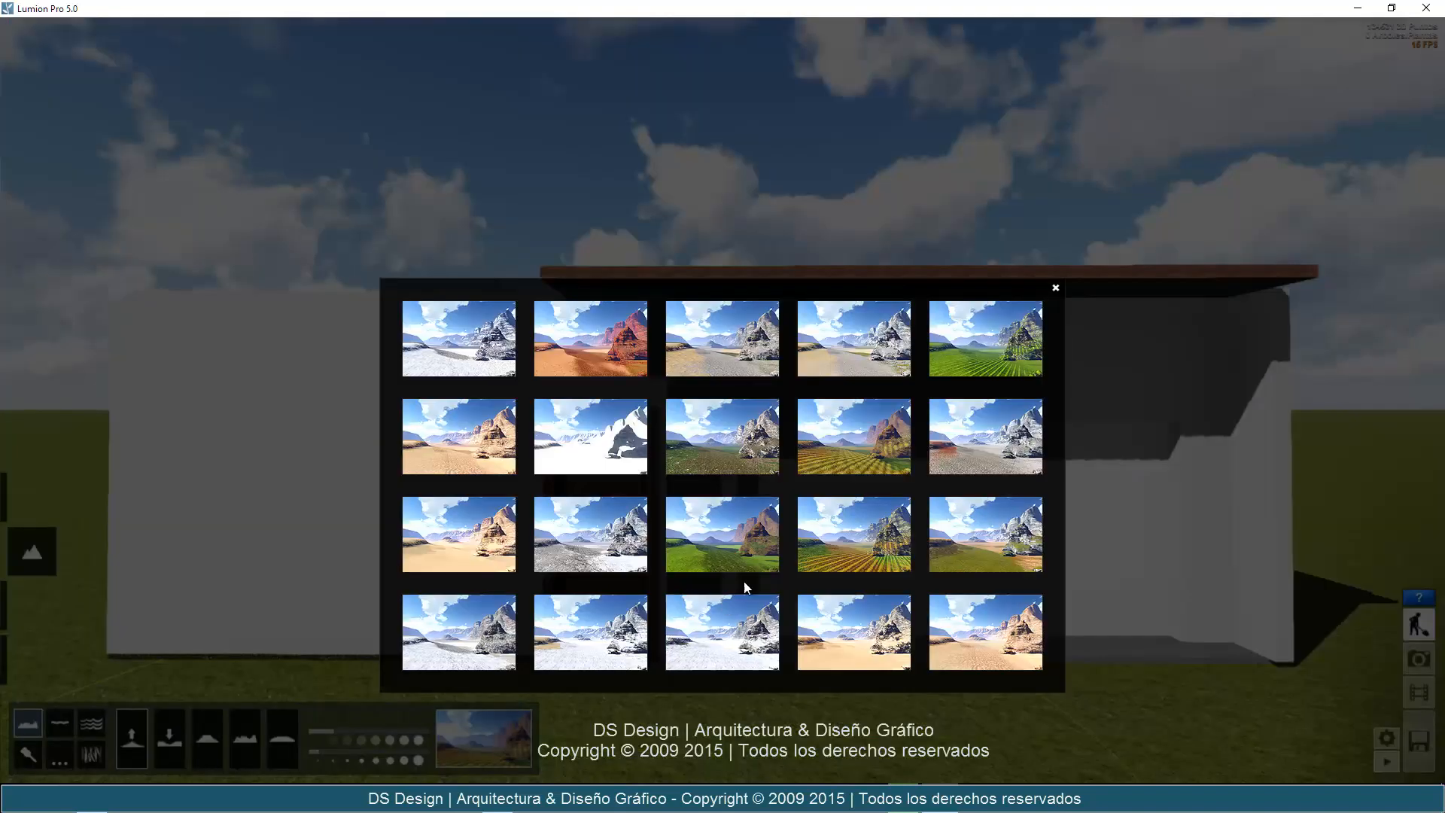
left_click(851, 531)
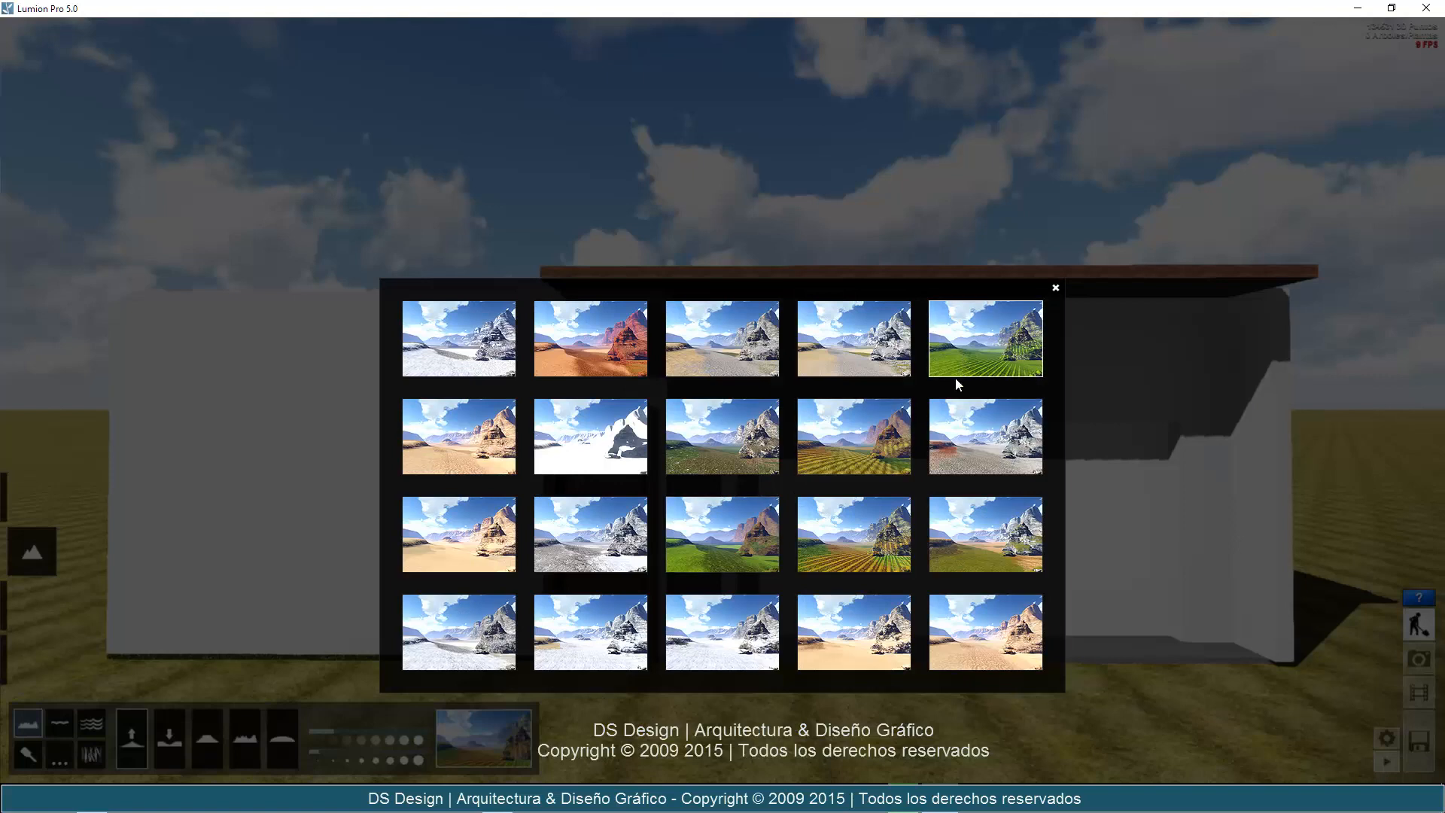
left_click(956, 369)
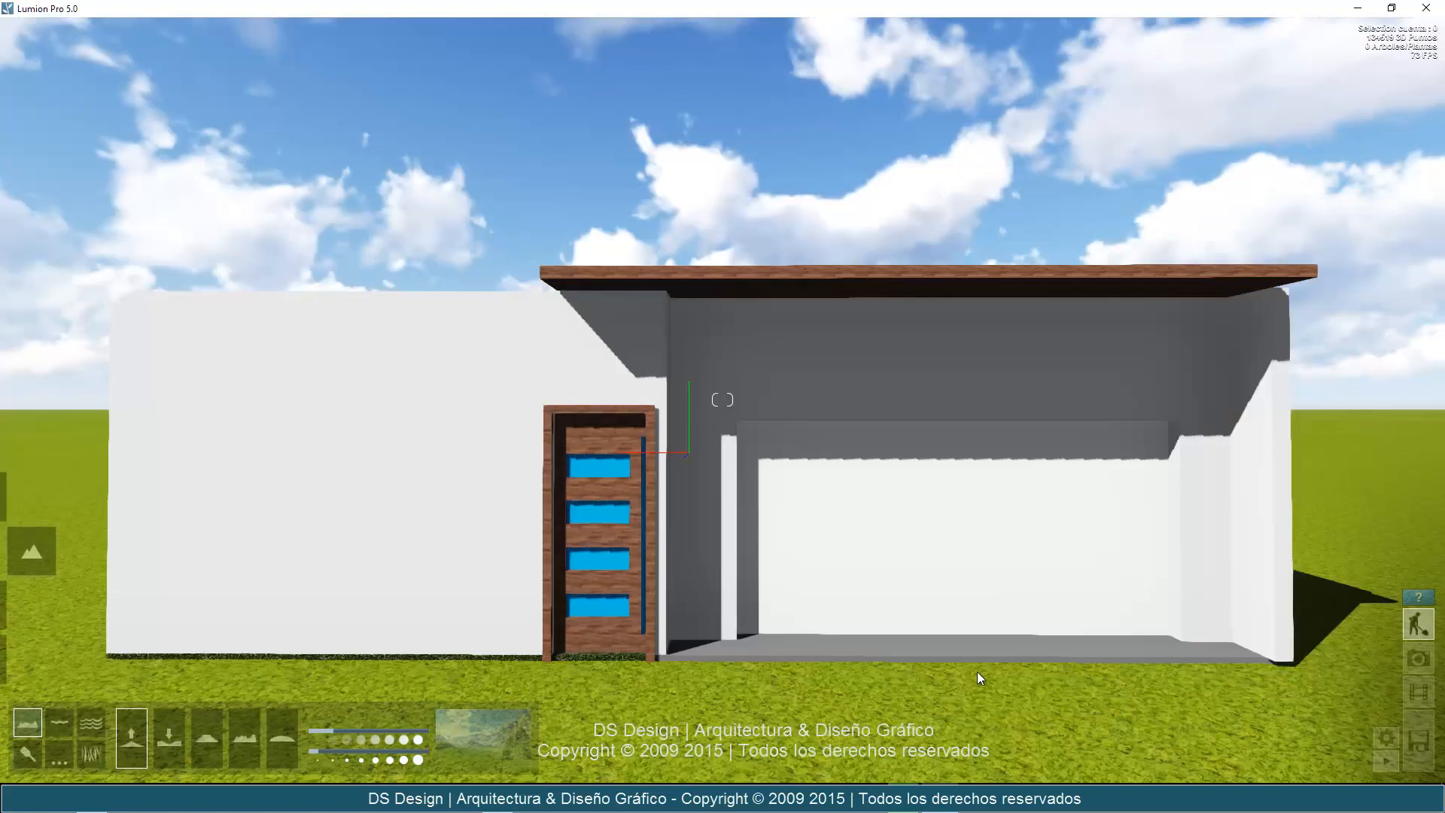
Apply the dark green grass landscape preset with the brown mountain to the terrain.
left_click(503, 744)
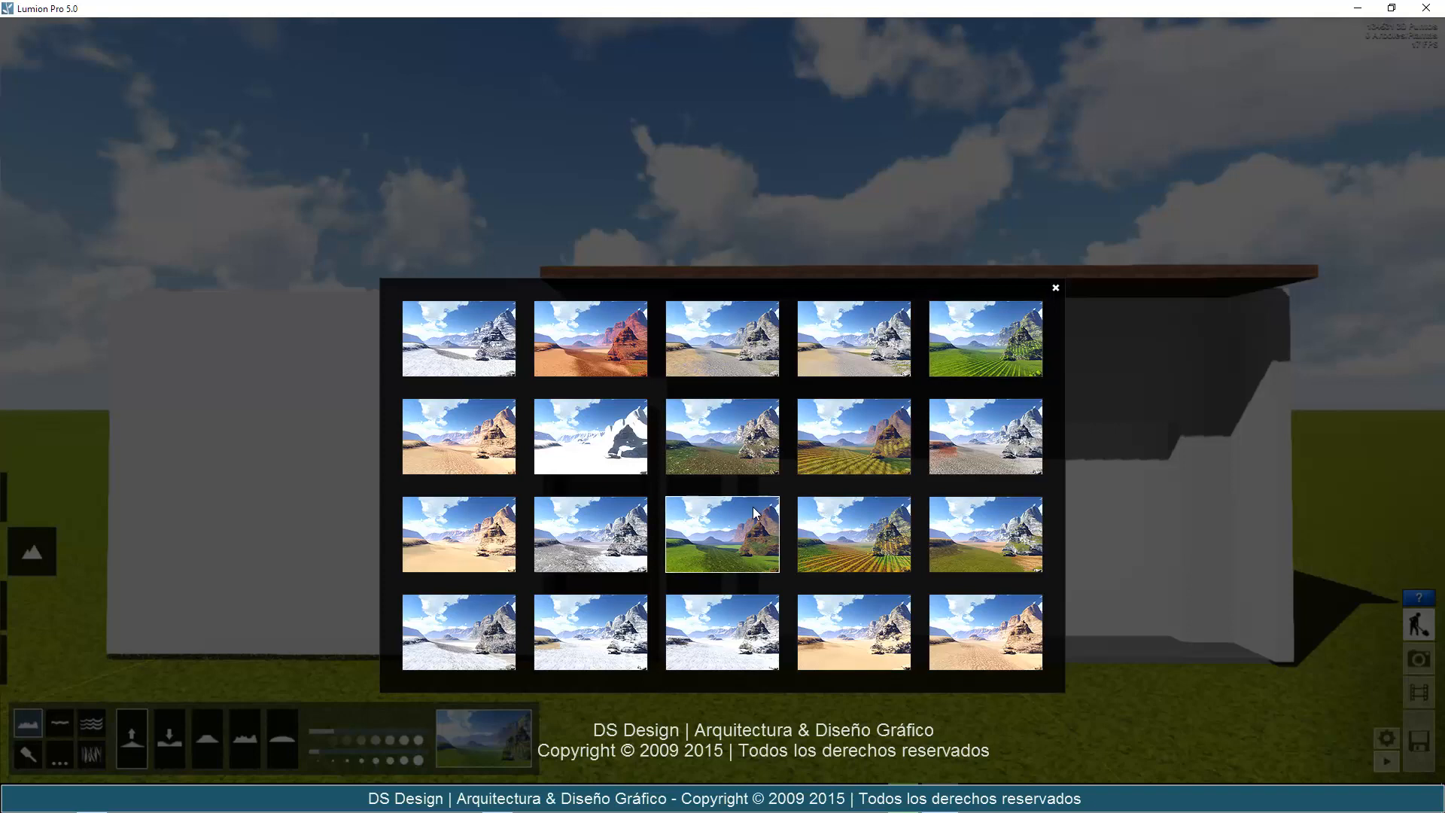
left_click(496, 737)
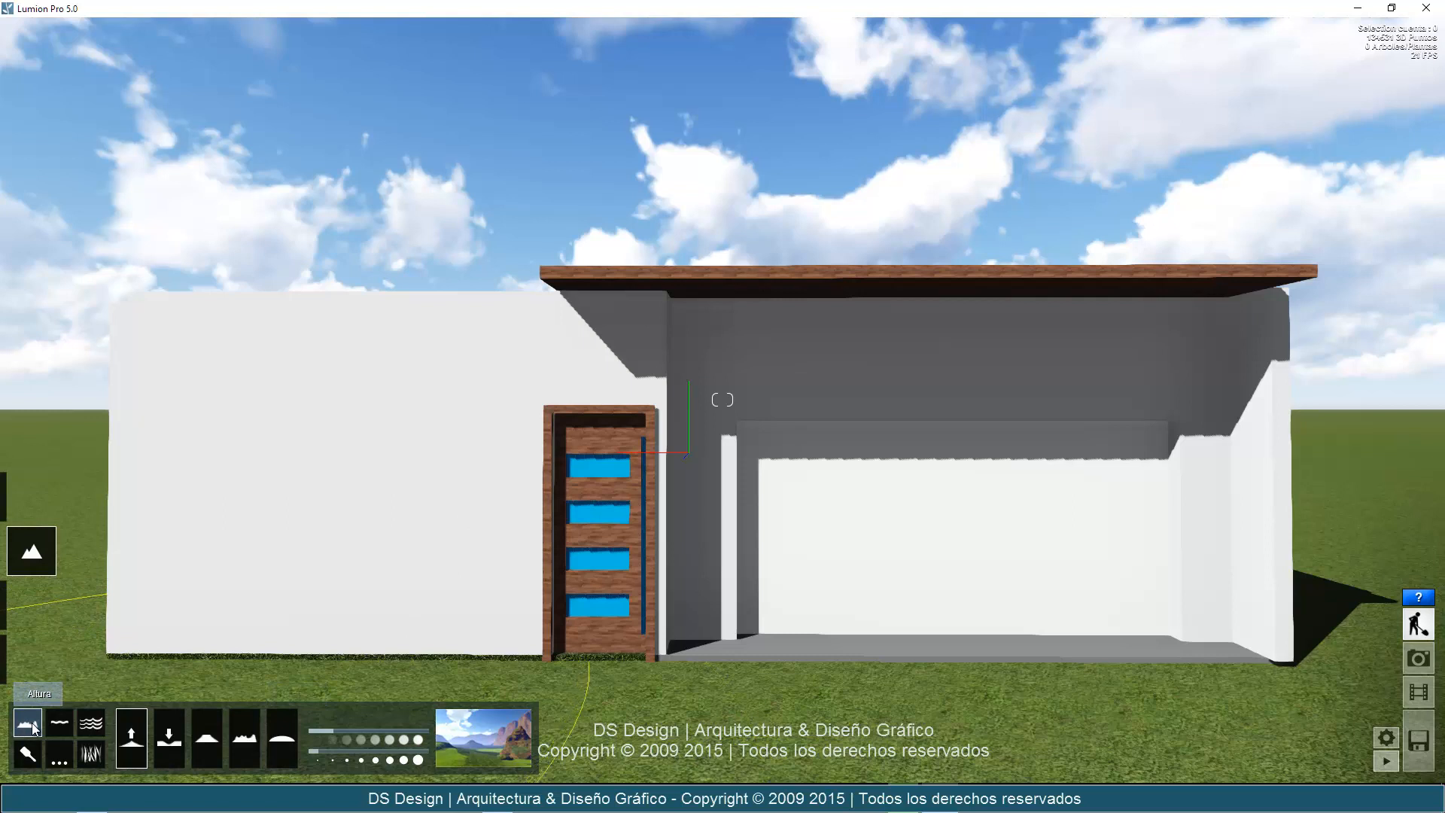
left_click(92, 724)
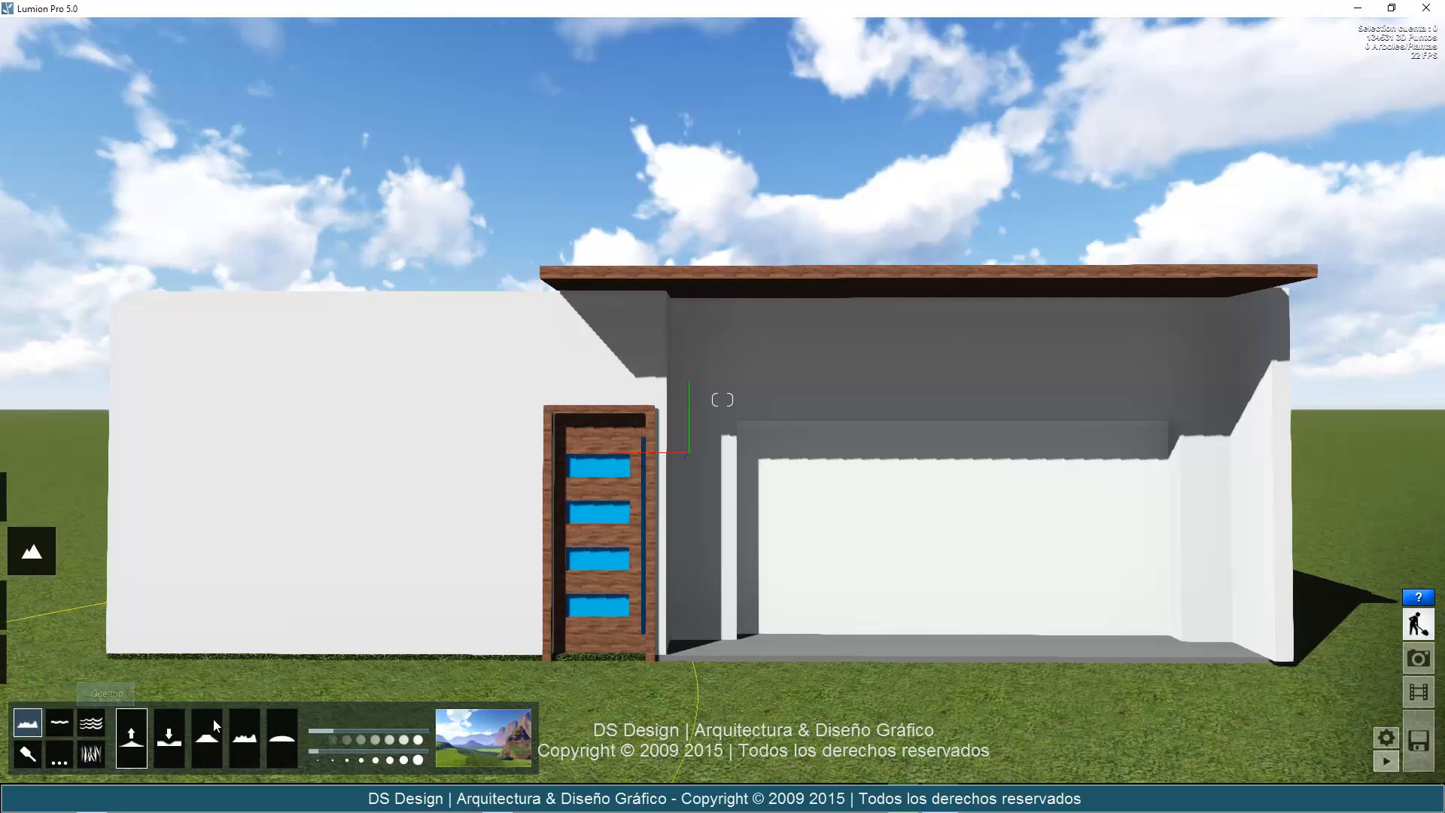
left_click(48, 724)
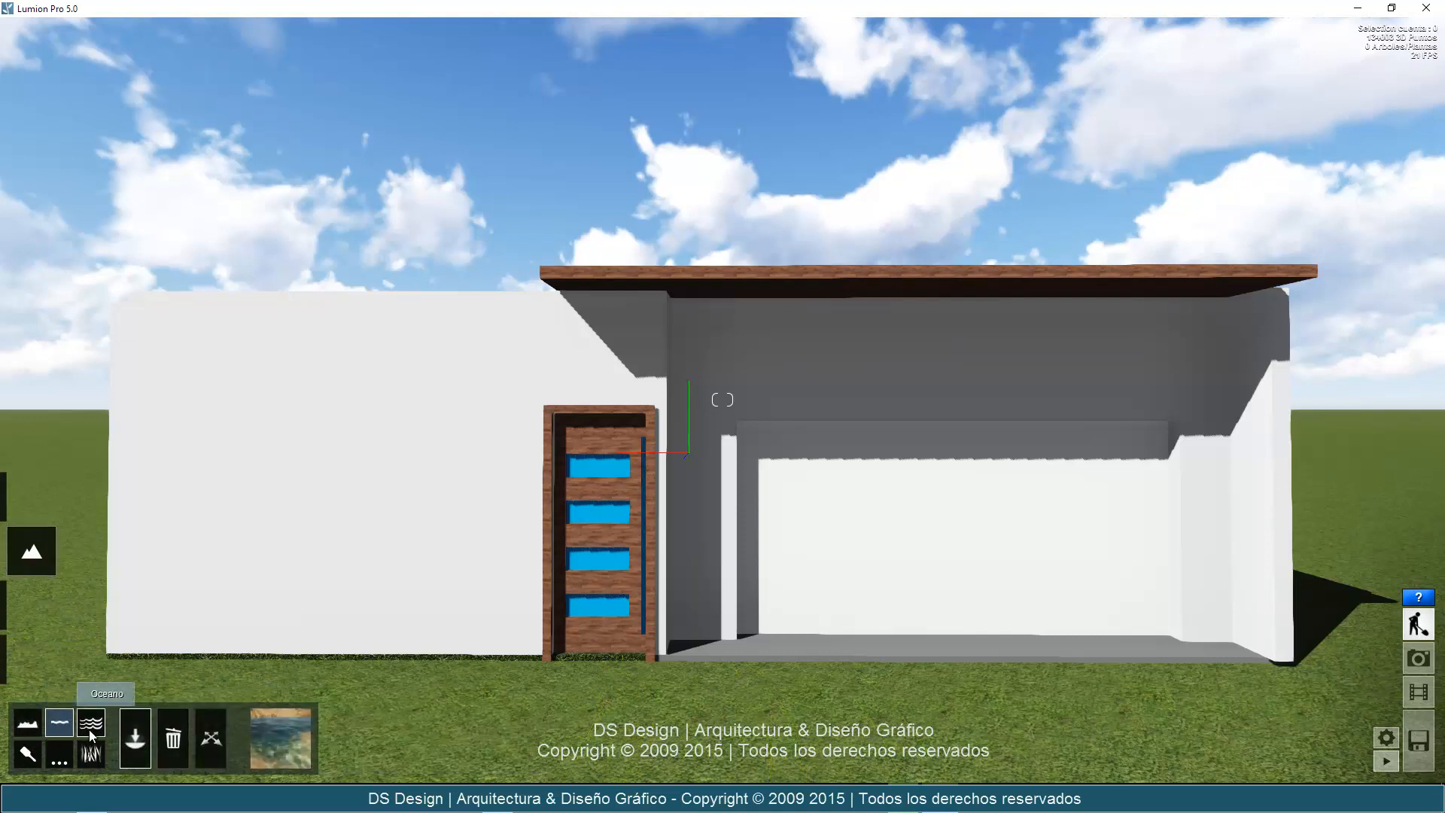
left_click(28, 725)
left_click(169, 741)
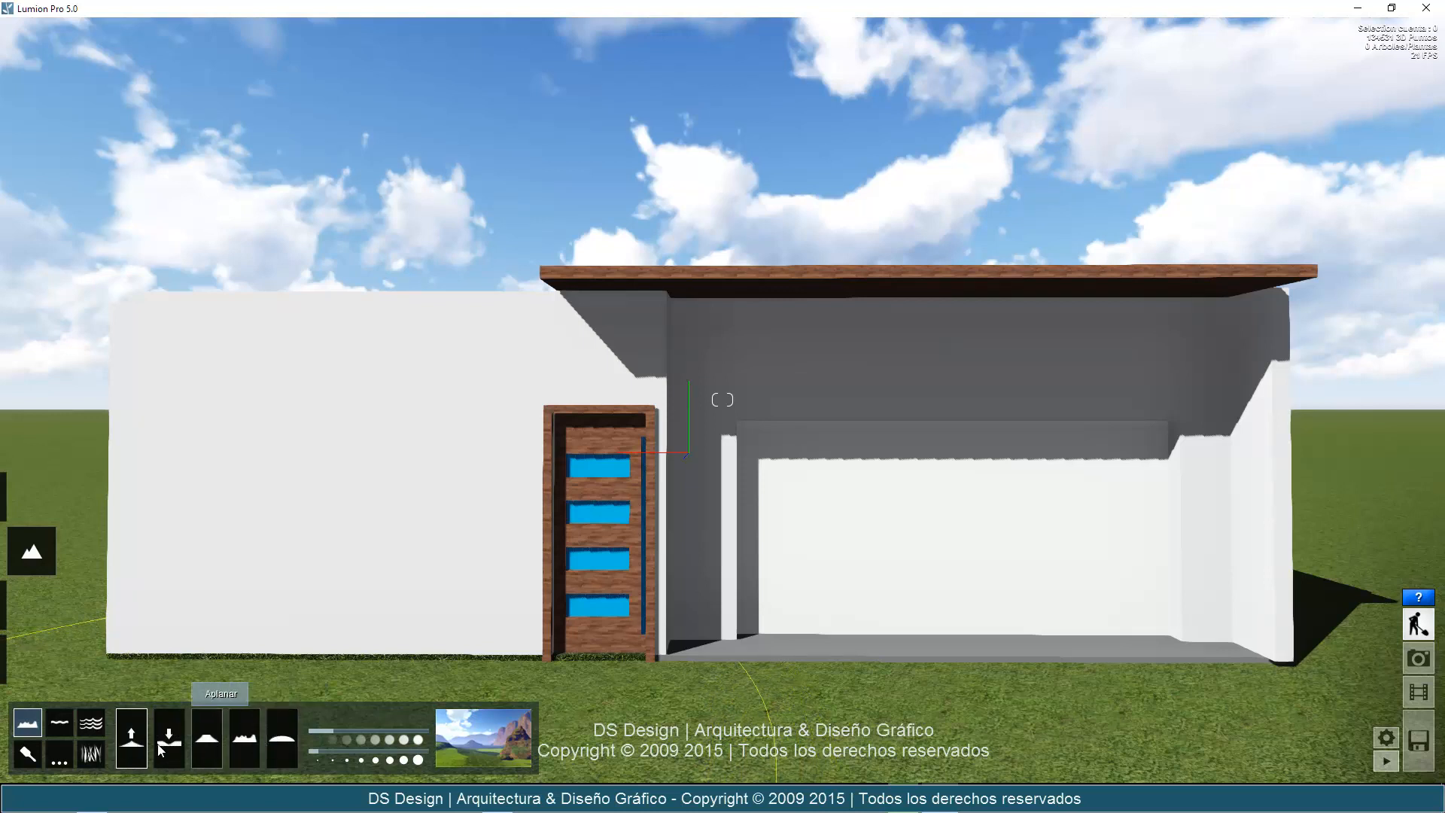
Raise a broad grassy hill with the Elevar terrain brush in front of the house, on its door side.
scroll(625, 543, "down", 5)
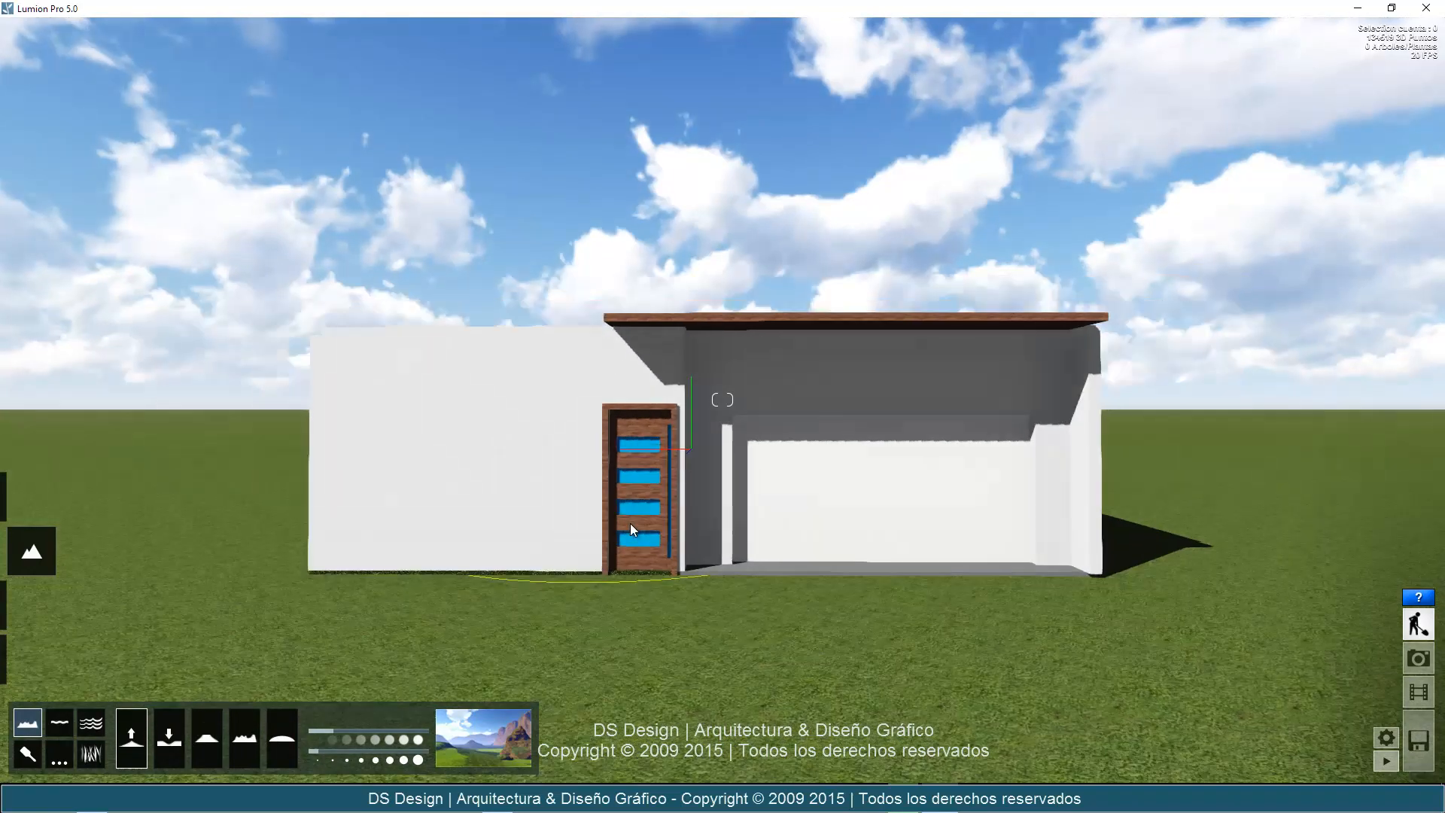
key("a")
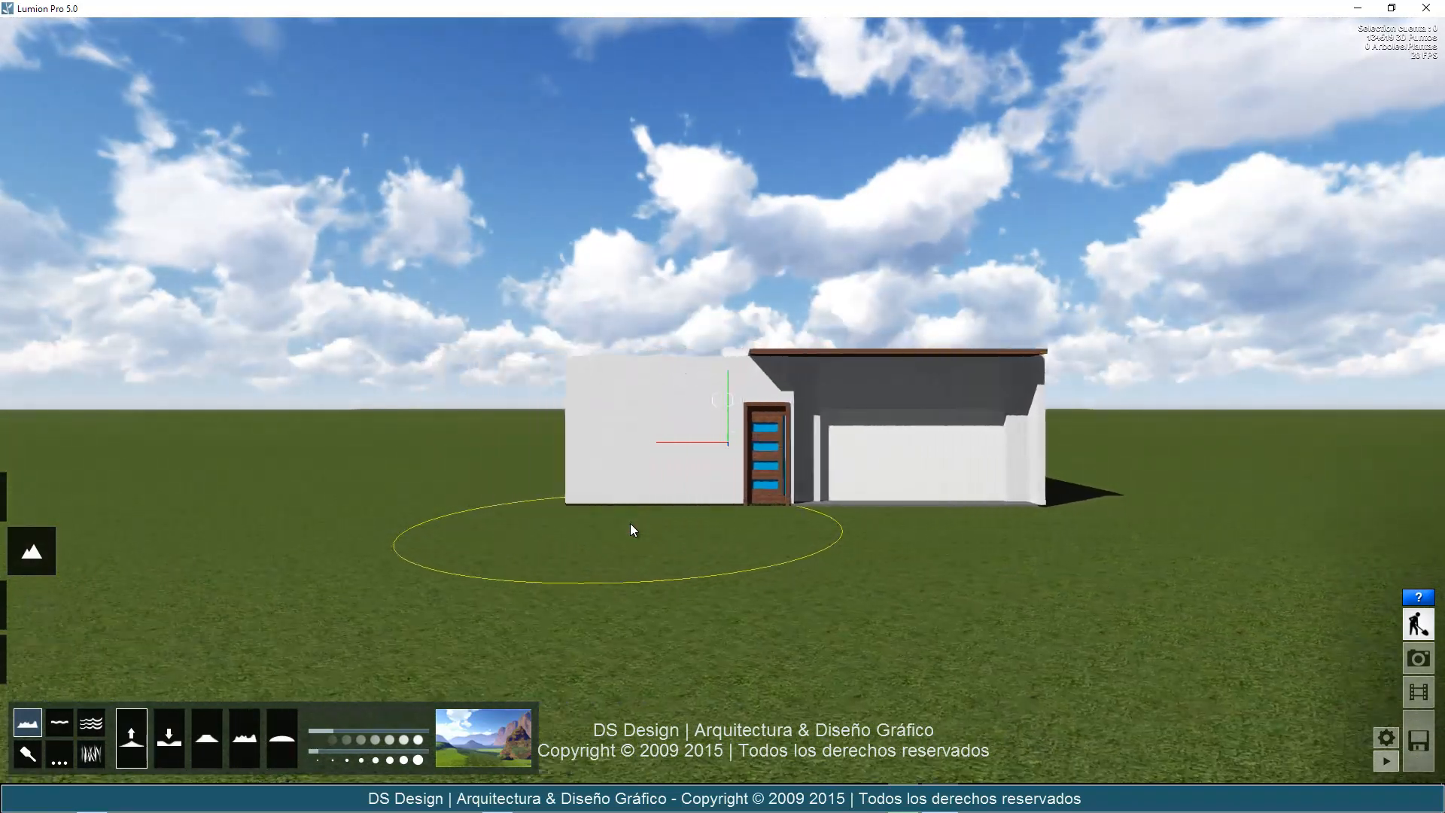
left_click(144, 743)
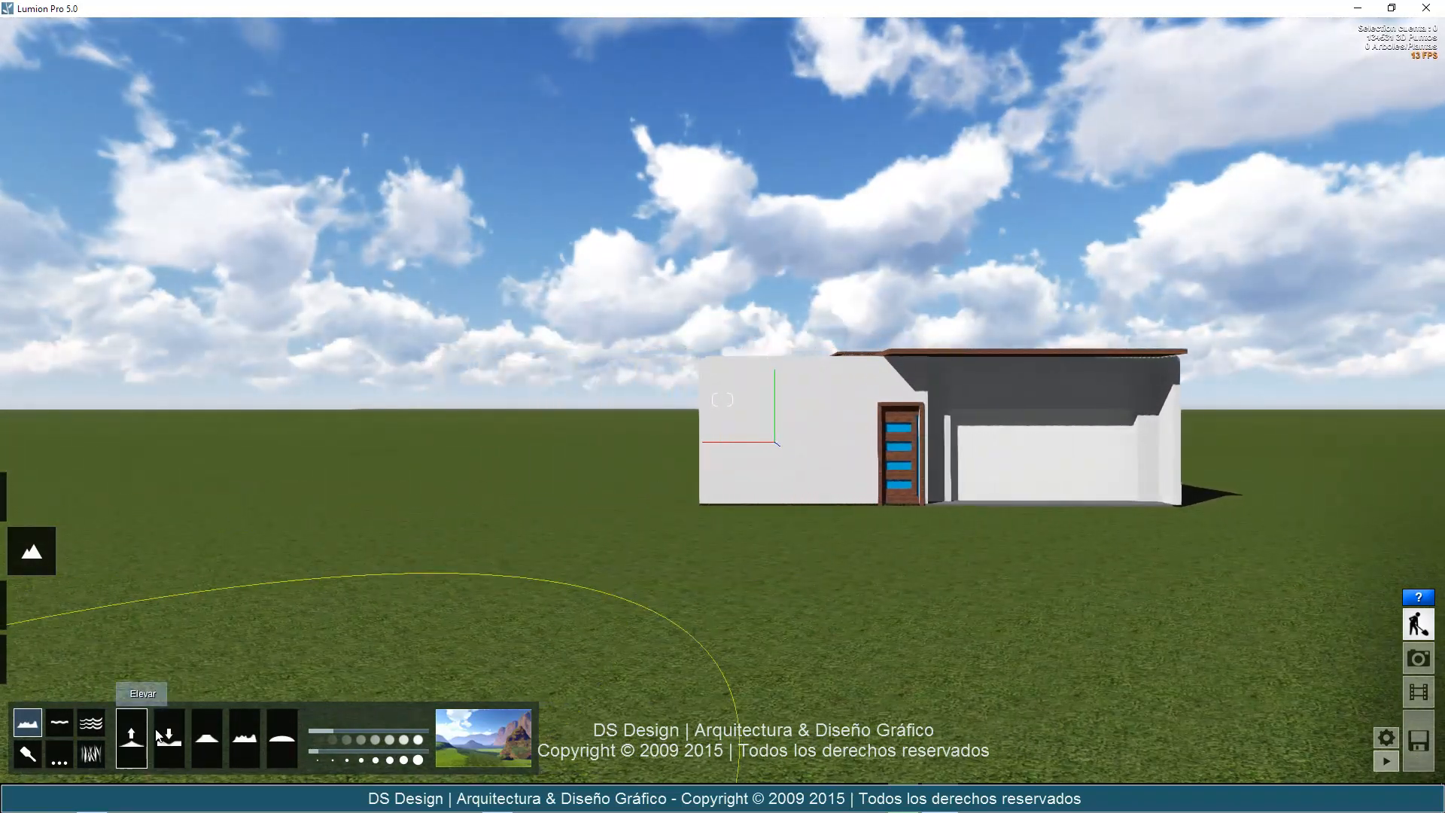
left_click_drag(378, 507, 339, 429)
scroll(330, 391, "down", 2)
key("s")
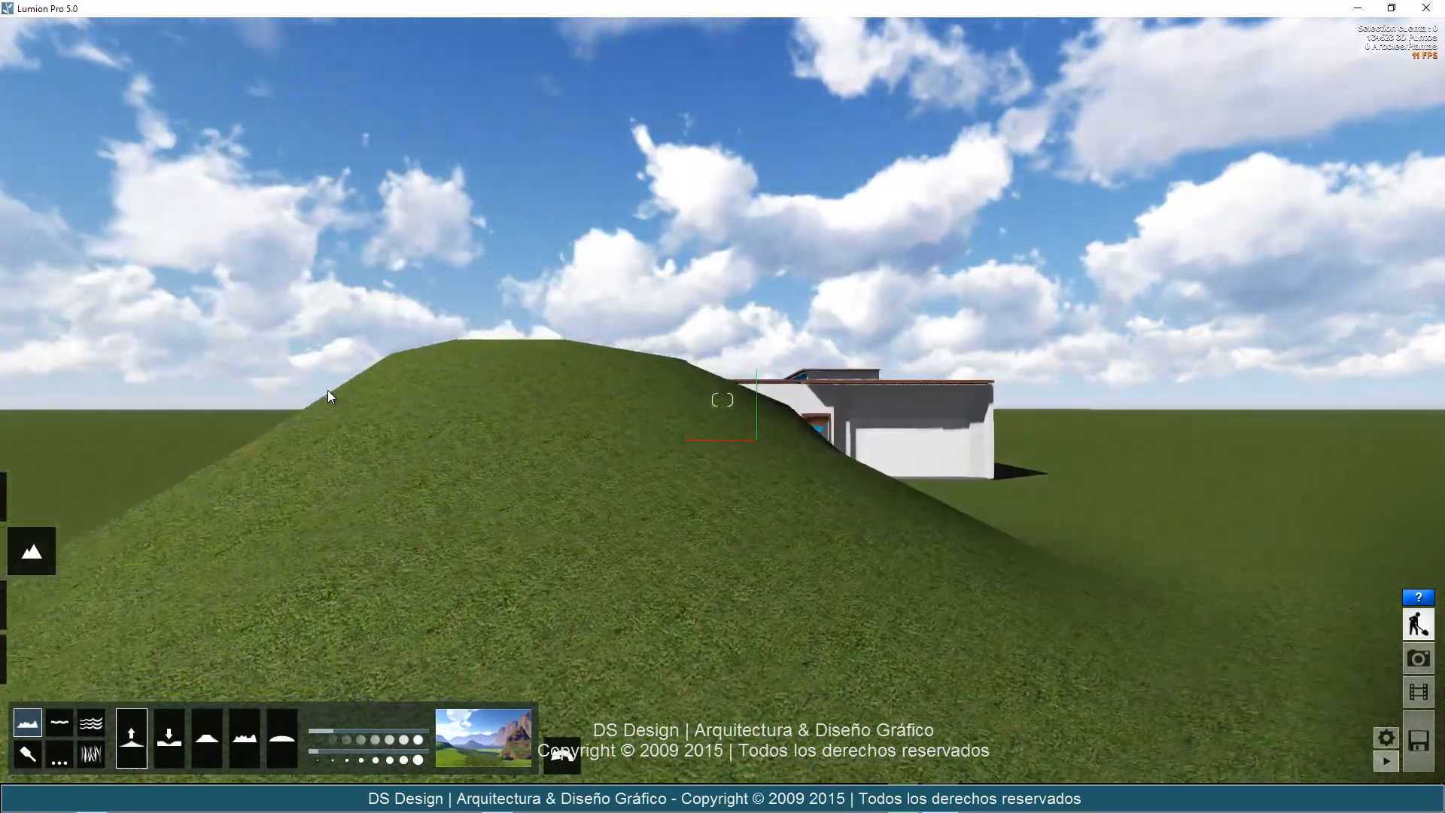
Extend the raised terrain with further Elevar strokes, forming additional mounds next to the first hill toward the house.
key("d")
right_click_drag(328, 390, 280, 411)
key("d")
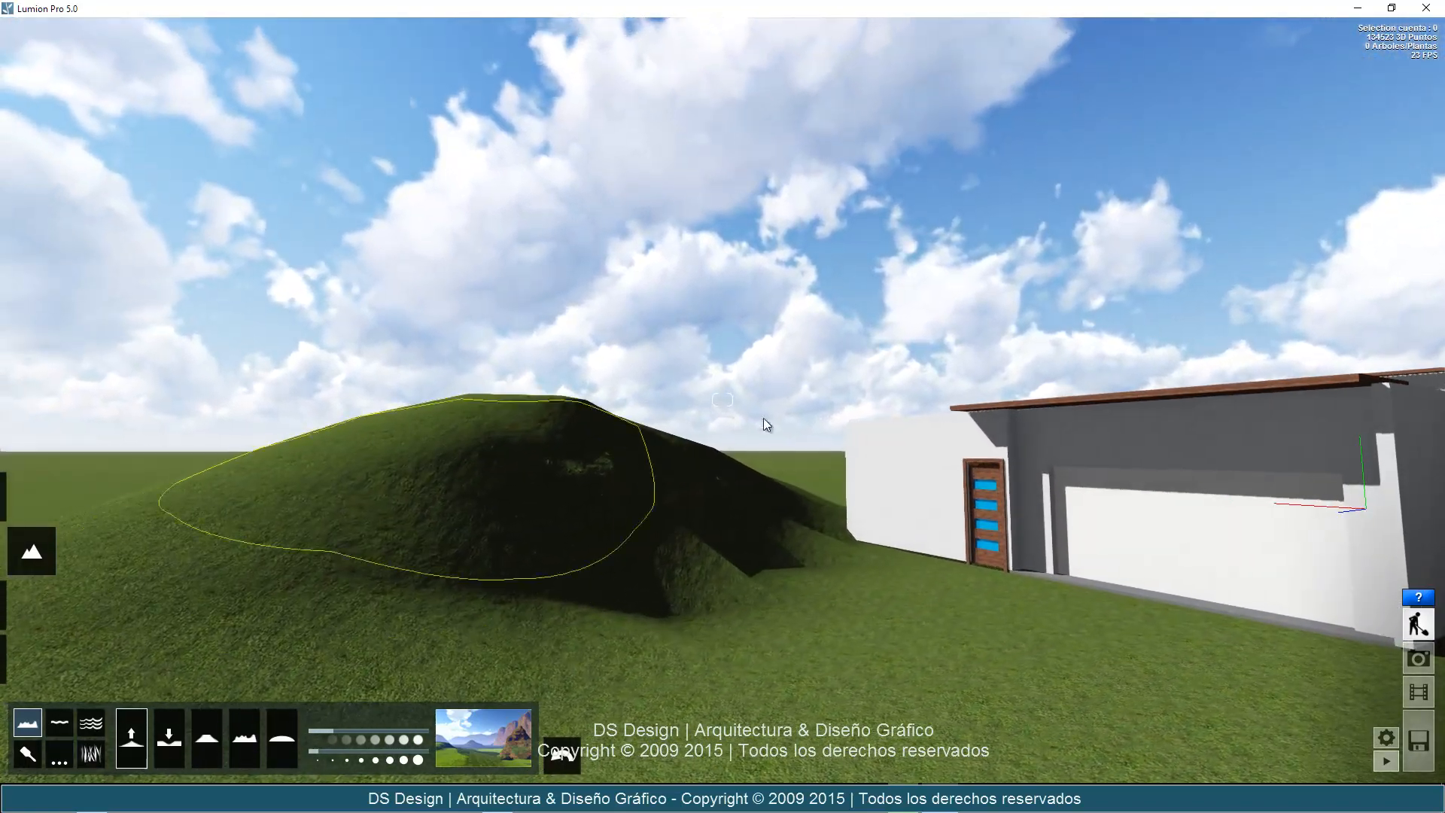
left_click_drag(824, 512, 812, 479)
left_click_drag(611, 541, 614, 541)
key("s")
key("d")
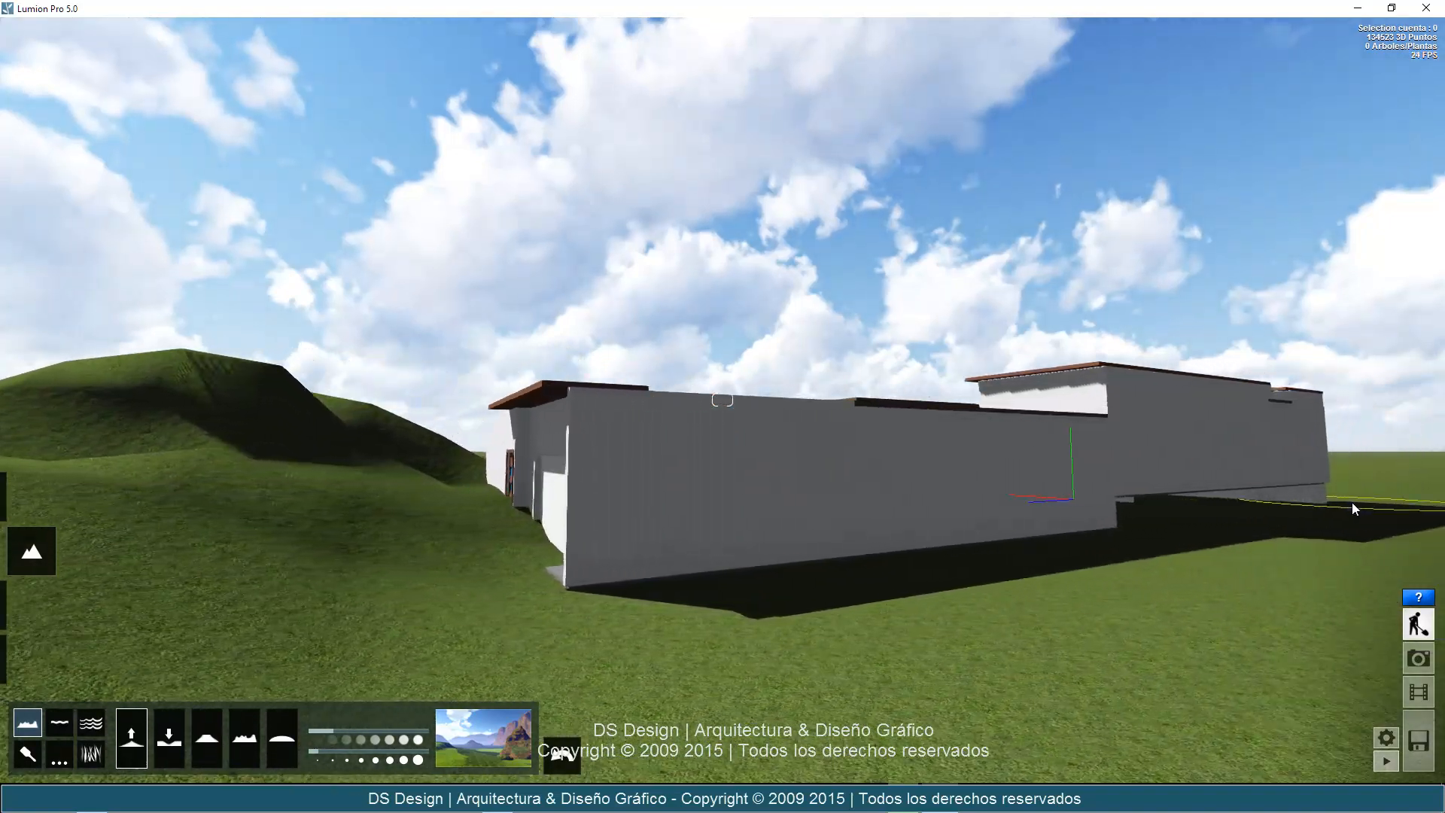
Raise a steep rocky mountain beside the house on its garage side with the Elevar terrain brush.
mouse_move(1372, 500)
left_mouse_down()
mouse_move(1257, 545)
mouse_move(986, 600)
mouse_move(849, 599)
mouse_move(1141, 546)
mouse_move(1352, 458)
mouse_move(1243, 530)
left_mouse_up()
key("s")
key("a")
key("s")
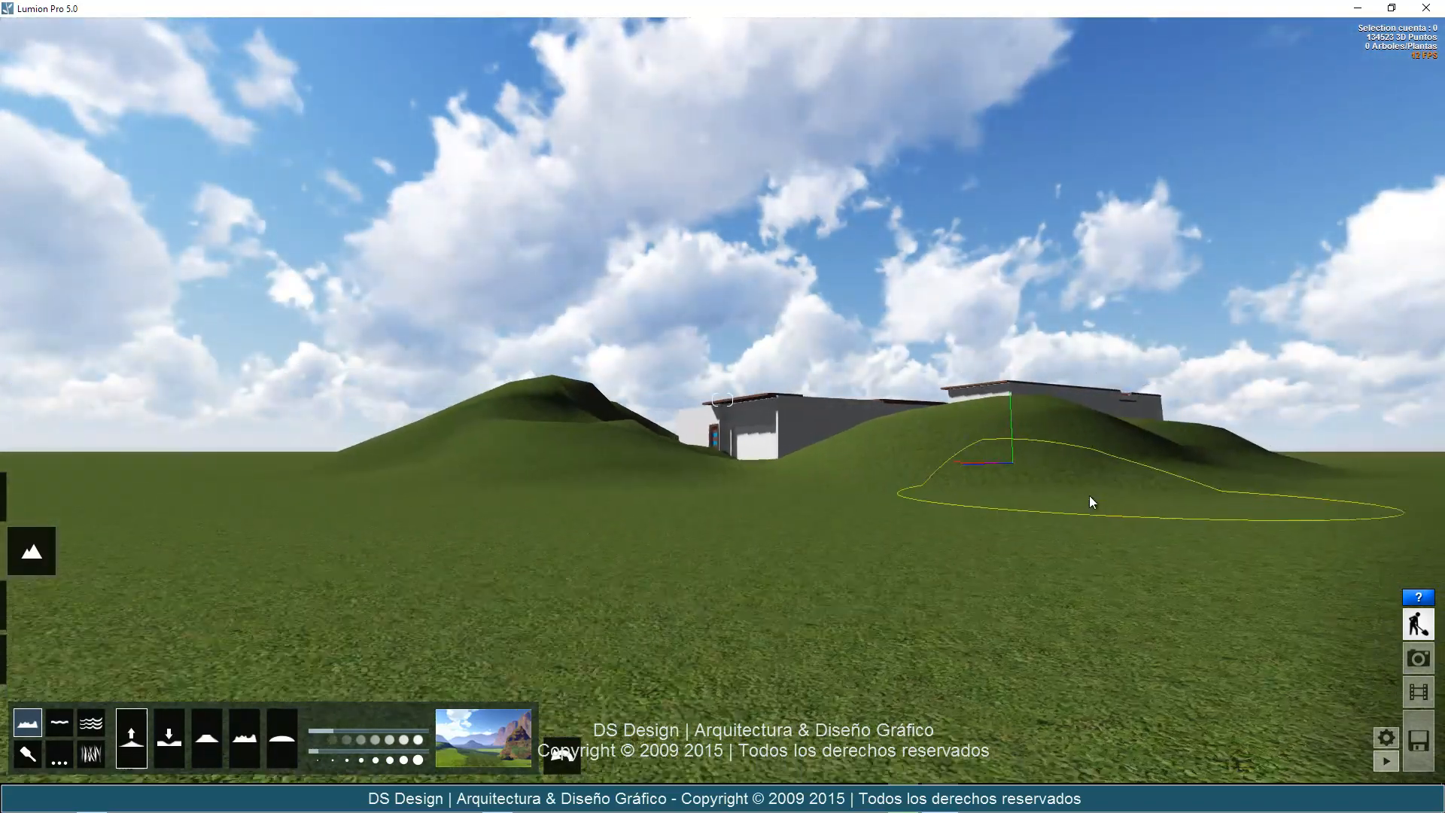
key("a")
mouse_move(1090, 495)
right_mouse_down()
mouse_move(1102, 495)
mouse_move(1025, 479)
mouse_move(1393, 610)
mouse_move(1014, 429)
mouse_move(968, 455)
right_mouse_up()
mouse_move(965, 464)
left_mouse_down()
mouse_move(1061, 473)
mouse_move(955, 404)
left_mouse_up()
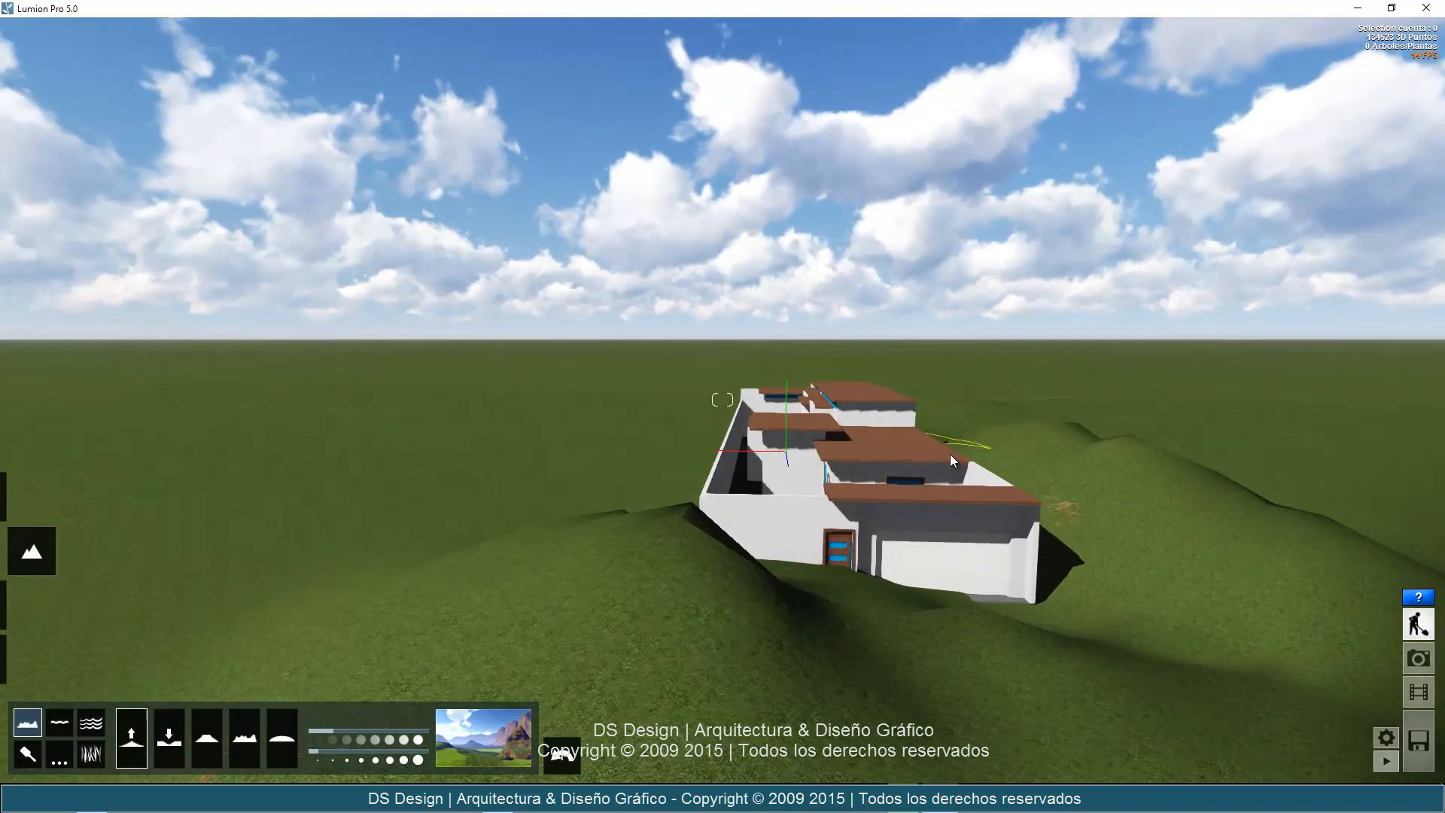
mouse_move(950, 454)
left_mouse_down()
mouse_move(1108, 494)
mouse_move(1172, 459)
mouse_move(1208, 358)
left_mouse_up()
key("s")
key("d")
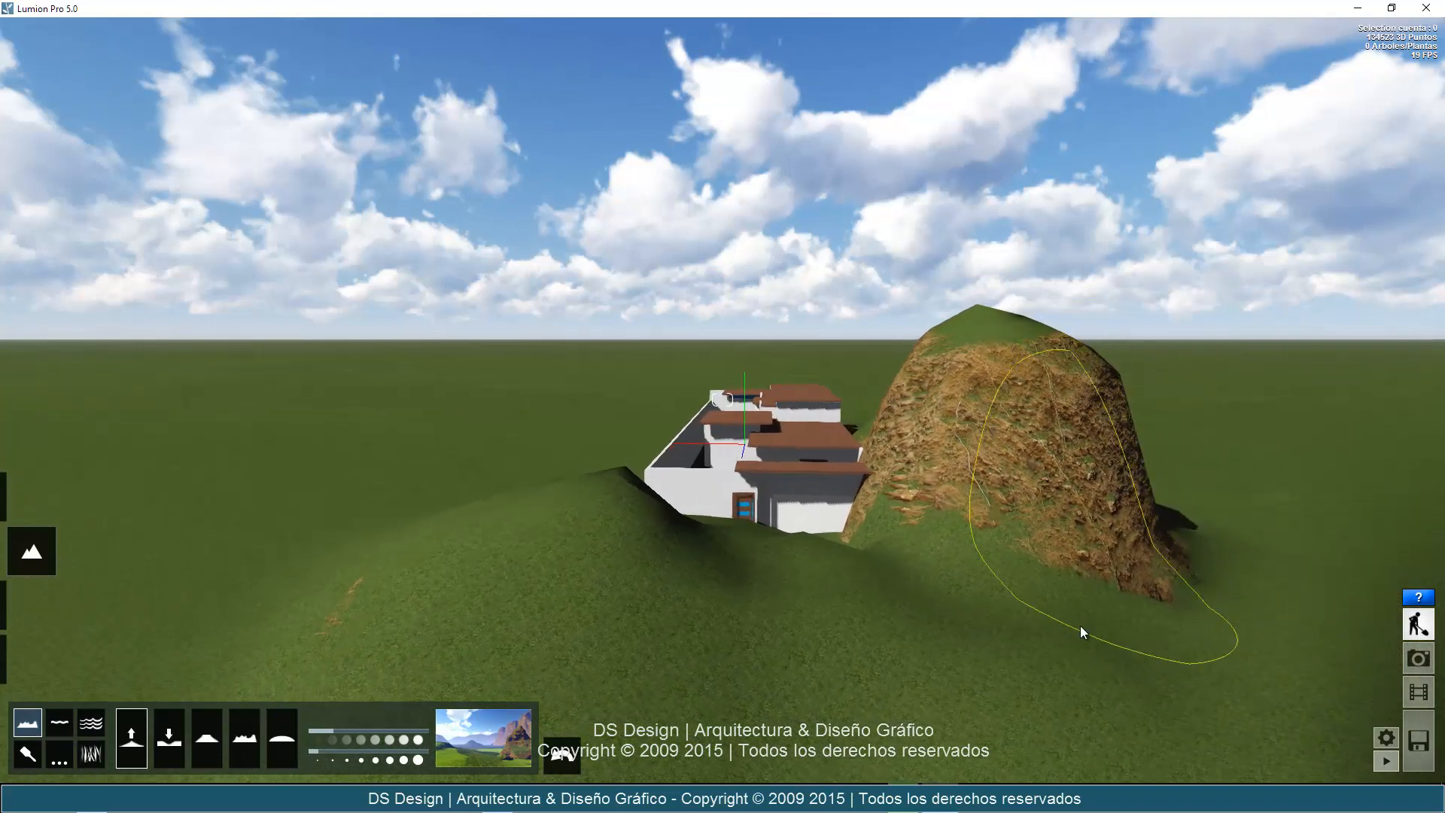
Build the rocky mountain beside the house higher and wider with further Elevar strokes.
mouse_move(1081, 656)
left_mouse_down()
mouse_move(1133, 535)
mouse_move(1092, 185)
left_mouse_up()
scroll(1093, 189, "down", 3)
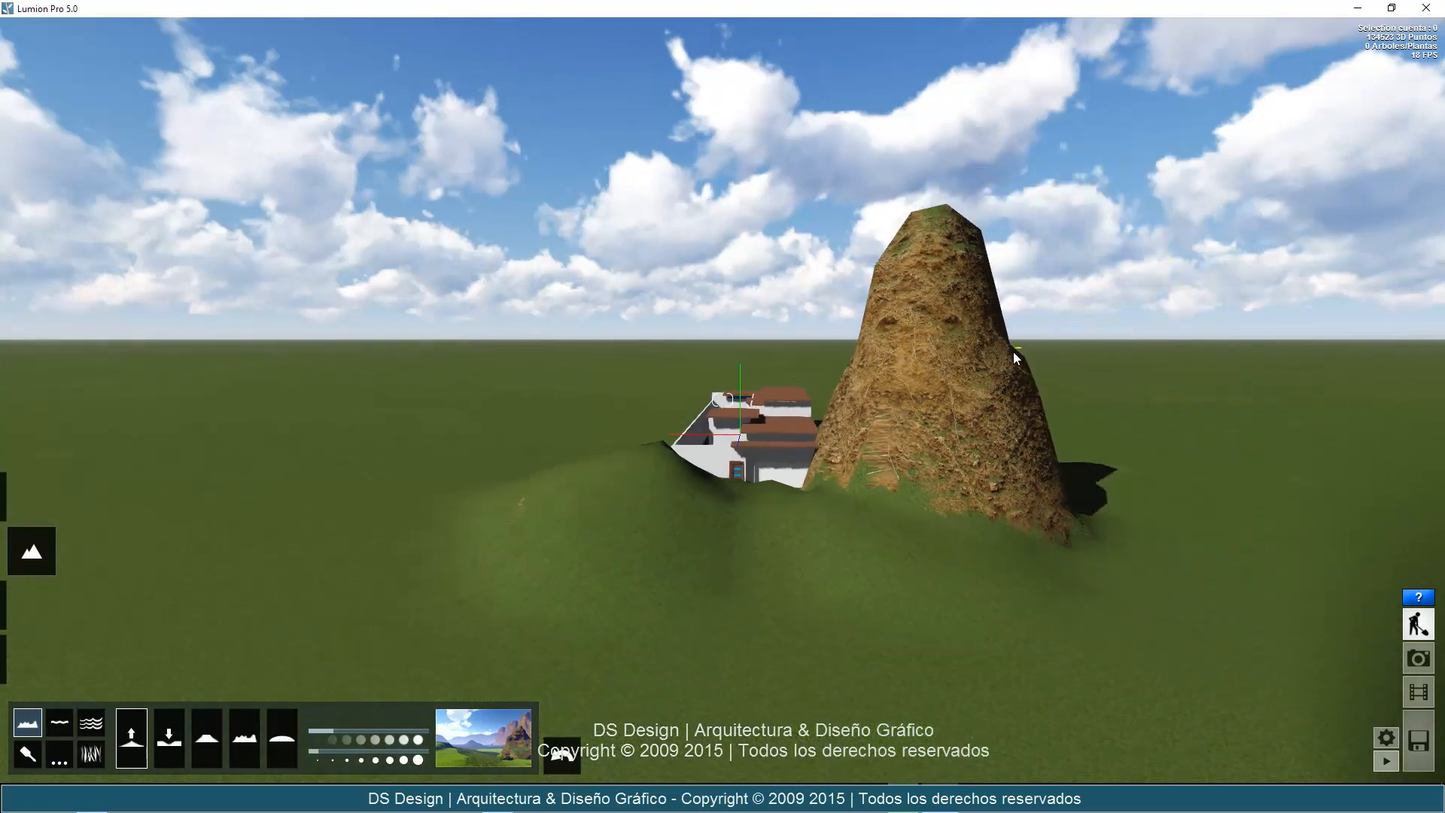
mouse_move(1013, 352)
right_mouse_down()
mouse_move(1047, 369)
mouse_move(1018, 351)
right_mouse_up()
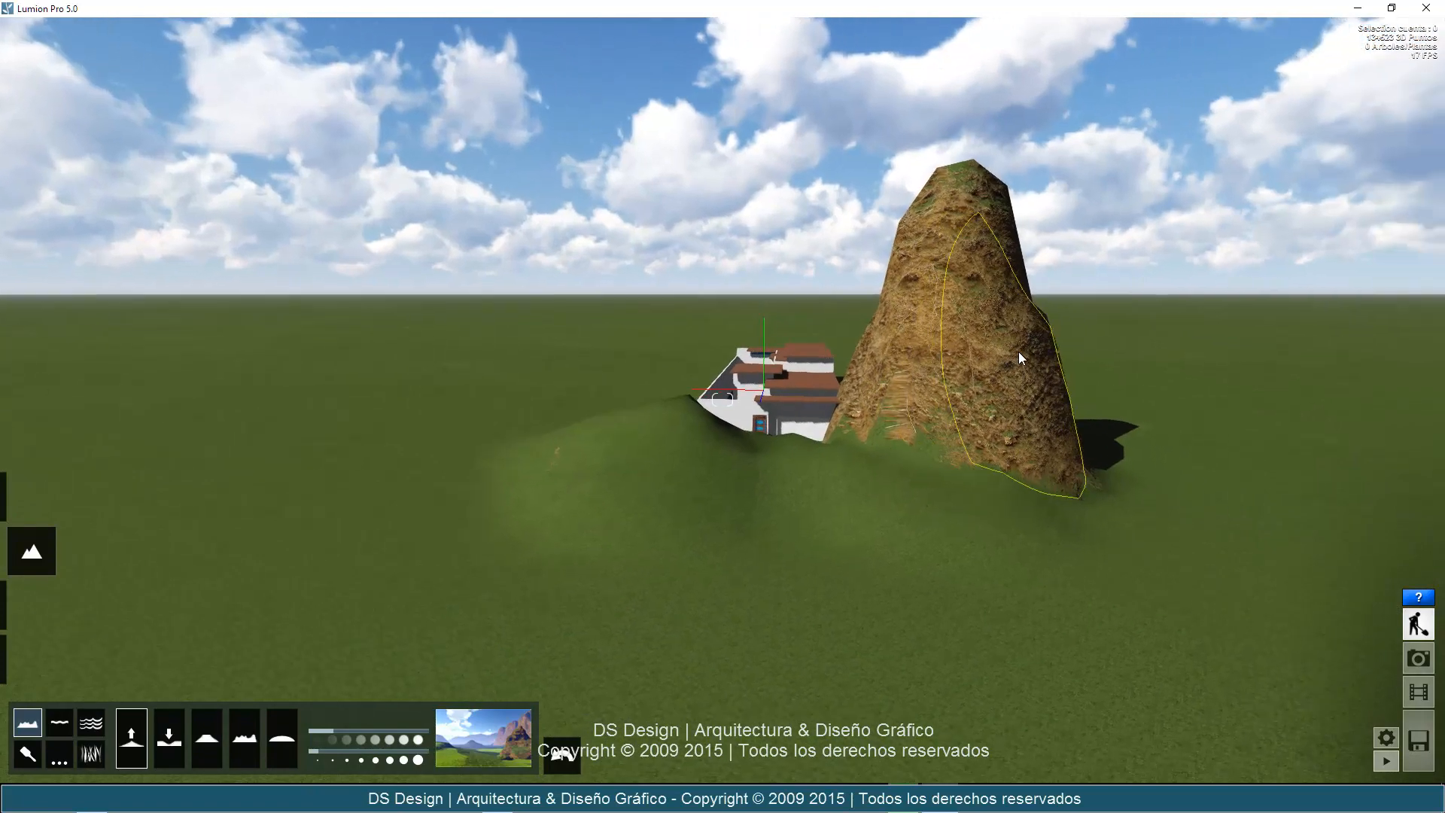
scroll(1018, 351, "up", 3)
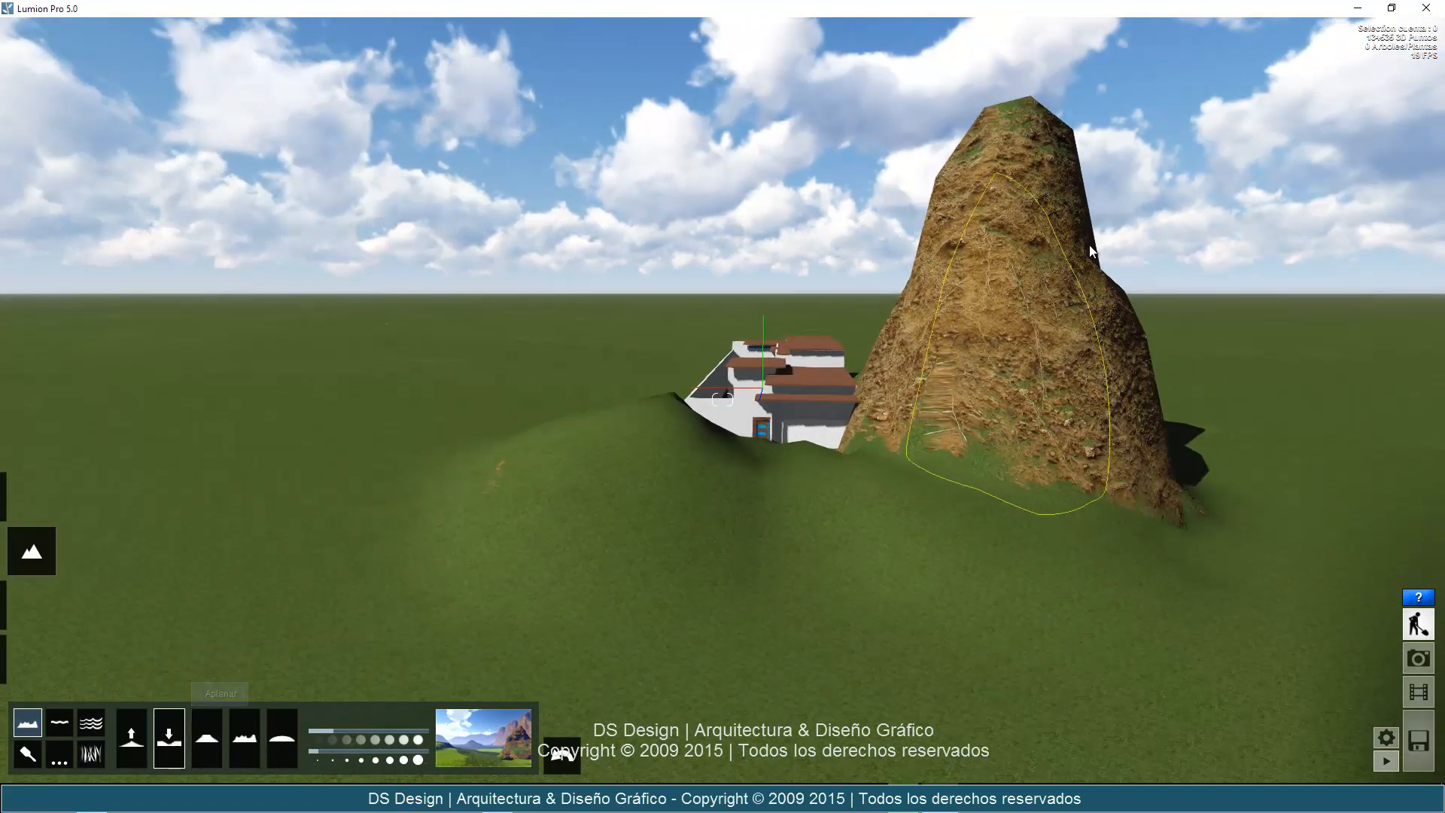
Lower the rocky mountain and the hill in front of the house with the lowering terrain brush.
left_click(1055, 181)
left_click_drag(1054, 179, 1051, 214)
left_click_drag(1048, 240, 1042, 243)
mouse_move(627, 468)
left_mouse_down()
mouse_move(563, 469)
mouse_move(595, 431)
mouse_move(645, 432)
mouse_move(717, 464)
mouse_move(833, 473)
mouse_move(796, 495)
mouse_move(642, 442)
mouse_move(589, 440)
mouse_move(539, 490)
mouse_move(585, 557)
mouse_move(728, 584)
mouse_move(914, 555)
mouse_move(1011, 380)
mouse_move(997, 319)
mouse_move(973, 308)
mouse_move(939, 318)
mouse_move(1033, 359)
mouse_move(956, 399)
left_mouse_up()
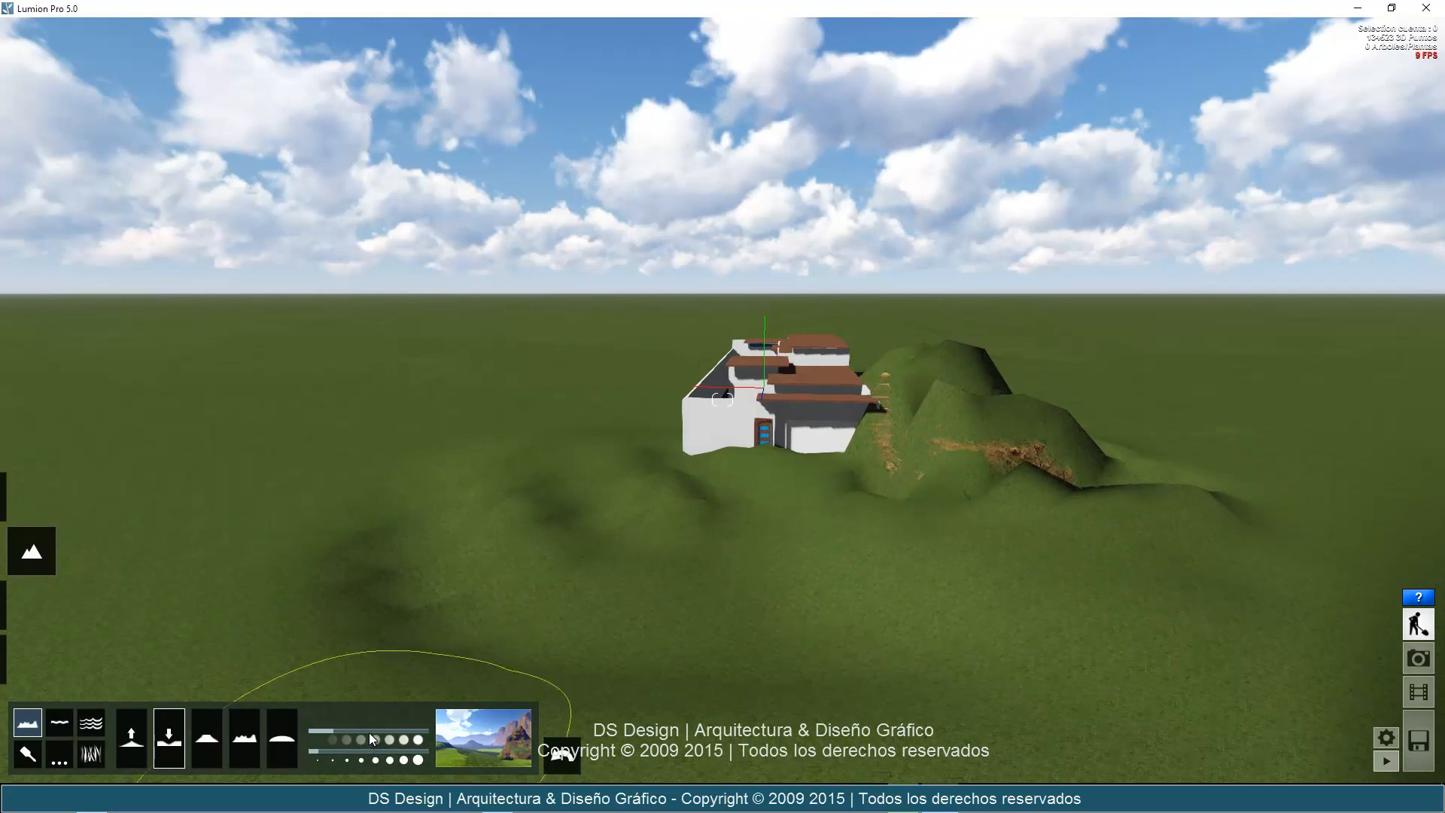
Increase the brush speed up to its maximum and dig deep pits on both sides of the house.
left_click_drag(369, 734, 408, 729)
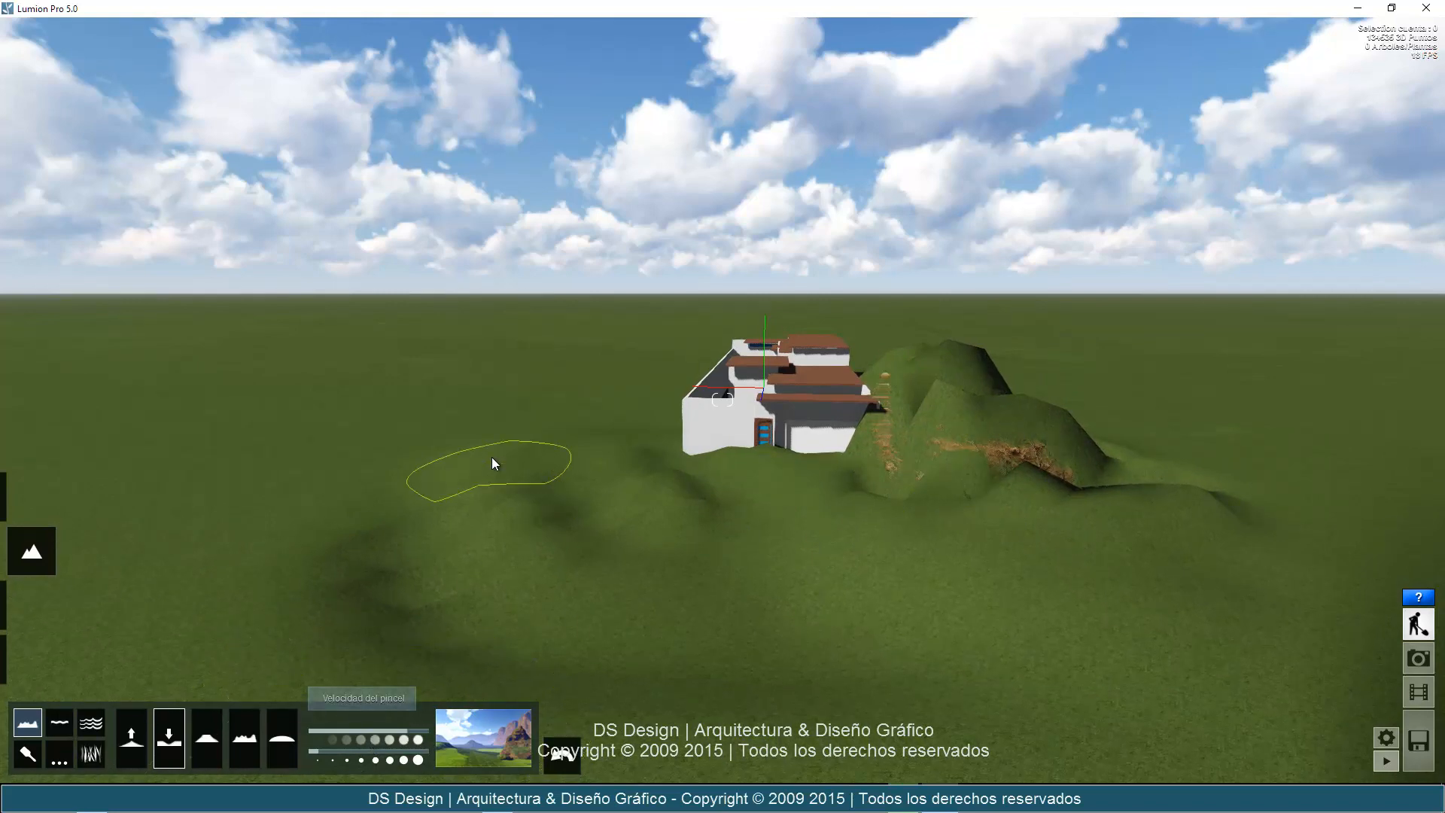
mouse_move(490, 458)
left_mouse_down()
mouse_move(673, 473)
mouse_move(508, 536)
mouse_move(643, 570)
left_mouse_up()
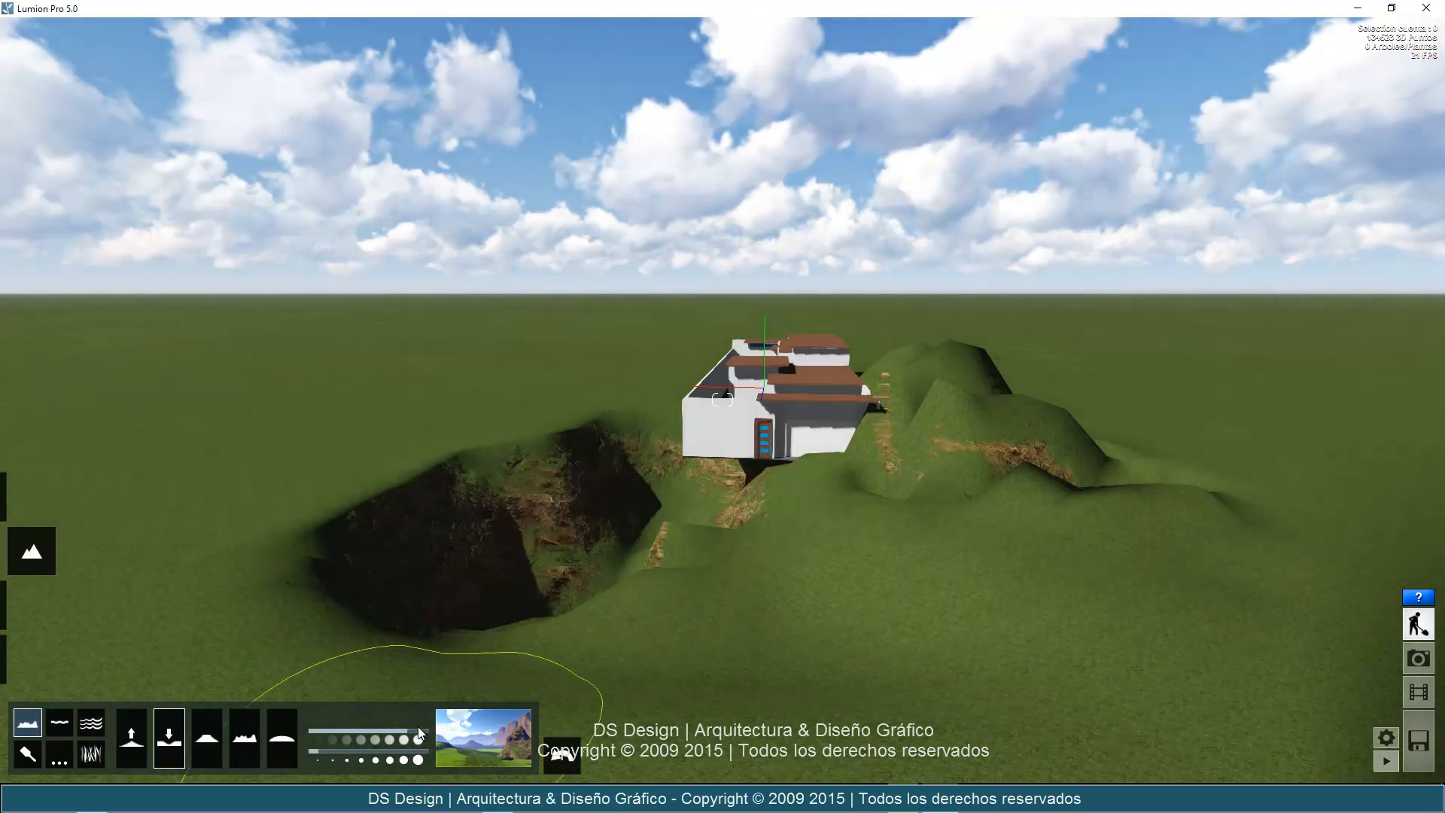
left_click_drag(417, 728, 433, 730)
mouse_move(965, 414)
left_mouse_down()
mouse_move(934, 382)
mouse_move(967, 458)
mouse_move(1065, 483)
mouse_move(1050, 480)
left_mouse_up()
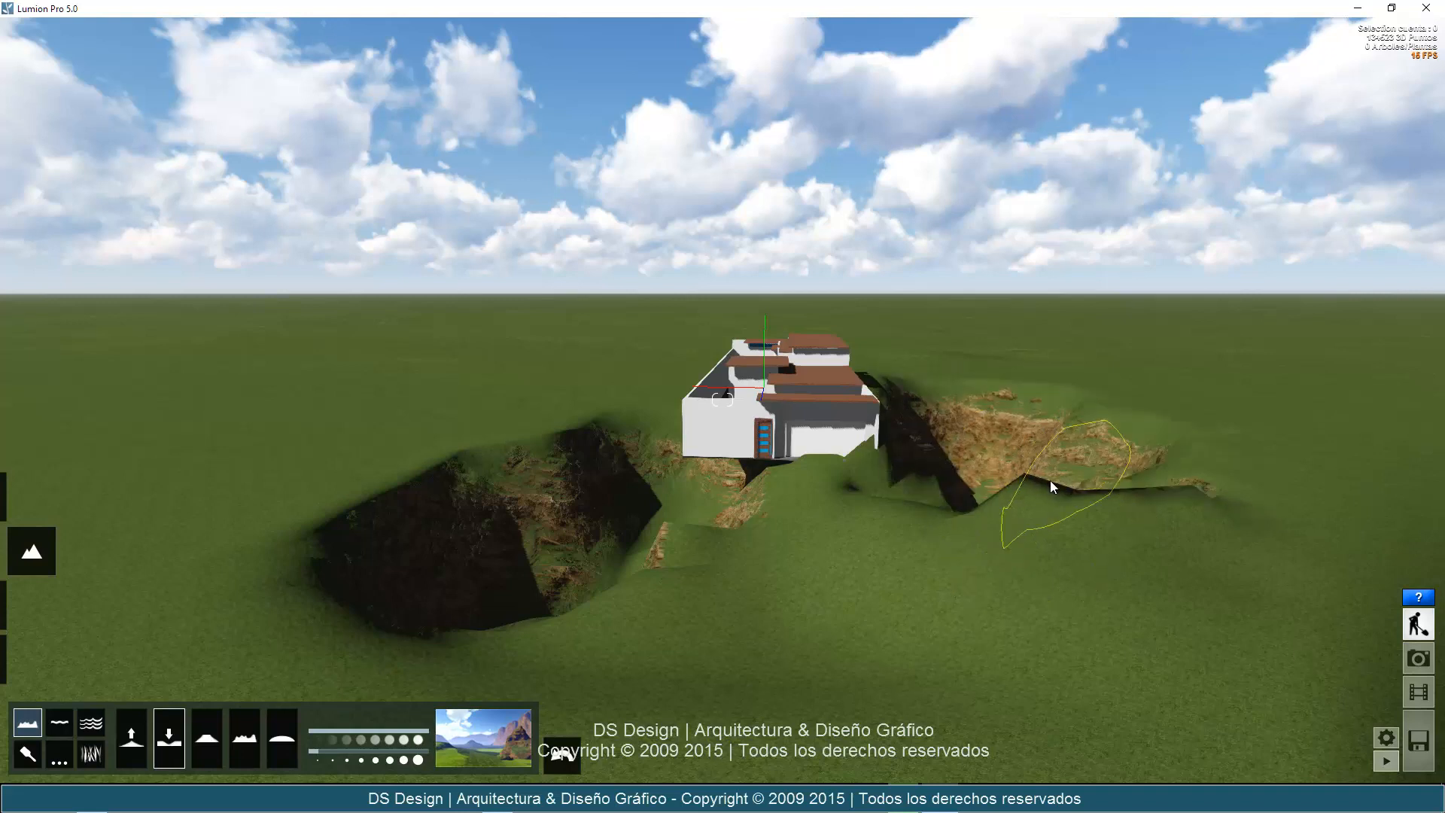
Dig a shallower hollow beside the larger pit at medium brush speed, and deepen and merge it with the pit at high speed.
left_click_drag(323, 734, 309, 730)
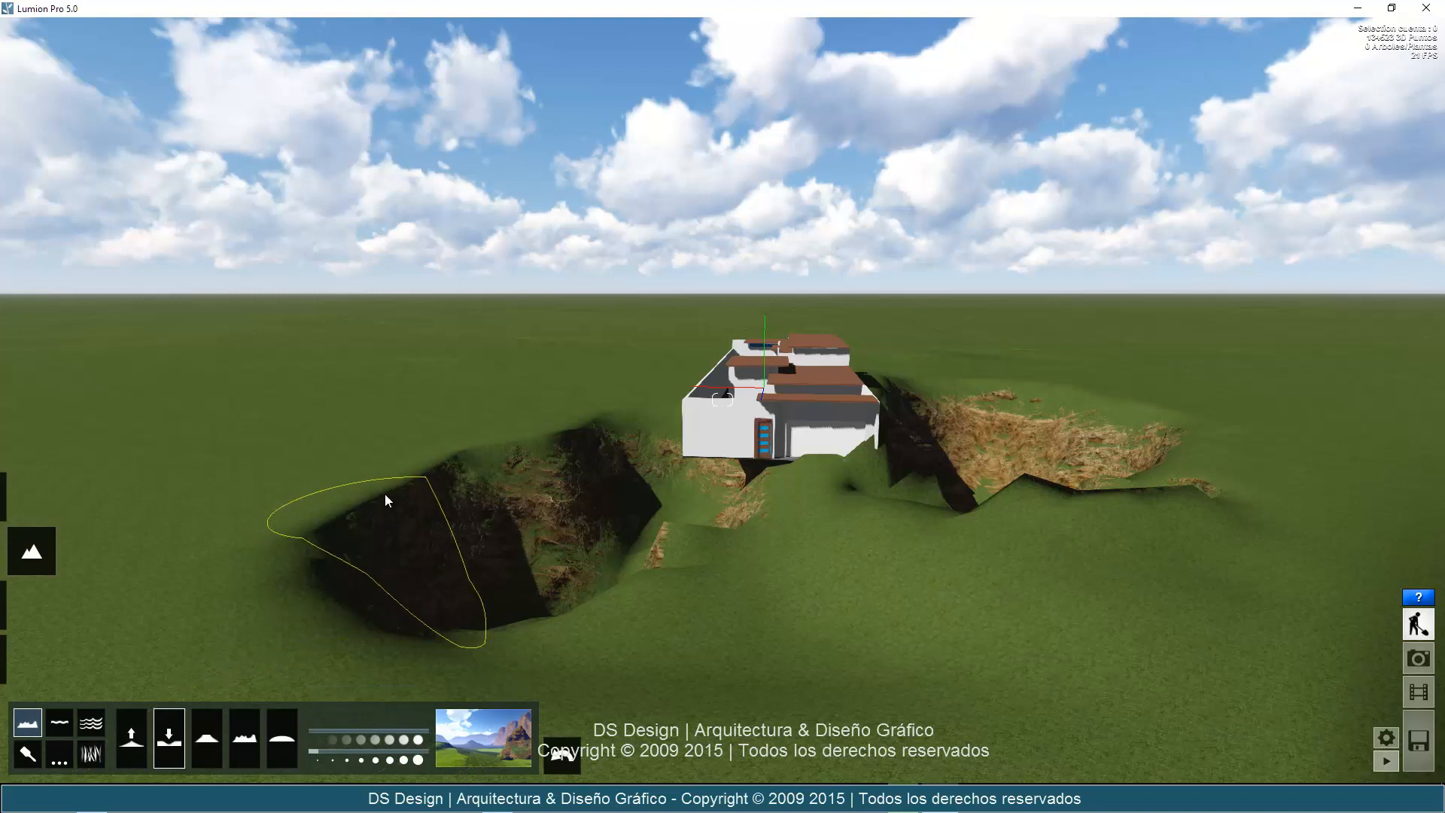
left_click(373, 733)
mouse_move(354, 533)
left_mouse_down()
mouse_move(394, 468)
mouse_move(387, 620)
left_mouse_up()
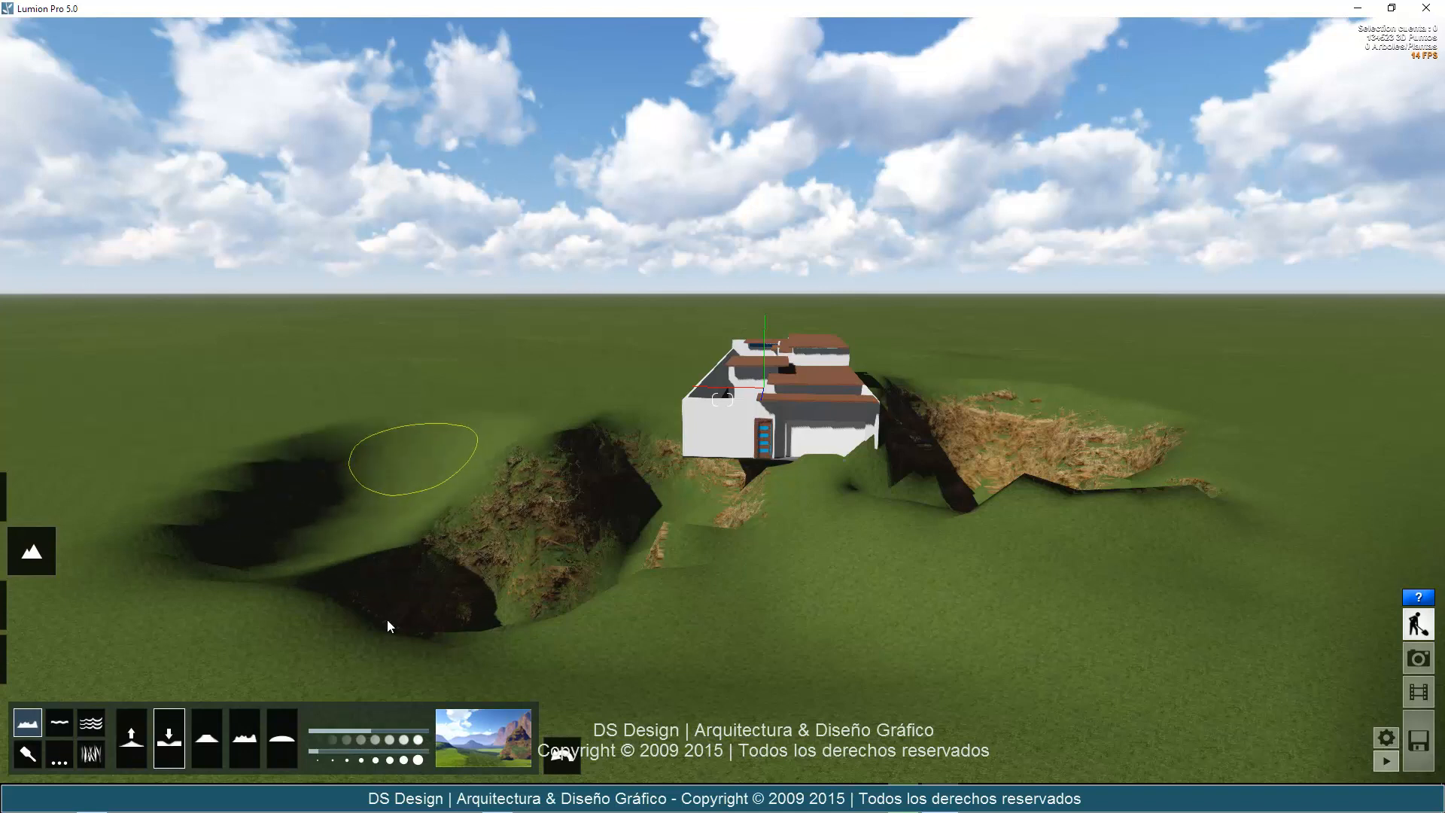
left_click(417, 734)
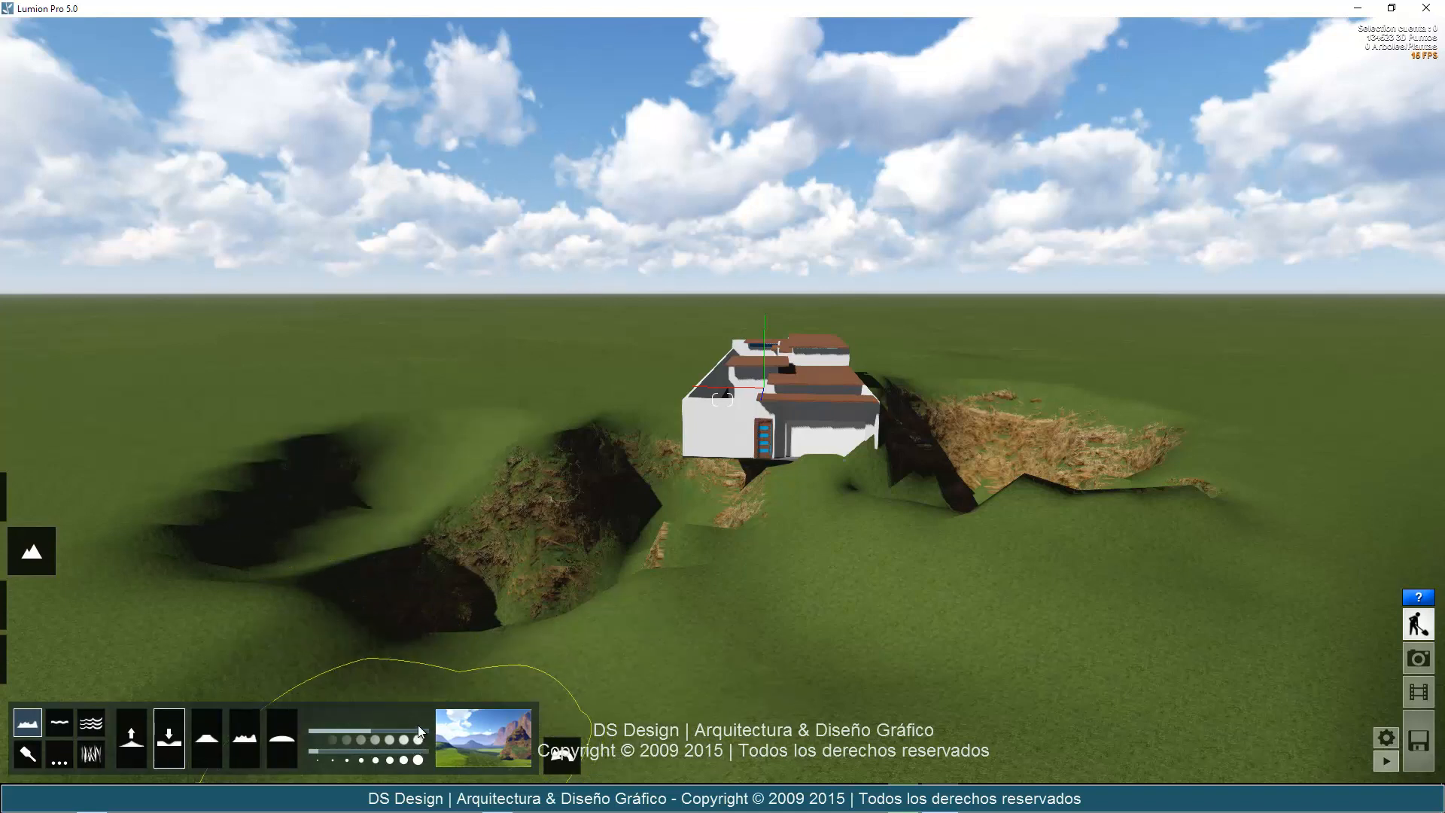
mouse_move(392, 465)
left_mouse_down()
mouse_move(413, 552)
mouse_move(481, 573)
mouse_move(517, 566)
mouse_move(503, 499)
mouse_move(454, 505)
mouse_move(343, 694)
left_mouse_up()
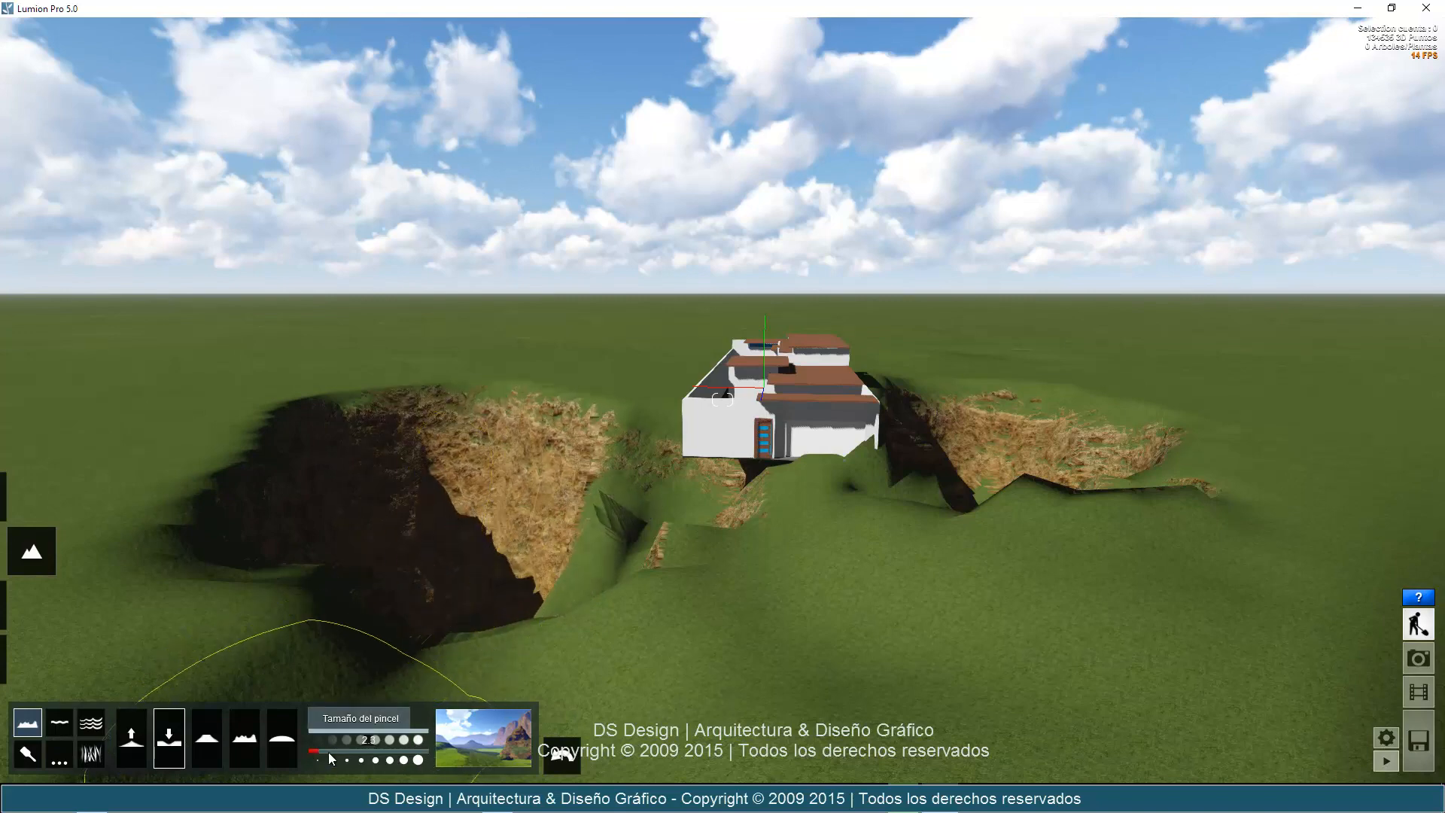
Enlarge the brush size and excavate very wide basins on both sides of the house.
left_click_drag(336, 752, 387, 753)
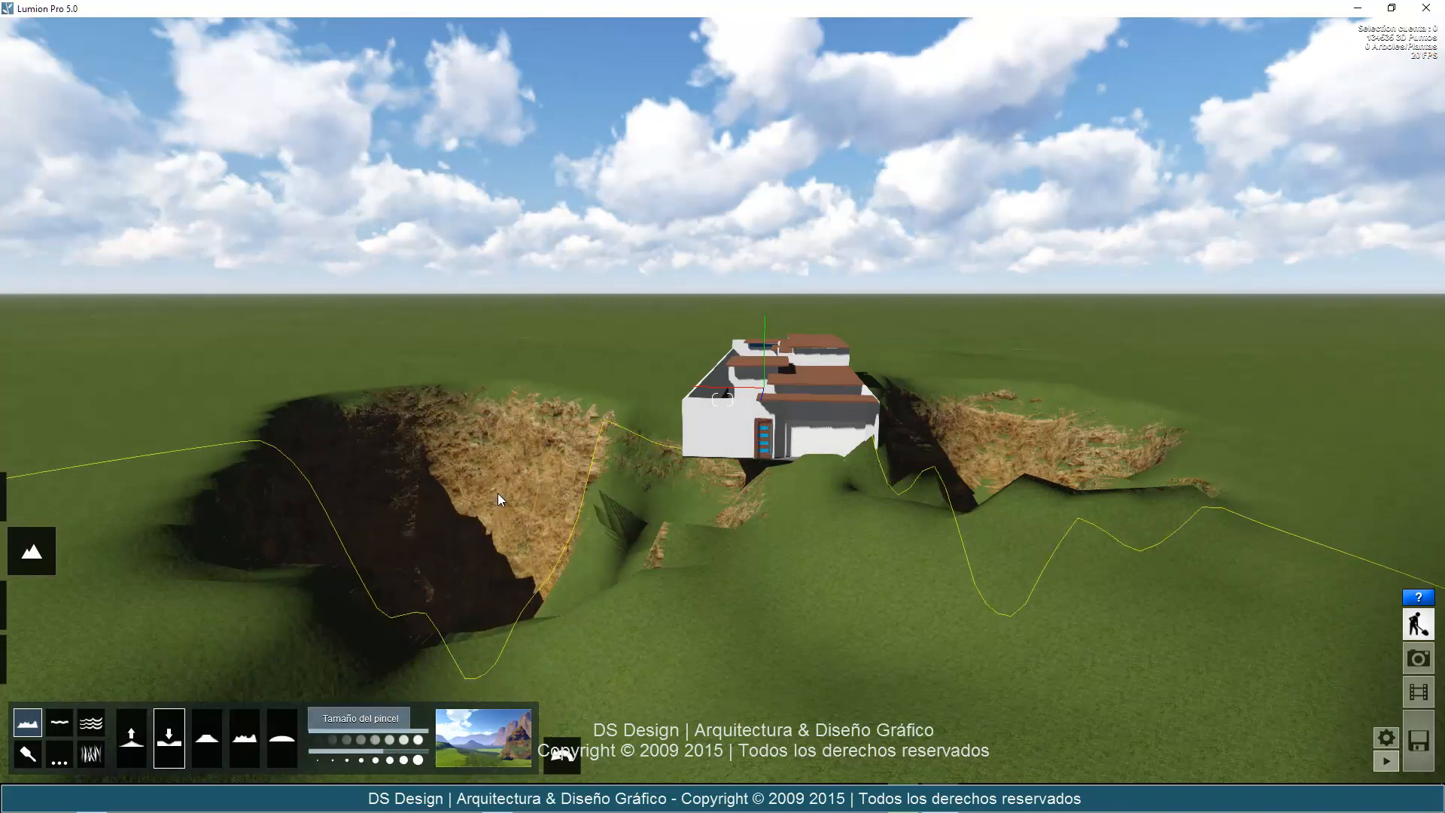
scroll(526, 396, "down", 2)
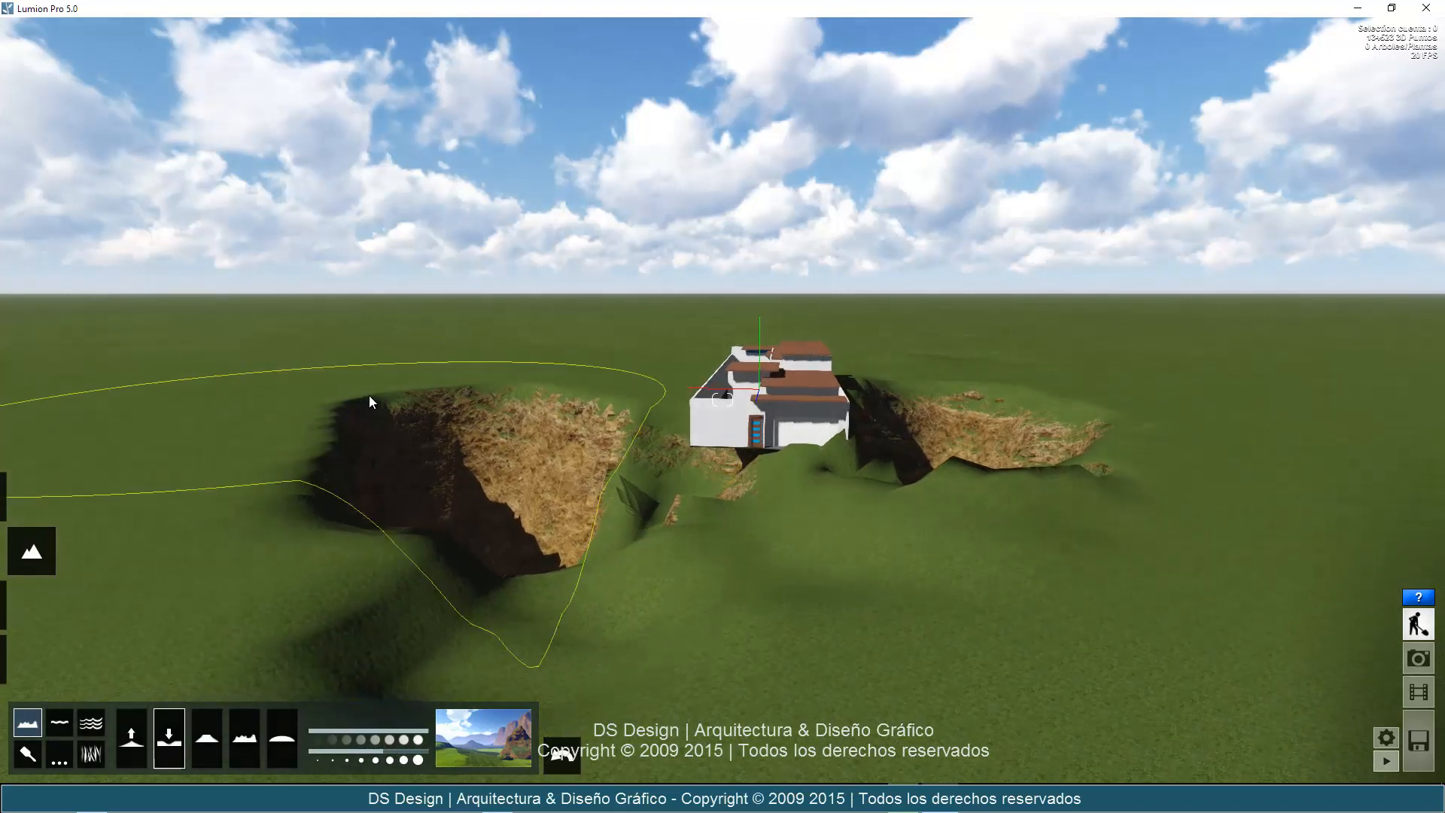
mouse_move(375, 392)
left_mouse_down()
mouse_move(405, 454)
mouse_move(382, 504)
mouse_move(466, 585)
left_mouse_up()
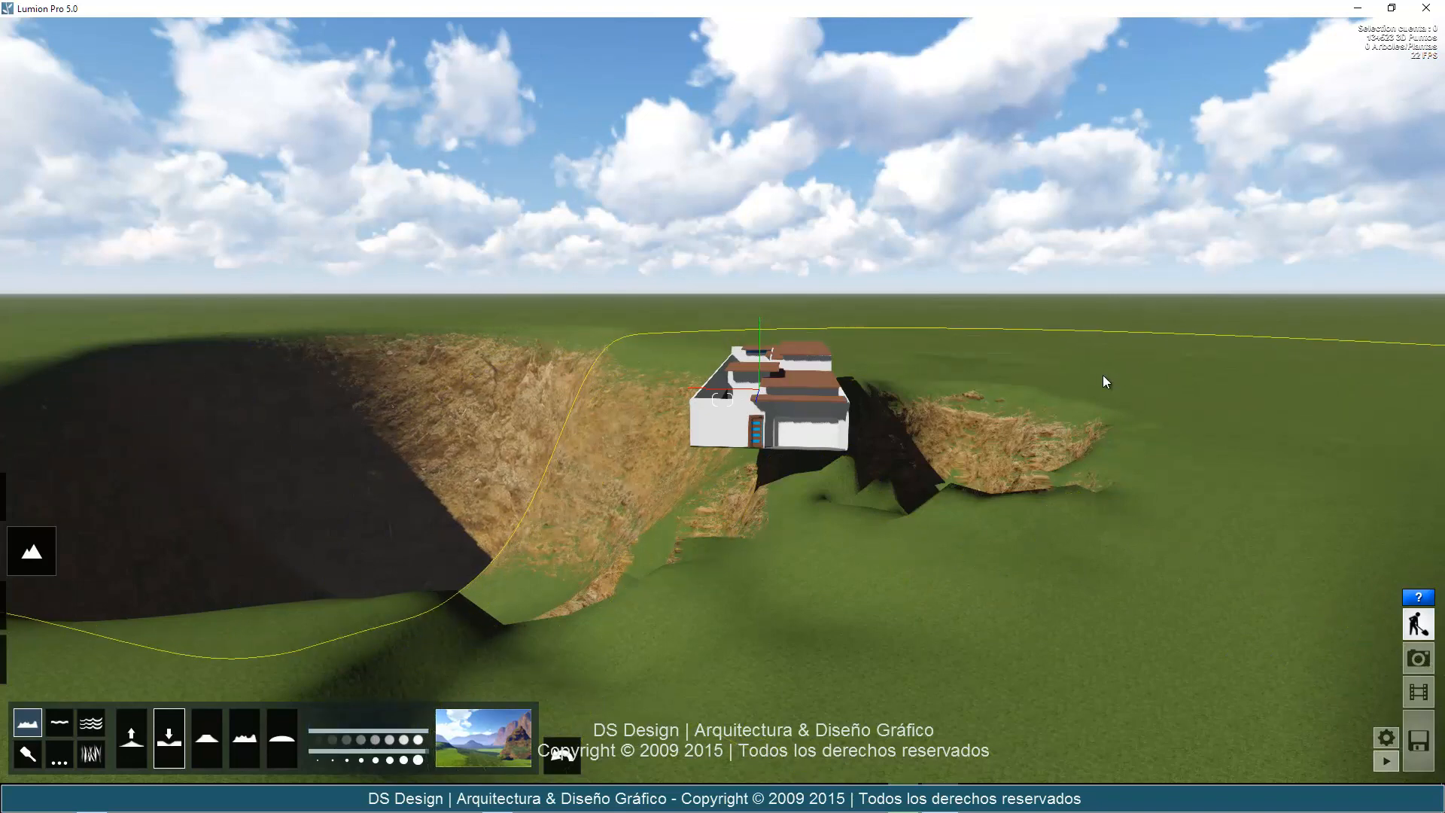
mouse_move(1103, 381)
left_mouse_down()
mouse_move(1016, 496)
mouse_move(963, 504)
mouse_move(883, 562)
mouse_move(675, 607)
mouse_move(684, 548)
left_mouse_up()
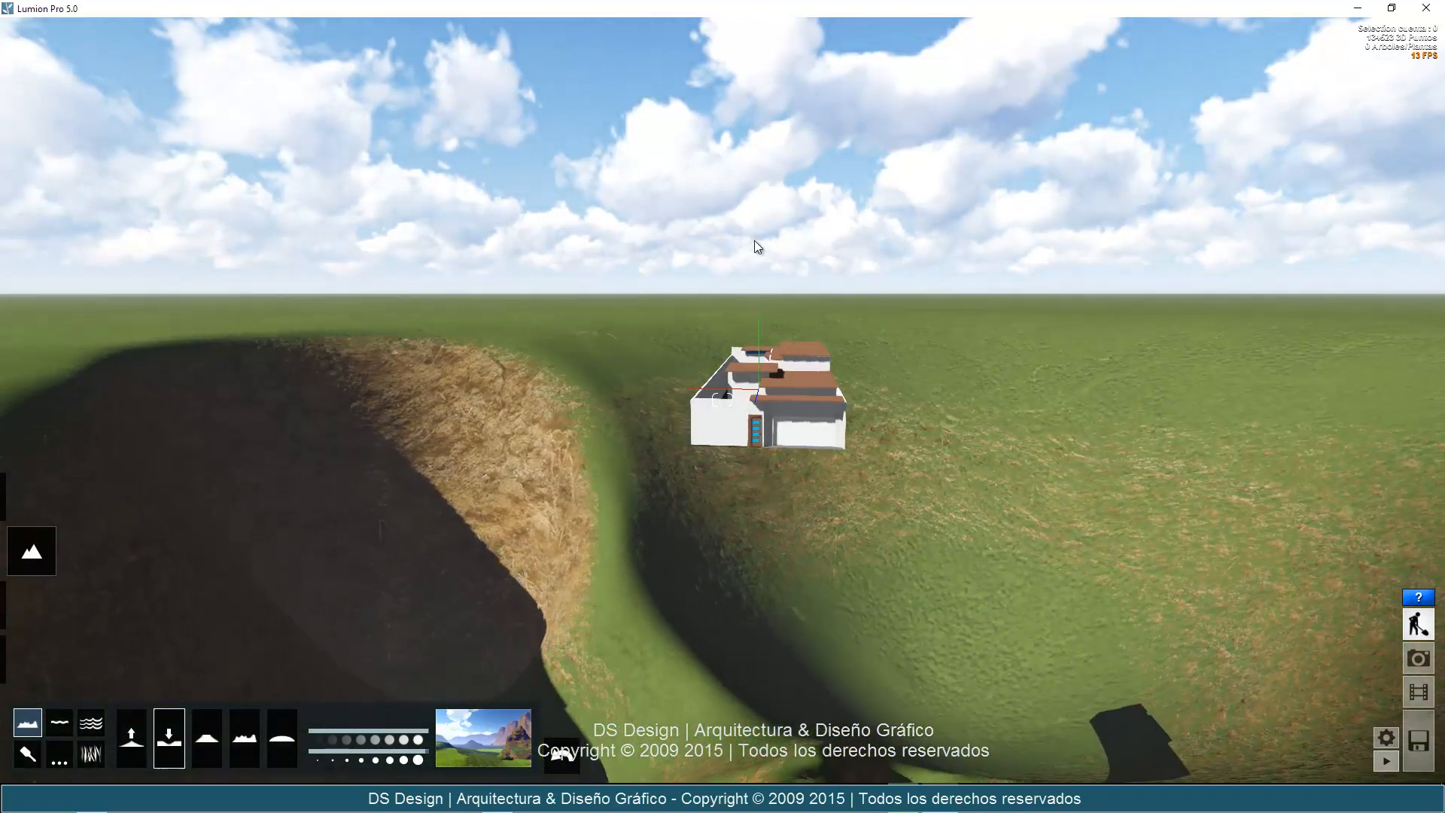
Level the excavated basins on both sides and in front of the house with the flatten terrain brush.
key("s")
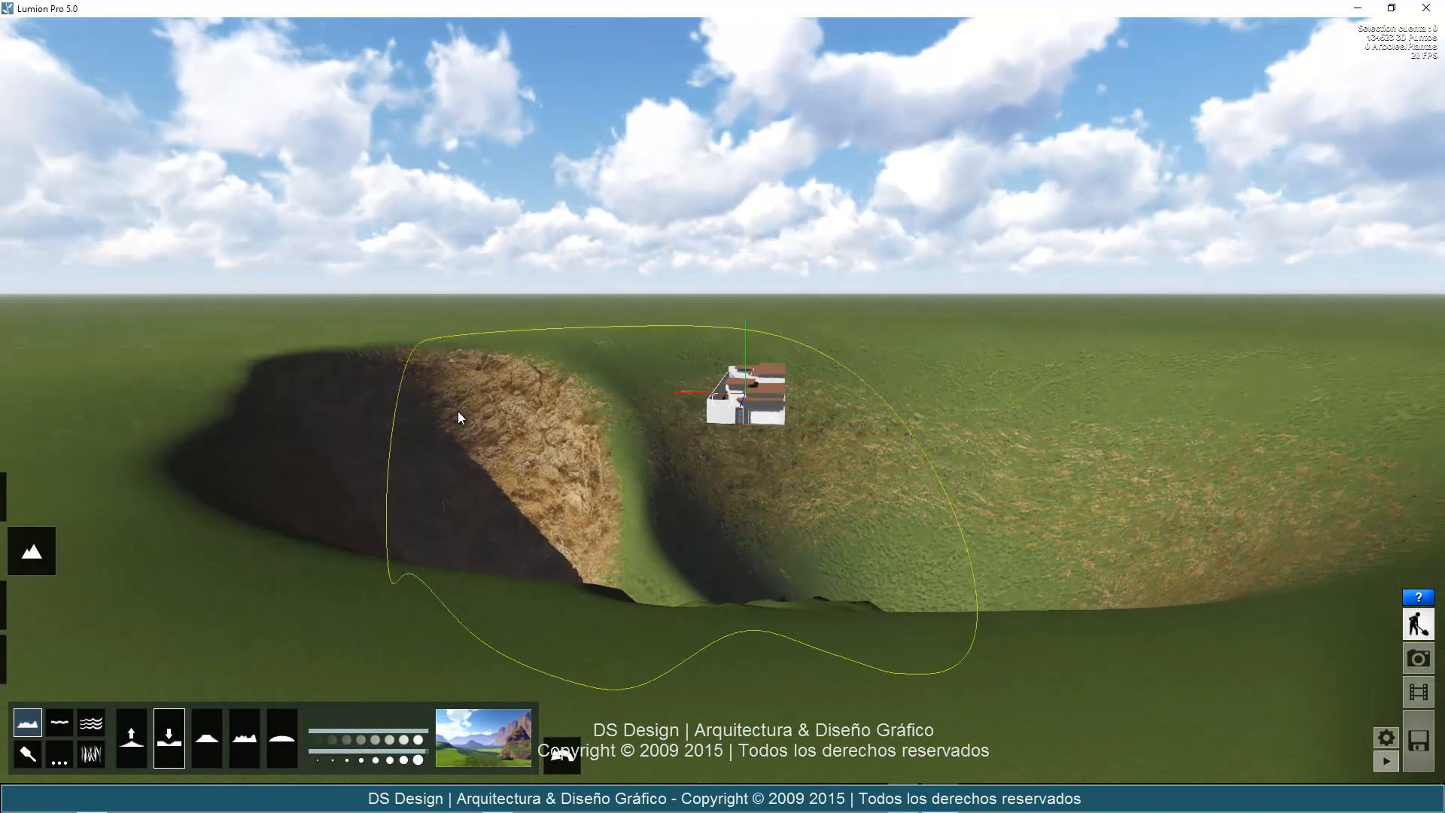
left_click(206, 743)
left_click(456, 471)
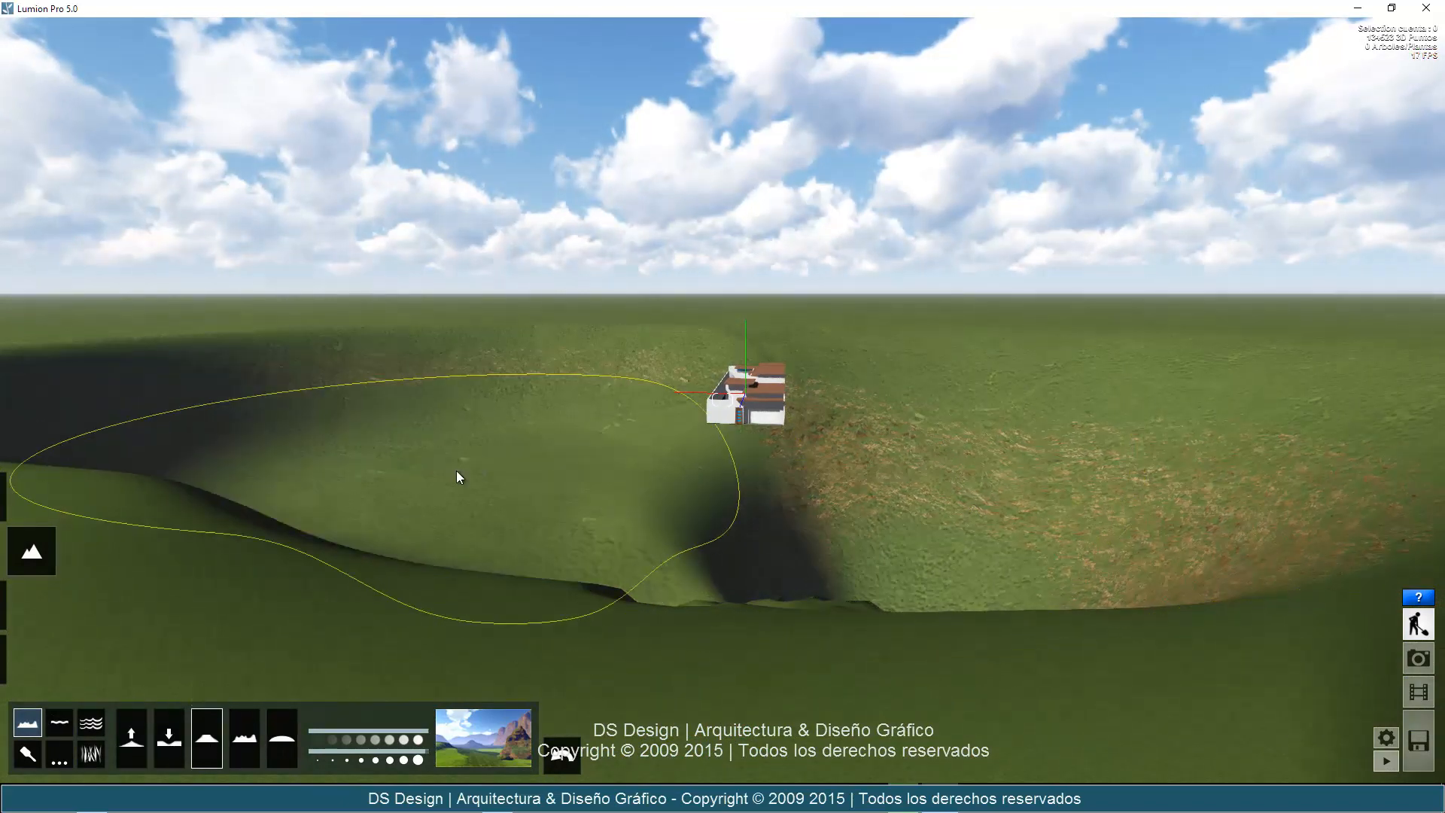
left_click(1082, 489)
mouse_move(869, 413)
left_mouse_down()
mouse_move(448, 416)
mouse_move(500, 539)
mouse_move(602, 532)
left_mouse_up()
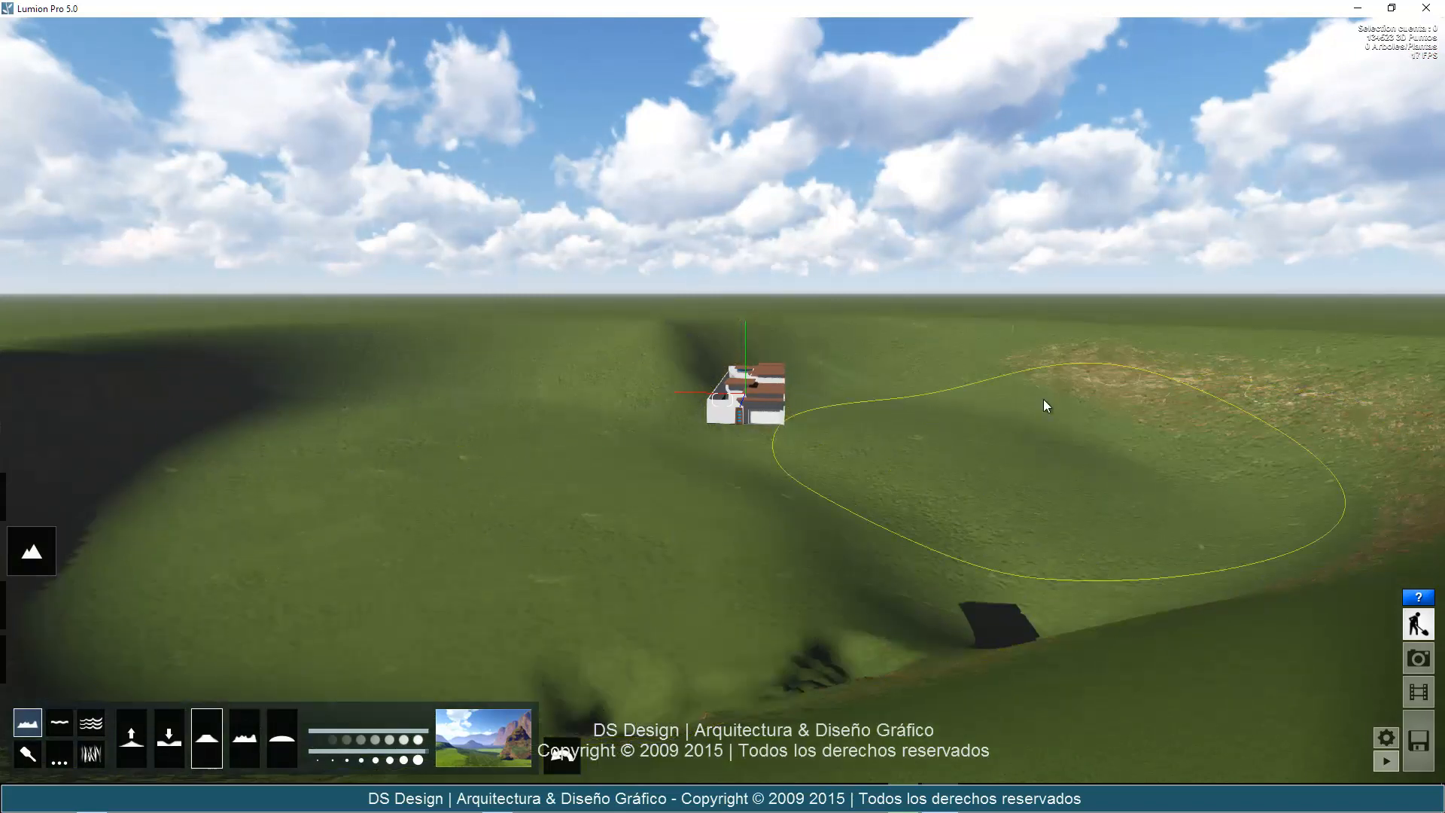
Flatten the remaining slopes on the garage side of the house and the uneven ground behind it.
scroll(996, 405, "down", 2)
mouse_move(1032, 398)
left_mouse_down()
mouse_move(707, 476)
mouse_move(856, 438)
mouse_move(766, 313)
mouse_move(676, 295)
mouse_move(693, 324)
mouse_move(1045, 336)
mouse_move(1063, 553)
mouse_move(1044, 491)
left_mouse_up()
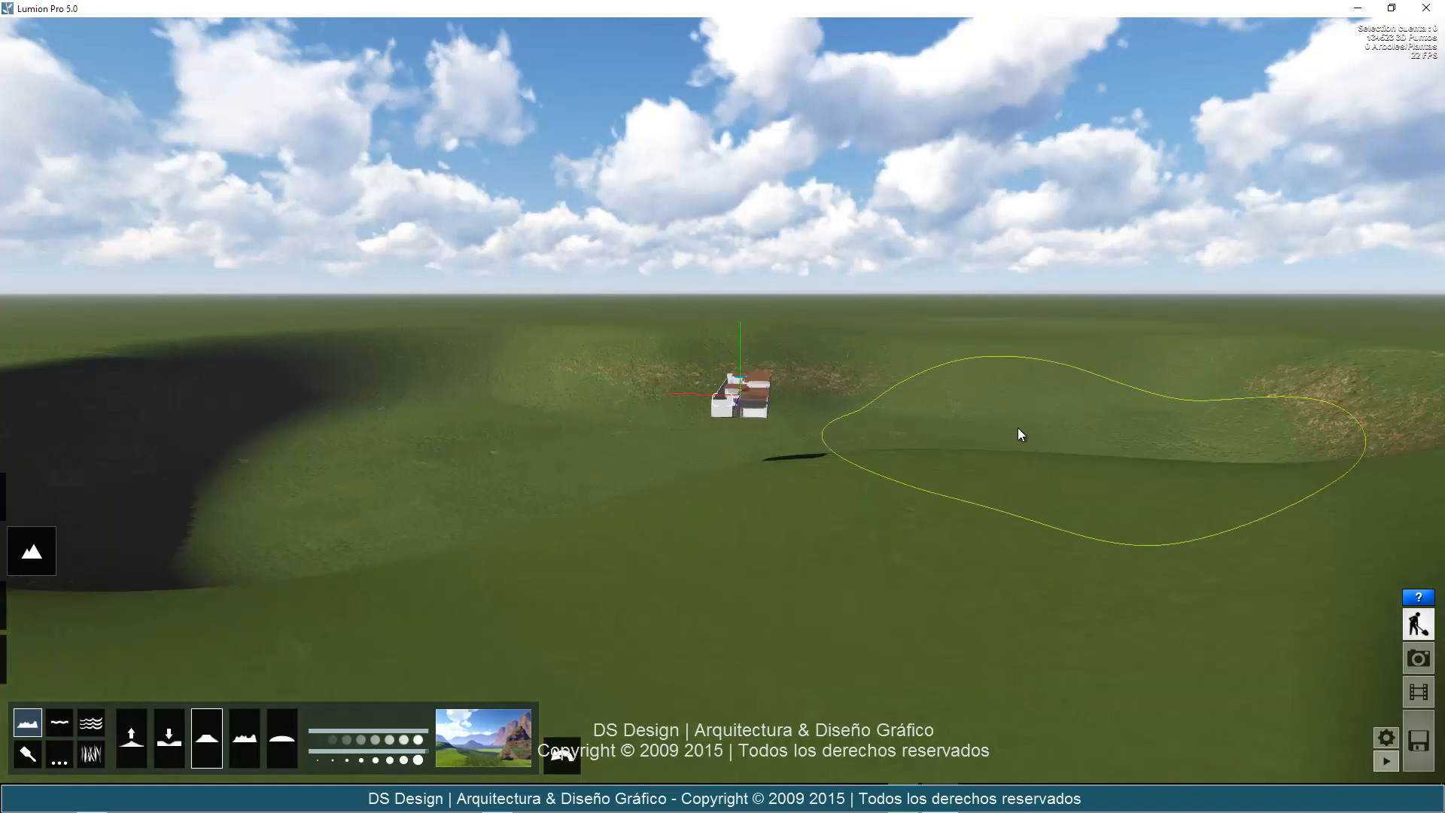
mouse_move(471, 390)
left_mouse_down()
mouse_move(305, 367)
mouse_move(325, 369)
left_mouse_up()
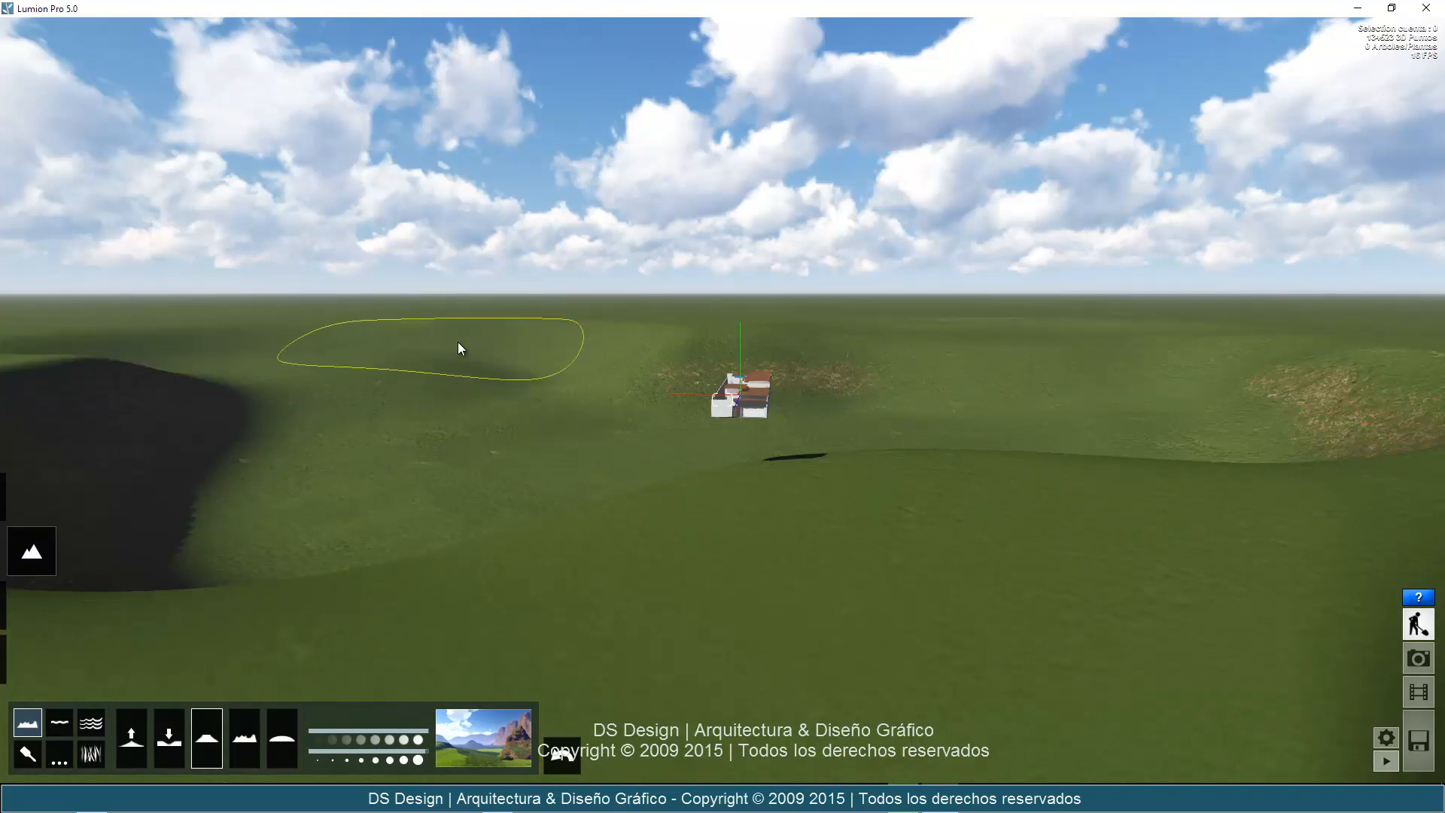
left_click(667, 347)
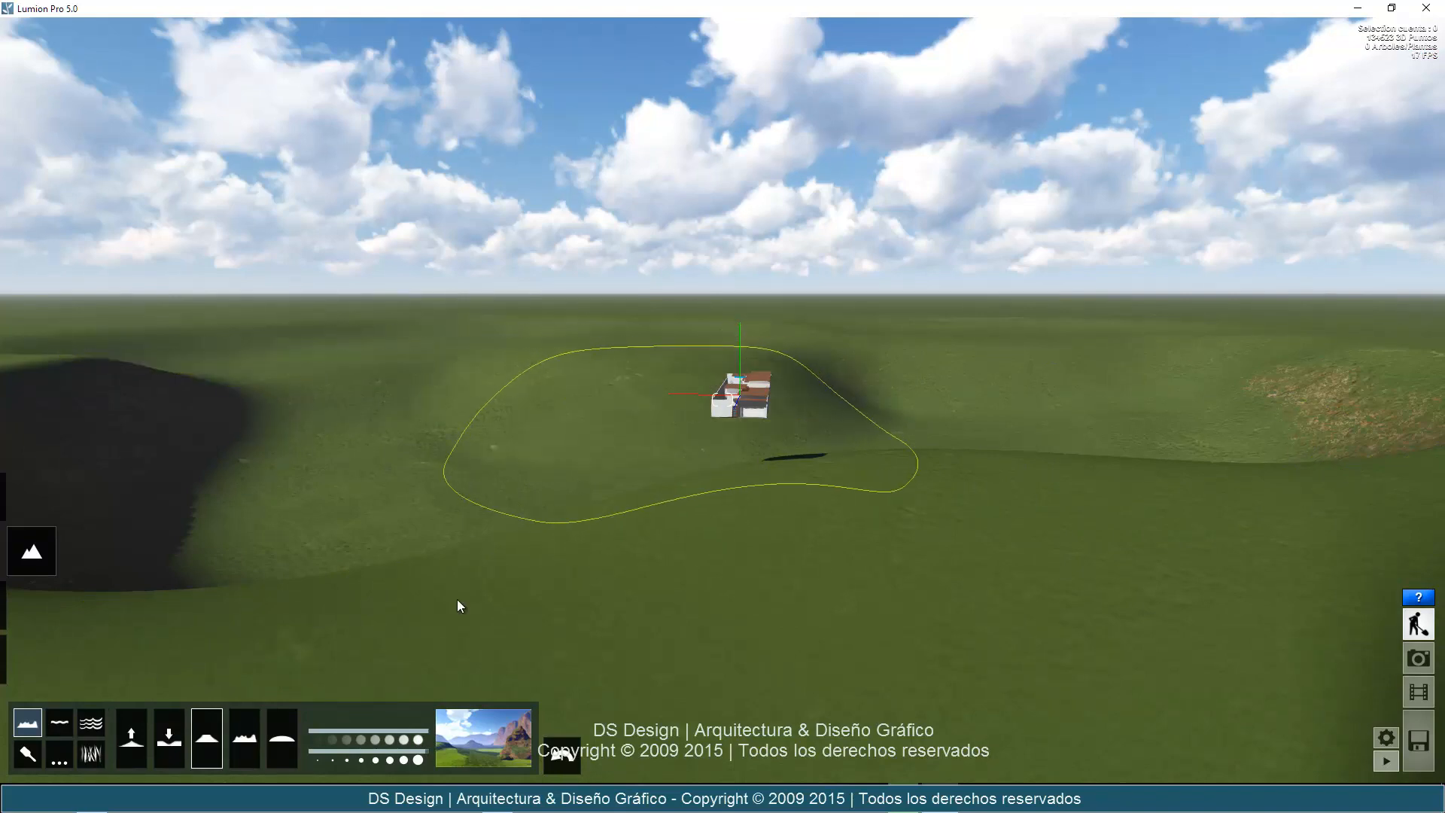
Roughen the ground along the house's long white wall with the Fluctuar brush, building it up into jagged rocky peaks.
left_click(249, 747)
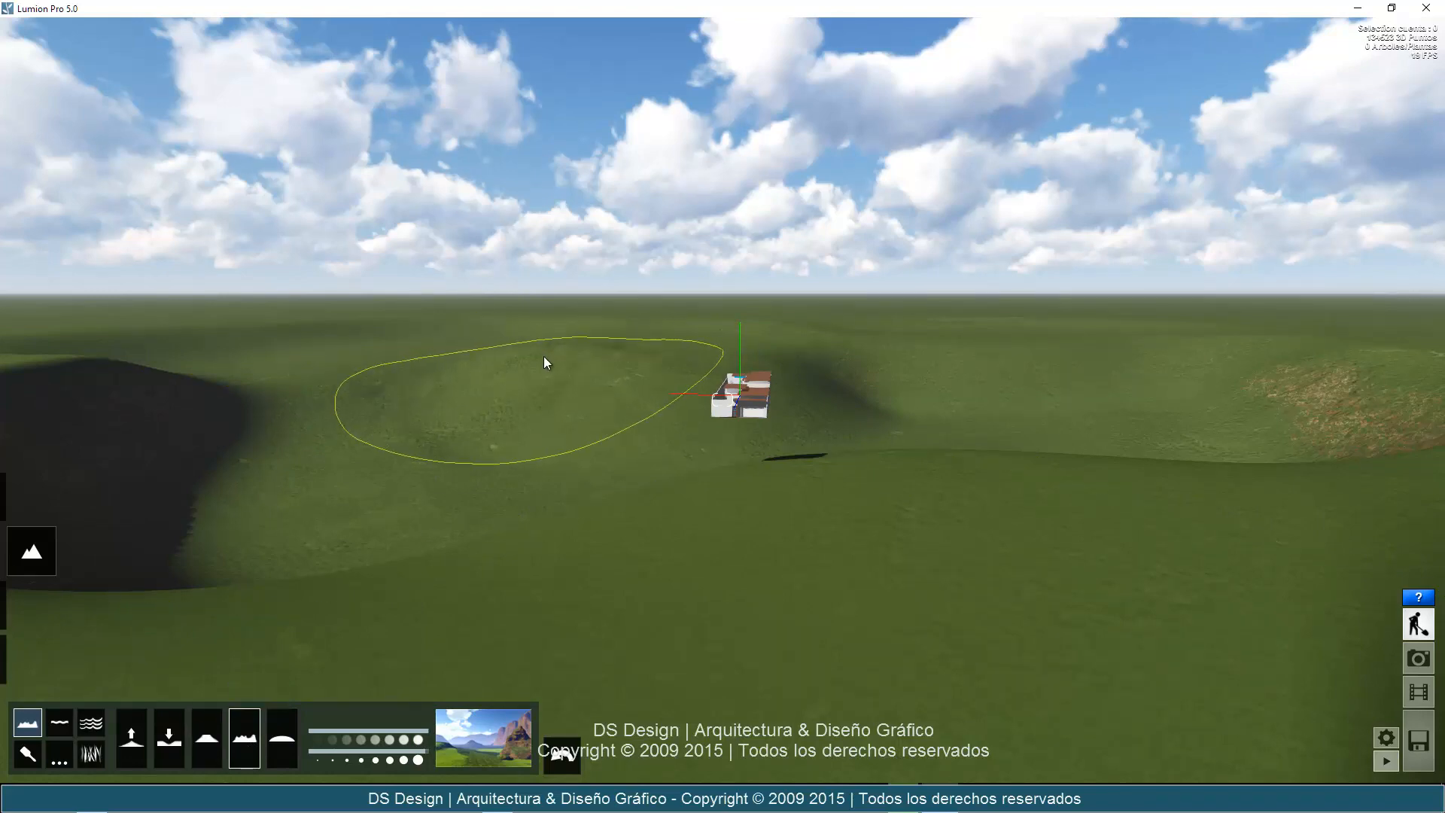
left_click(522, 386)
key("w")
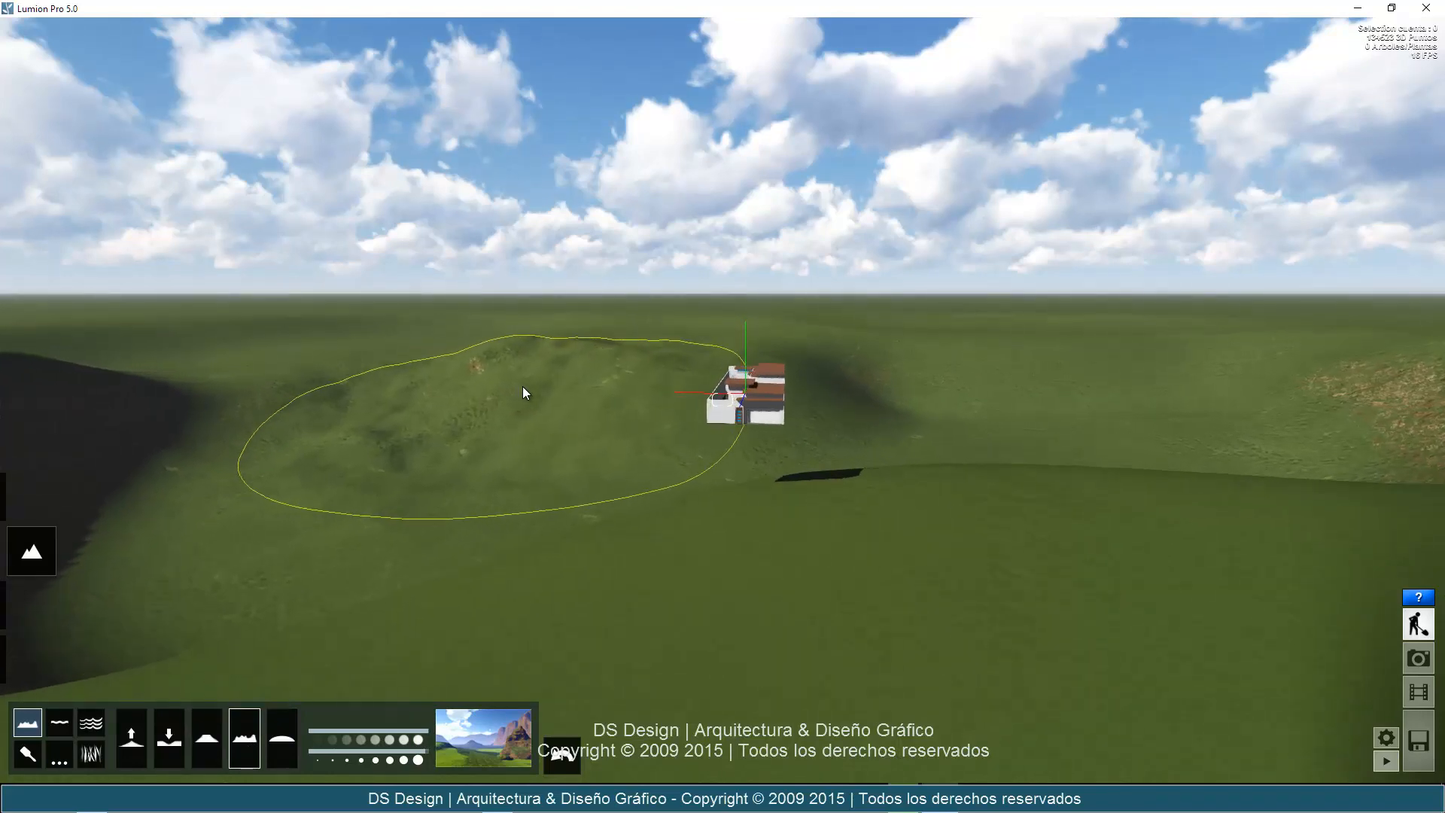
key("w")
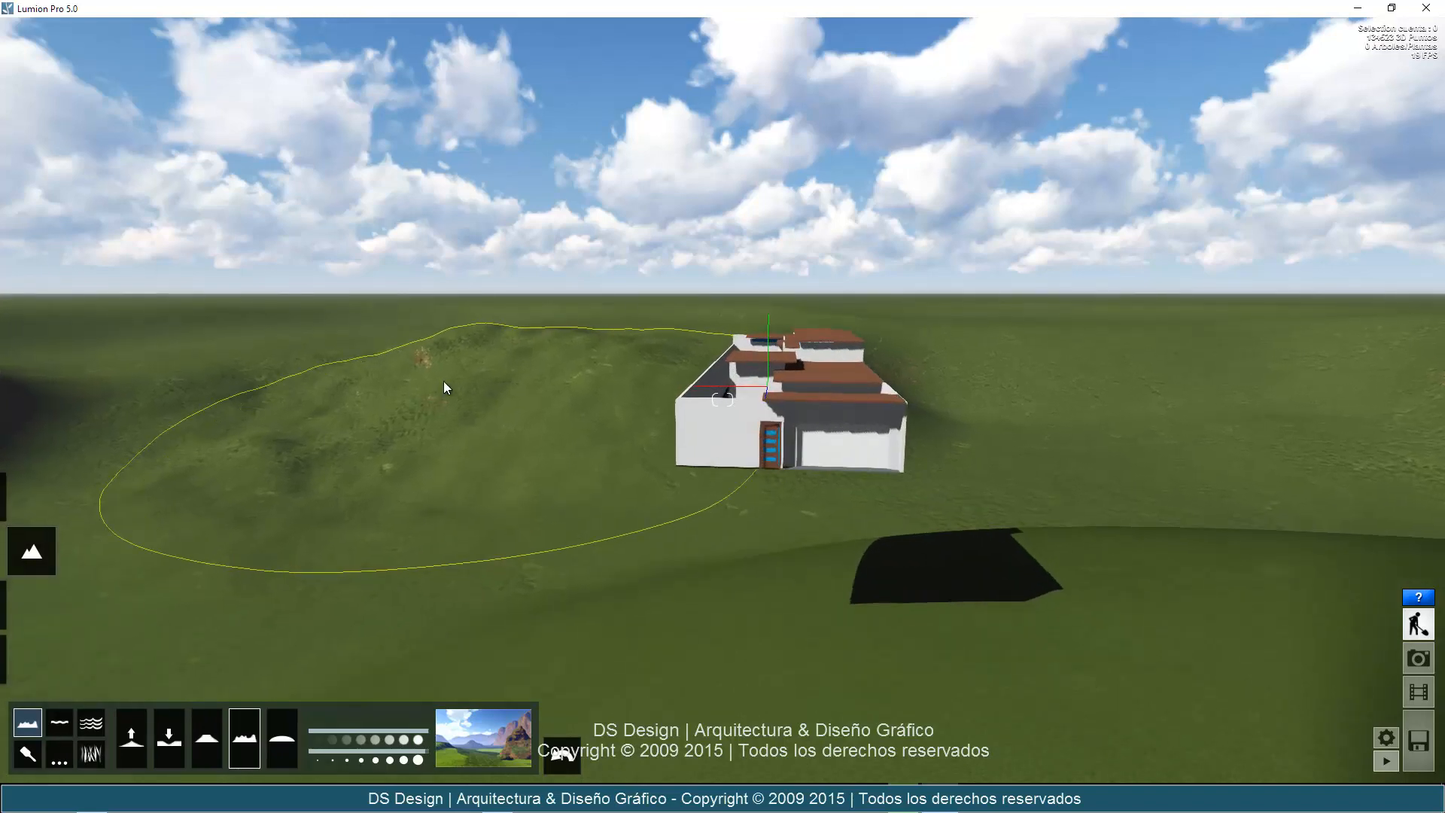
key("w")
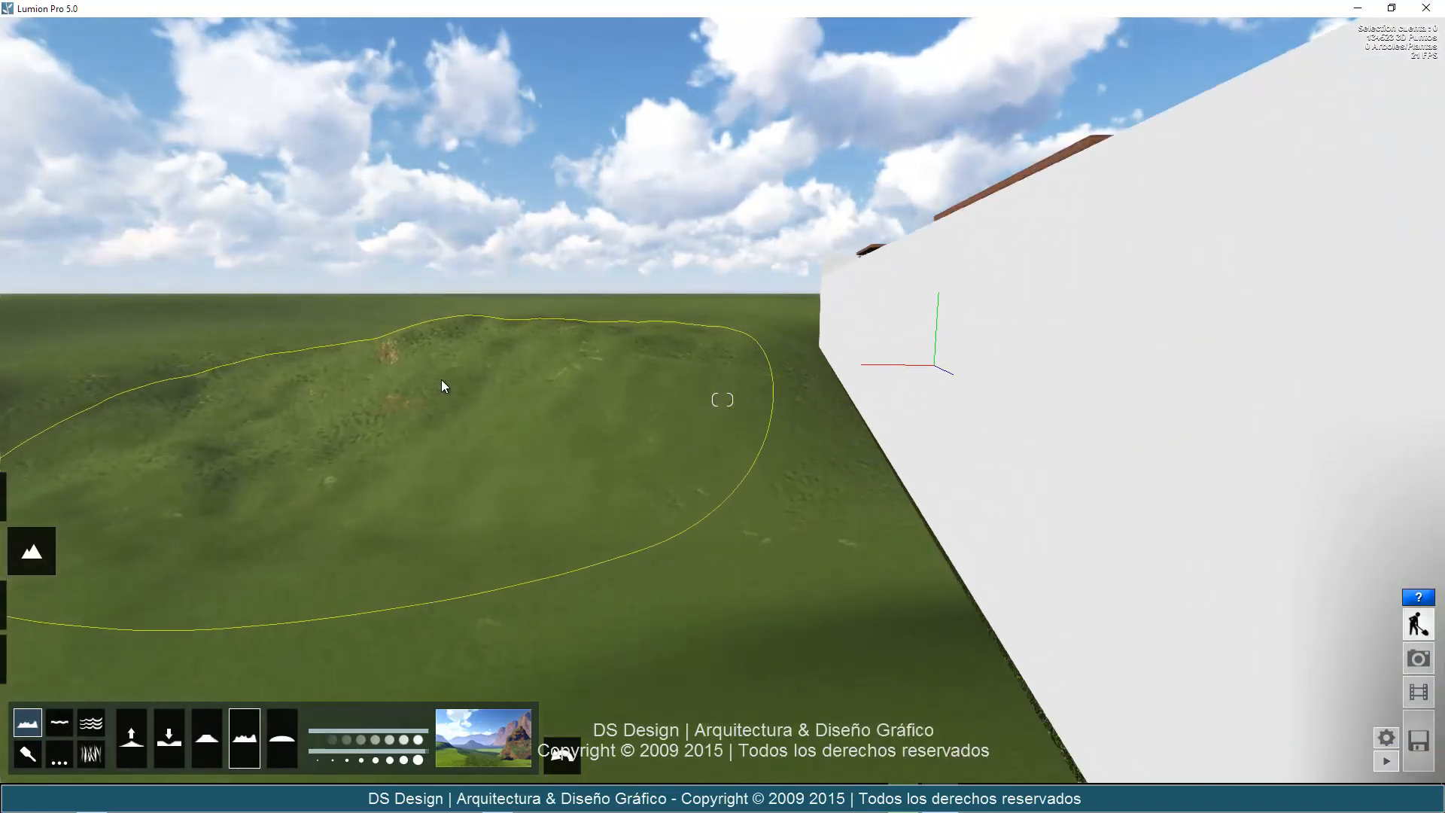
key("w")
left_click(613, 418)
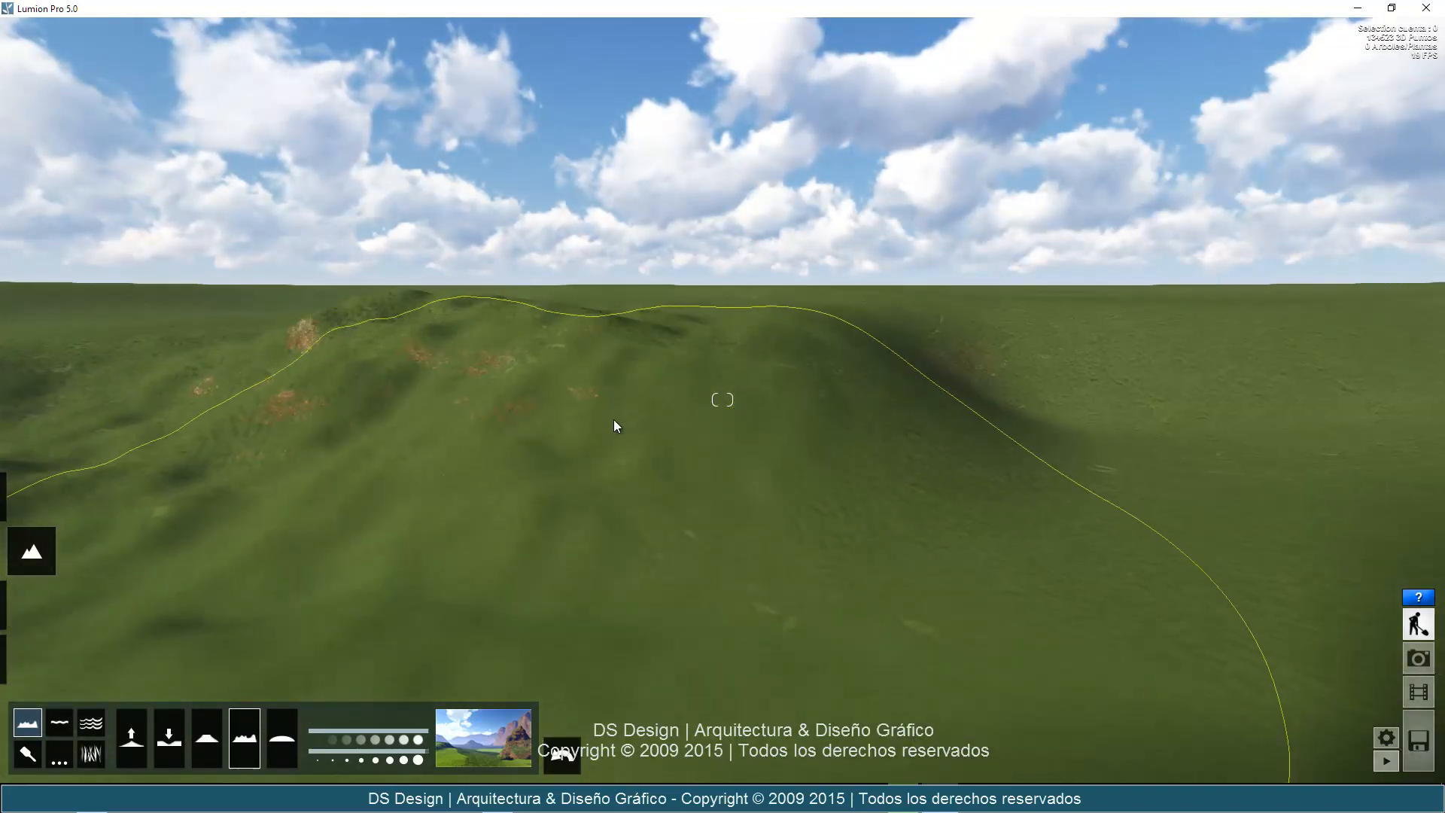
mouse_move(615, 426)
left_mouse_down()
mouse_move(629, 400)
mouse_move(732, 367)
mouse_move(964, 319)
mouse_move(1075, 367)
mouse_move(1022, 470)
mouse_move(945, 555)
mouse_move(503, 495)
left_mouse_up()
key("s")
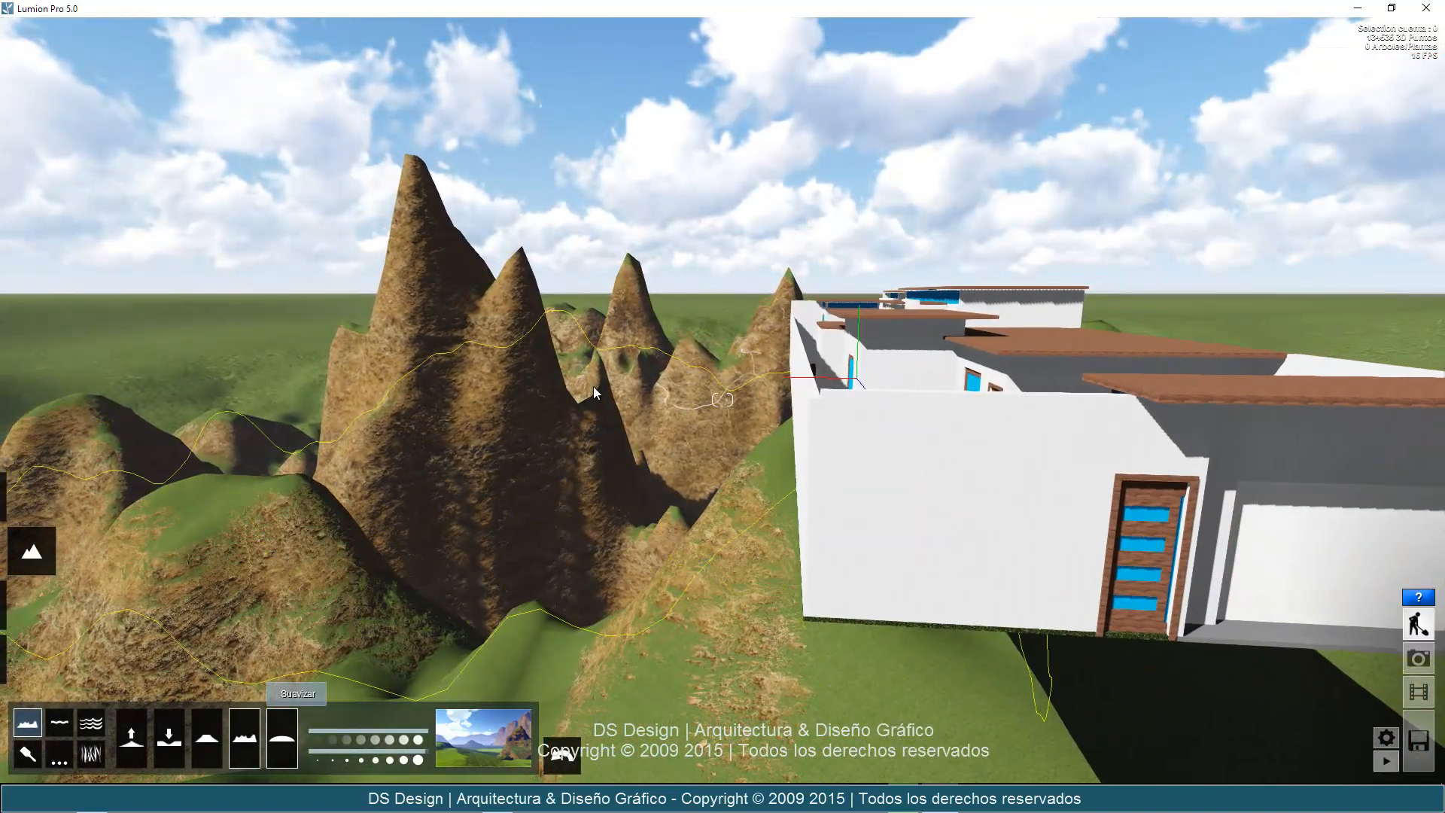
Round off the jagged peaks beside the house with the Suavizar brush and undo the last smoothing strokes.
mouse_move(509, 305)
left_mouse_down()
mouse_move(494, 390)
mouse_move(477, 405)
left_mouse_up()
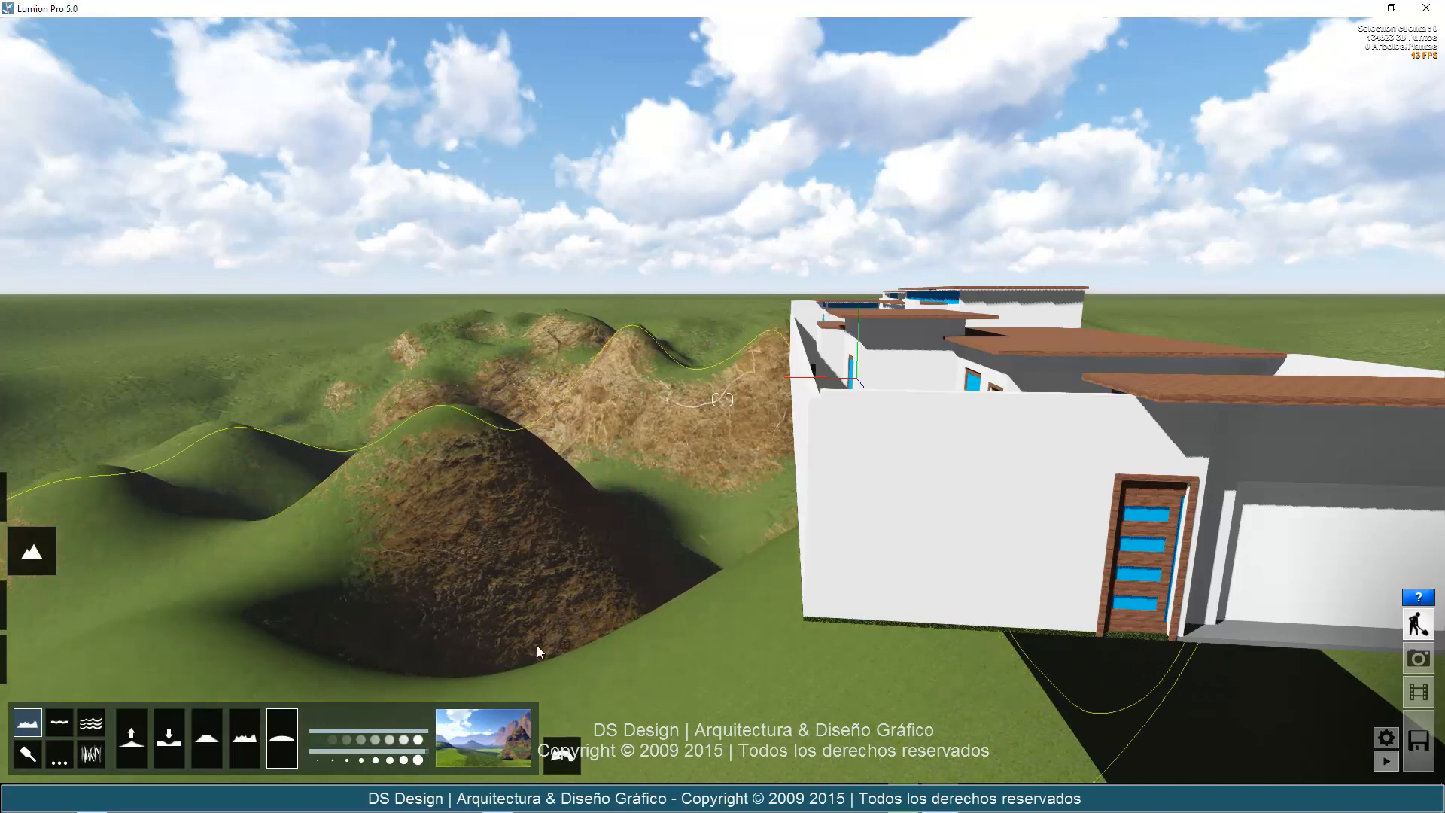
left_click(572, 762)
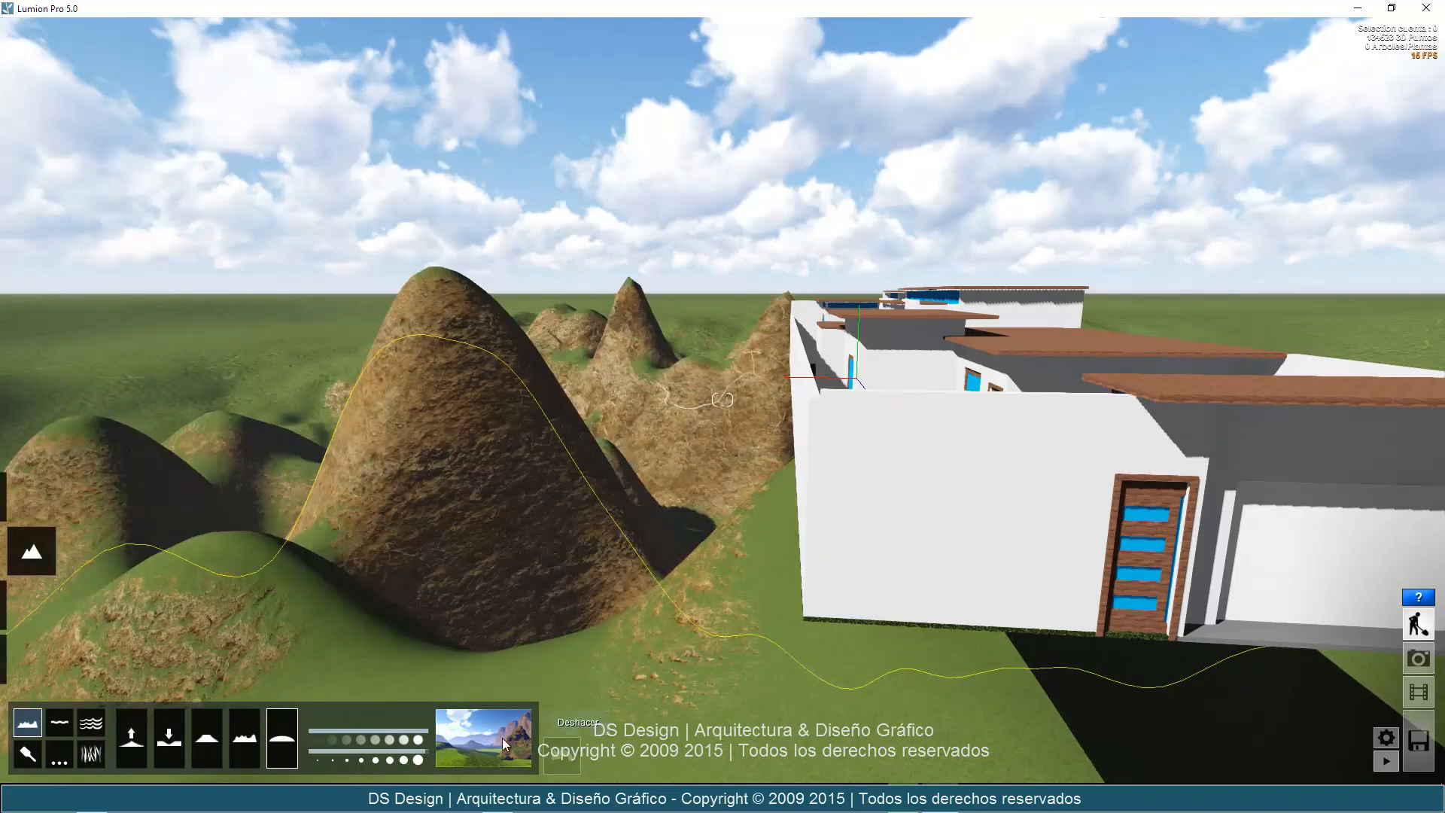
left_click_drag(368, 471, 386, 496)
left_click(565, 756)
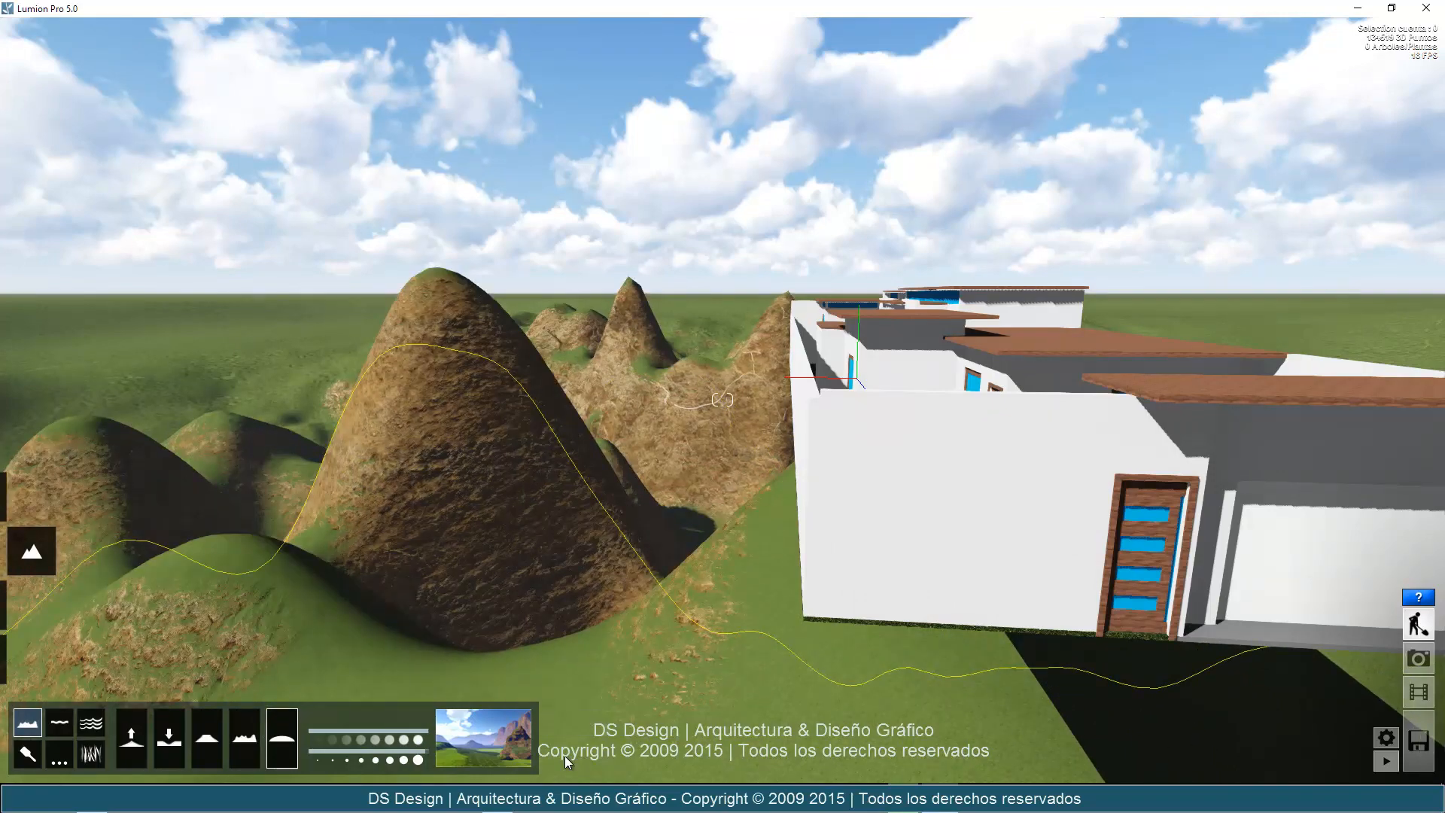
Smooth the rough terrain on the garage side of the house with the Suavizar brush.
scroll(604, 328, "down", 10)
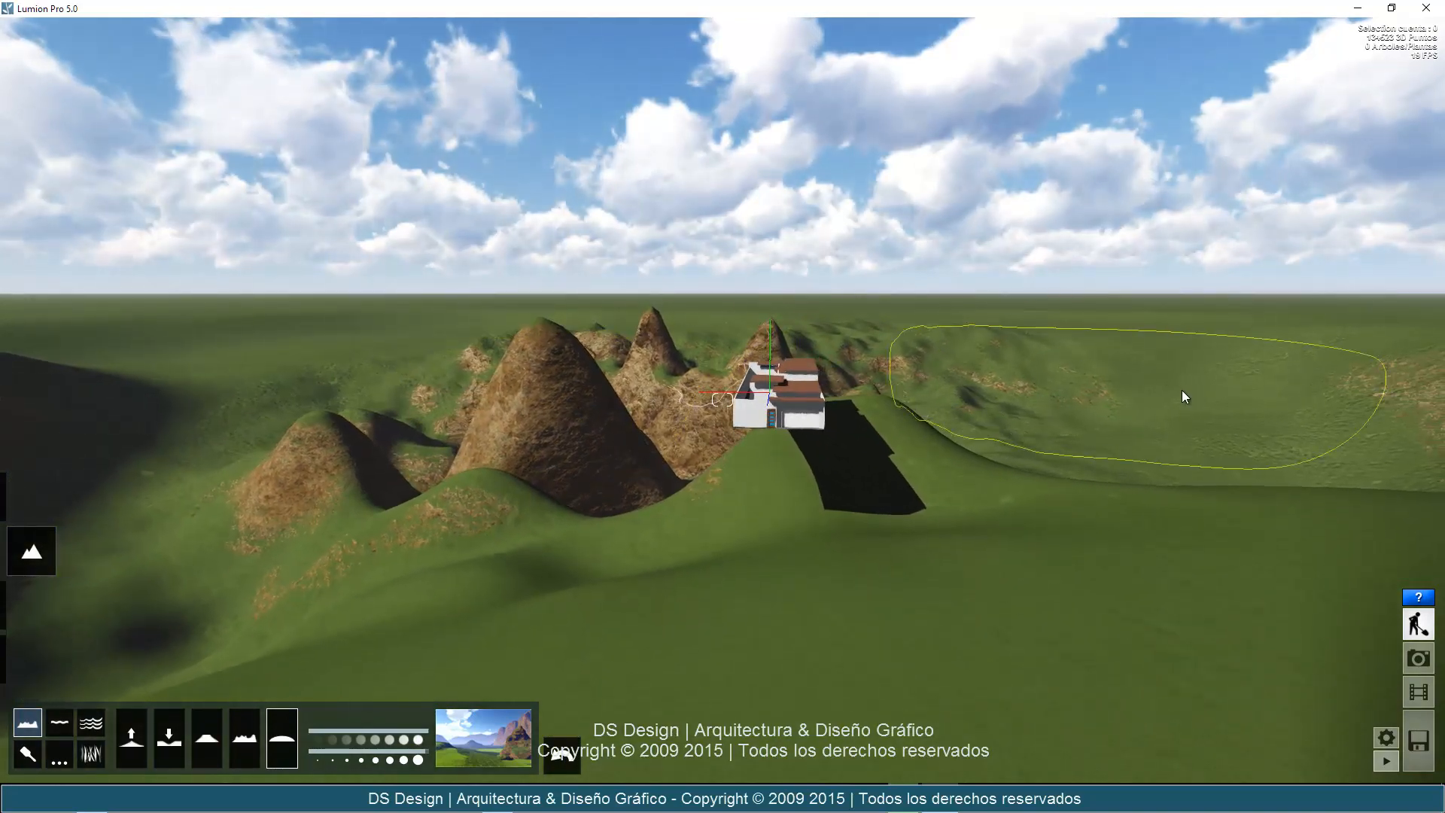
right_click_drag(1192, 390, 1067, 369)
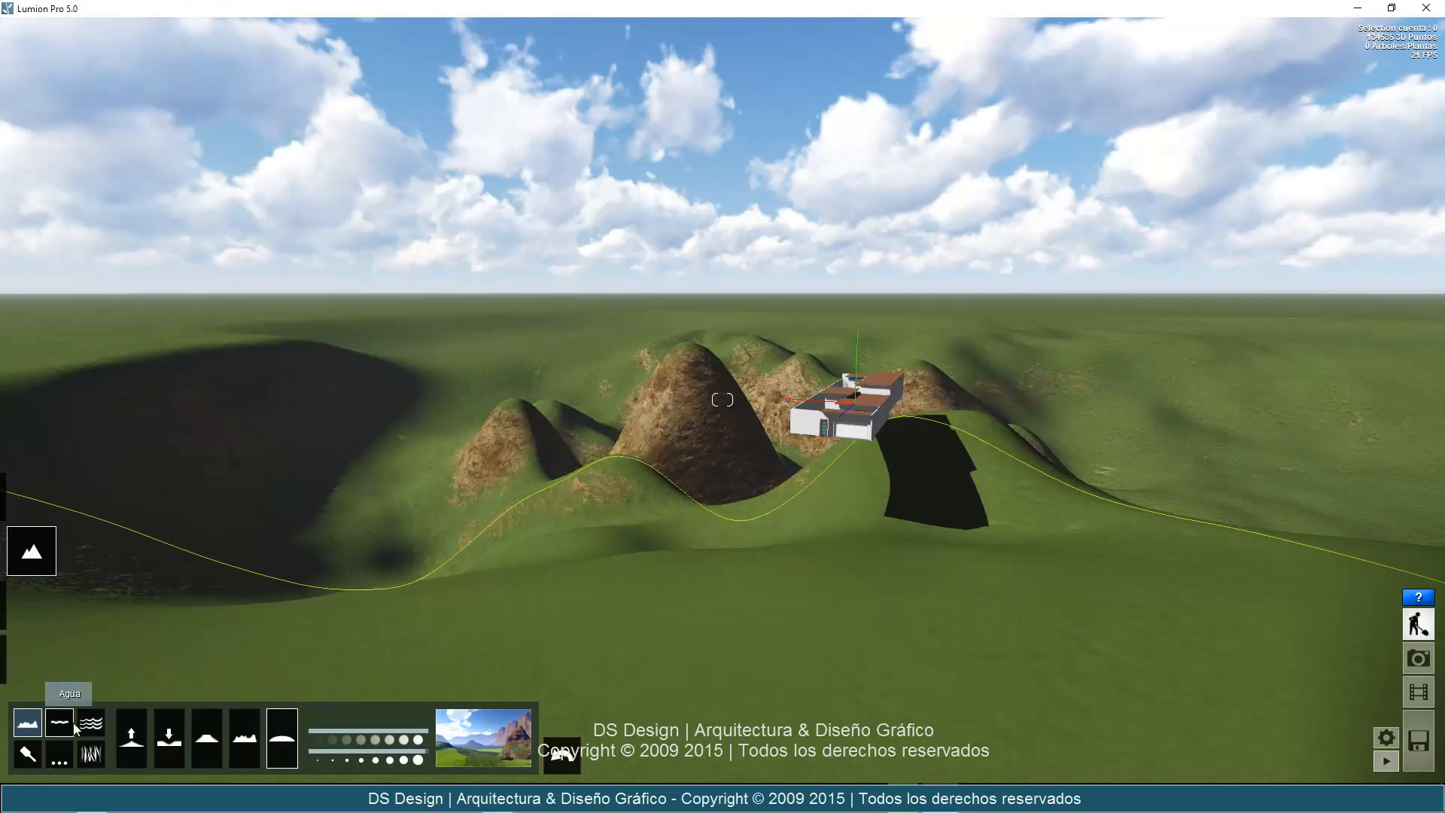
Place a water plane with the Agua tool on the open grass in front of the crater and hills.
right_click_drag(931, 513, 932, 514)
key("d")
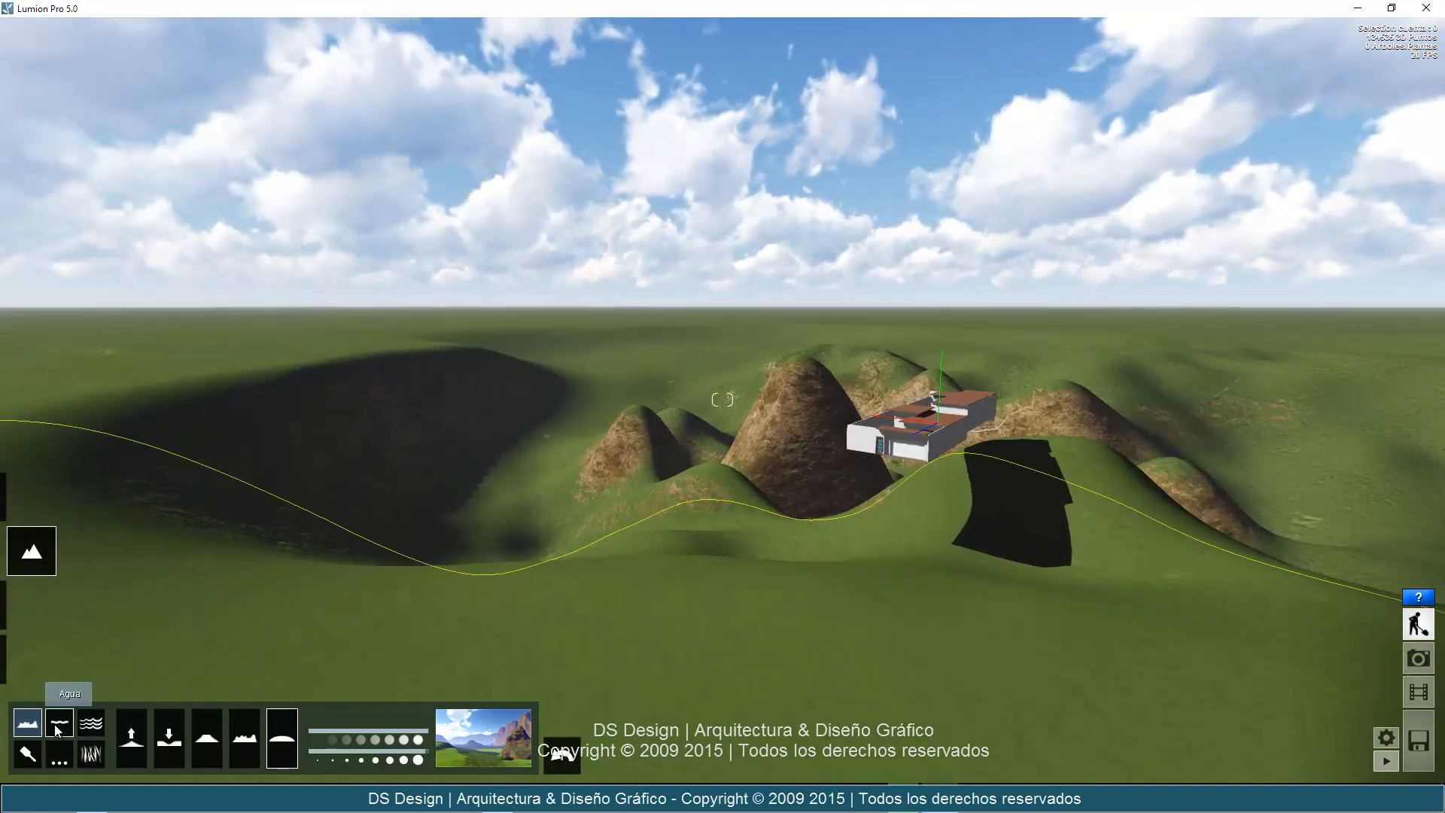
left_click(58, 727)
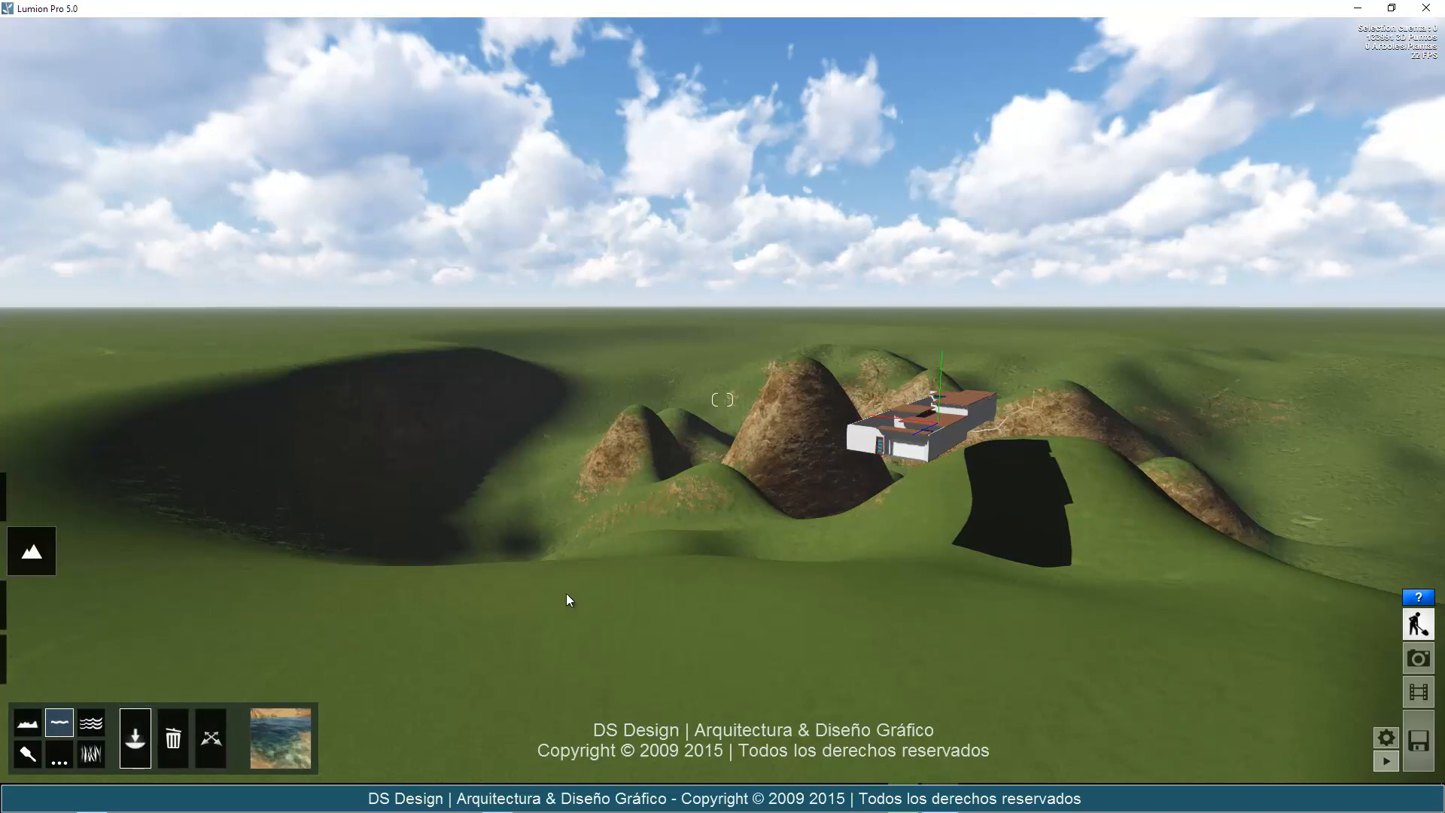
left_click(565, 623)
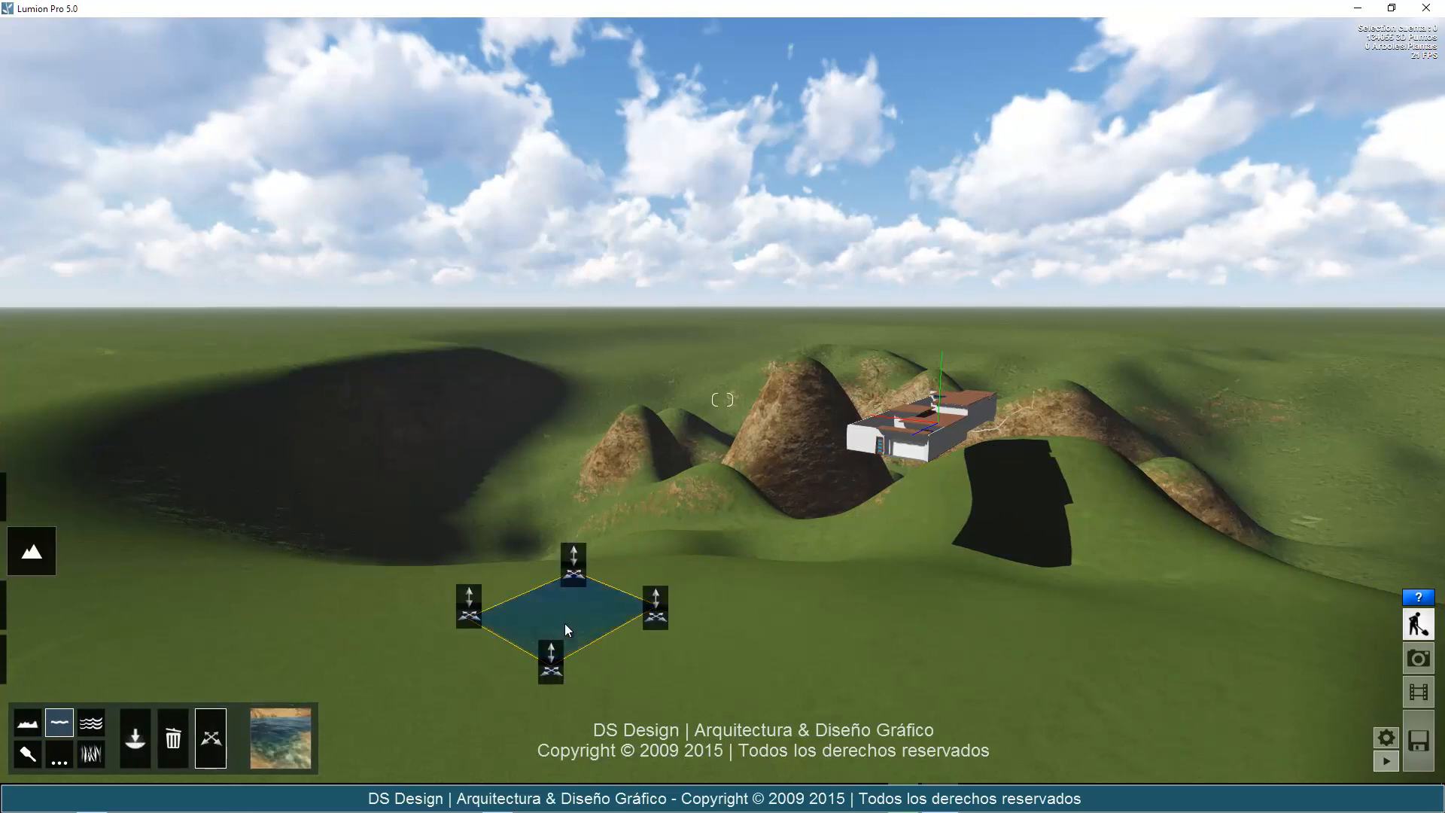
Stretch the far corner of the water plane back over the crater and the rocky hills beside the house.
scroll(562, 650, "up", 5)
scroll(553, 649, "down", 2)
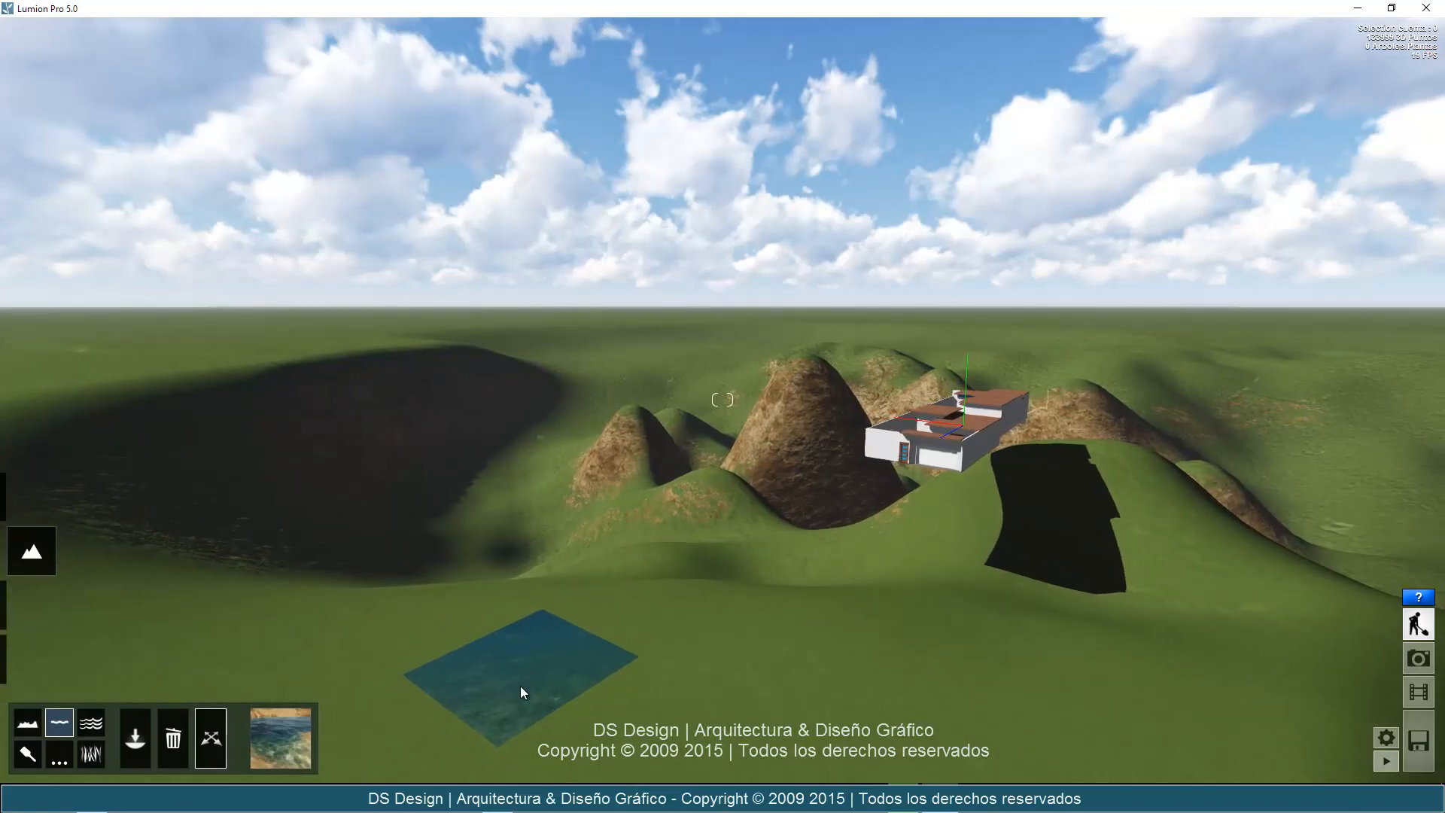
scroll(590, 529, "up", 5)
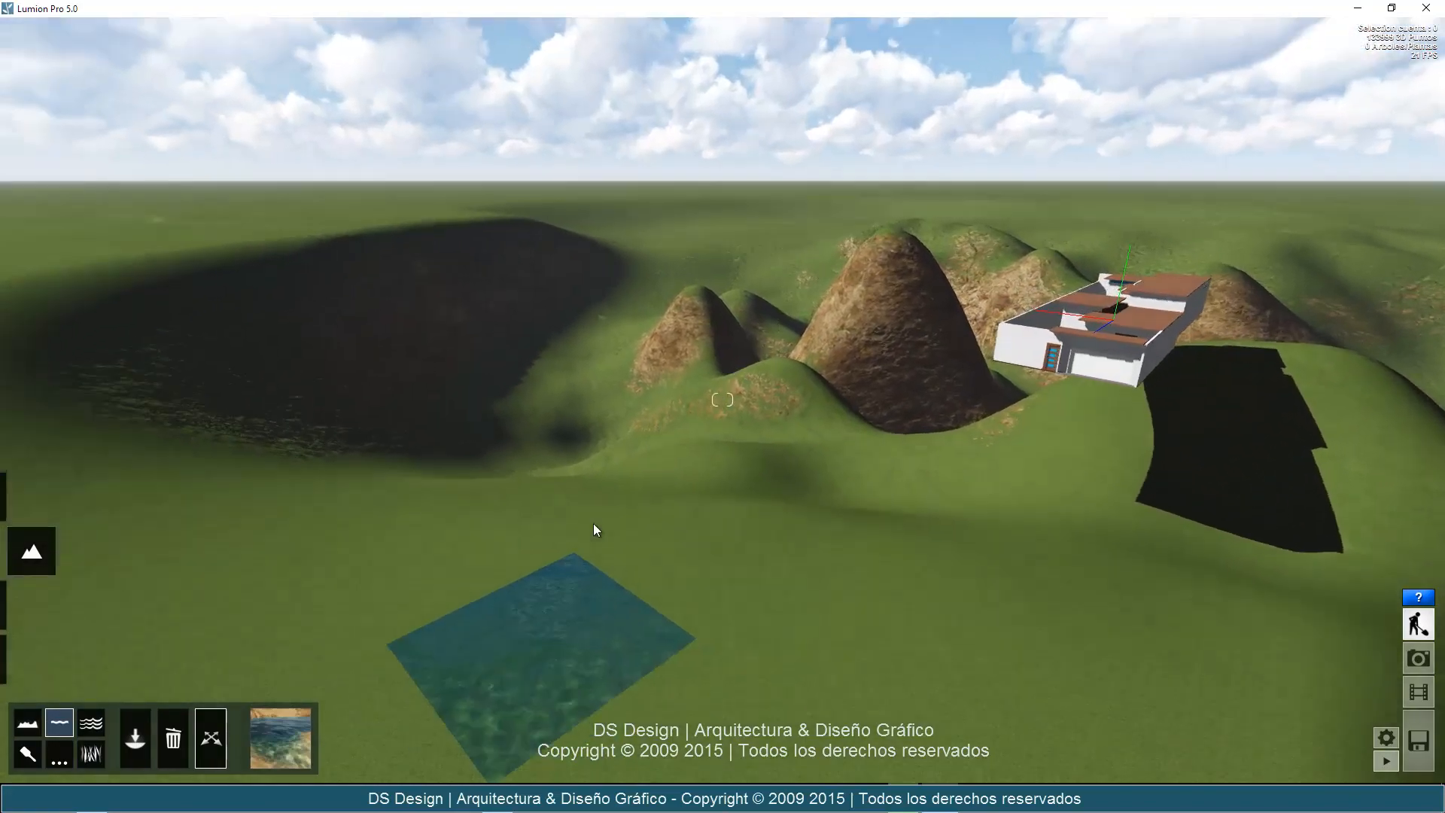
scroll(593, 527, "up", 8)
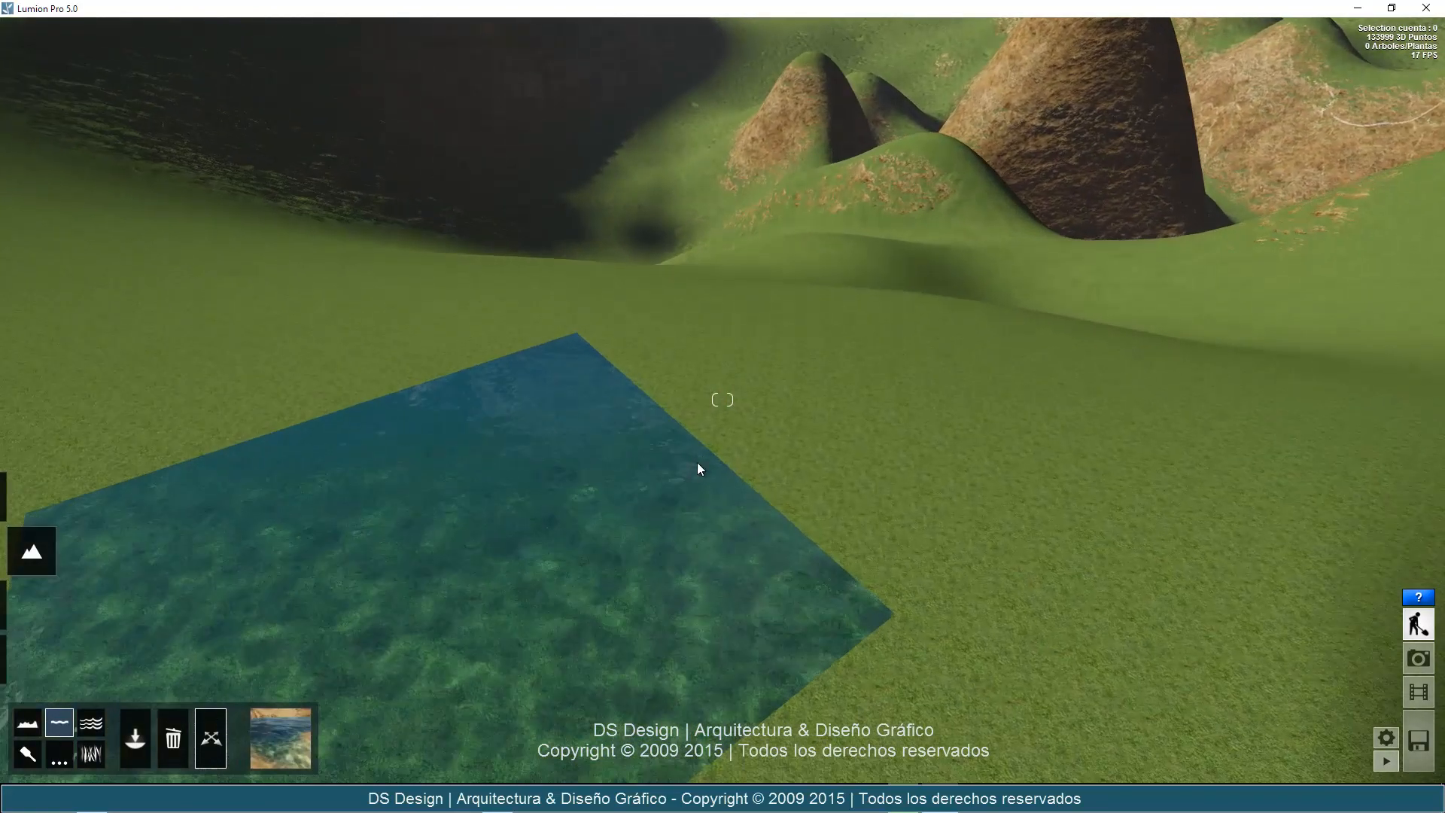
scroll(751, 377, "down", 8)
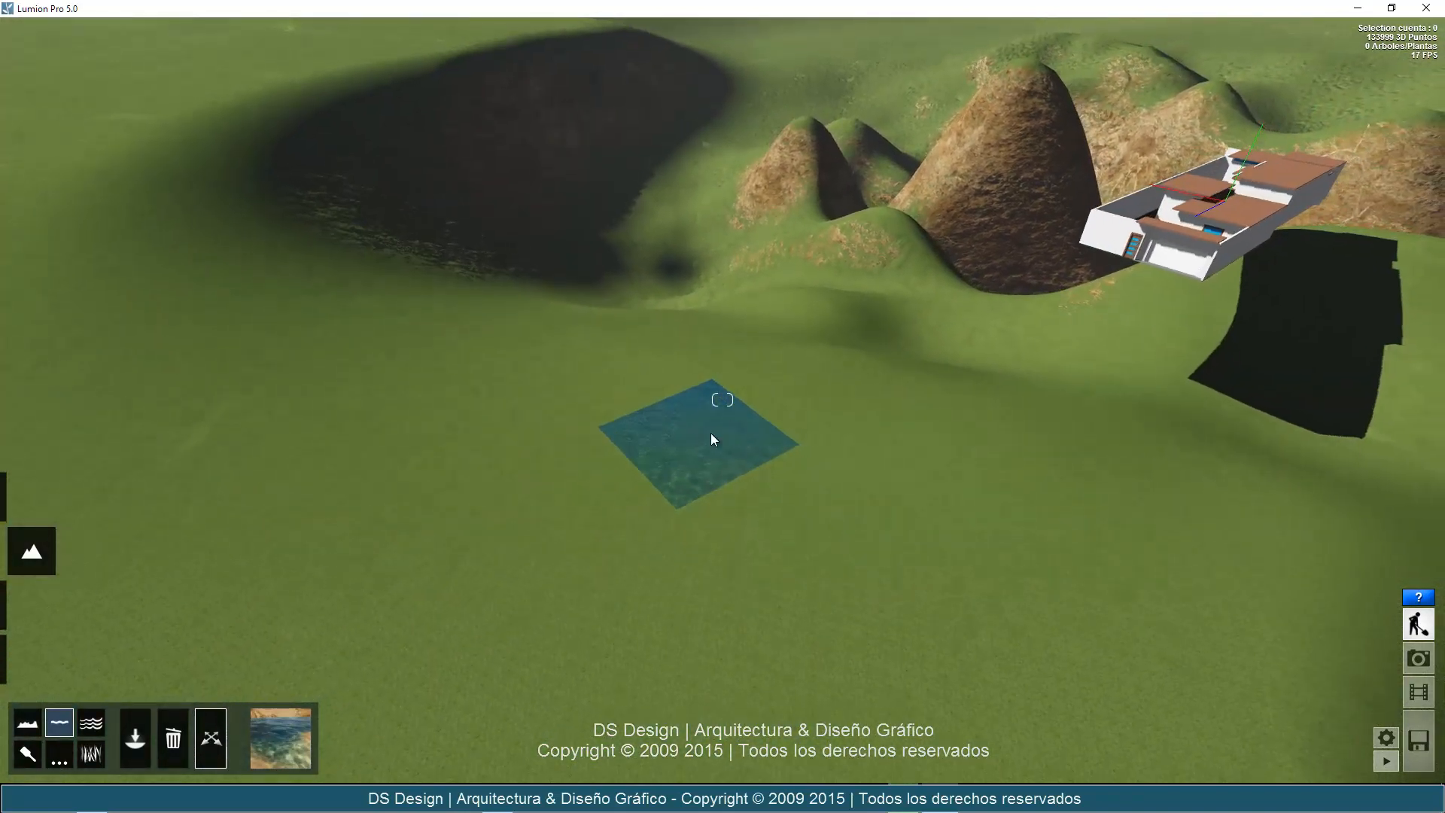
left_click(706, 440)
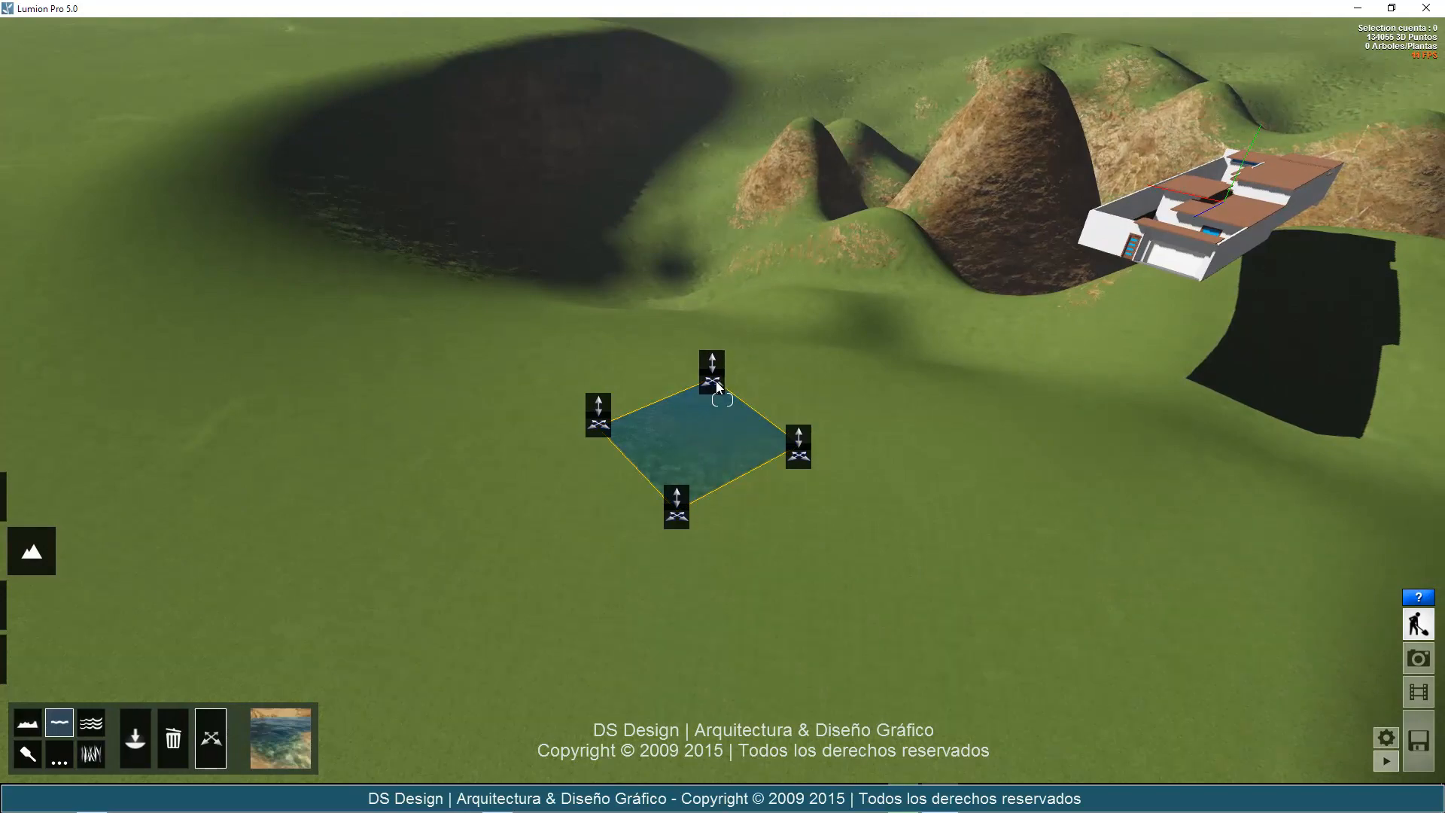
left_click_drag(717, 357, 860, 19)
key("a")
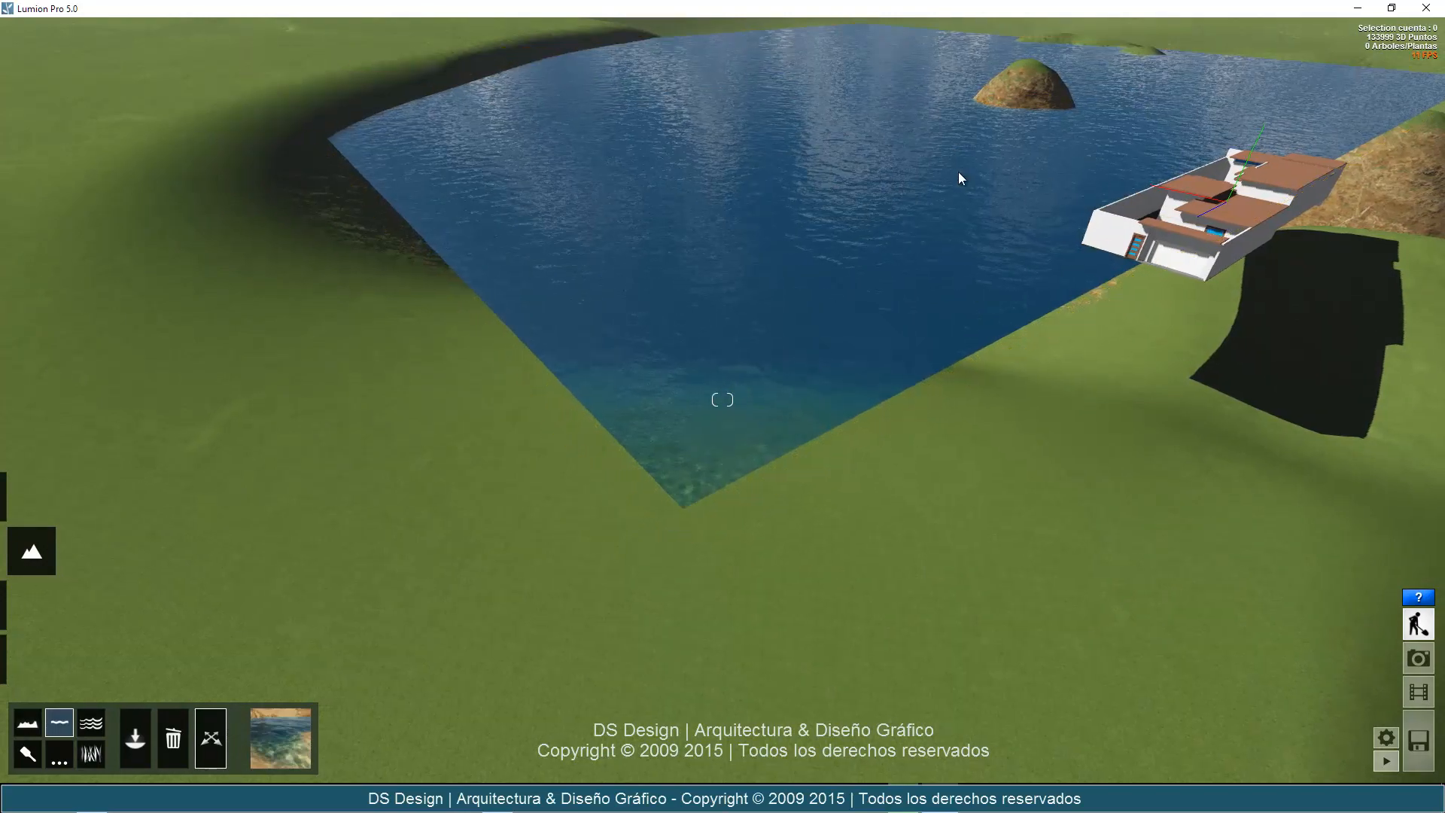
Stretch the water plane's near, house-side and far corners outward until the water fills the basin and surrounds the house.
right_click_drag(970, 210, 897, 255)
key("a")
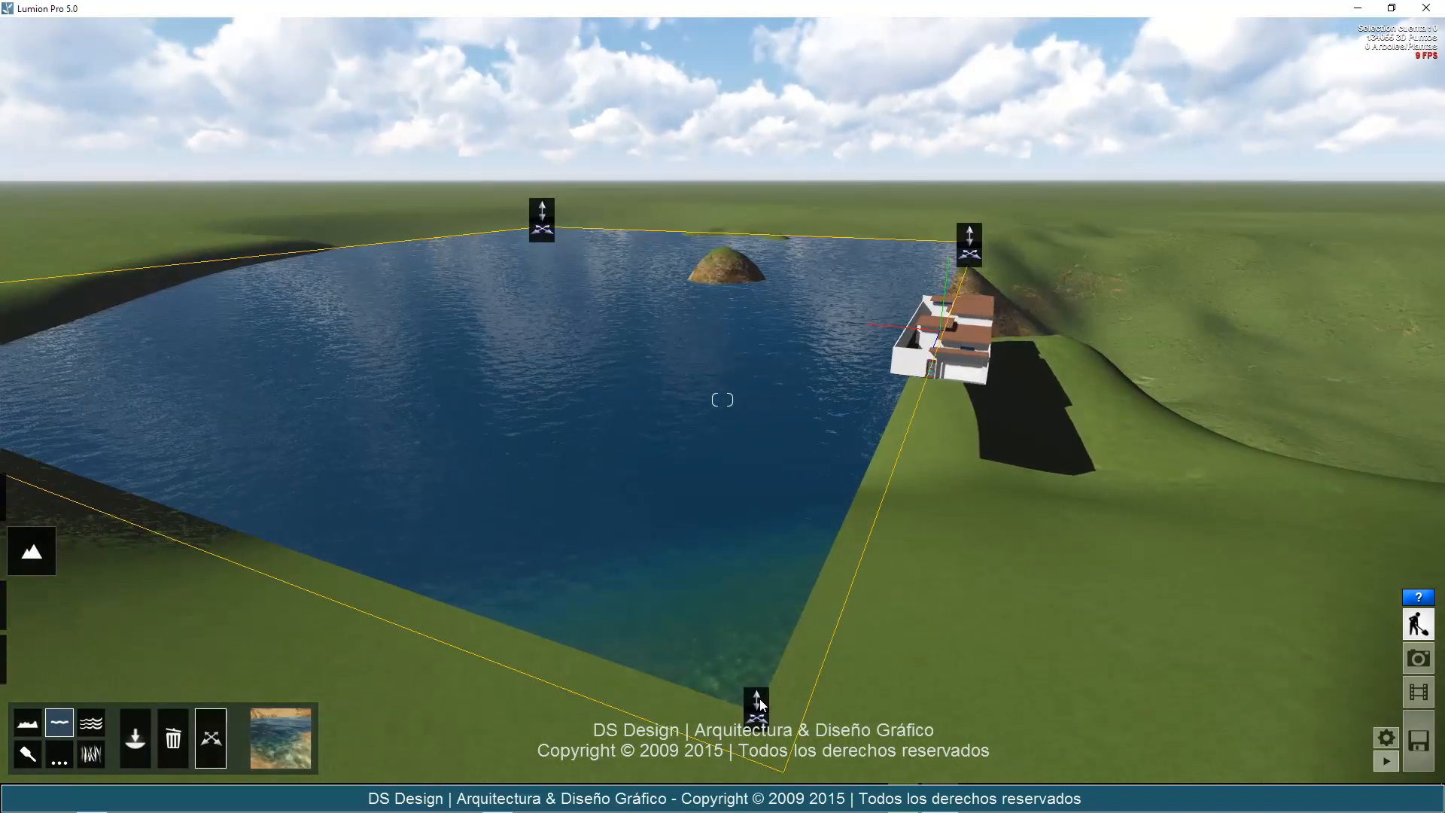
left_click_drag(759, 700, 737, 794)
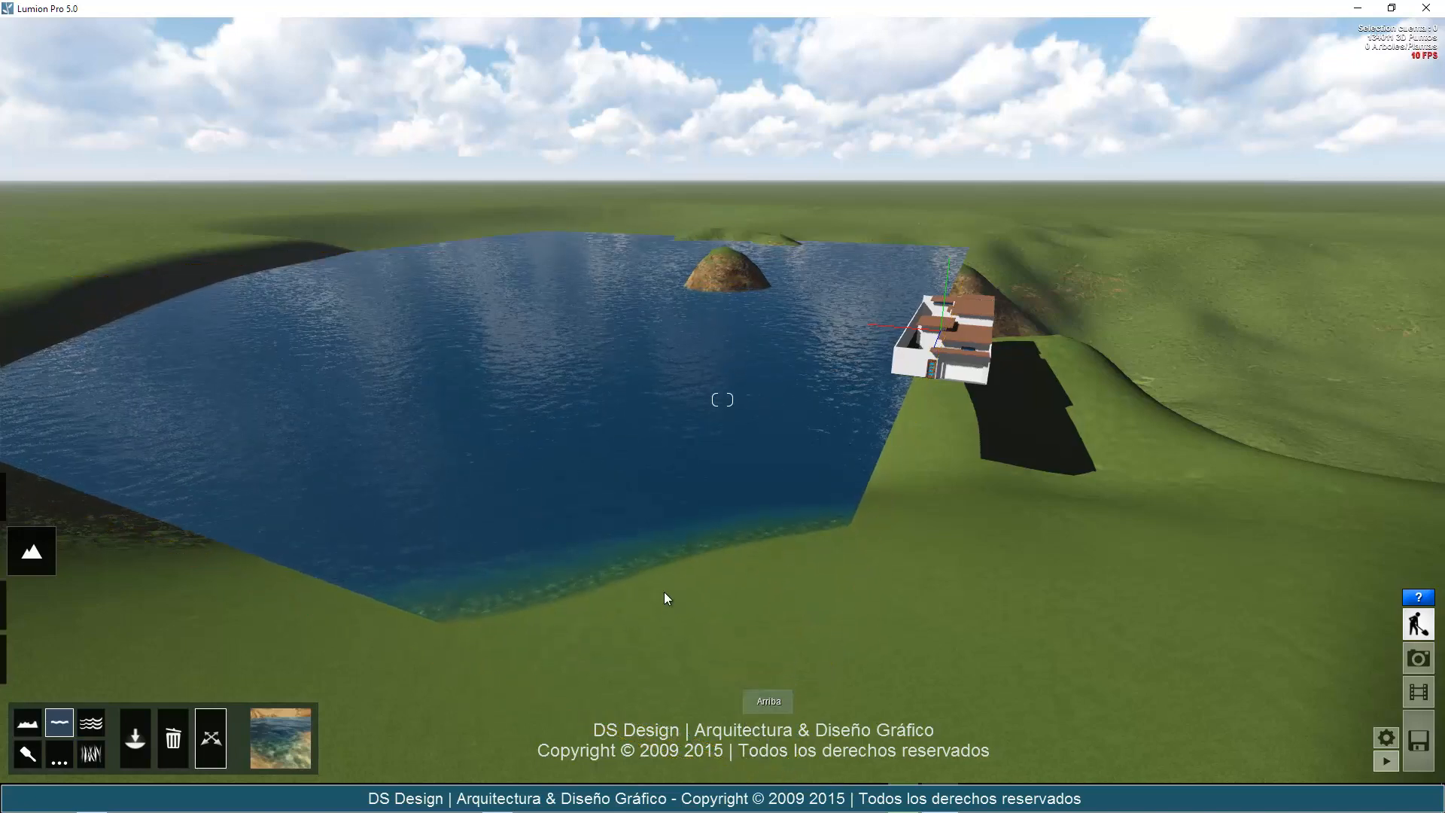
key("a")
key("s")
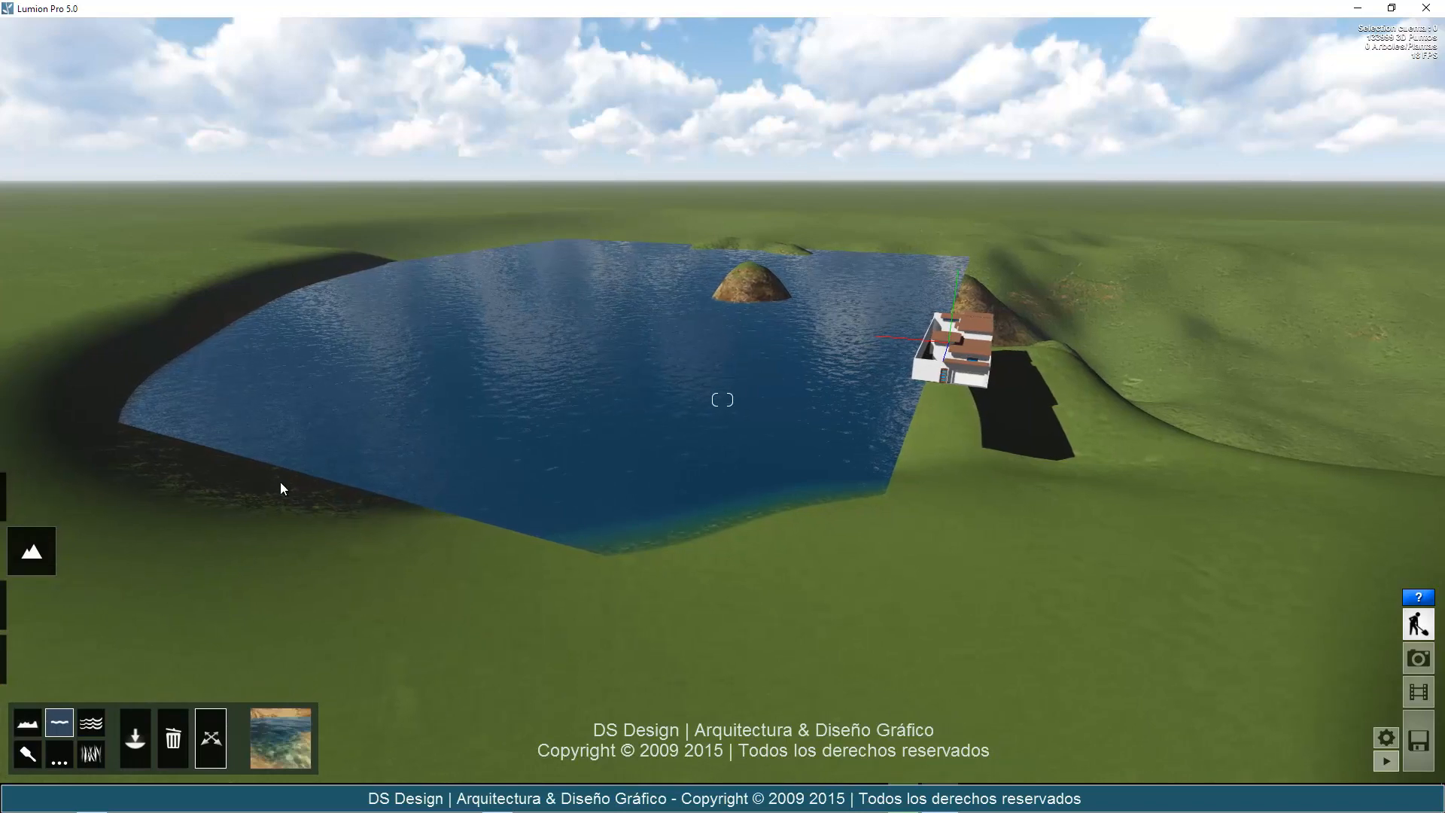
left_click_drag(841, 626, 844, 635)
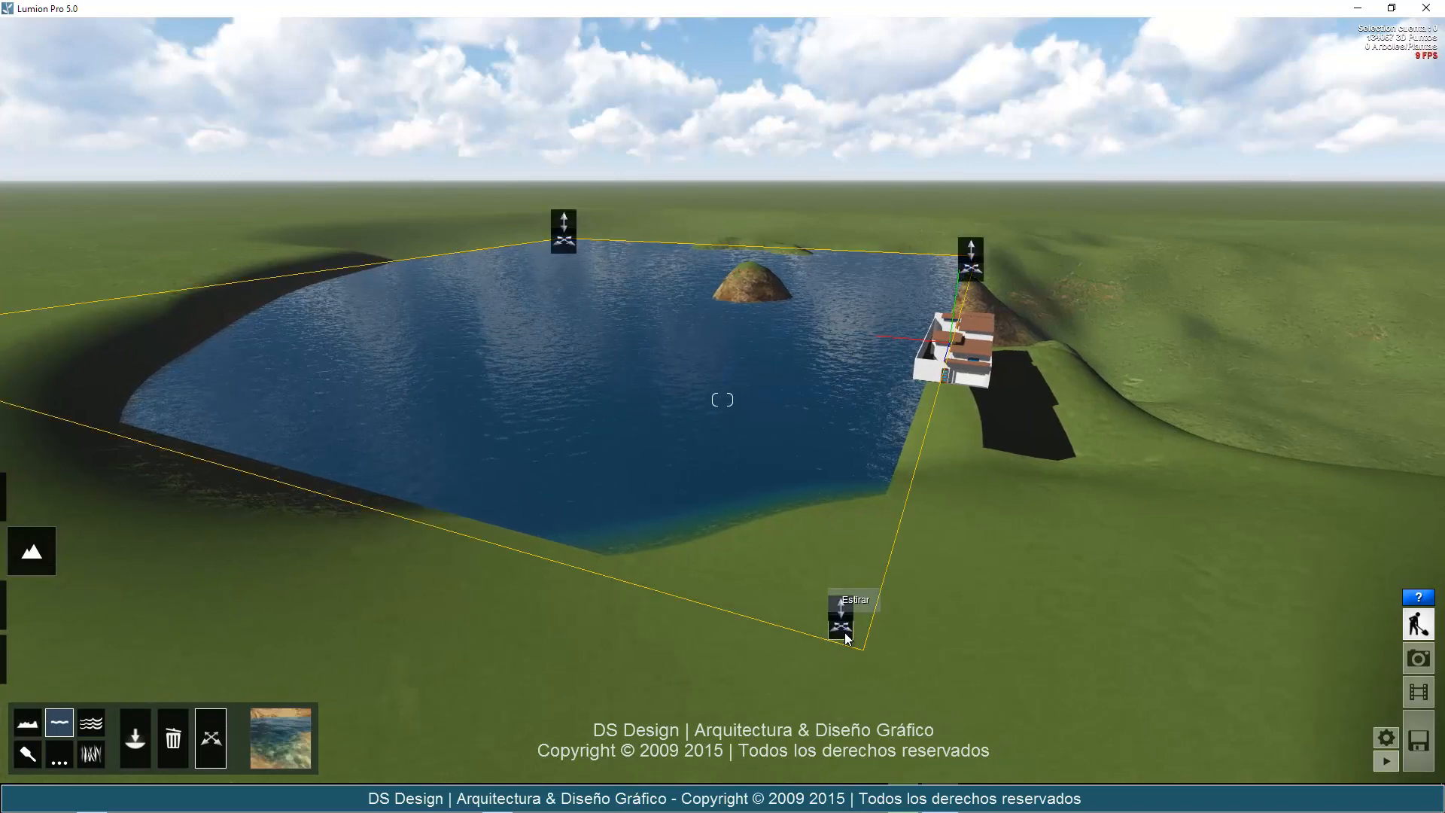
left_click_drag(792, 703, 775, 732)
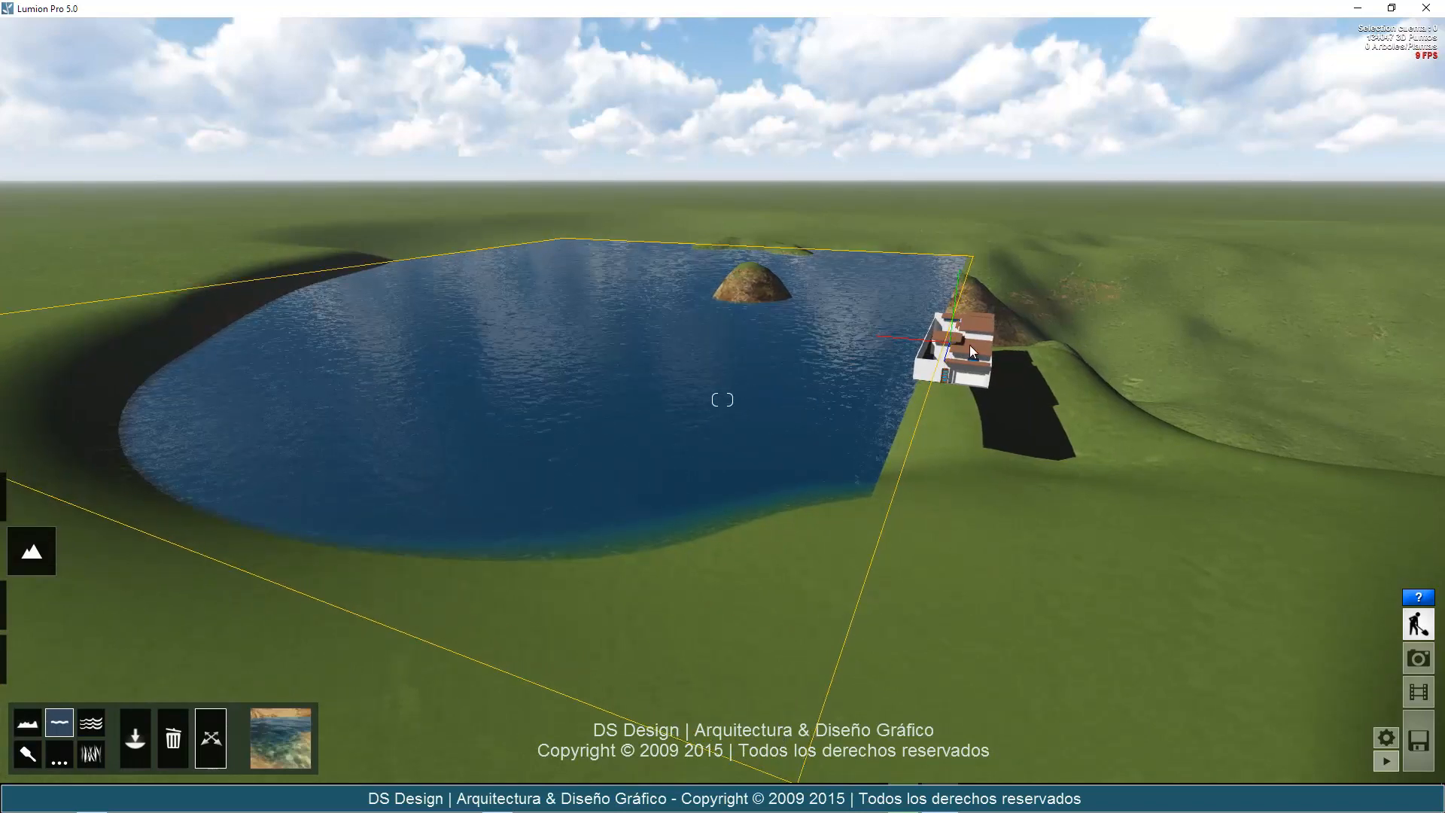
left_click_drag(970, 277, 1376, 243)
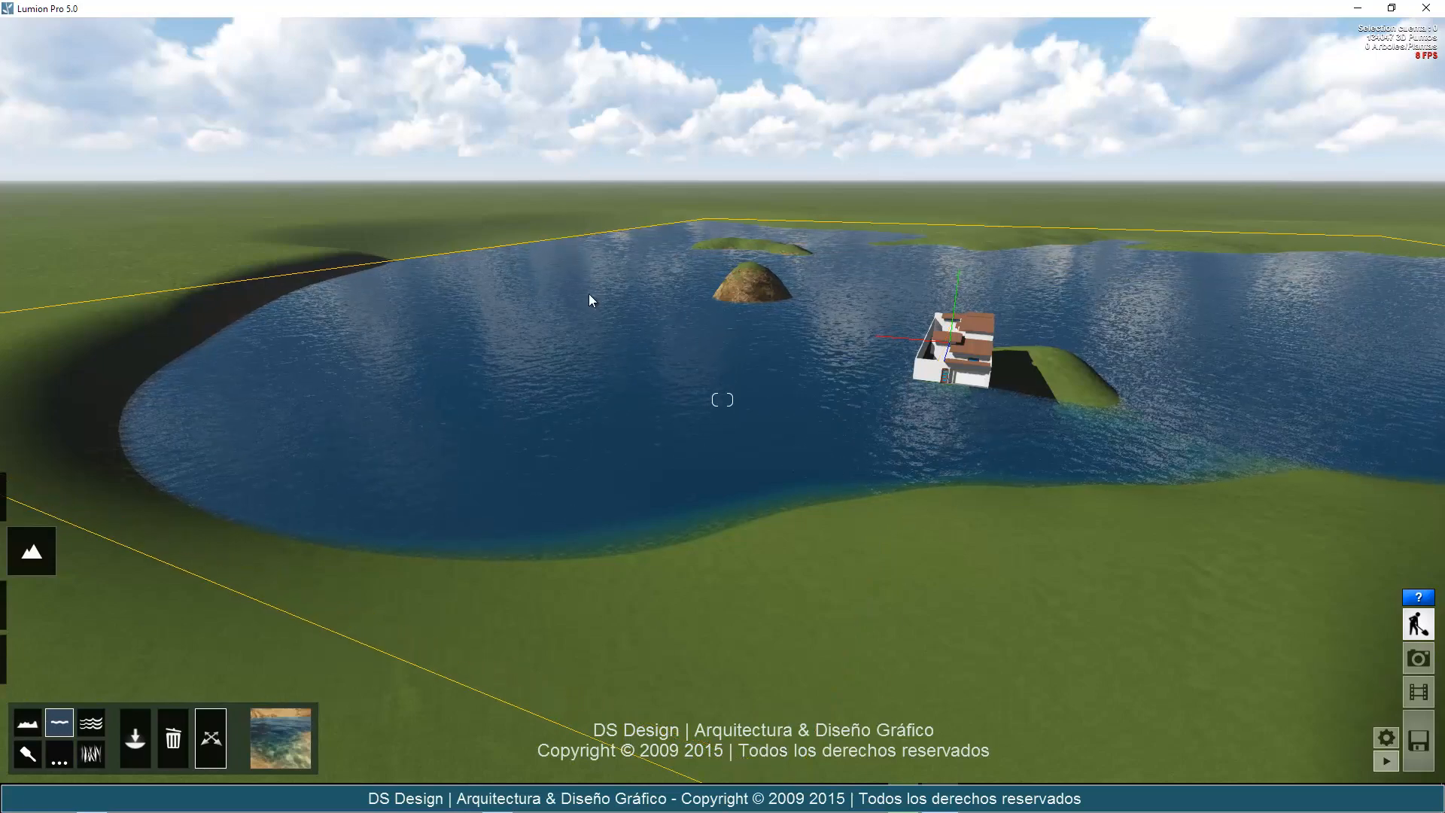
left_click_drag(614, 203, 594, 188)
Move the house off its flooded mound onto the grassy shore of the lake.
right_click_drag(890, 420, 898, 421)
key("a")
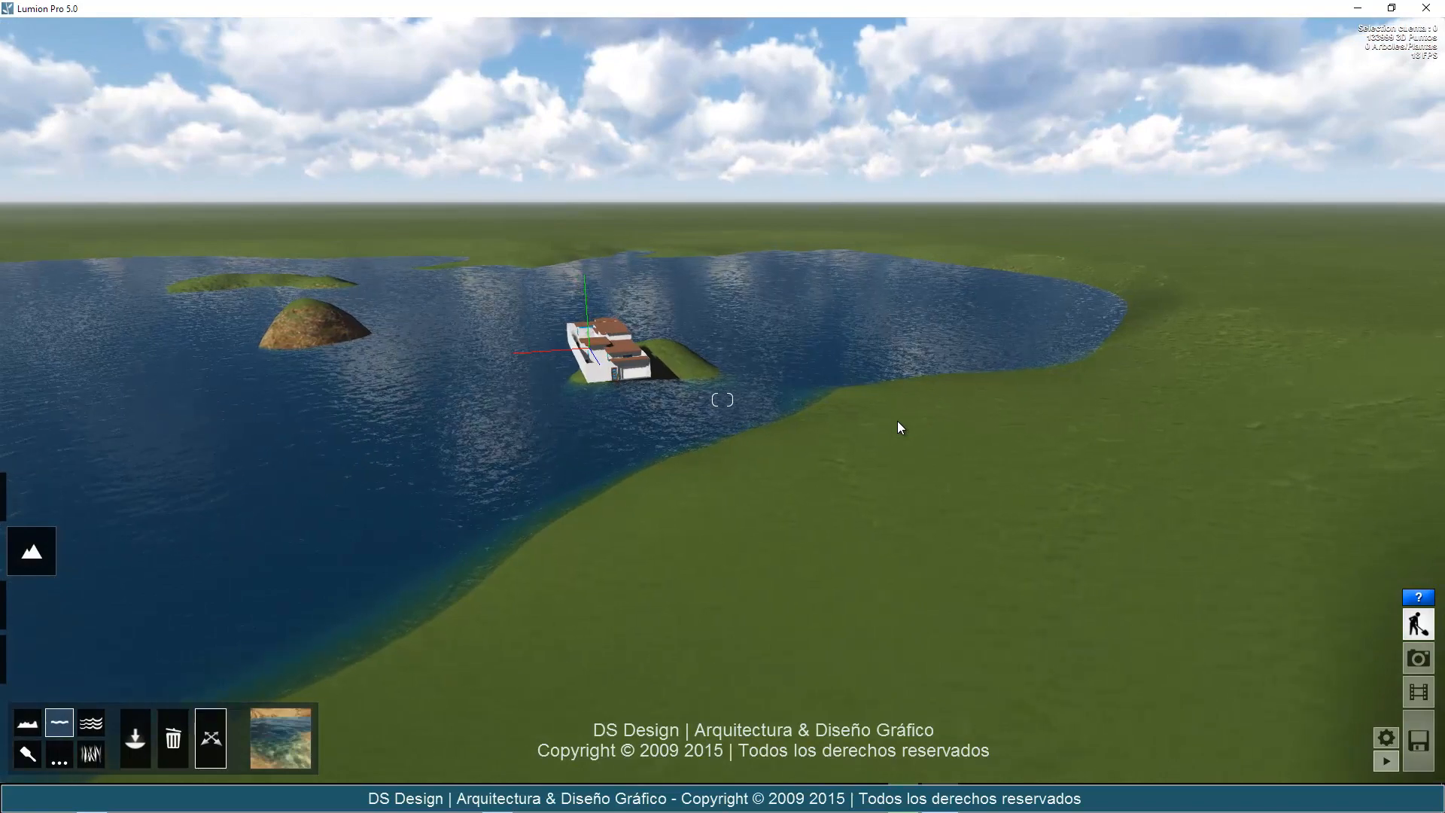
key("a")
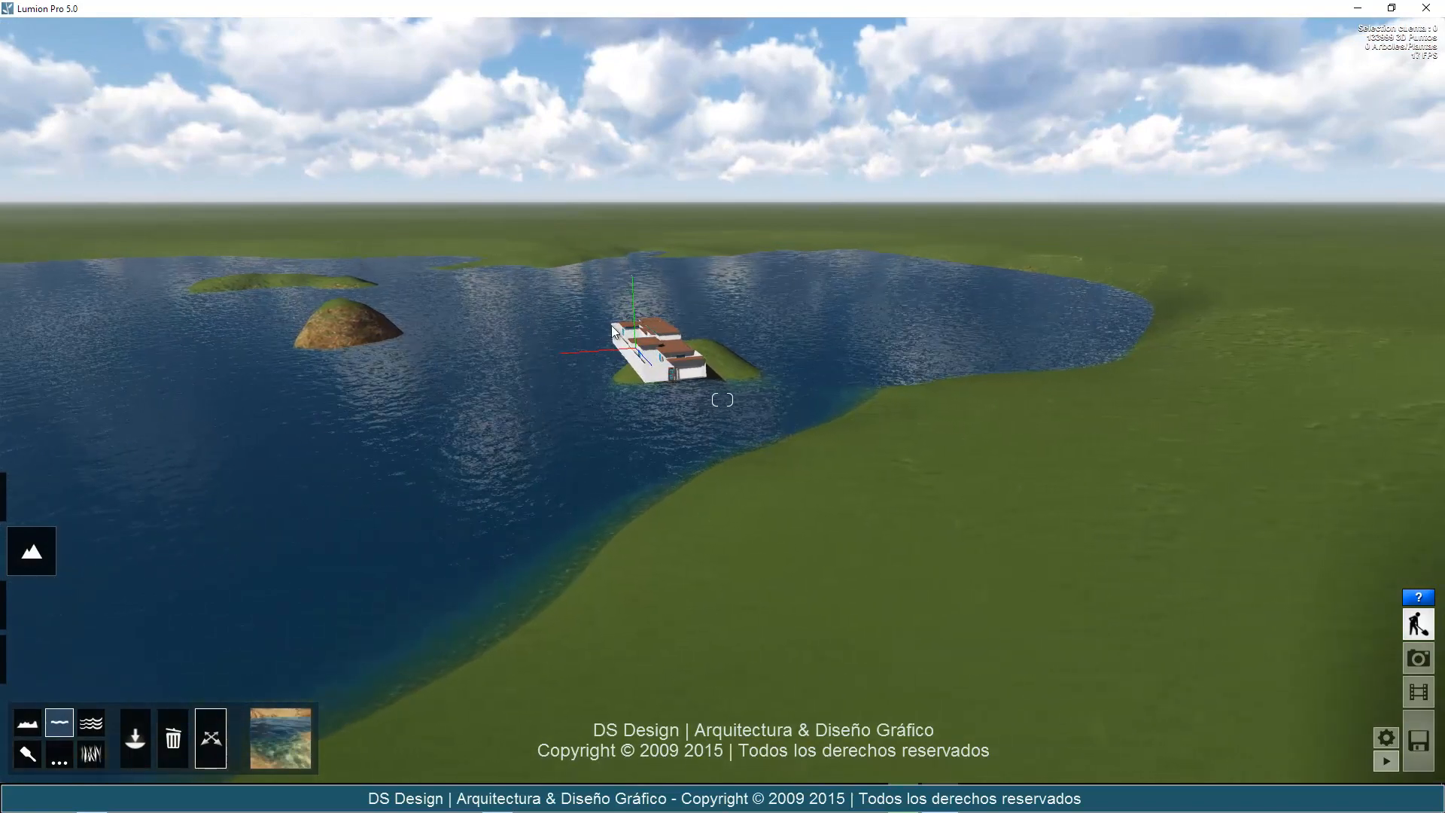
key("a")
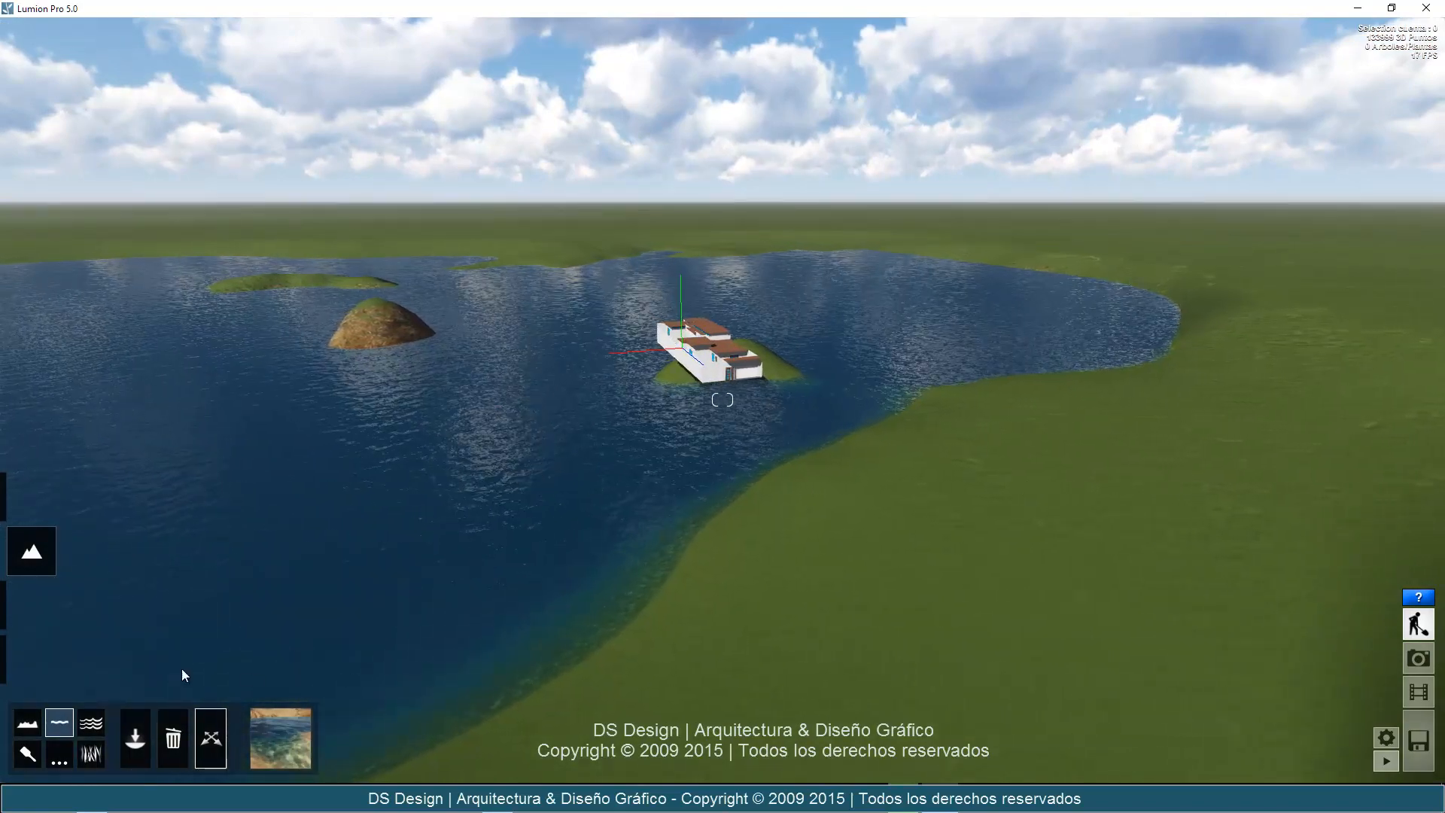
key("a")
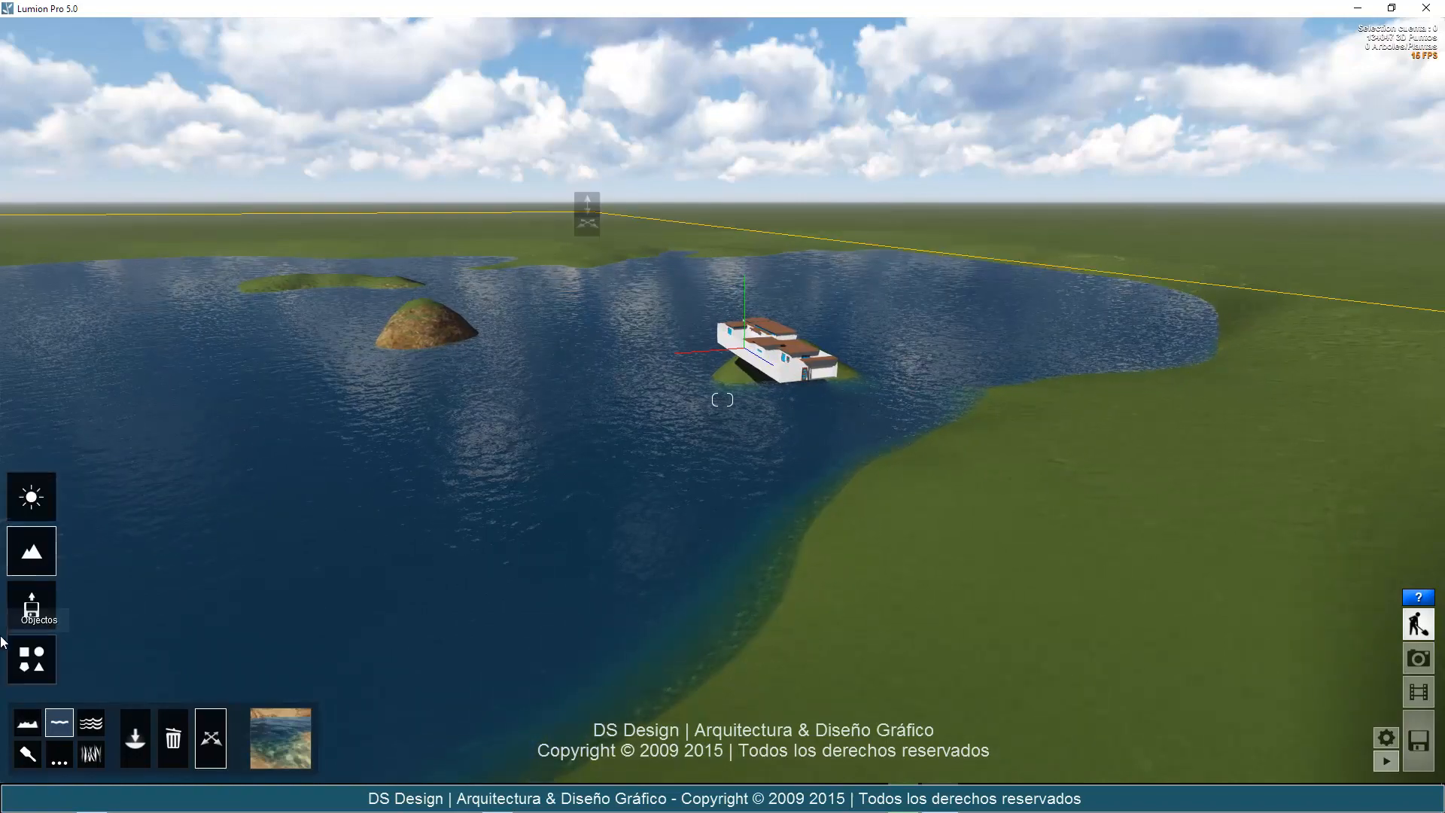
left_click(38, 617)
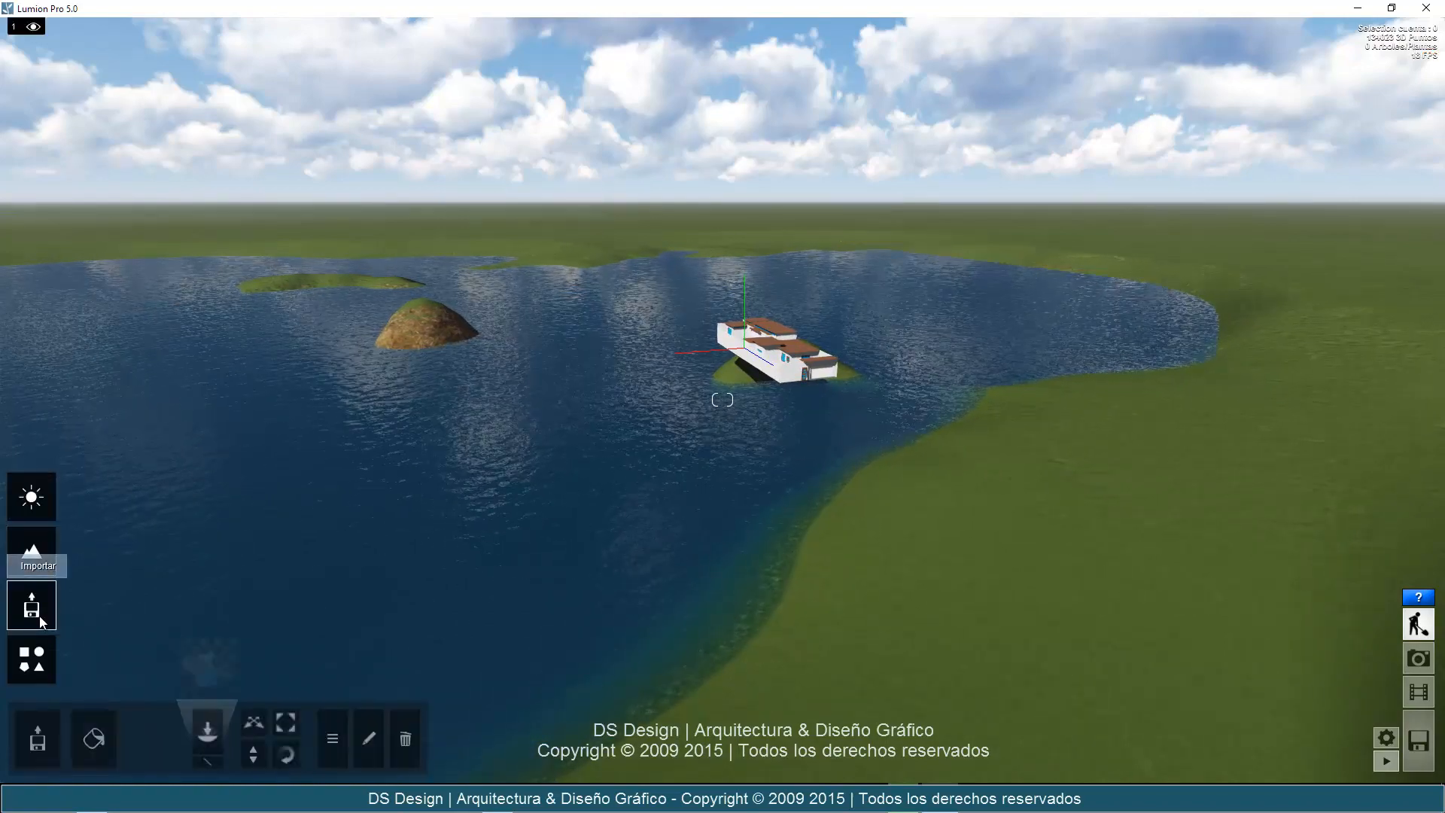
left_click(254, 723)
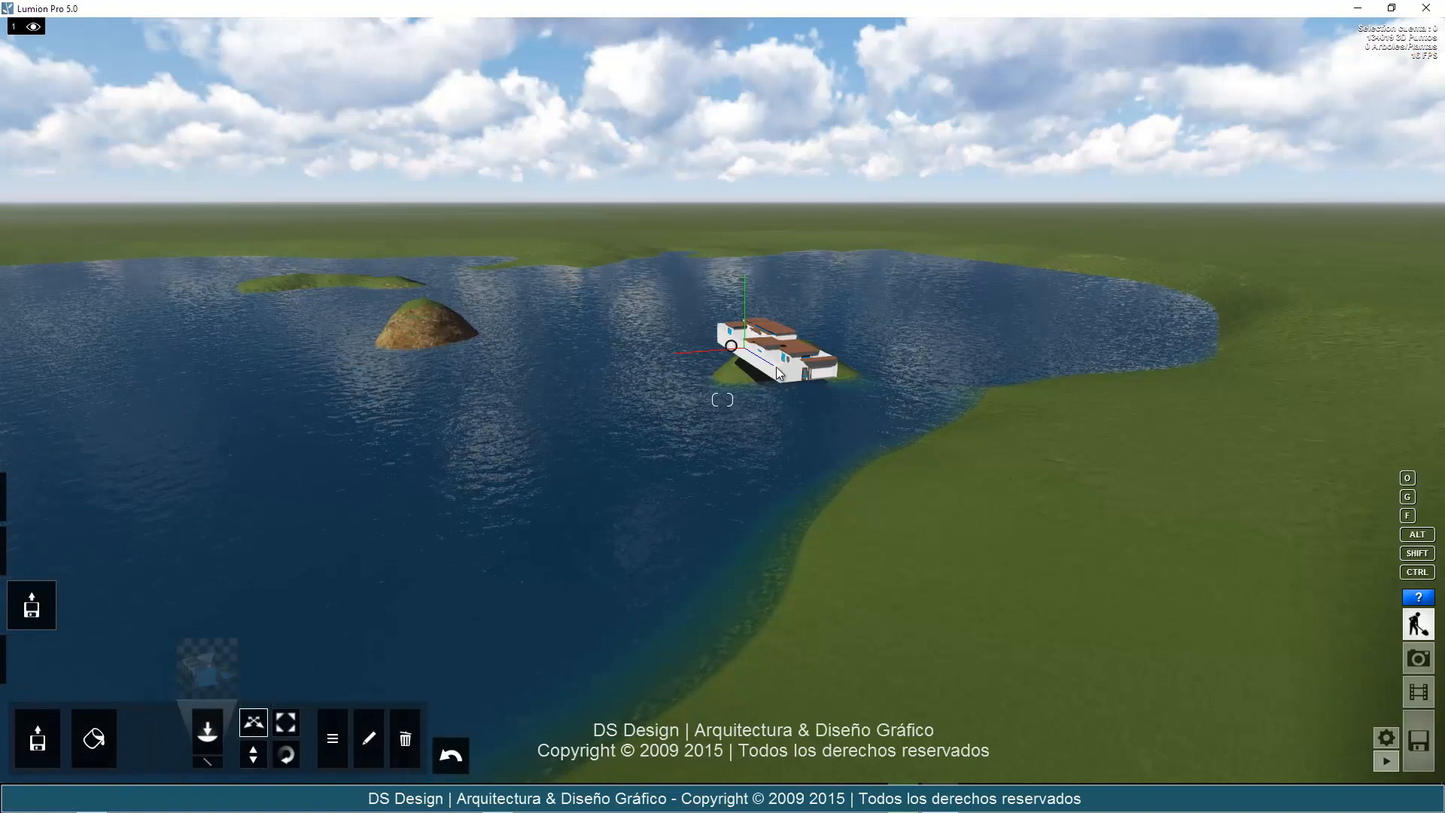
left_click_drag(791, 403, 1253, 512)
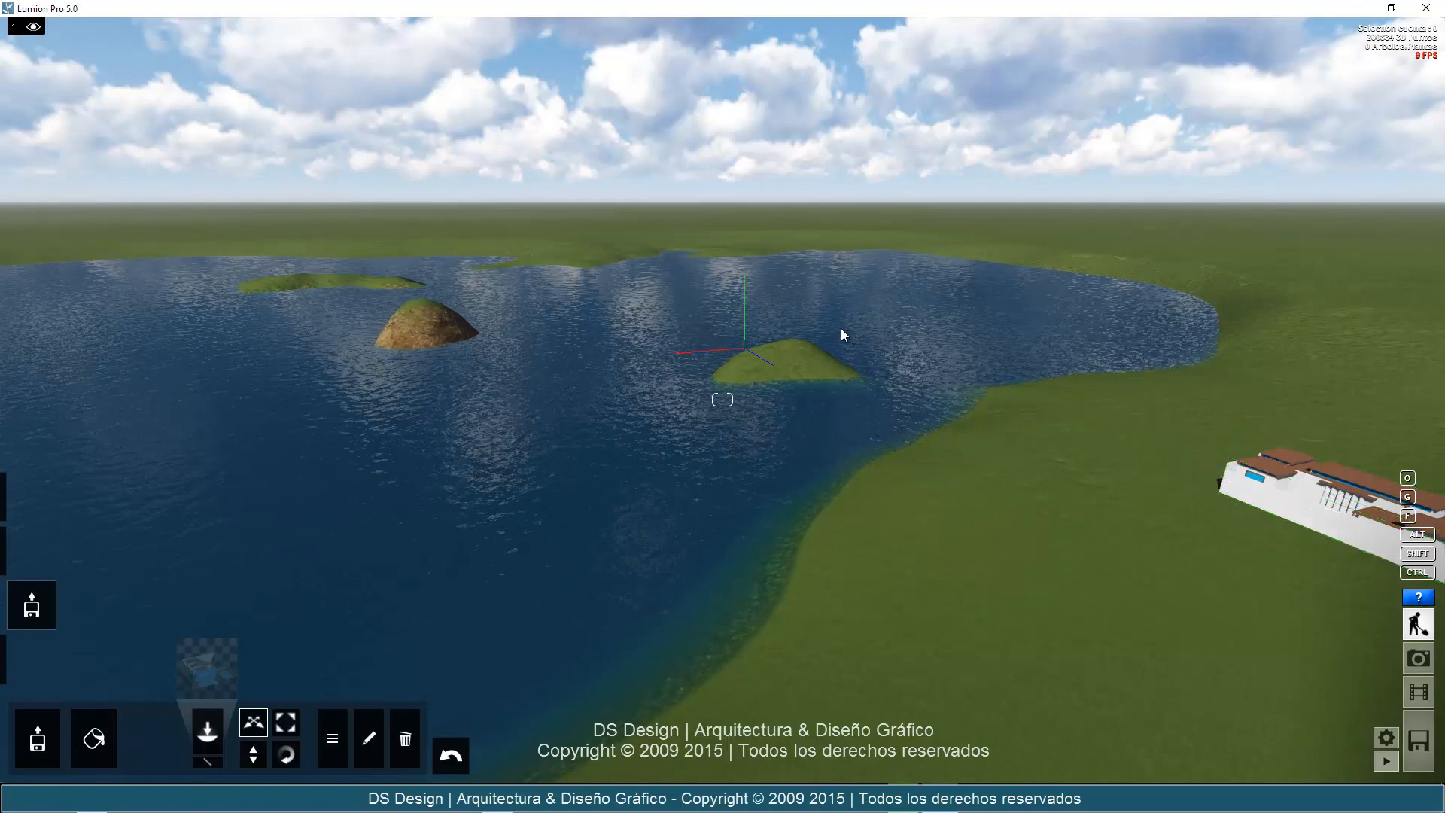
Move the house farther inland, away from the lake.
key("s")
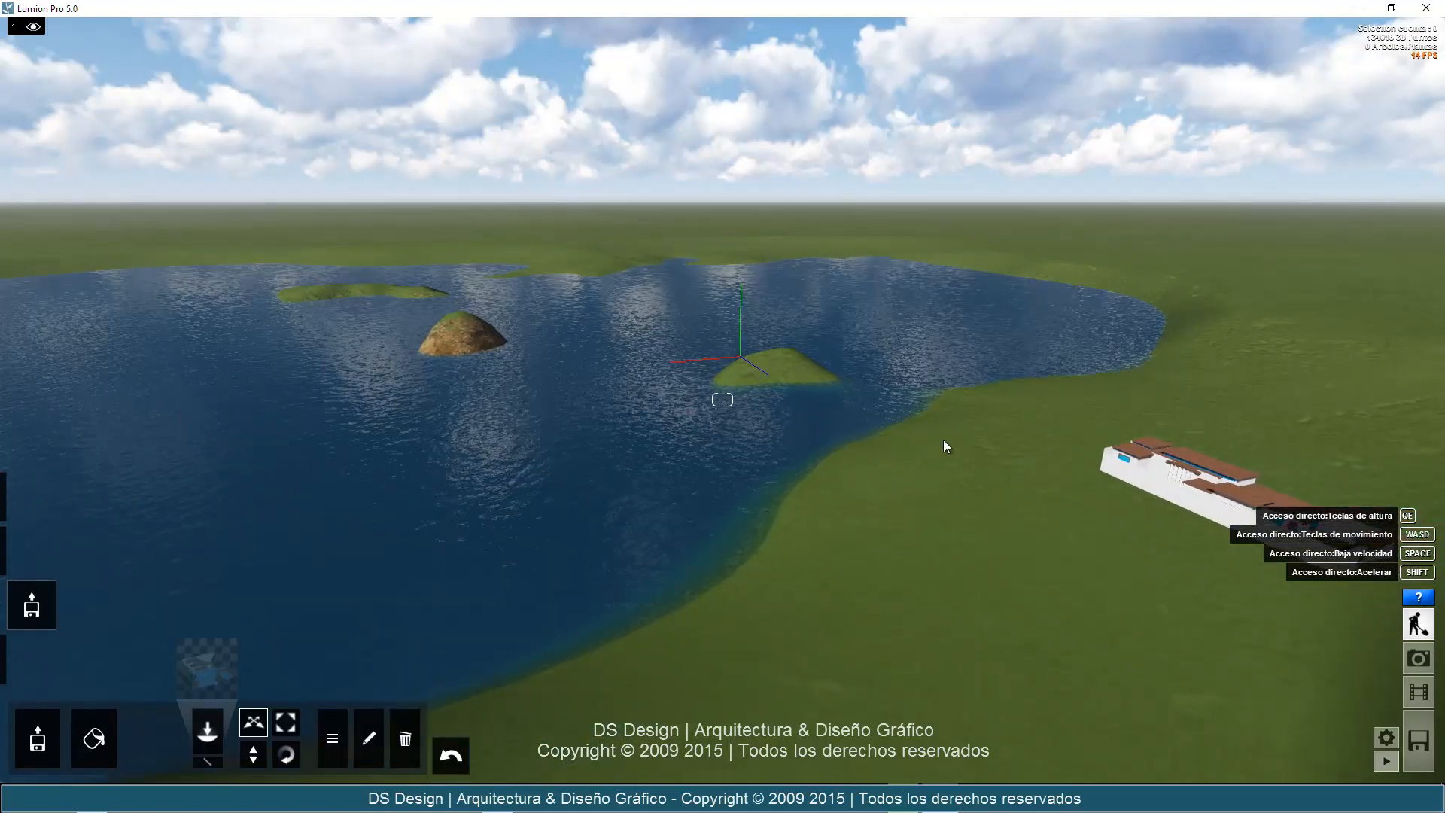
key("d")
key("s")
right_click_drag(1159, 593, 1157, 590)
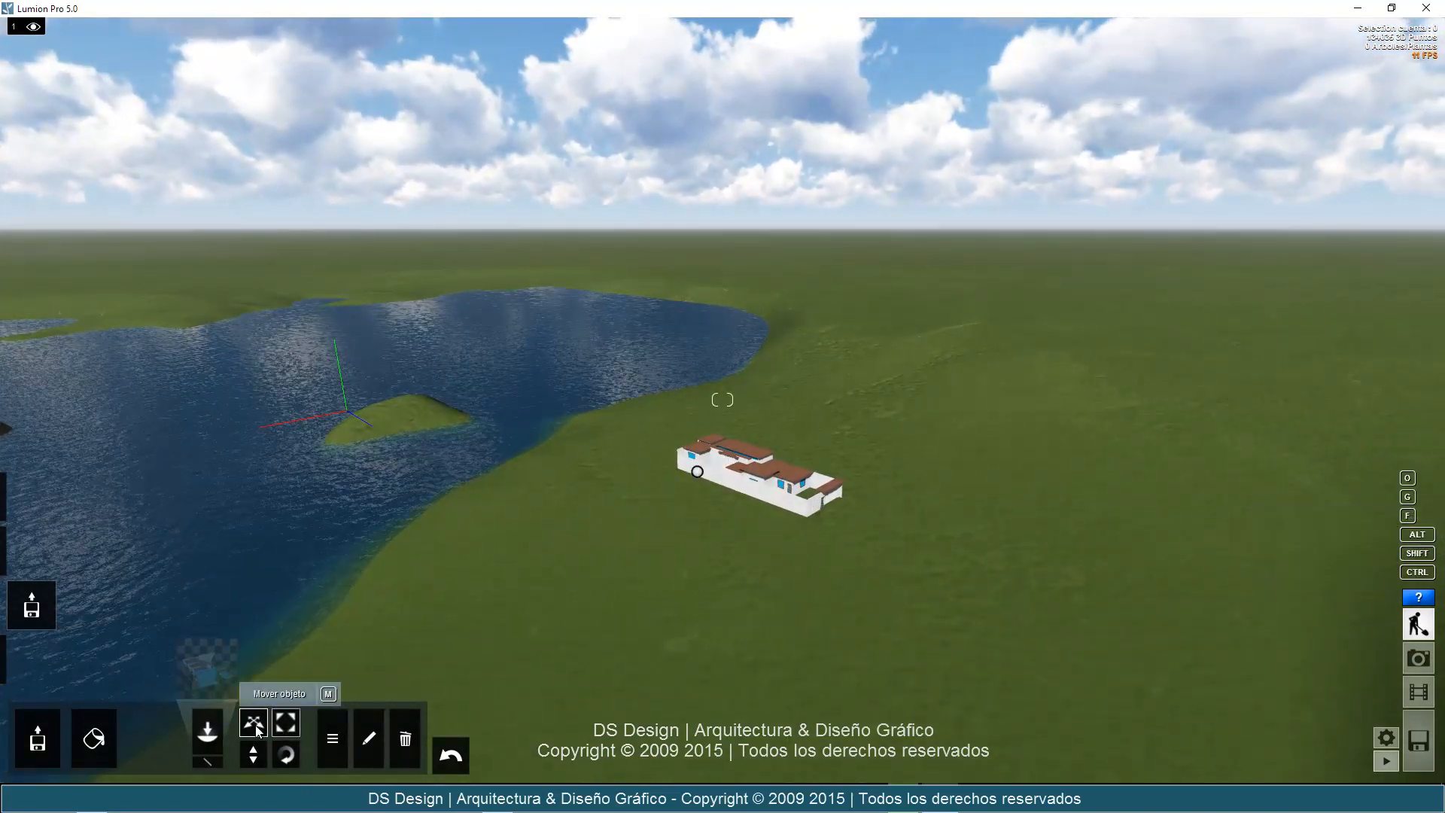
left_click_drag(1190, 448, 1248, 390)
right_click_drag(977, 458, 997, 458)
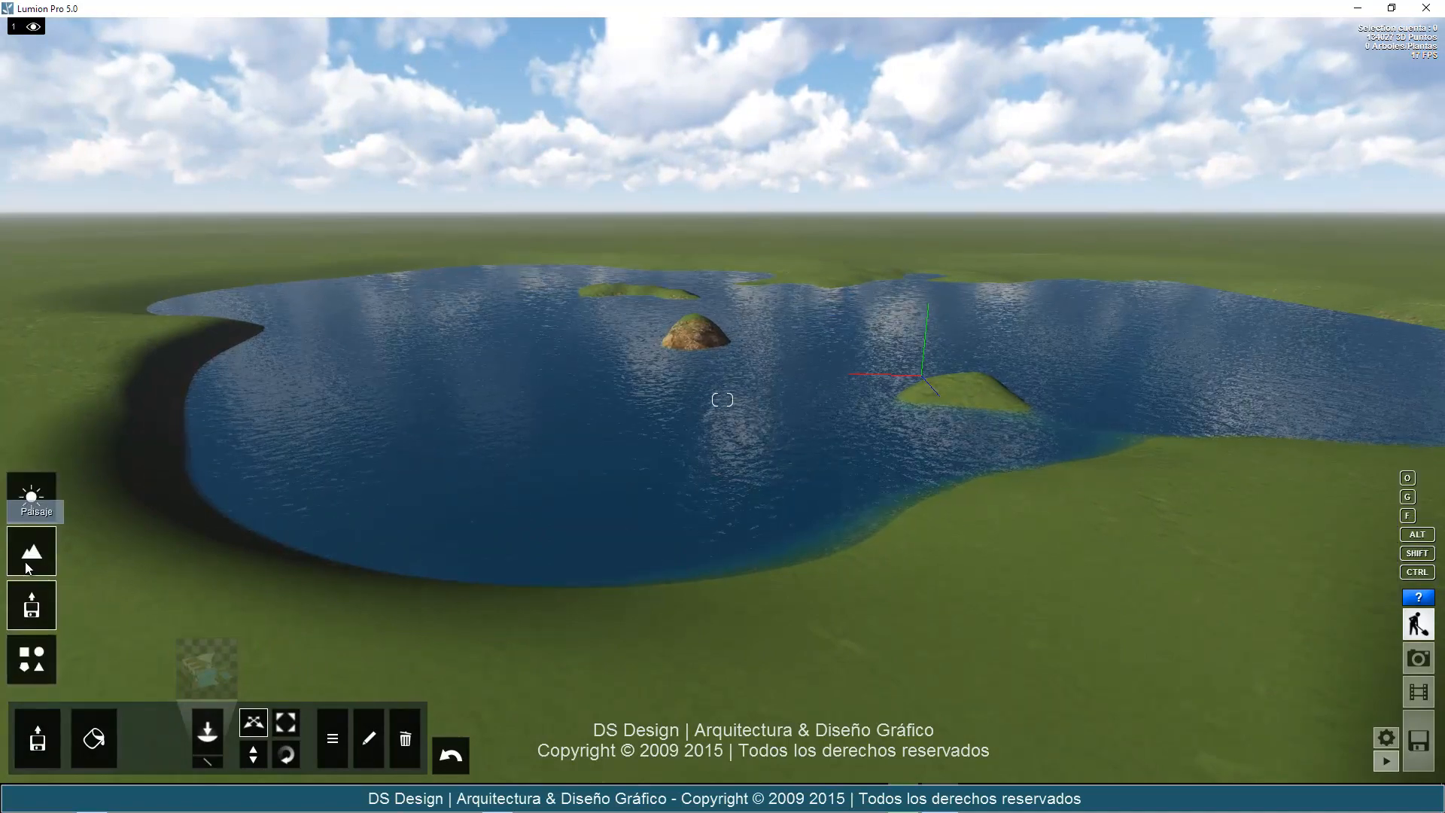
Return to the landscape water settings and try the icy blue and Suciedad water types on the lake.
left_click(25, 561)
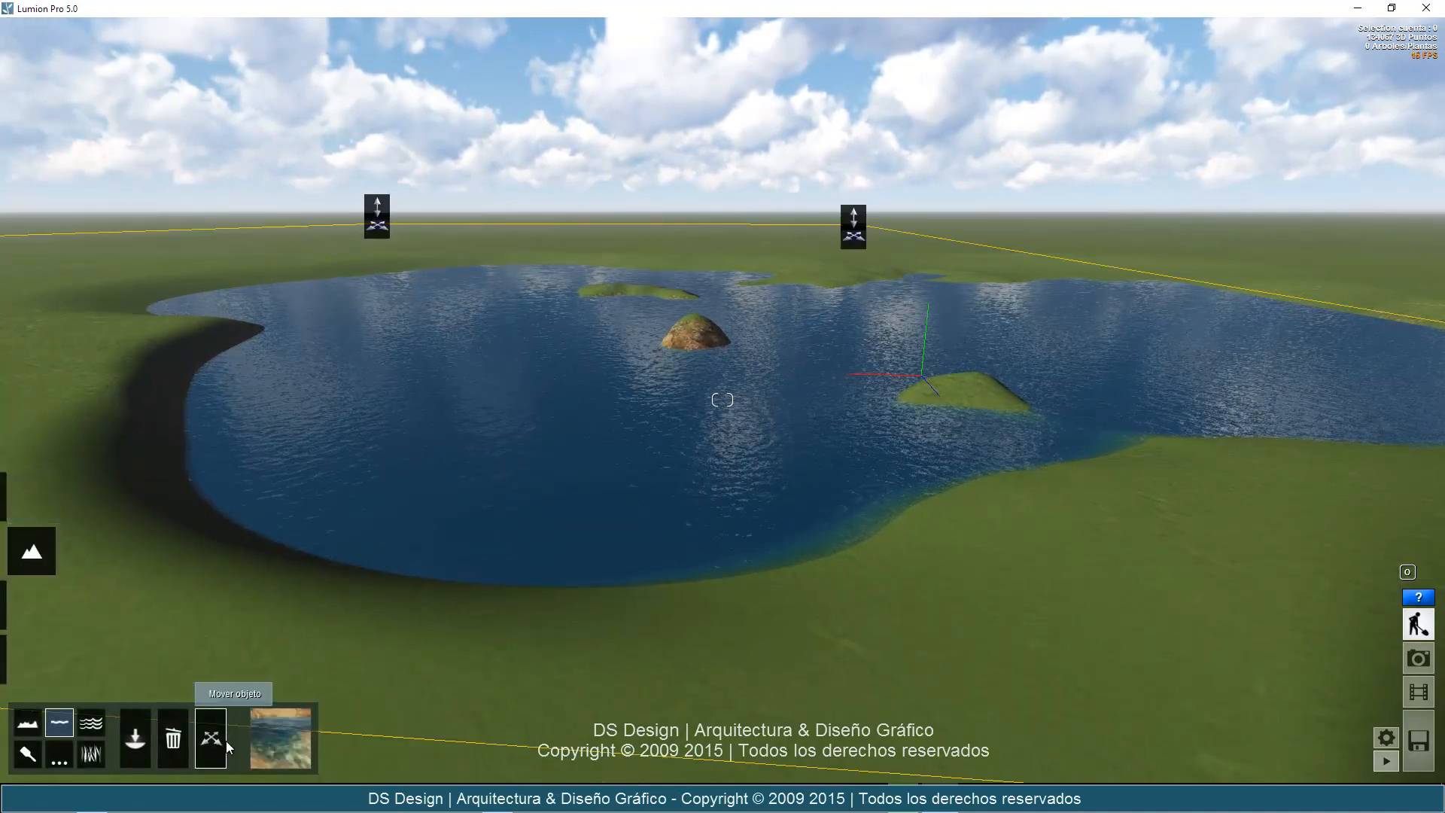
left_click(277, 753)
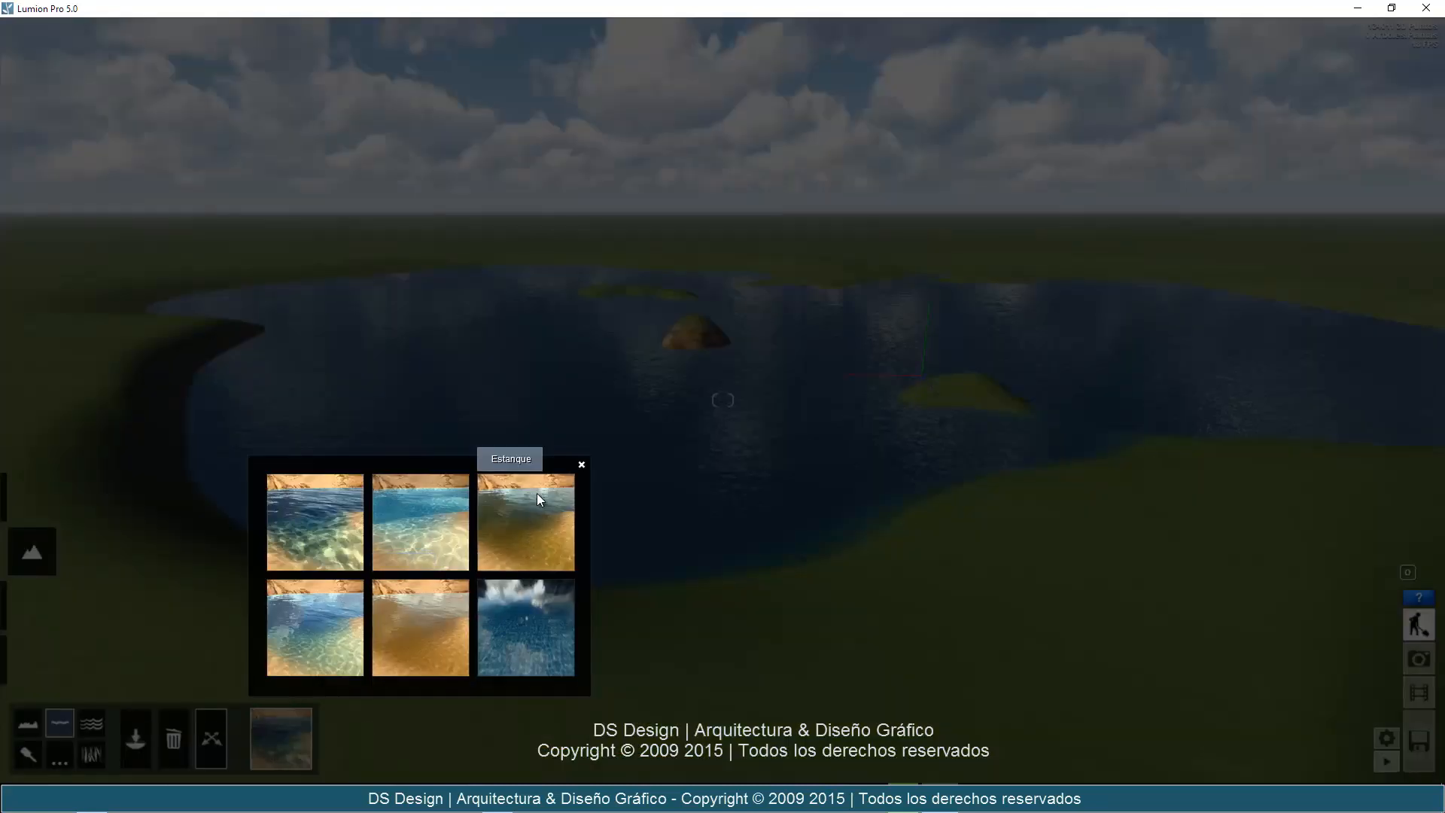
left_click(510, 625)
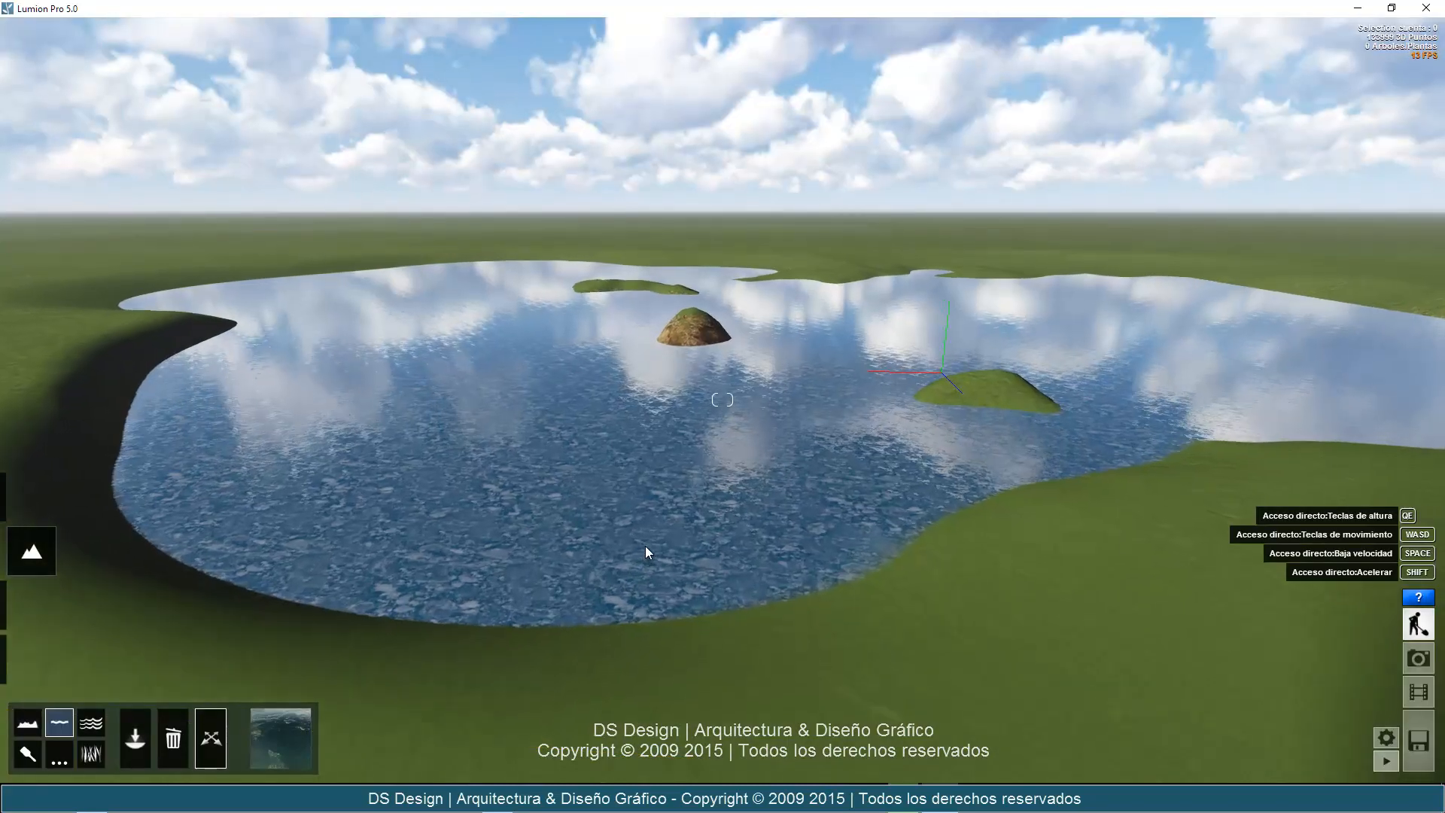
left_click(294, 736)
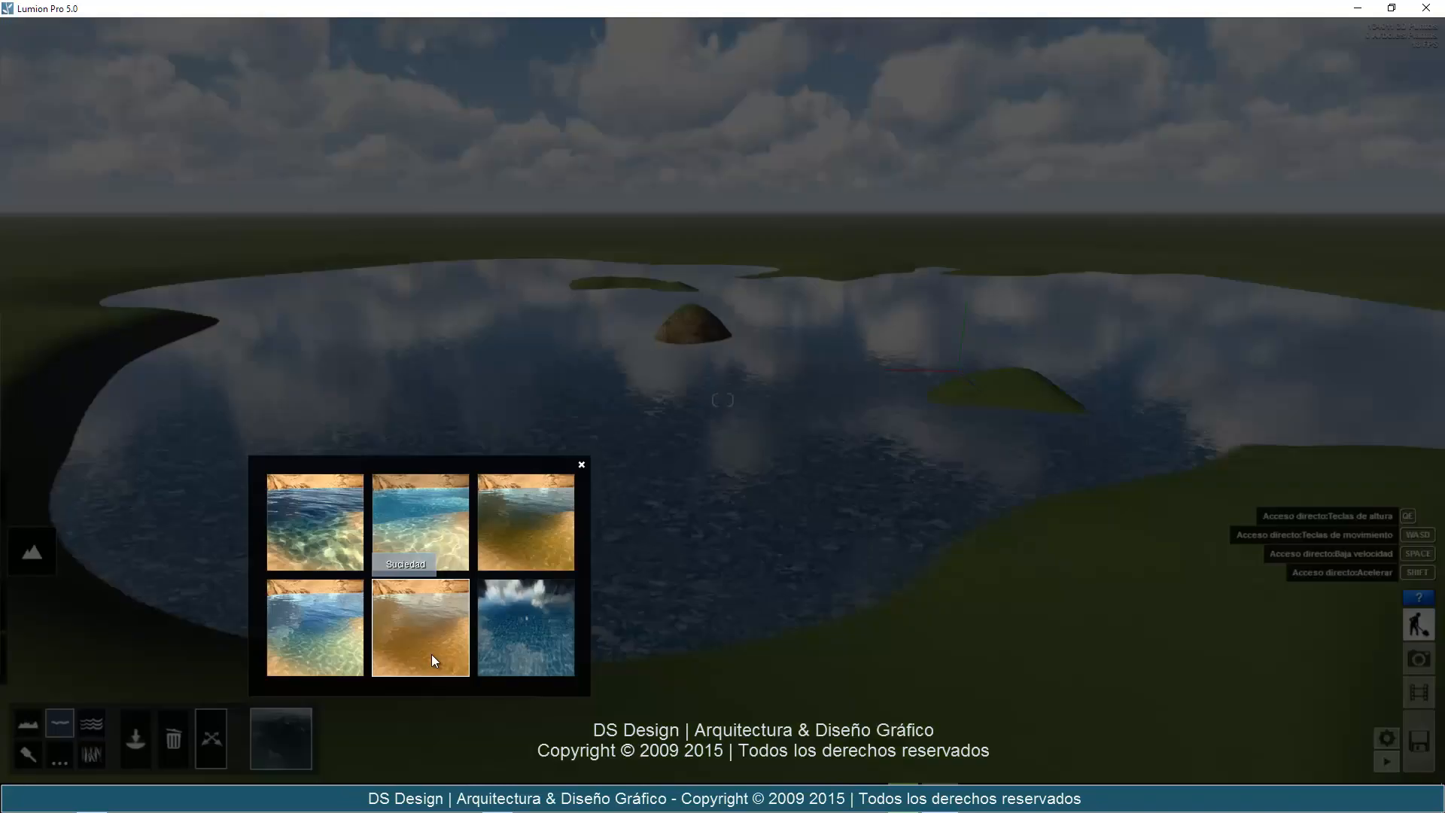
left_click(433, 660)
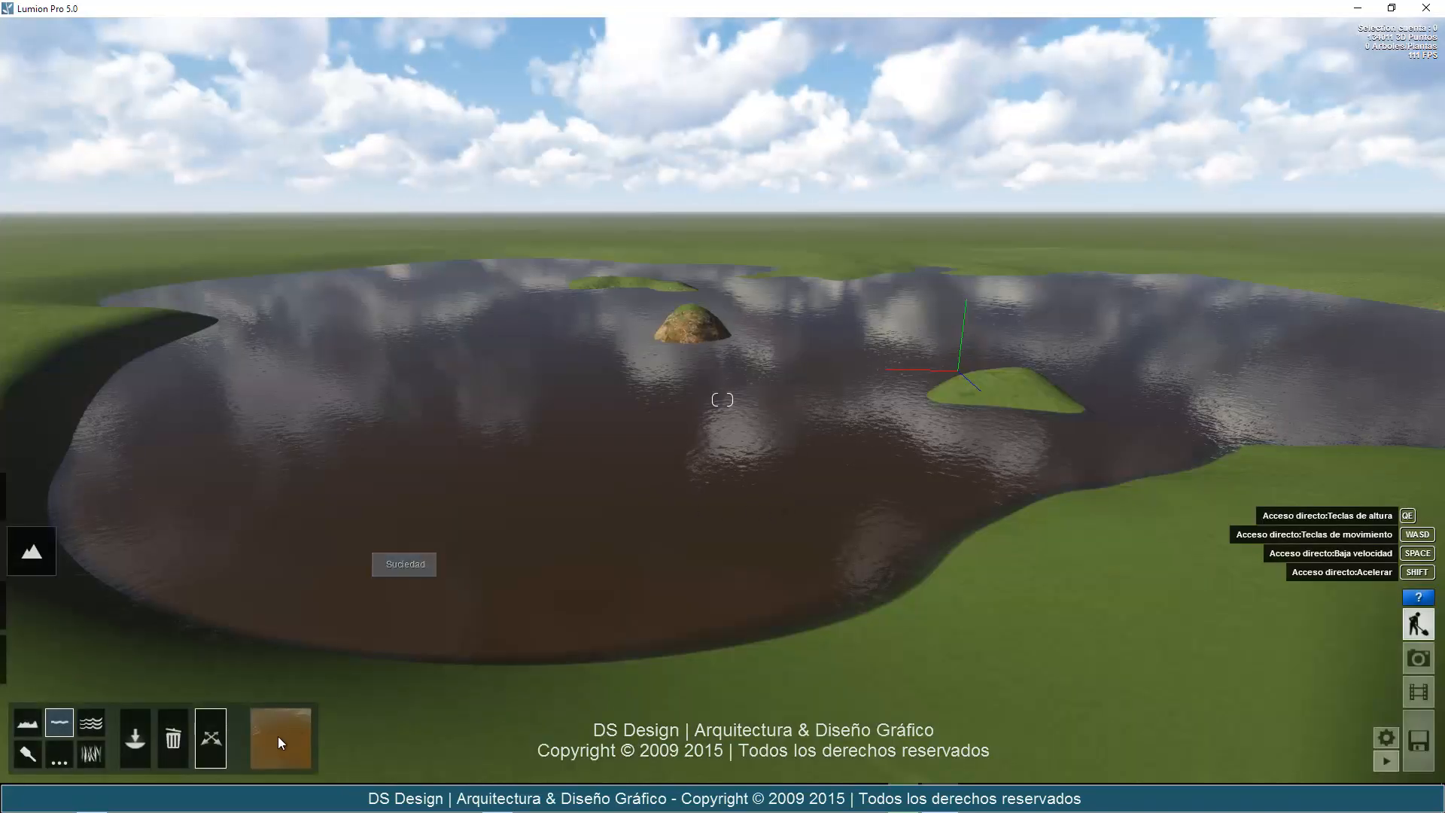
Try the Montaña water type on the lake and replace it with Estanque.
left_click(290, 722)
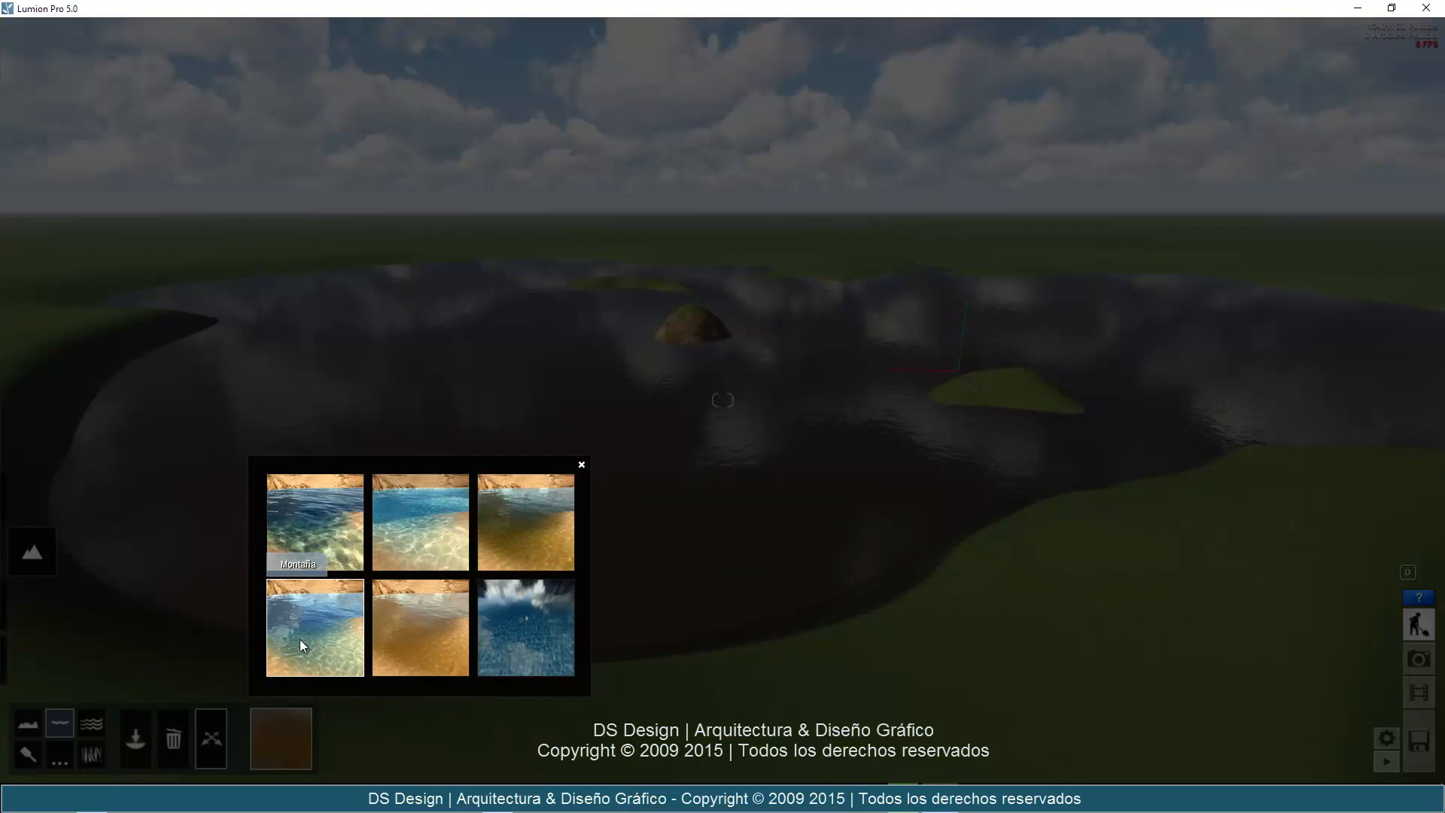
left_click(300, 639)
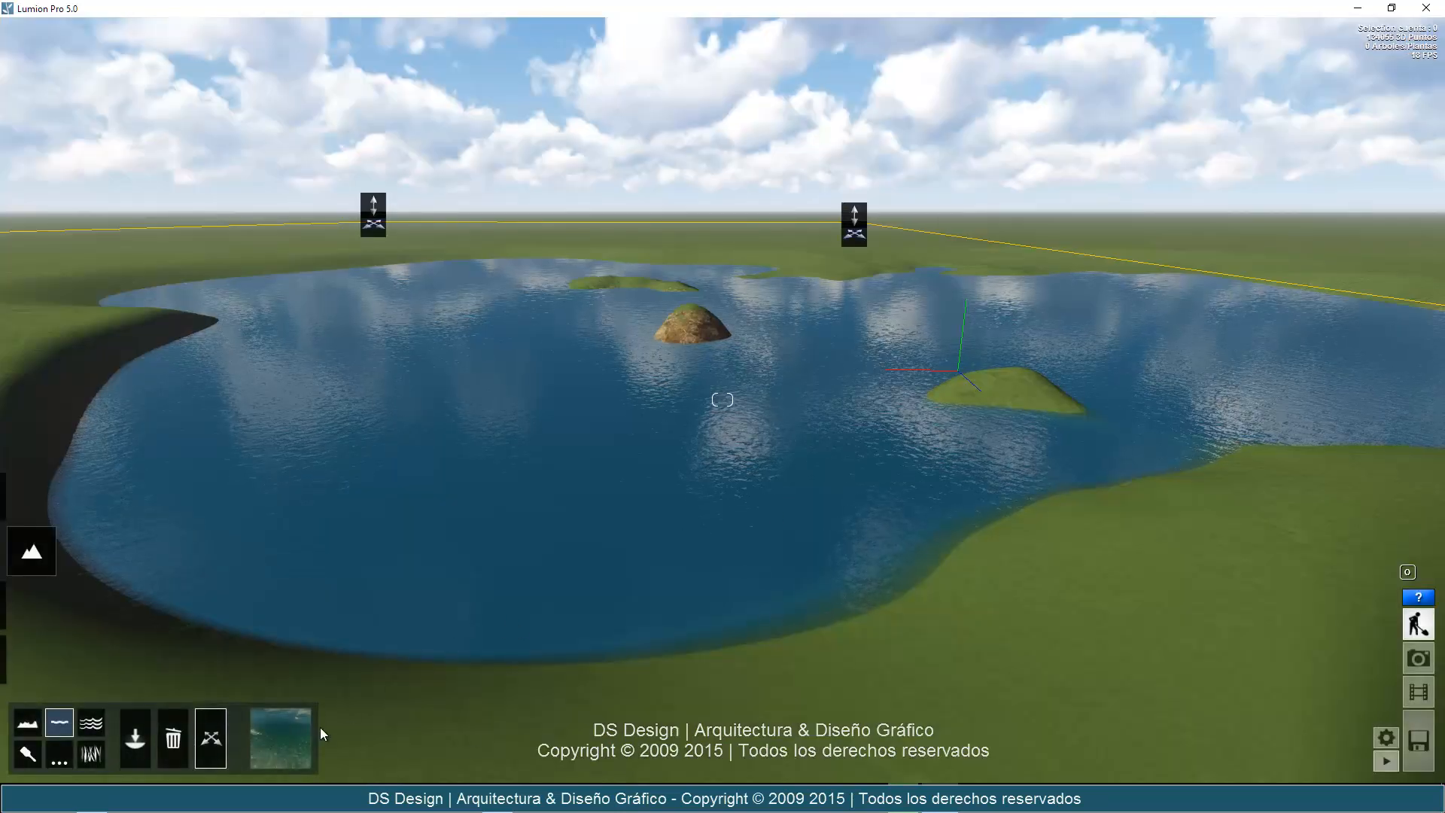
left_click(281, 739)
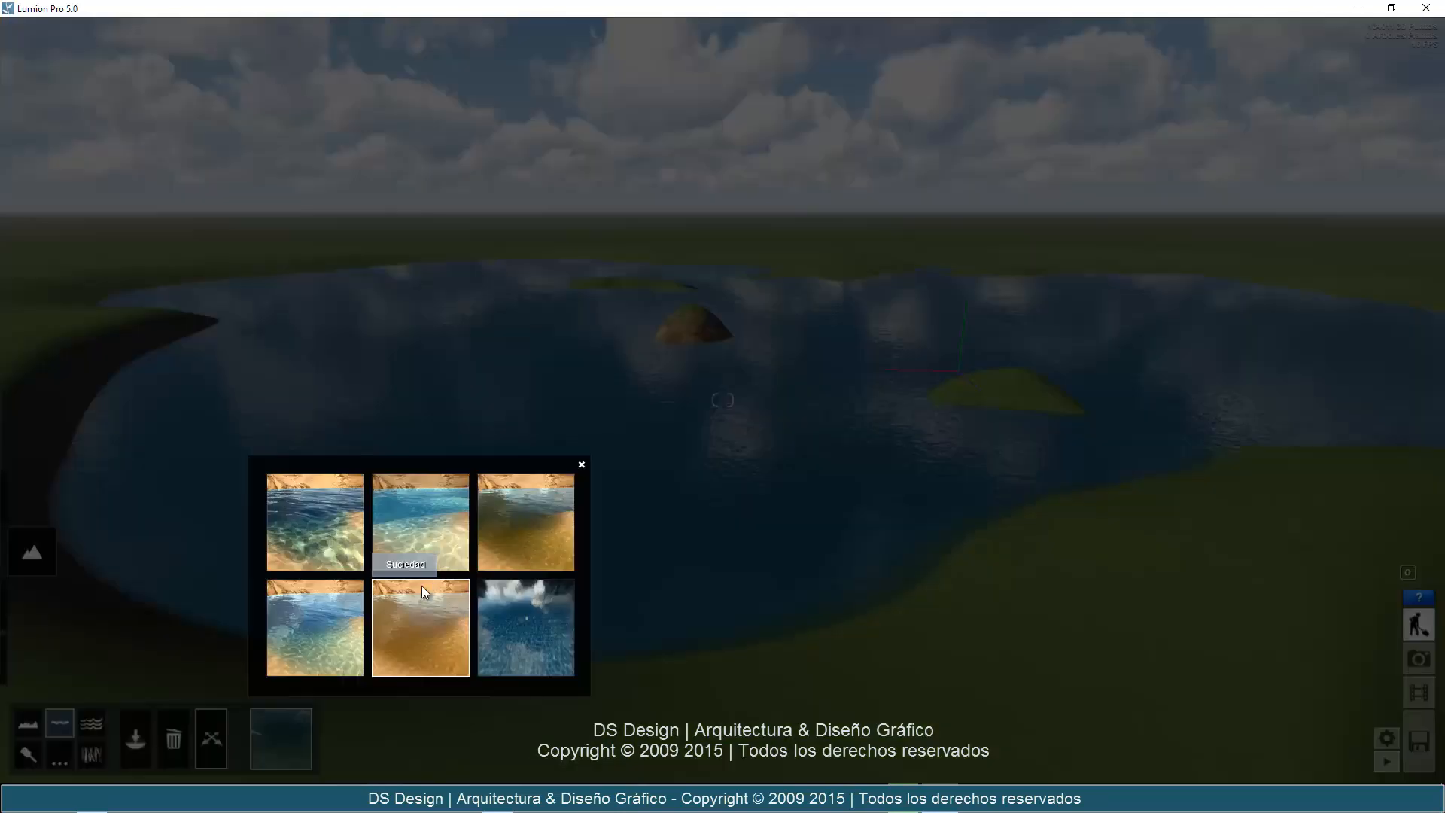
left_click(529, 544)
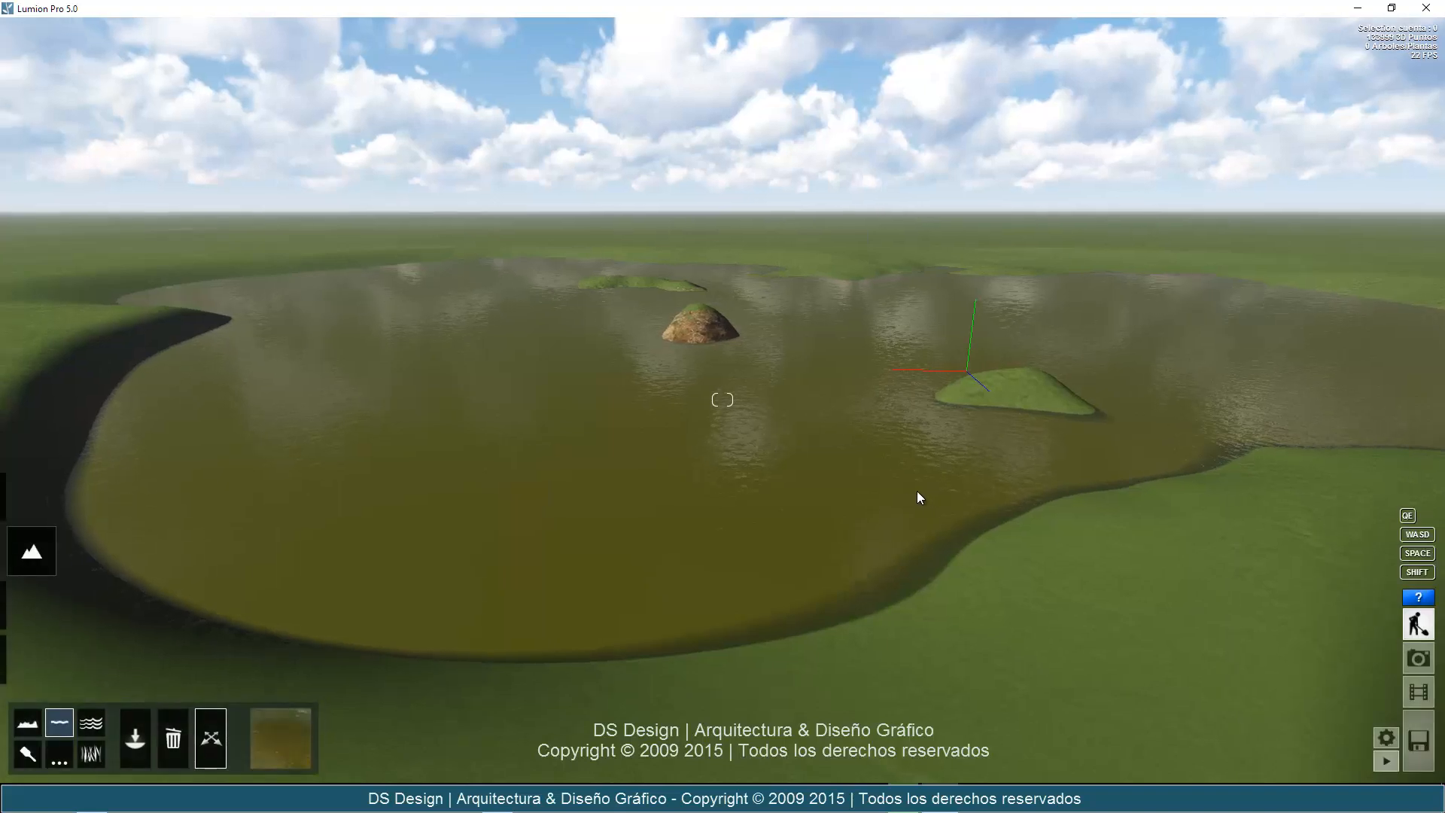
Try the bright blue tropical water type on the lake and replace it with the dark blue Oceano type.
right_click_drag(917, 490, 911, 489)
key("w")
left_click(295, 738)
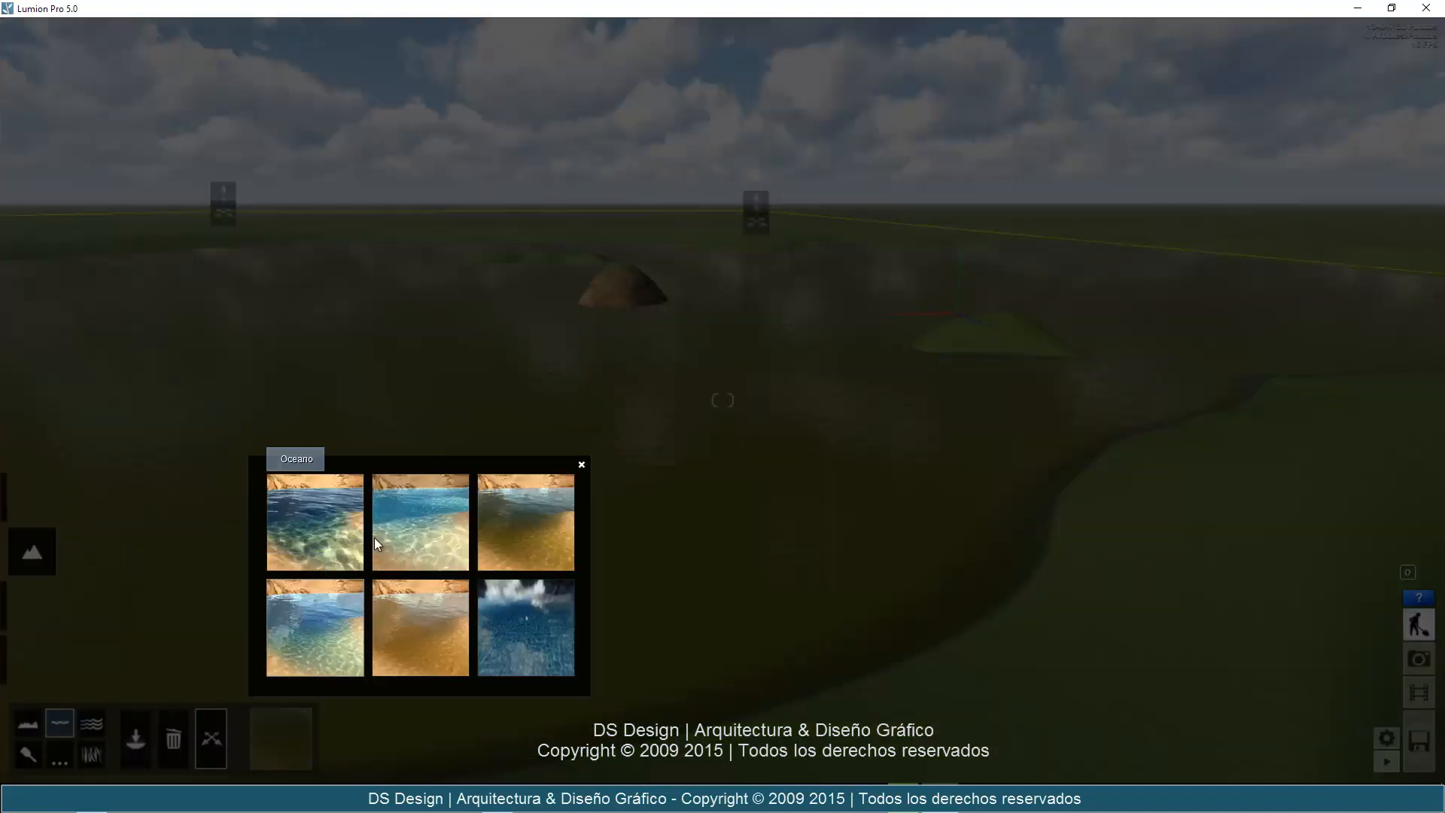
left_click(440, 517)
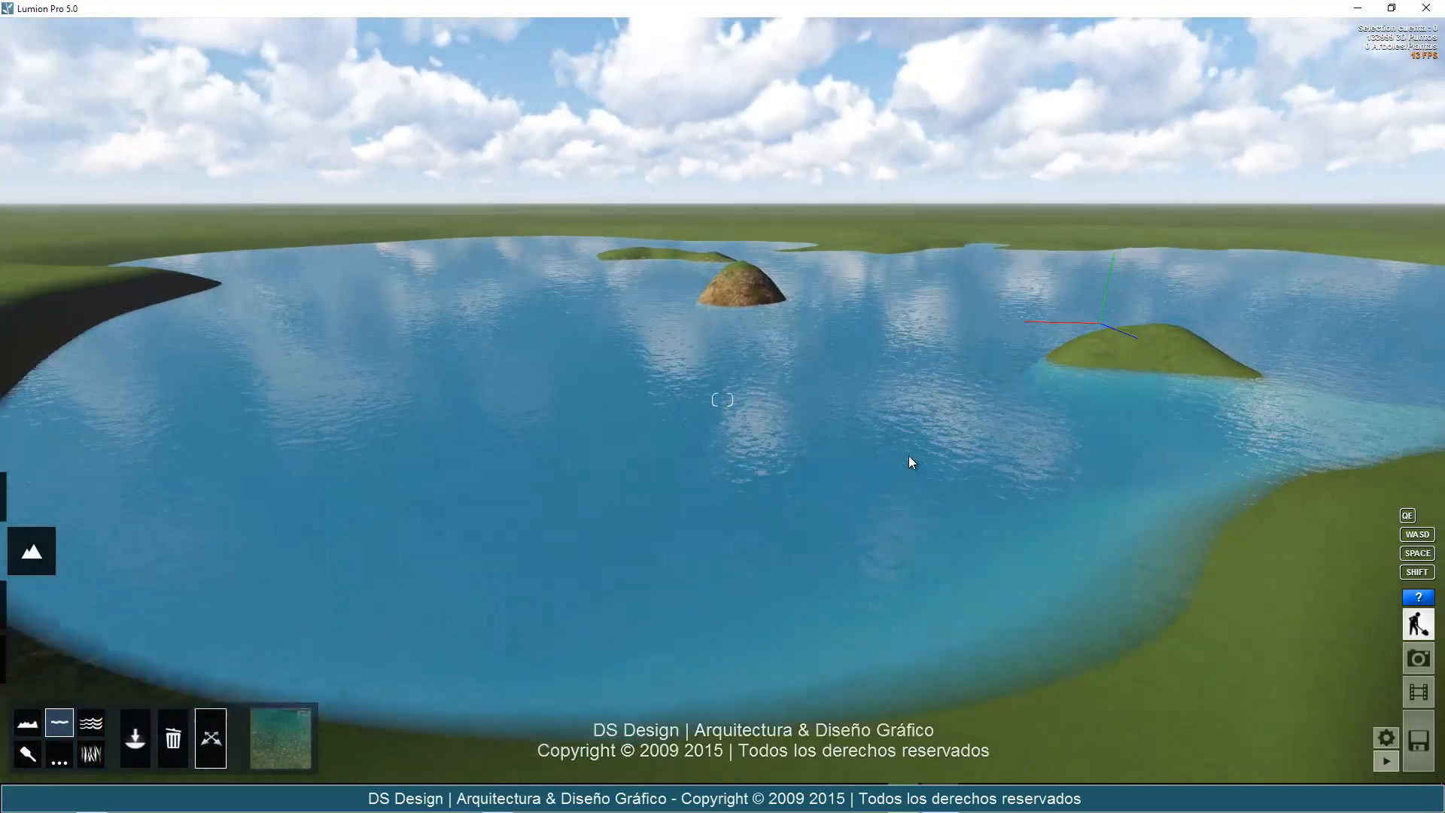
right_click_drag(909, 457, 626, 681)
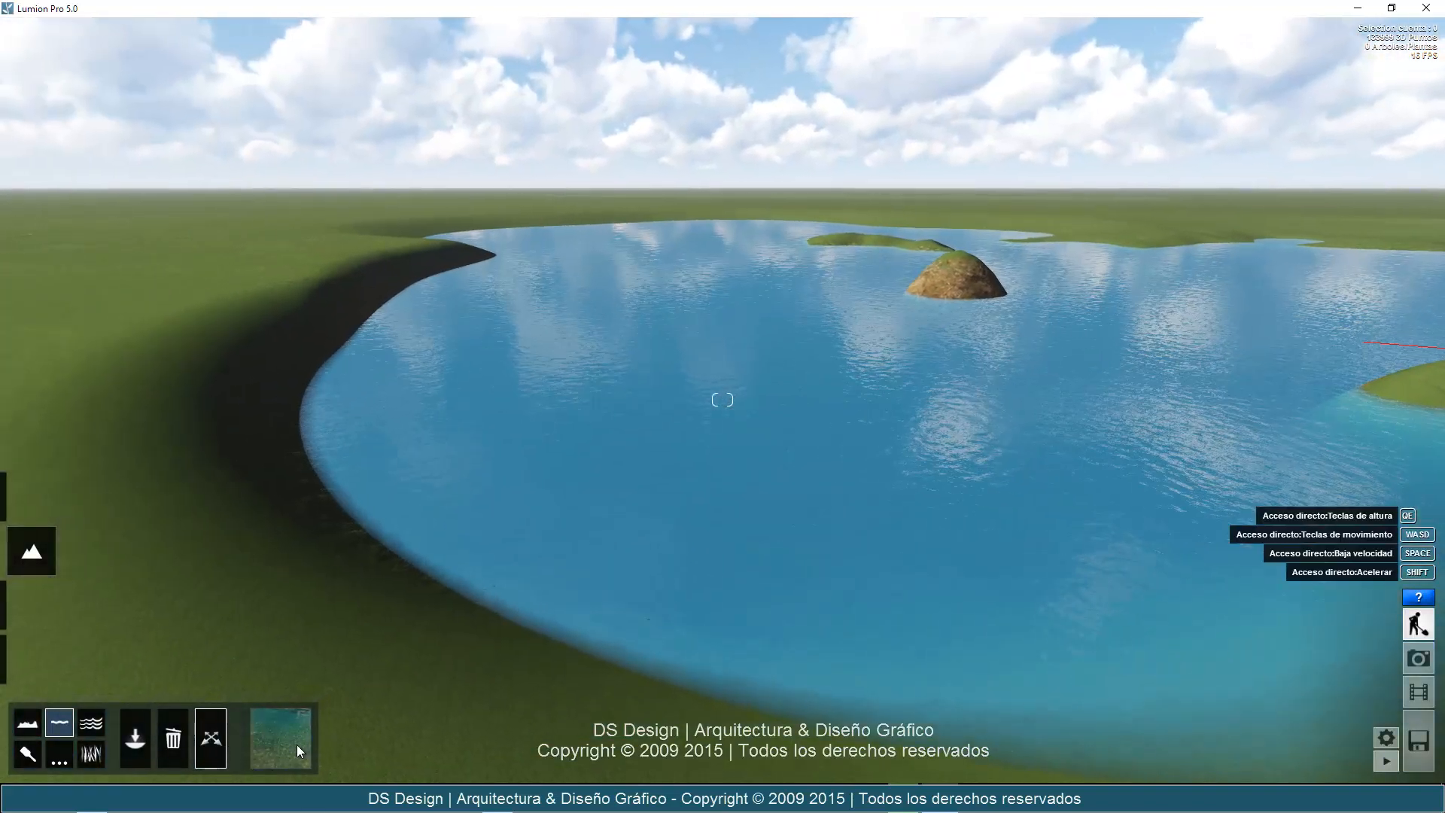
left_click(295, 742)
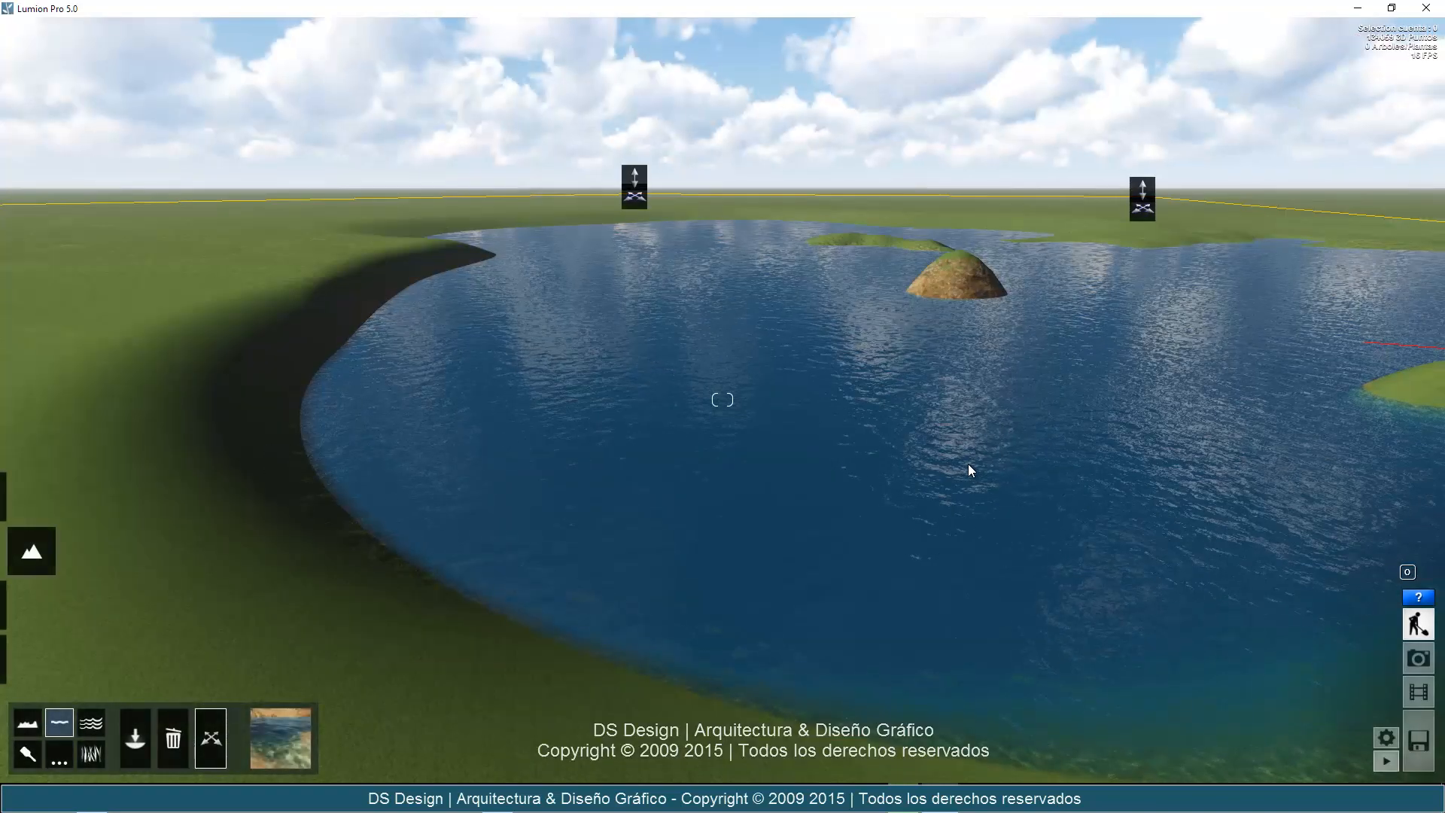
right_click_drag(971, 465, 970, 463)
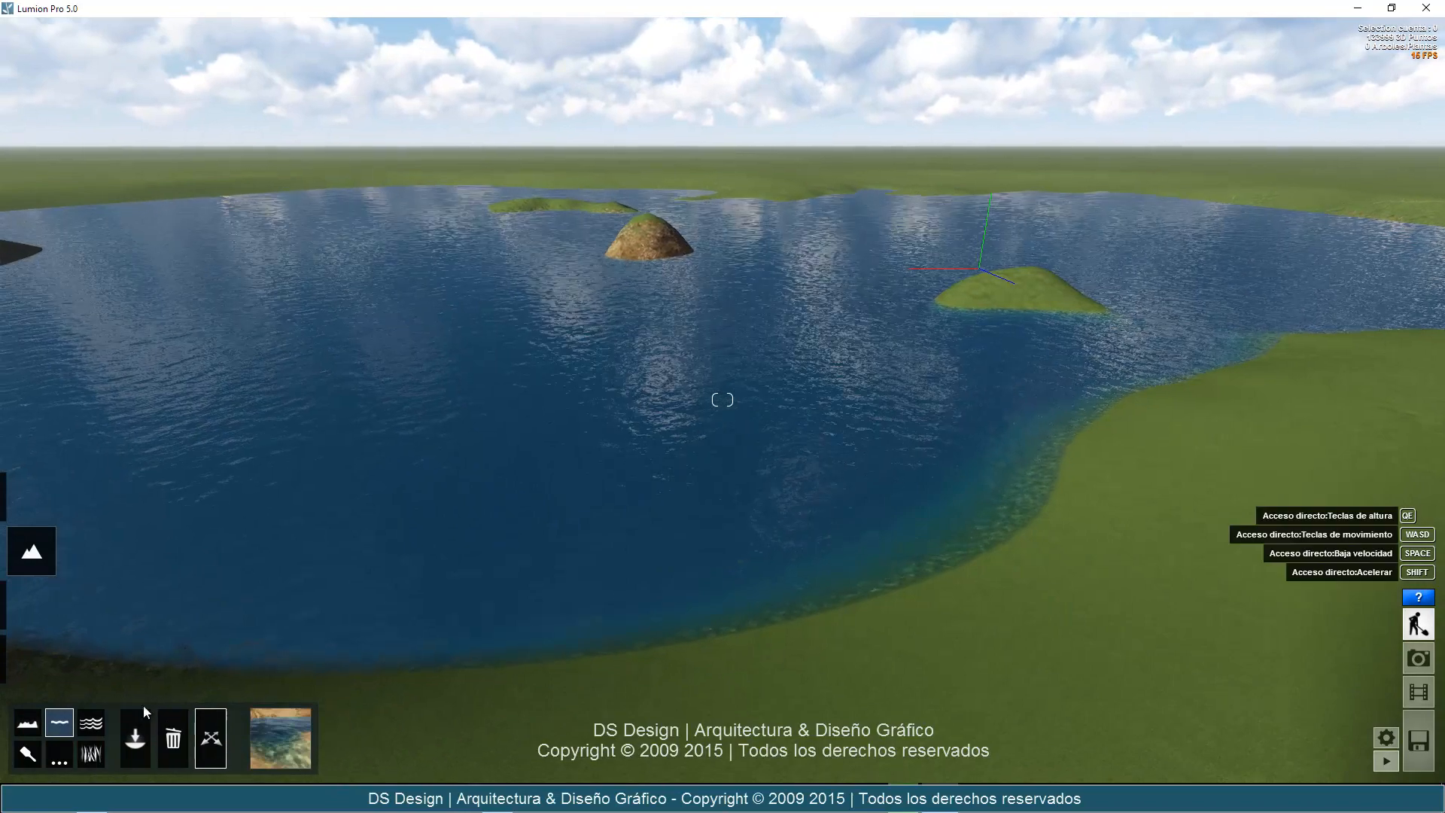
Open the landscape's ocean settings and turn on the ocean.
left_click(91, 725)
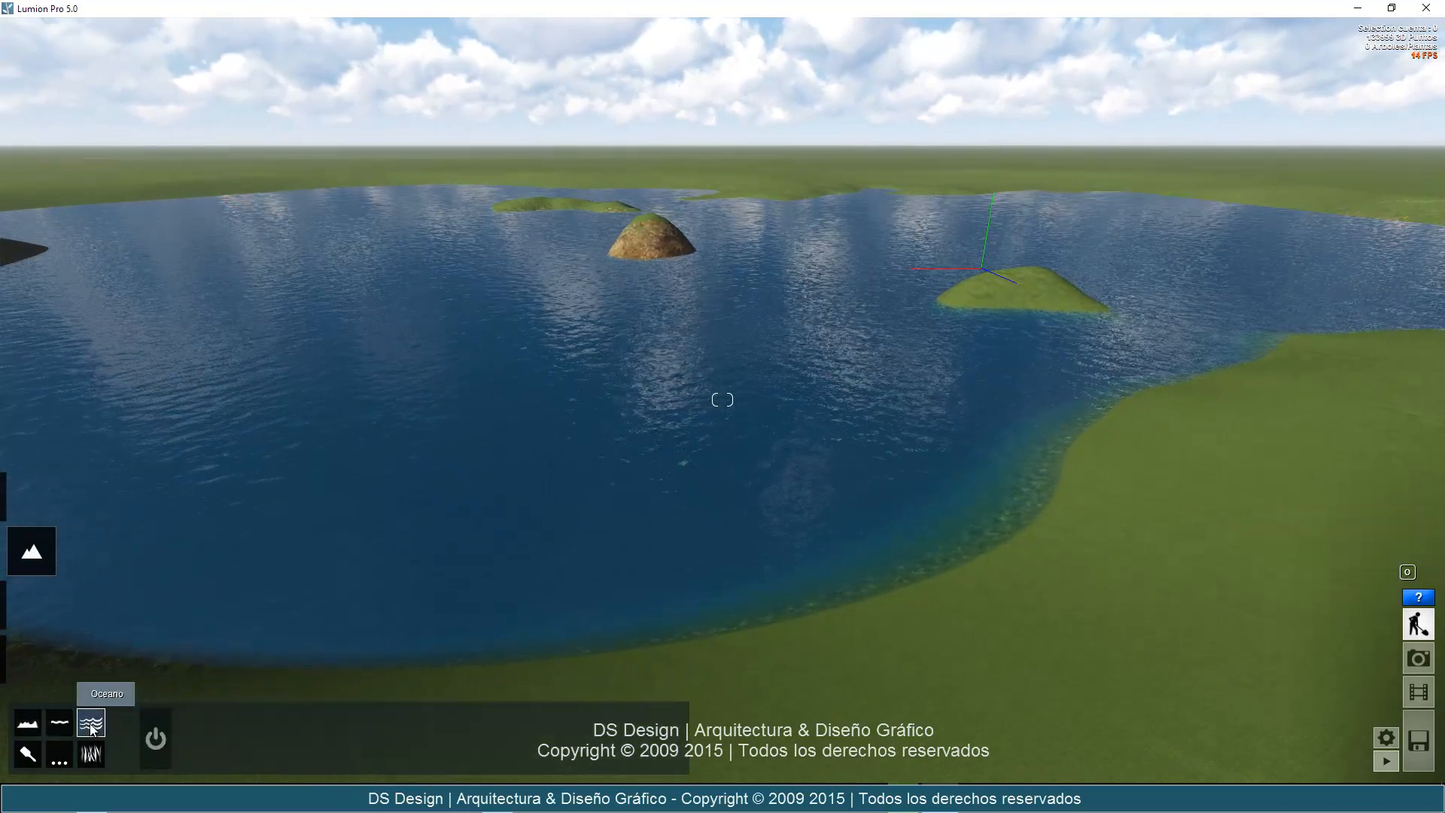
left_click(154, 738)
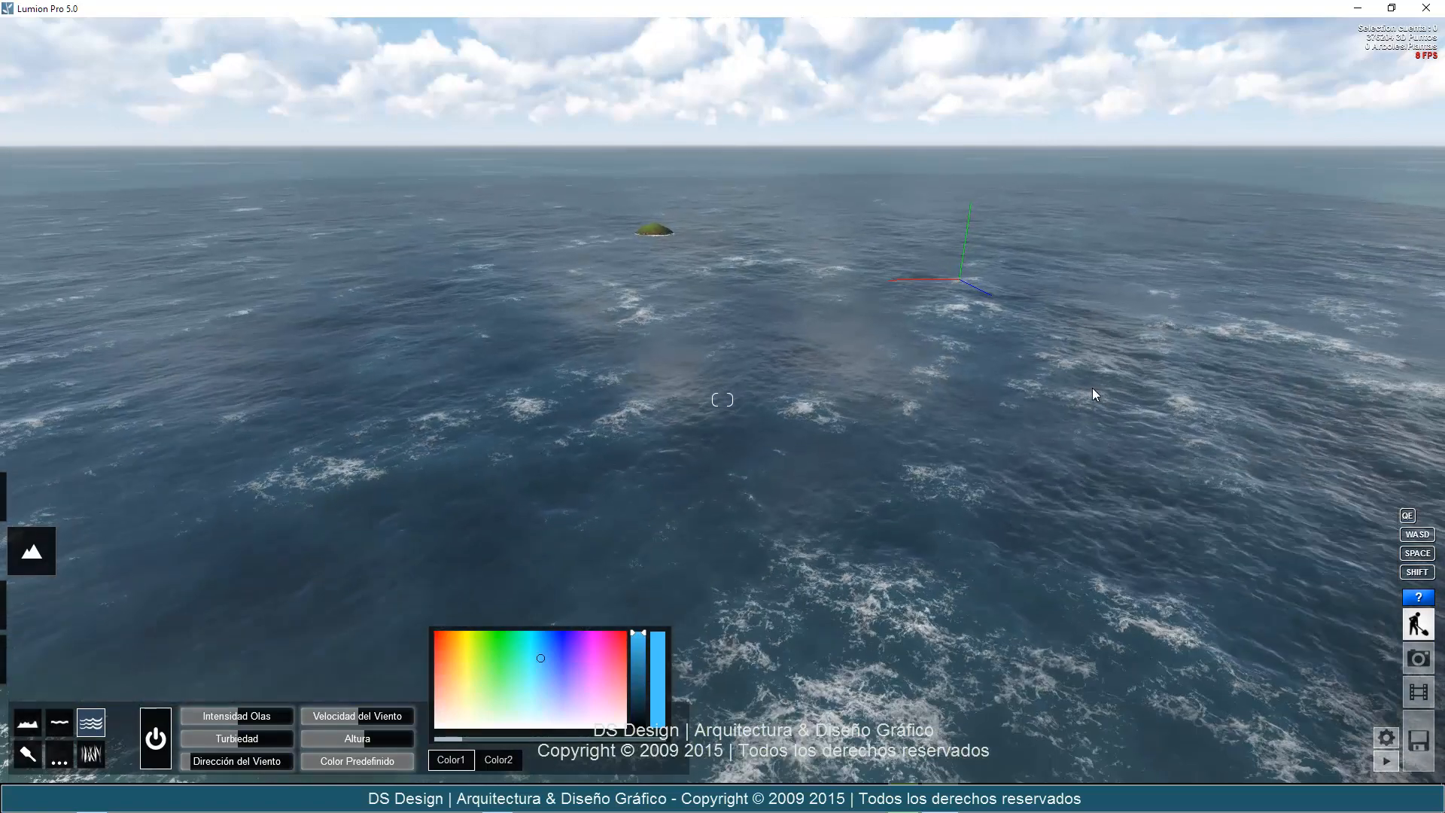
Approach the house across the ocean and examine how the water surrounds it from its front corner.
mouse_move(1092, 388)
right_mouse_down()
mouse_move(1203, 398)
mouse_move(1091, 394)
right_mouse_up()
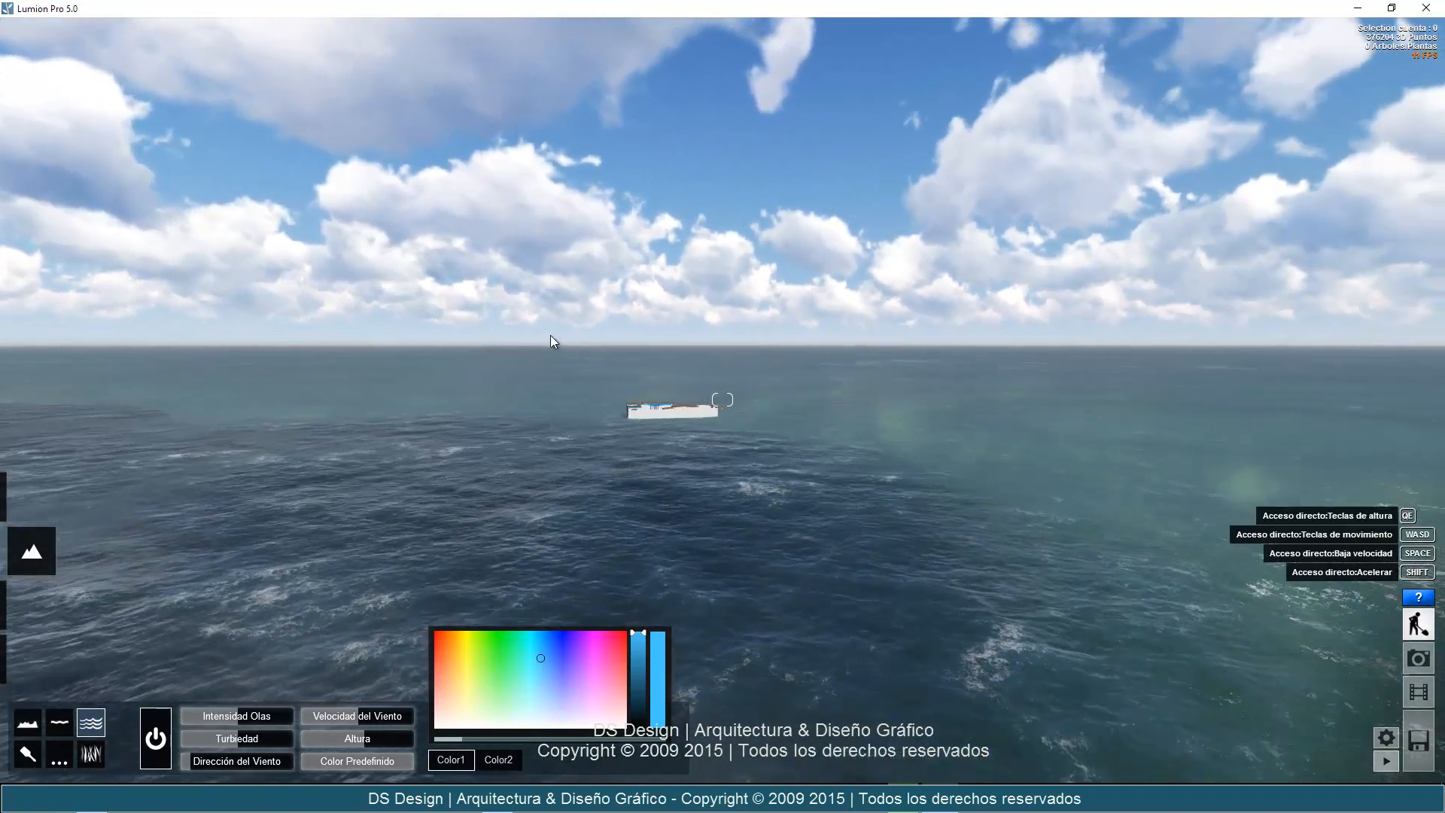
key("w")
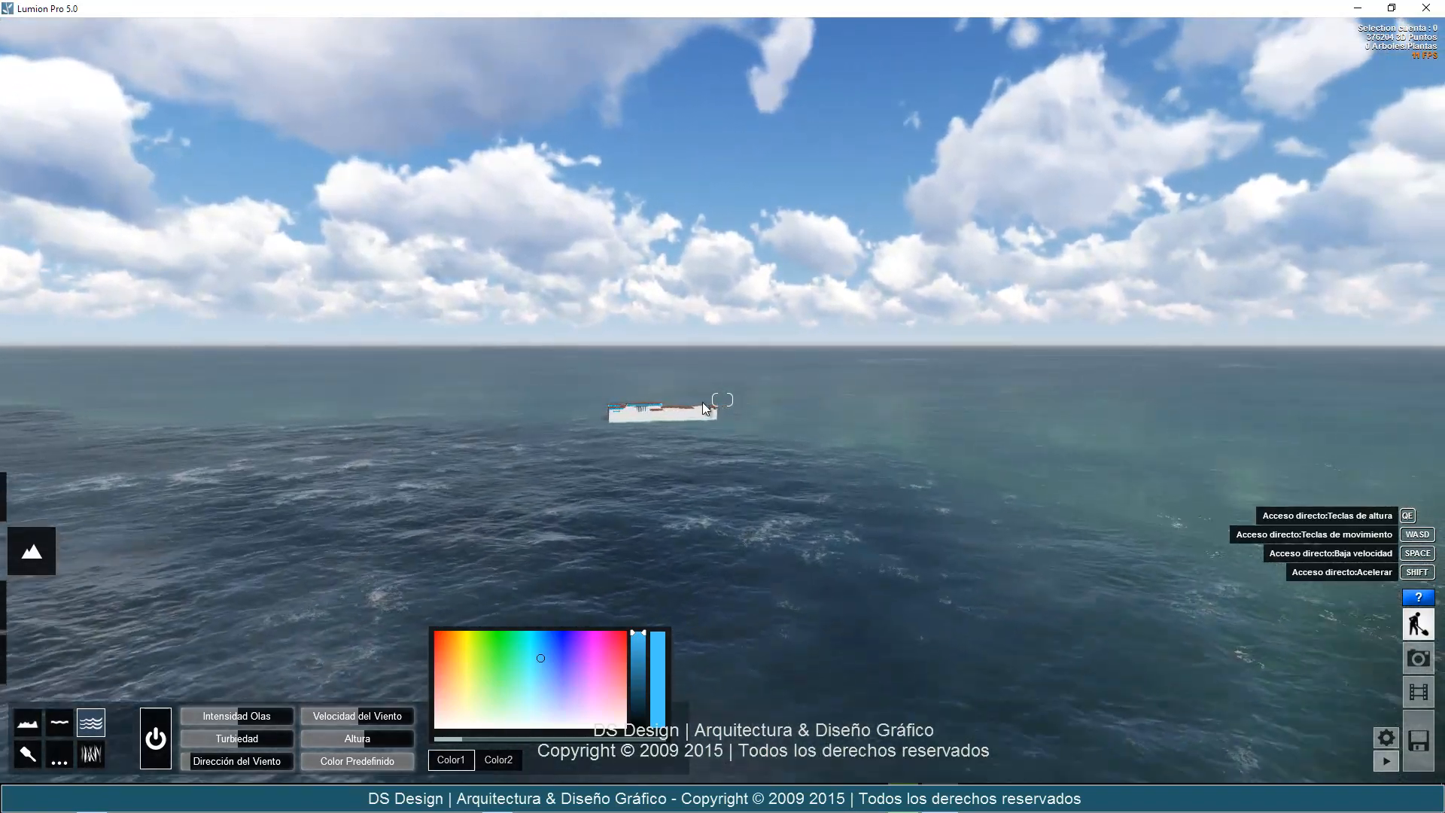
key("w")
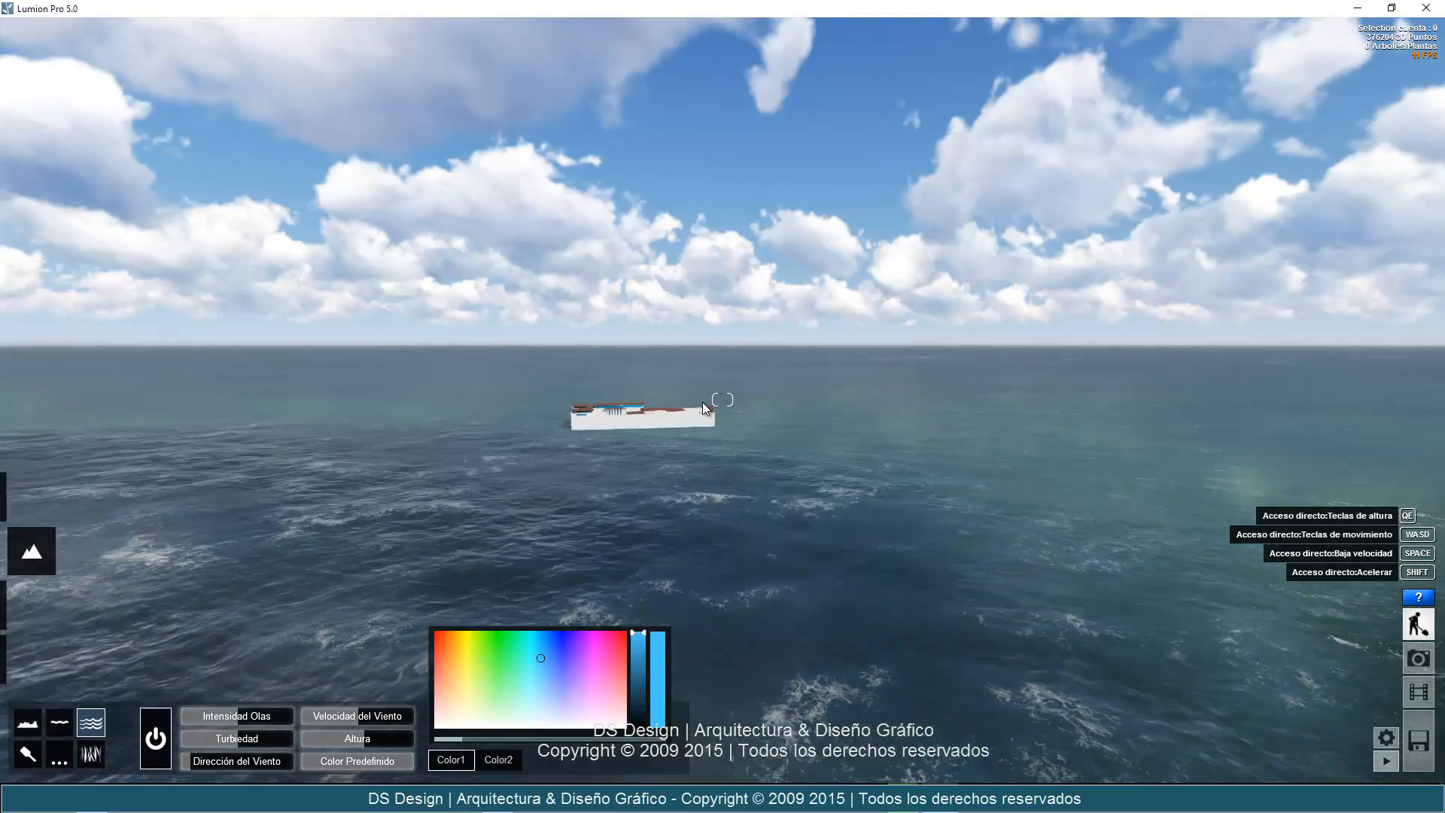
key("w")
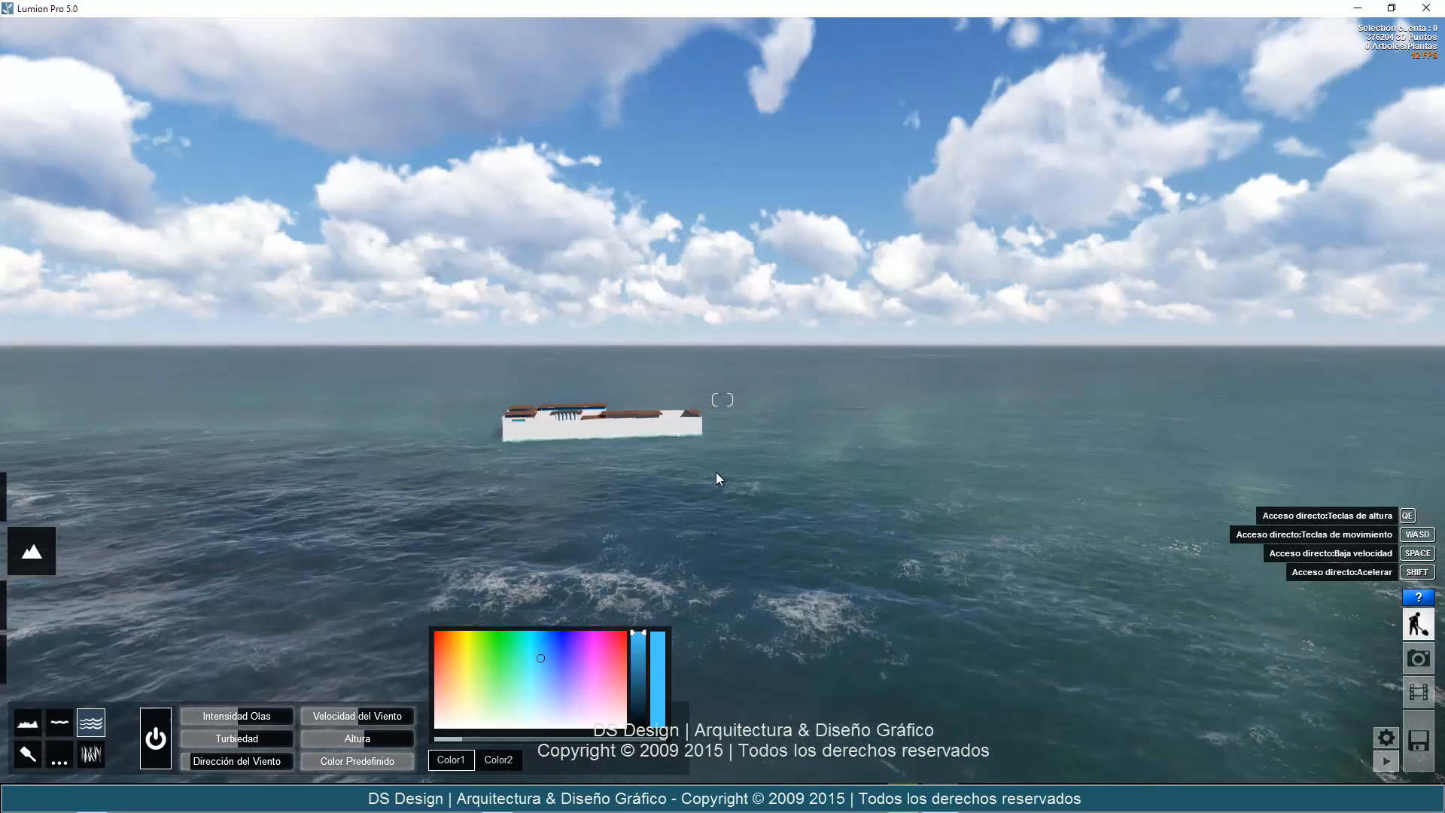
key("w")
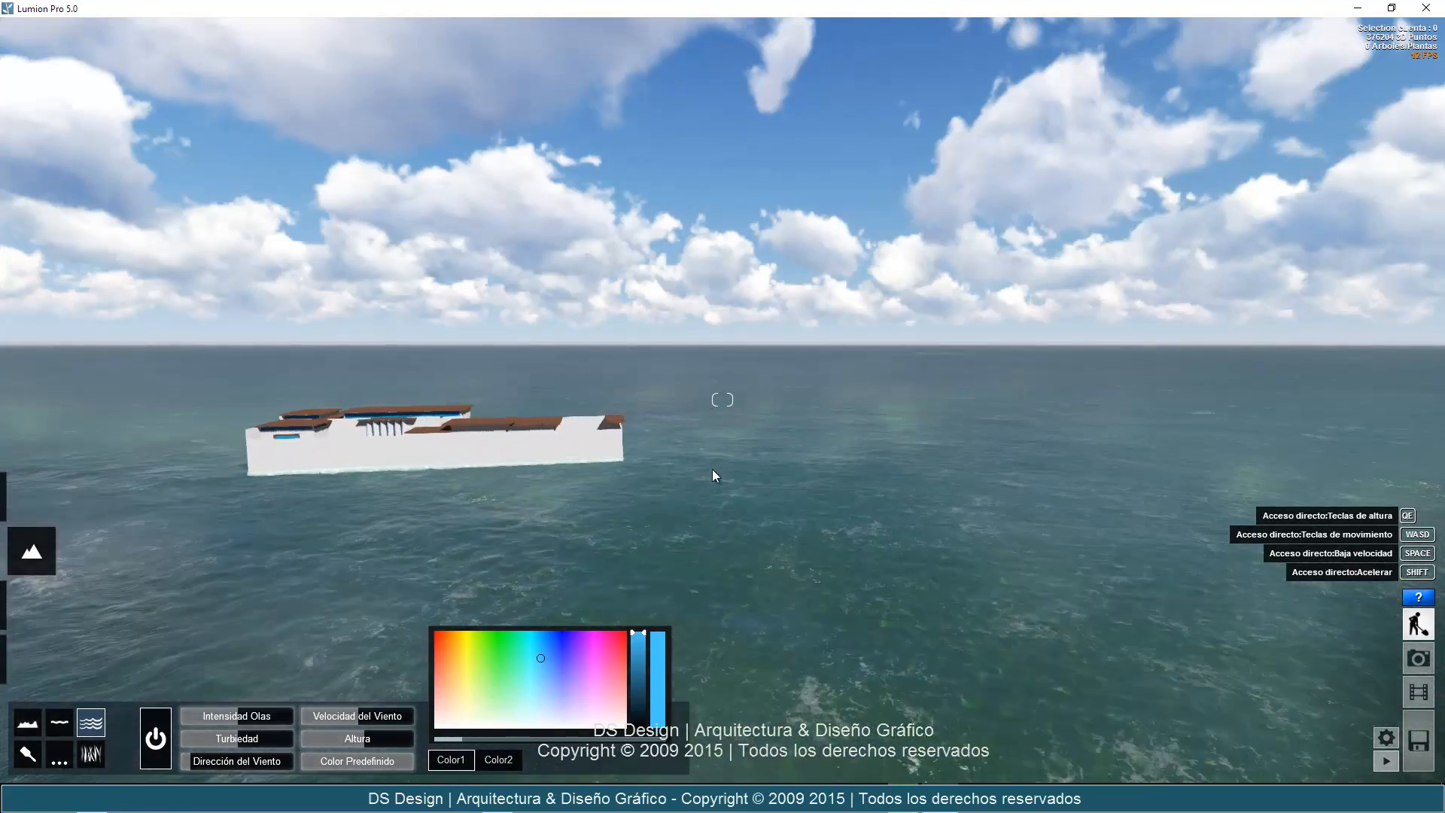
key("w")
right_click_drag(661, 461, 688, 461)
key("d")
key("d")
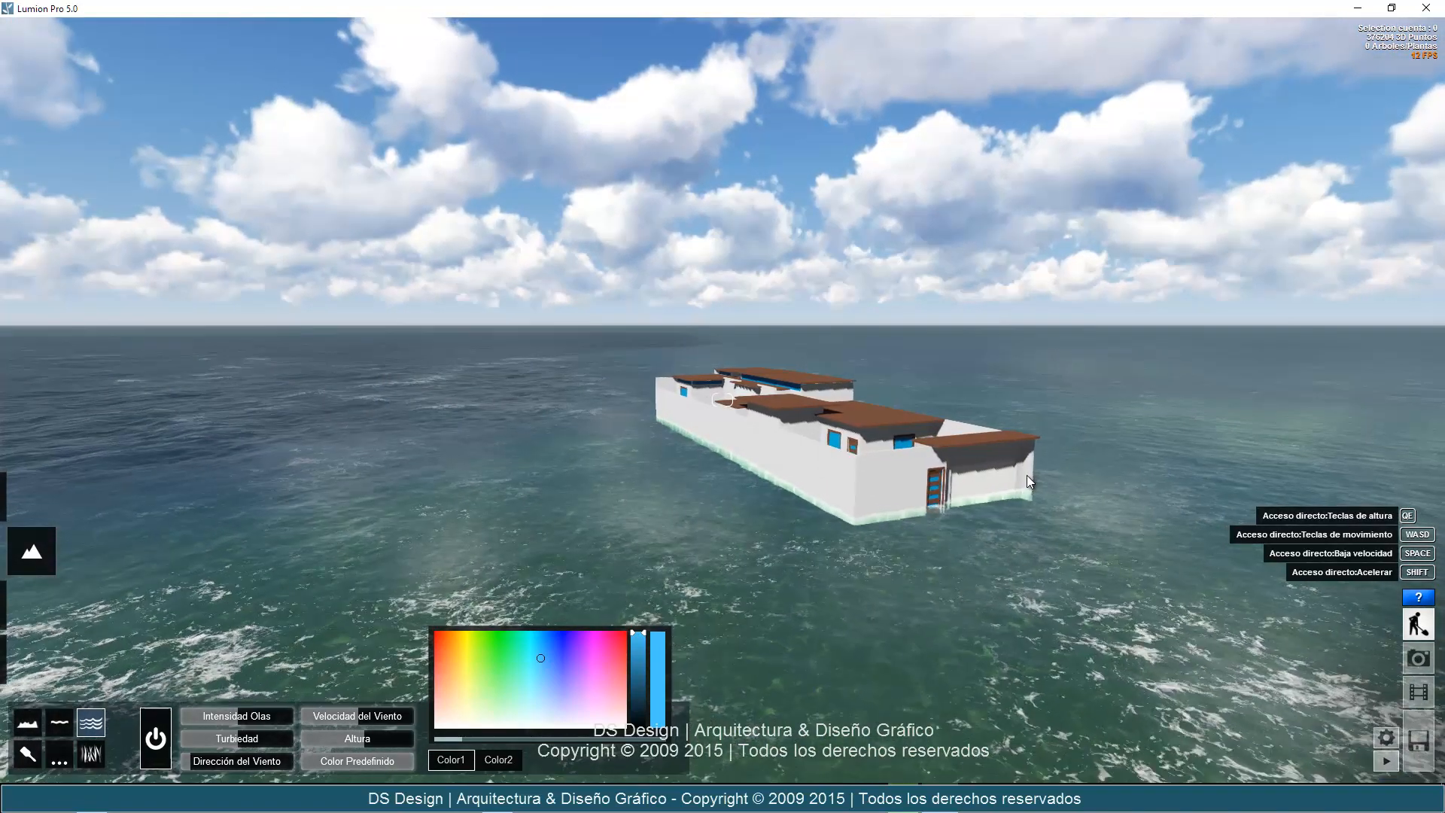
key("w")
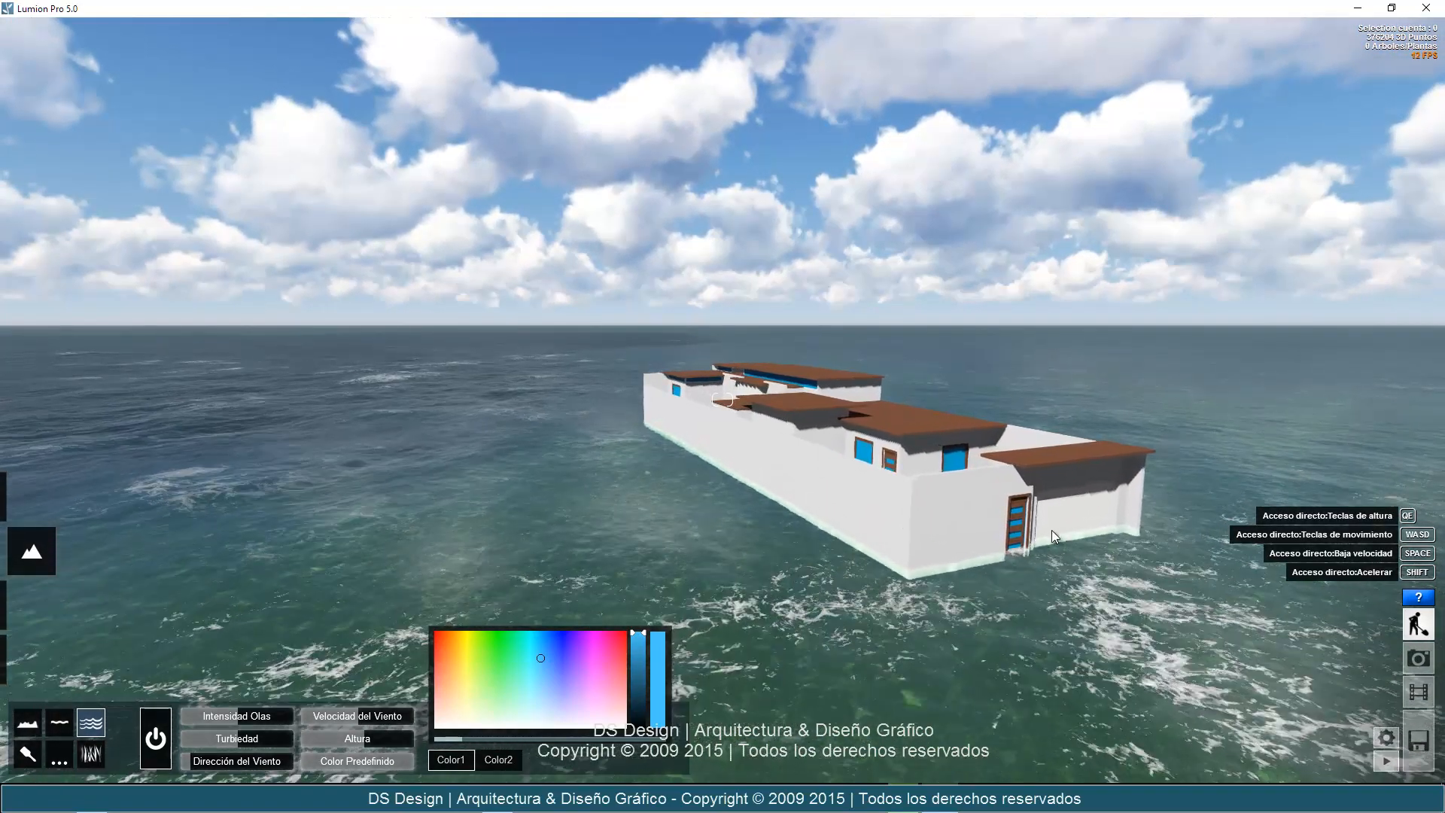
mouse_move(1051, 530)
right_mouse_down()
mouse_move(1084, 550)
mouse_move(1066, 549)
right_mouse_up()
key("w")
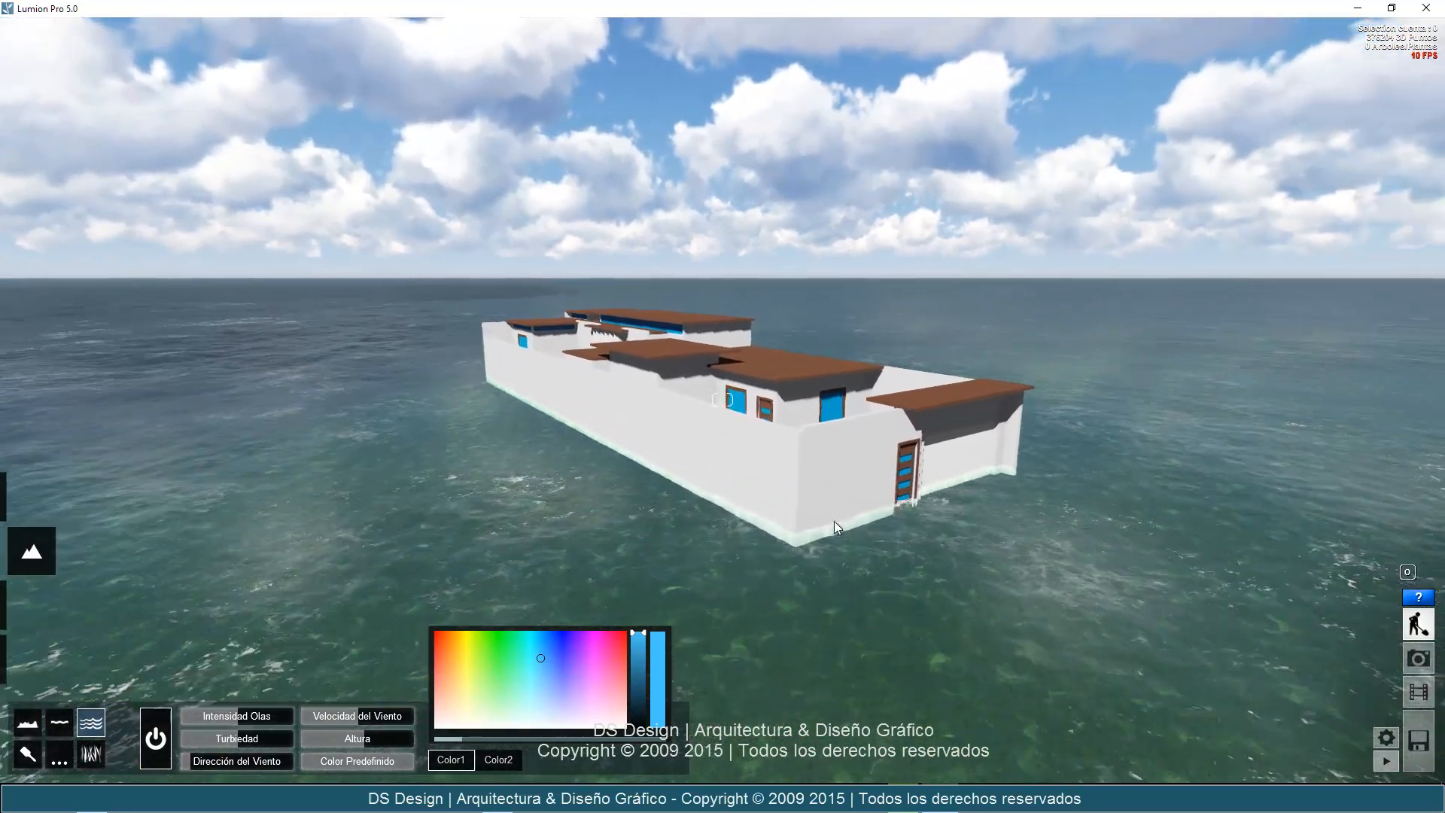
key("s")
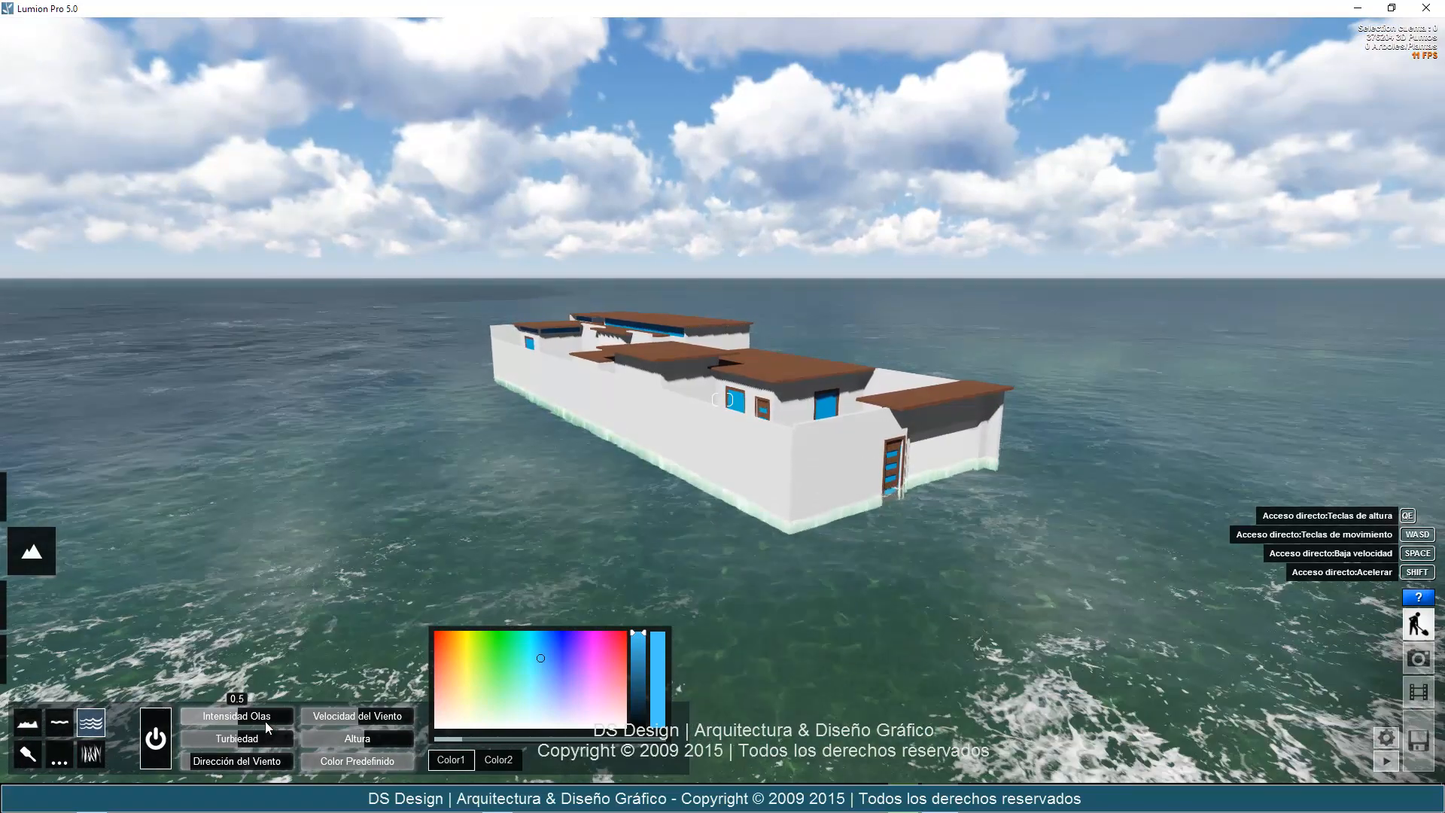
Raise the ocean's wave intensity, wind speed and turbidity to nearly their maximum.
left_click_drag(265, 721, 278, 716)
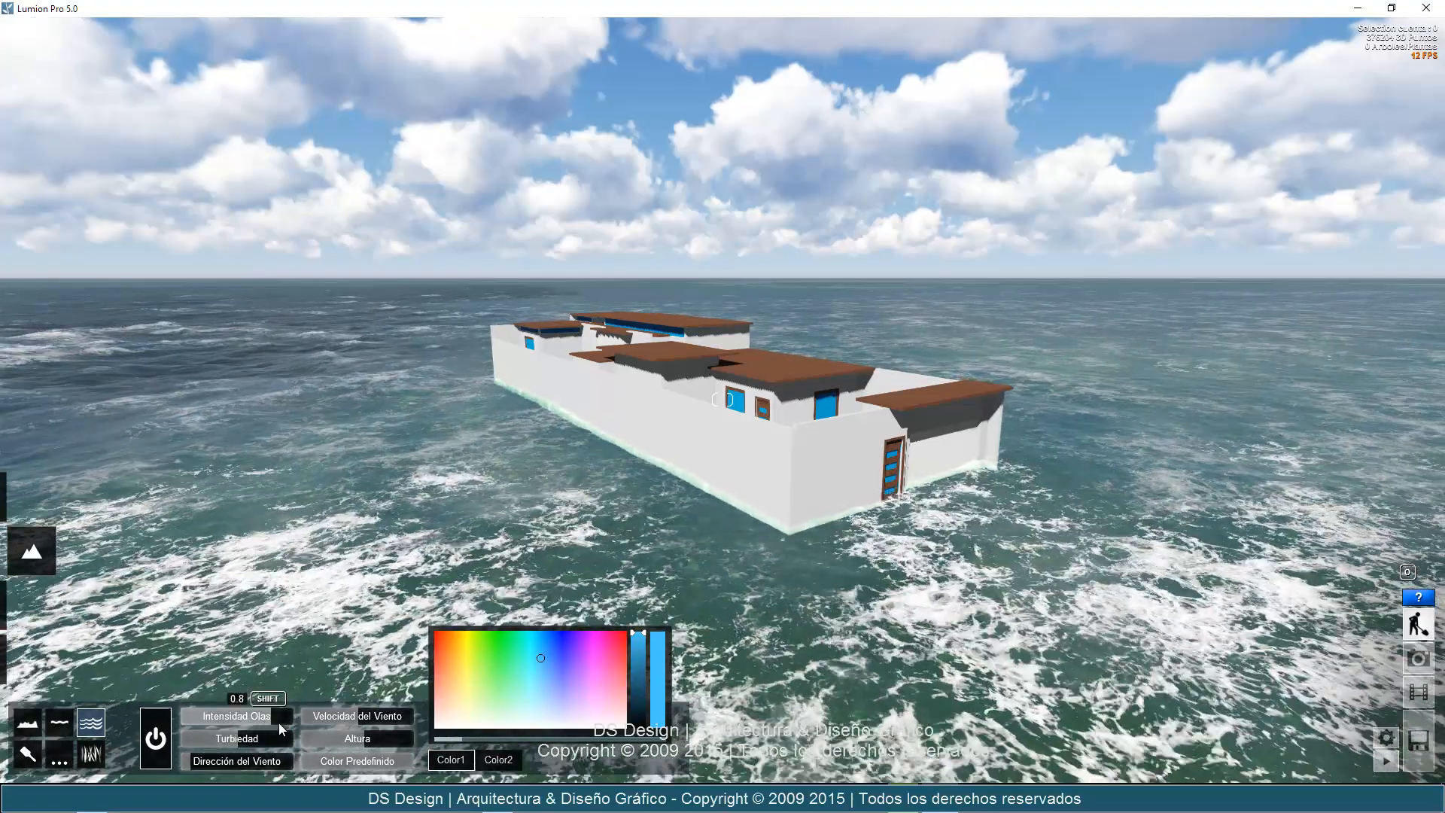
left_click_drag(278, 722, 295, 720)
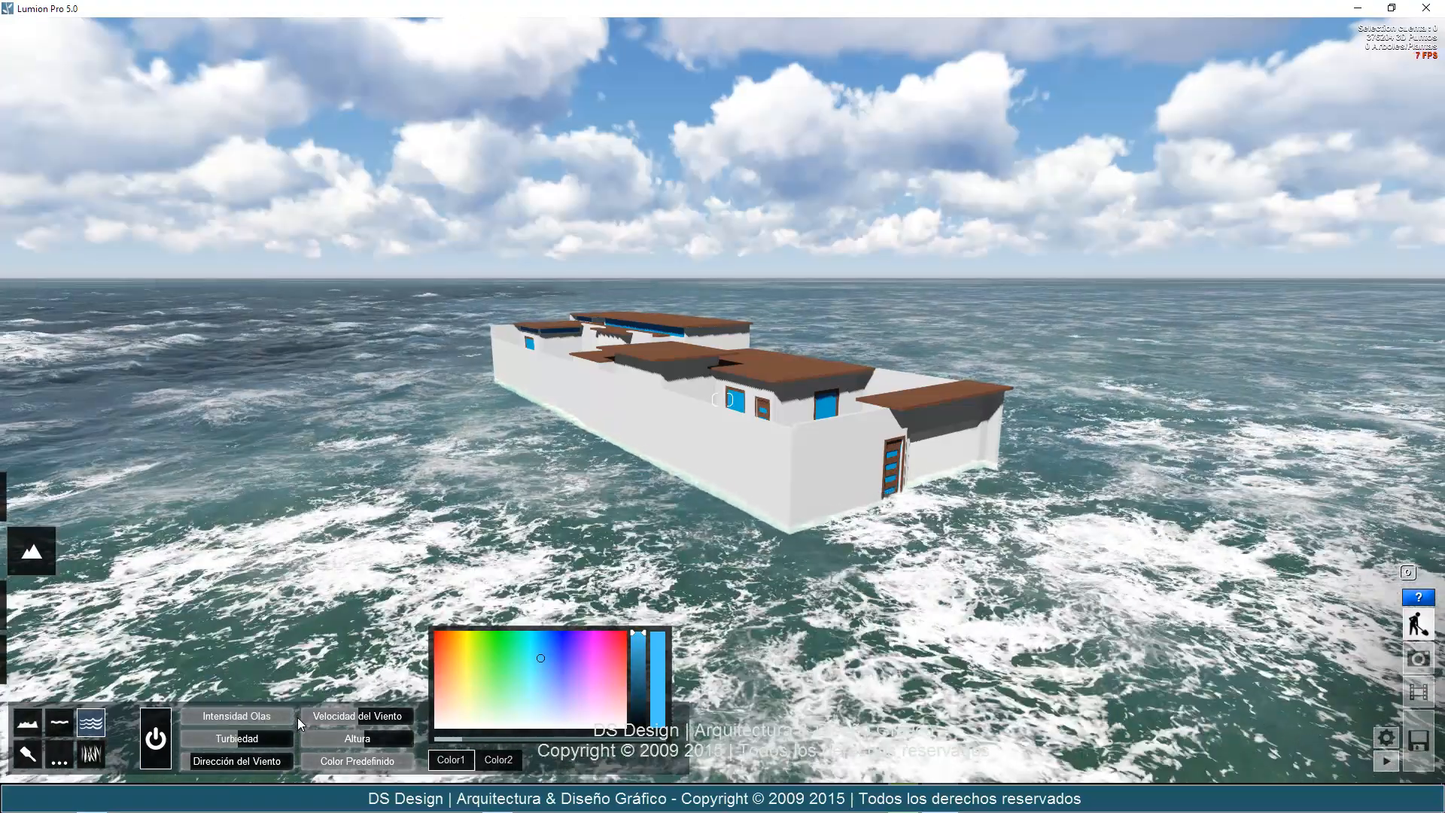
left_click(387, 717)
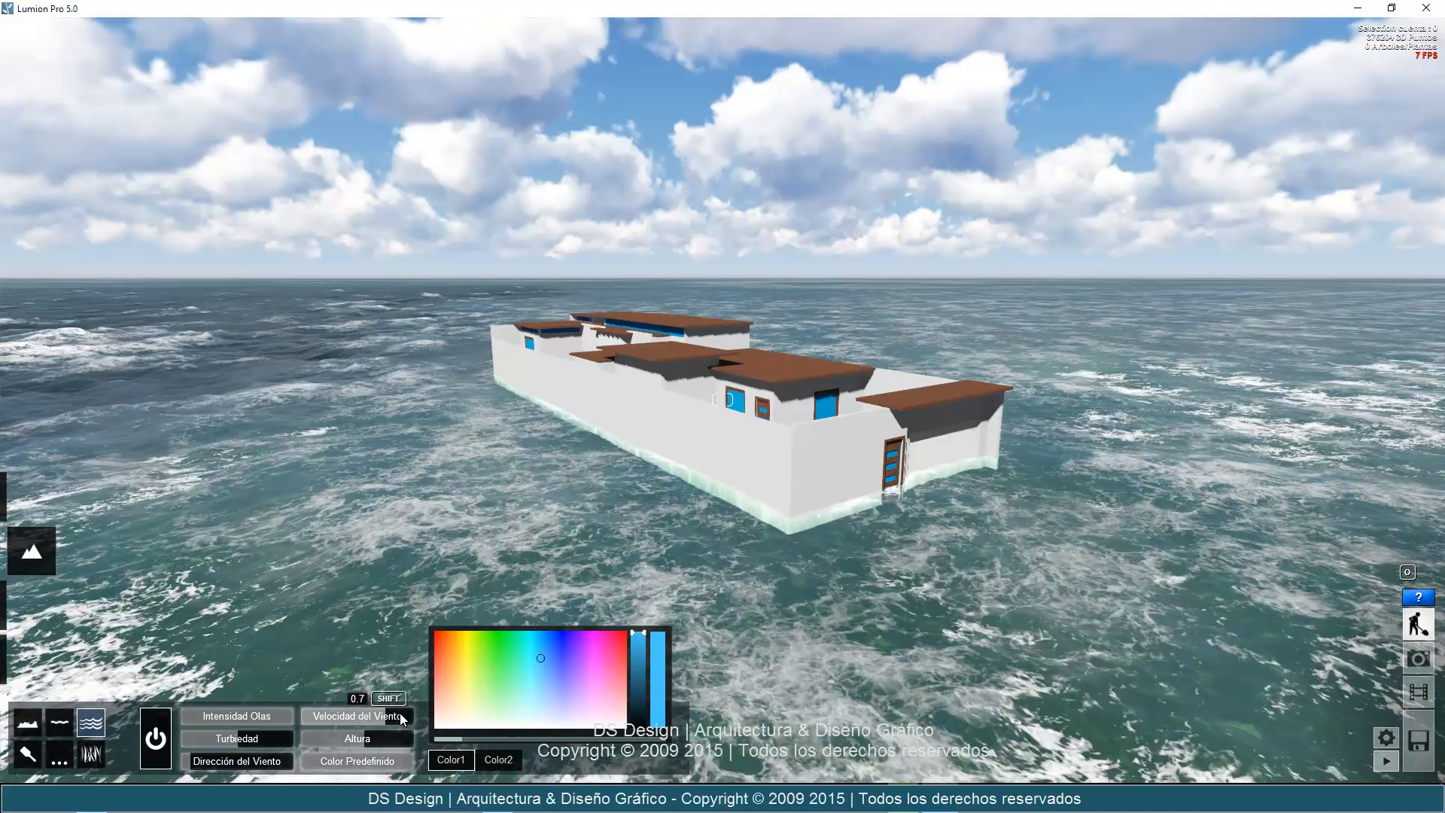
left_click(410, 712)
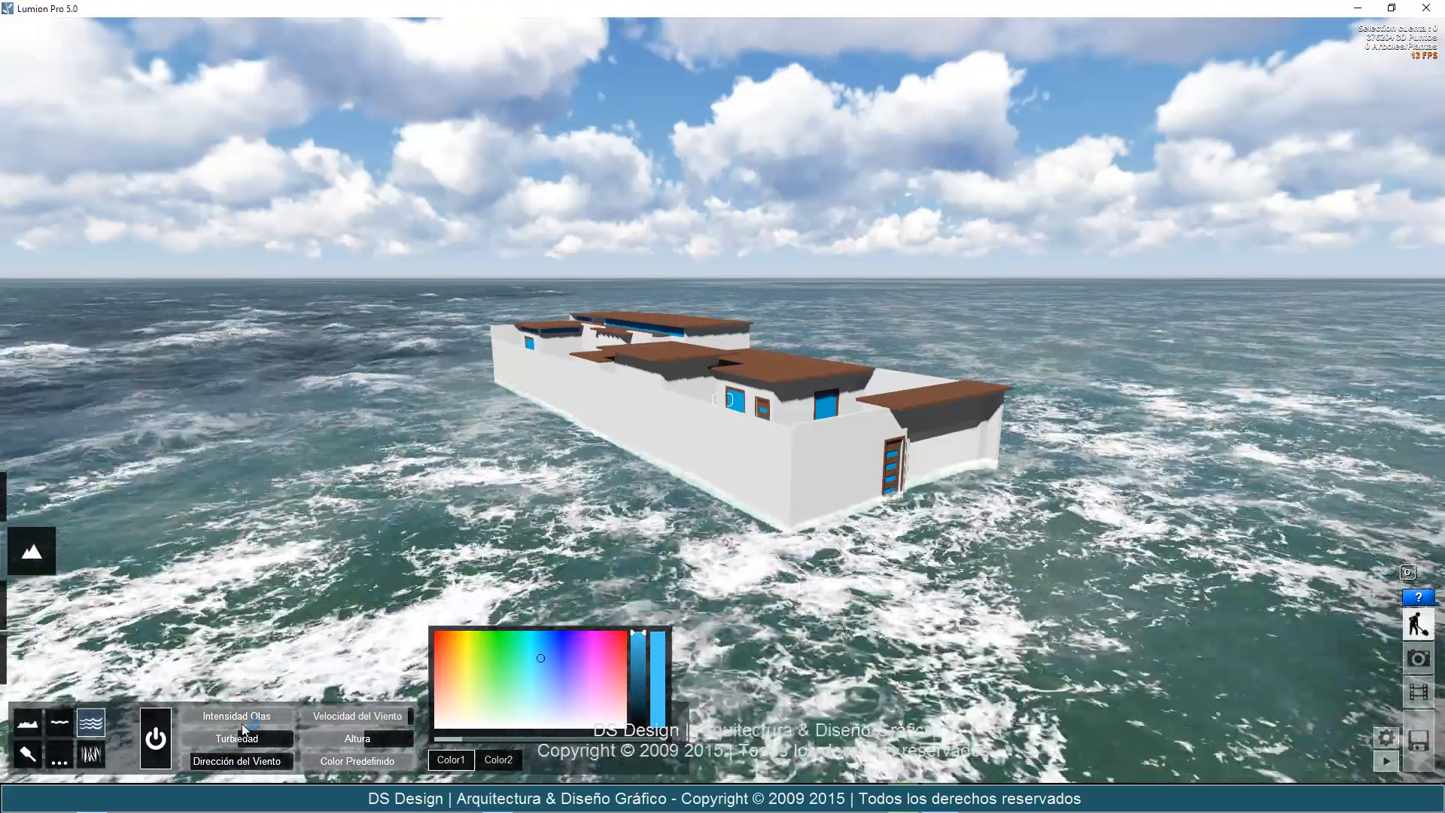
left_click(268, 739)
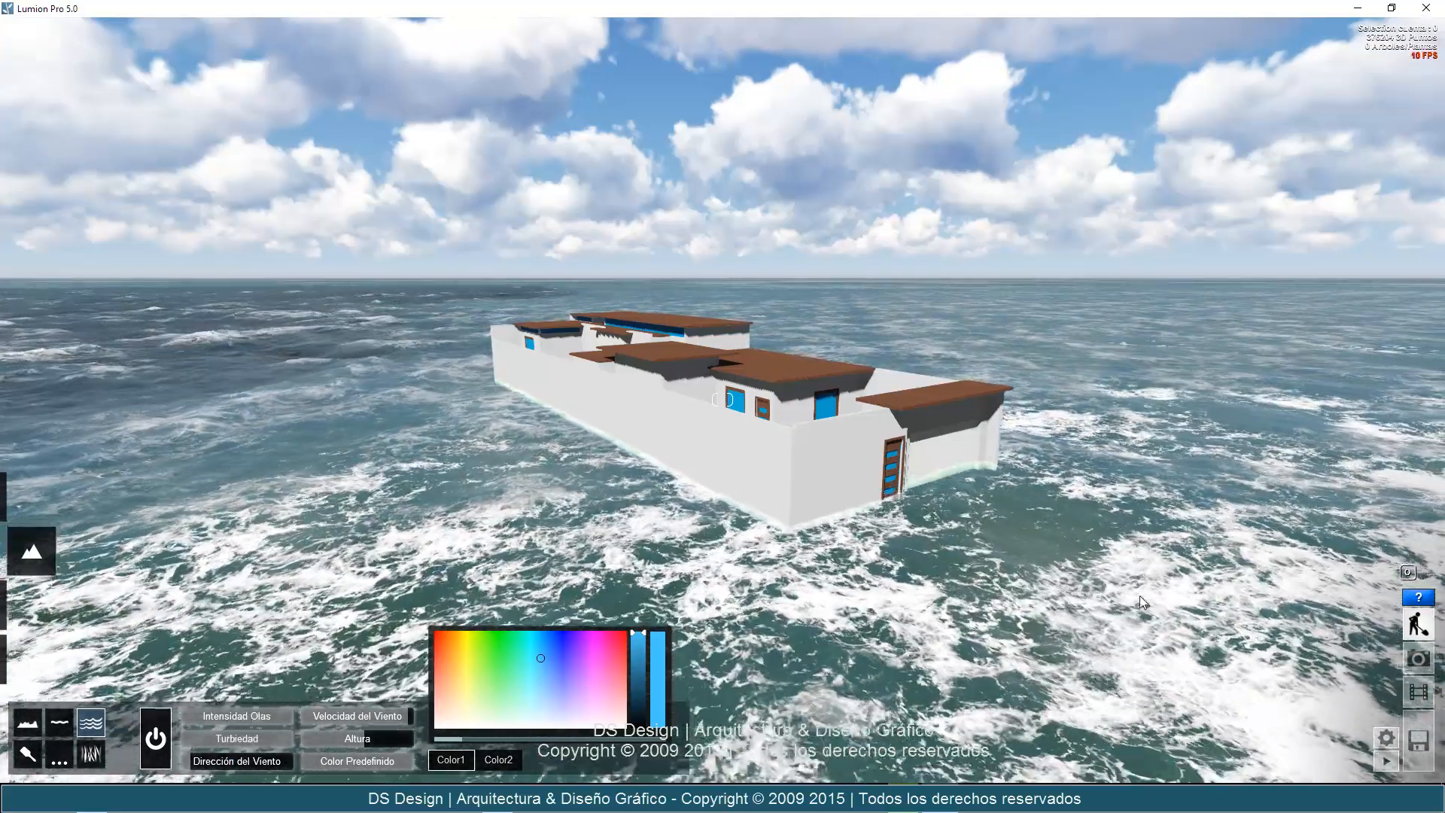
Try an ocean height of 500, then lower the sea below the ground to about -33.6.
mouse_move(395, 729)
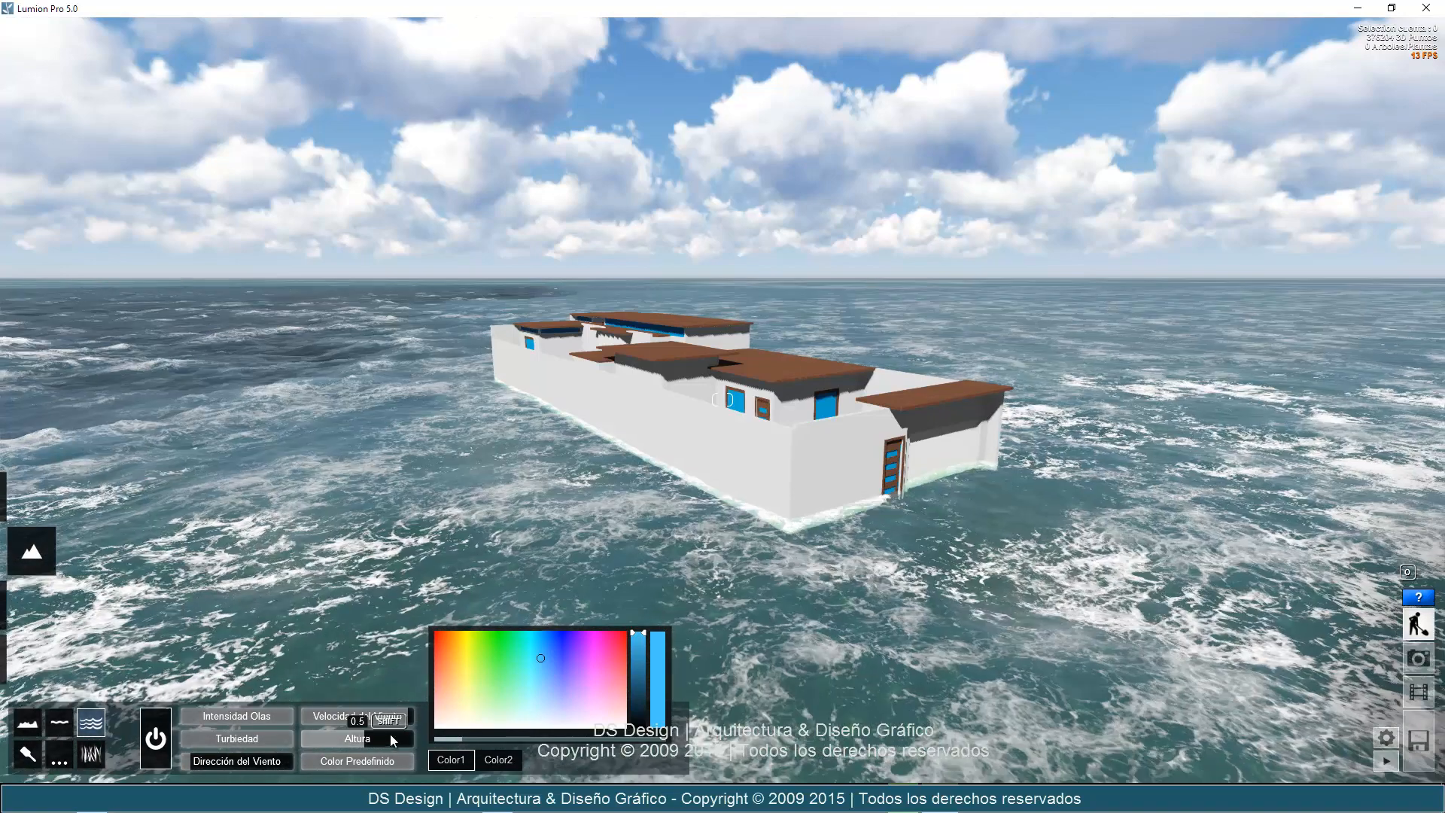
left_click(412, 739)
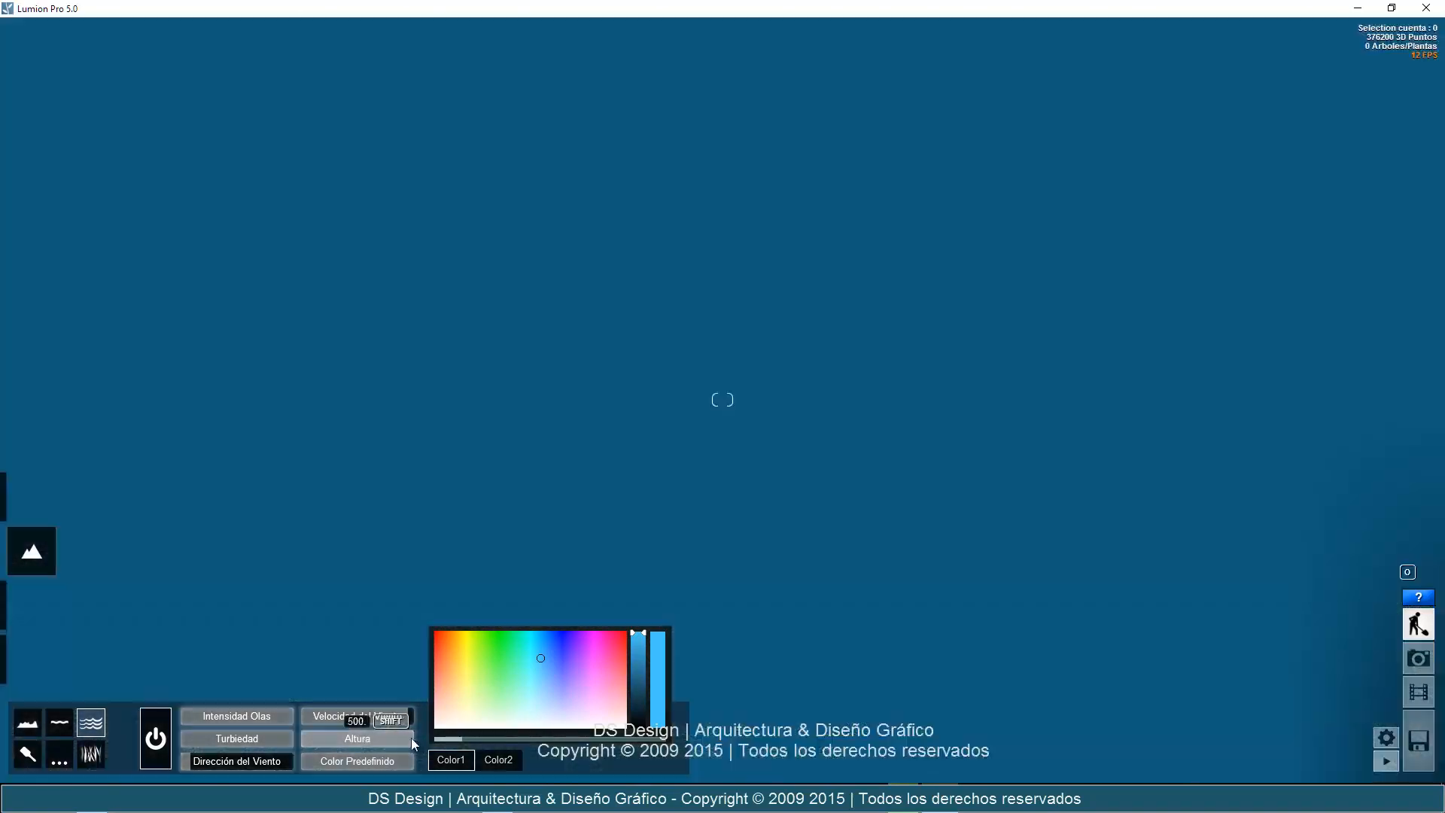
left_click_drag(412, 739, 356, 740)
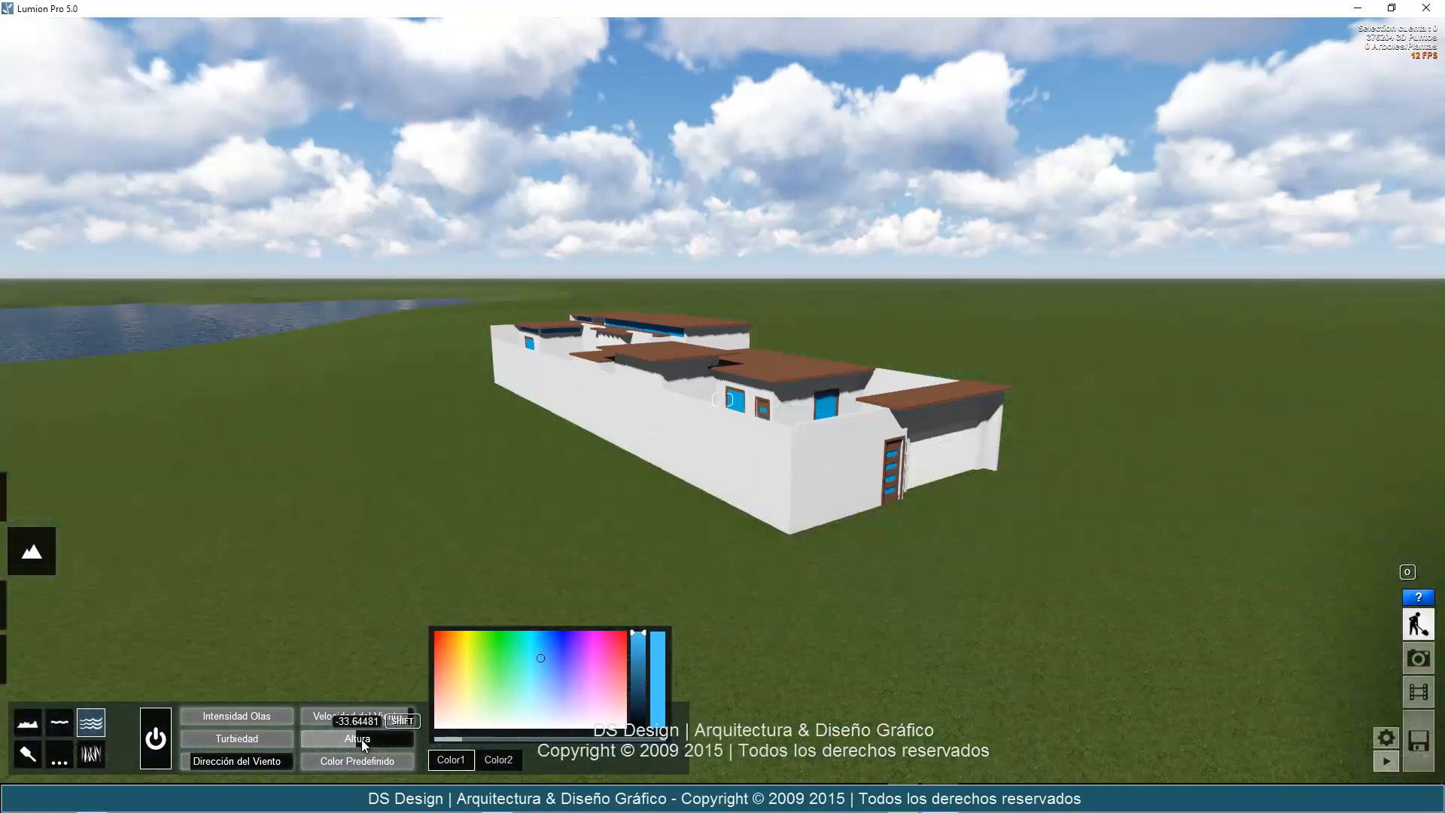
Try finer ocean heights, bringing the sea up from below the shore to about 0.1 around the house.
left_click_drag(366, 739, 395, 740, "shift")
left_click_drag(366, 741, 360, 740)
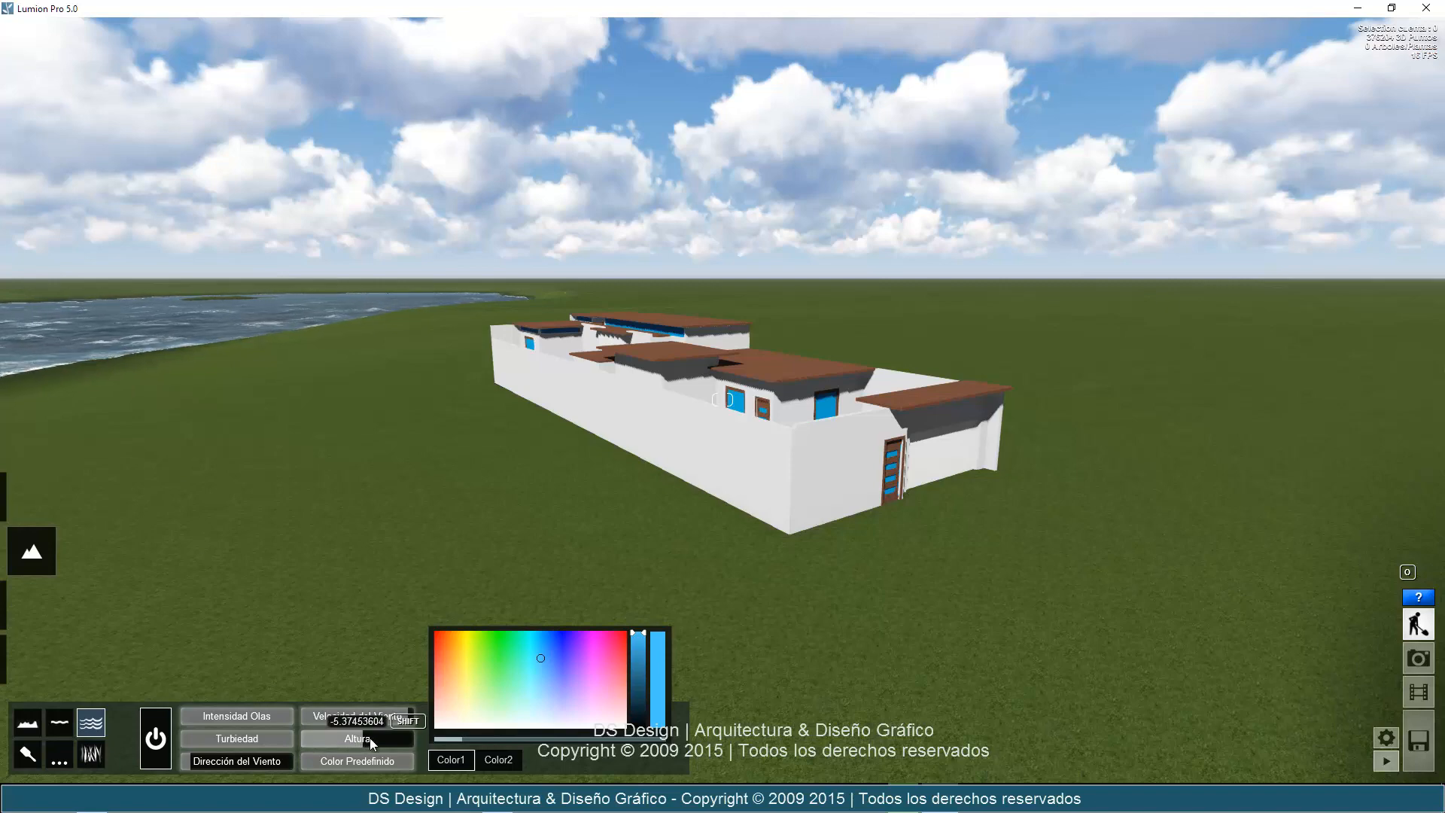
left_click_drag(388, 738, 531, 732)
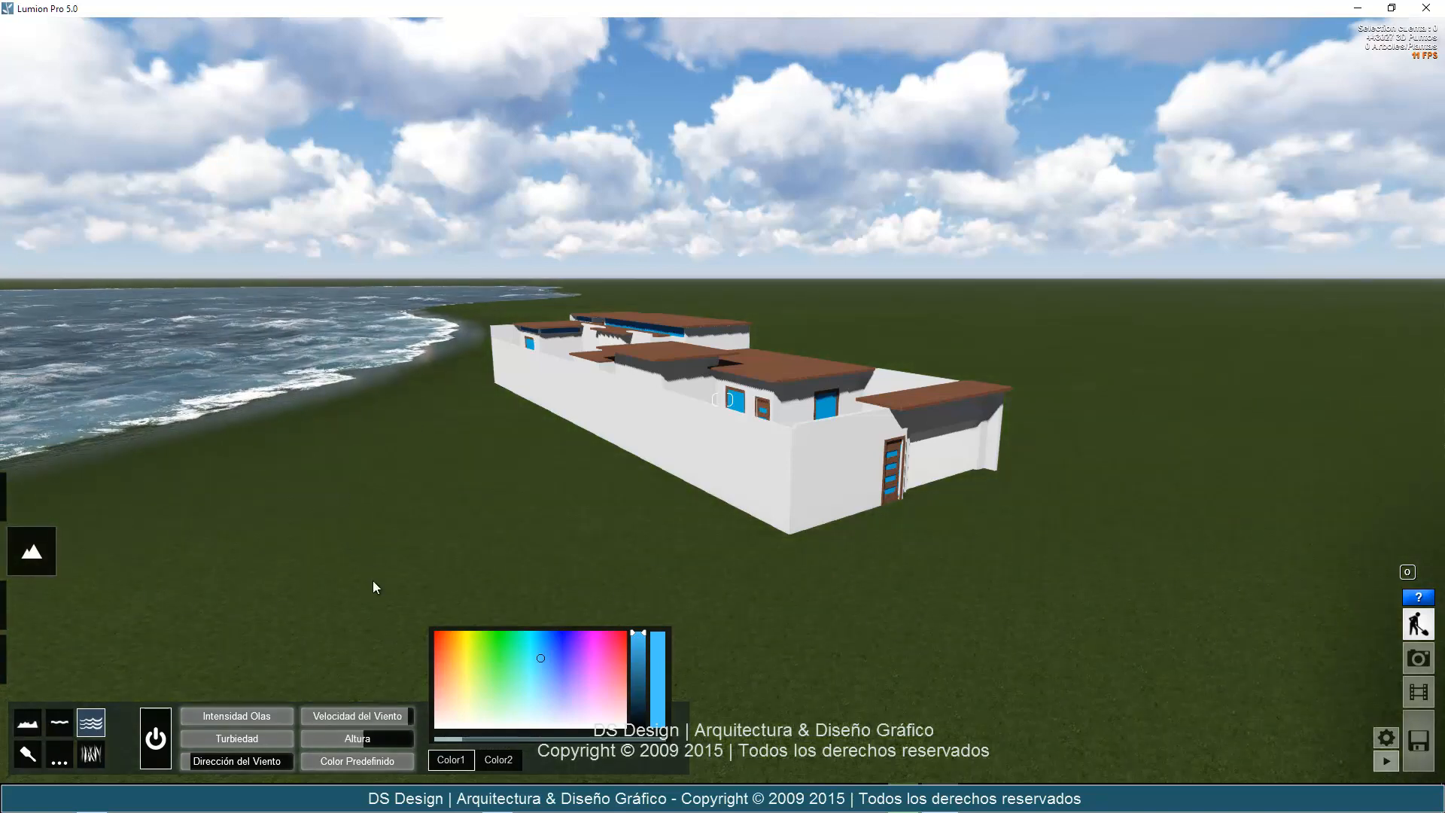
left_click_drag(359, 738, 387, 737)
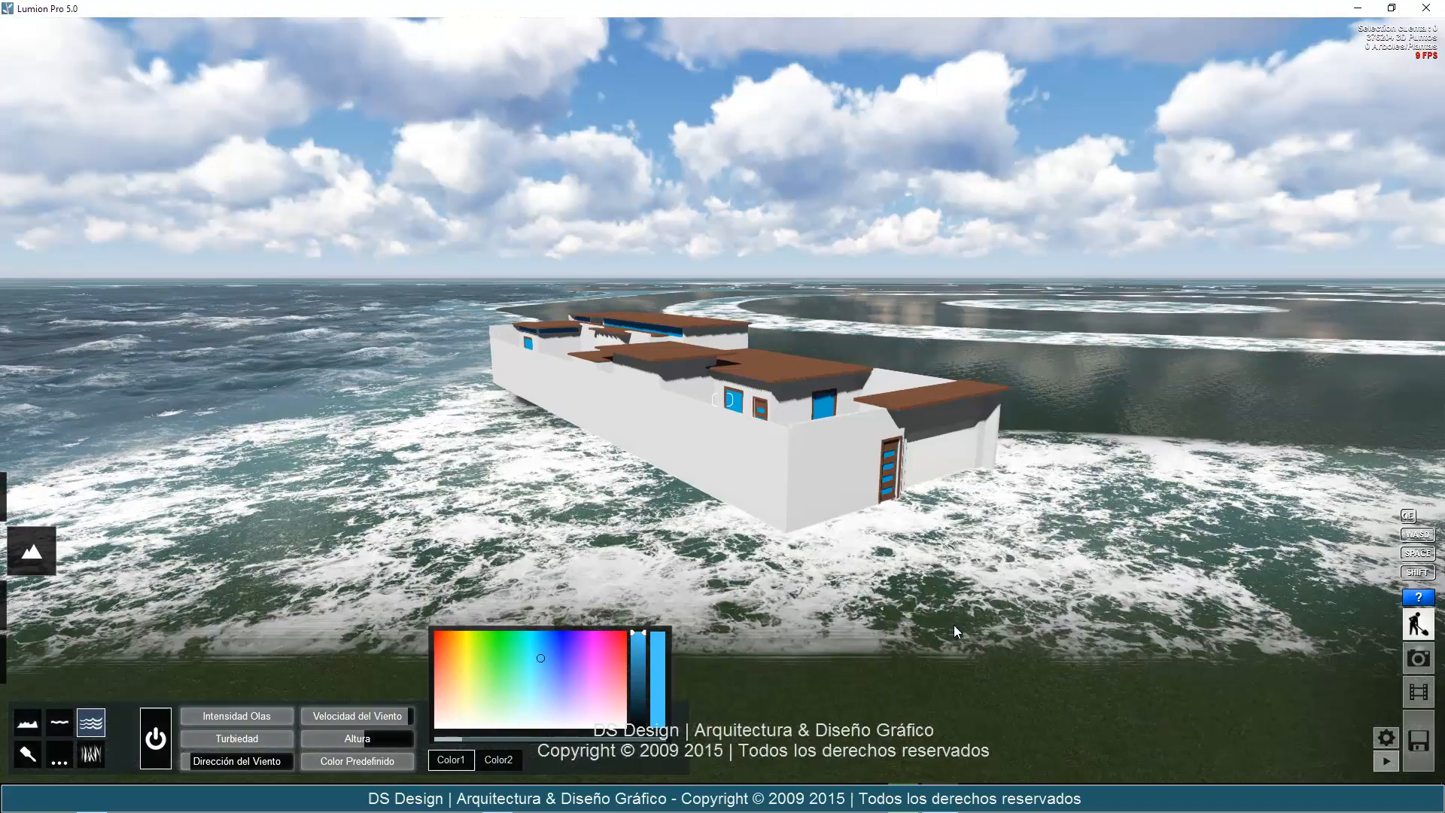
Inspect the shoreline beside the house, then raise the ocean height until the waves partly submerge the house's walls and door.
key("d")
mouse_move(956, 627)
right_mouse_down()
mouse_move(941, 625)
mouse_move(955, 626)
right_mouse_up()
key("s")
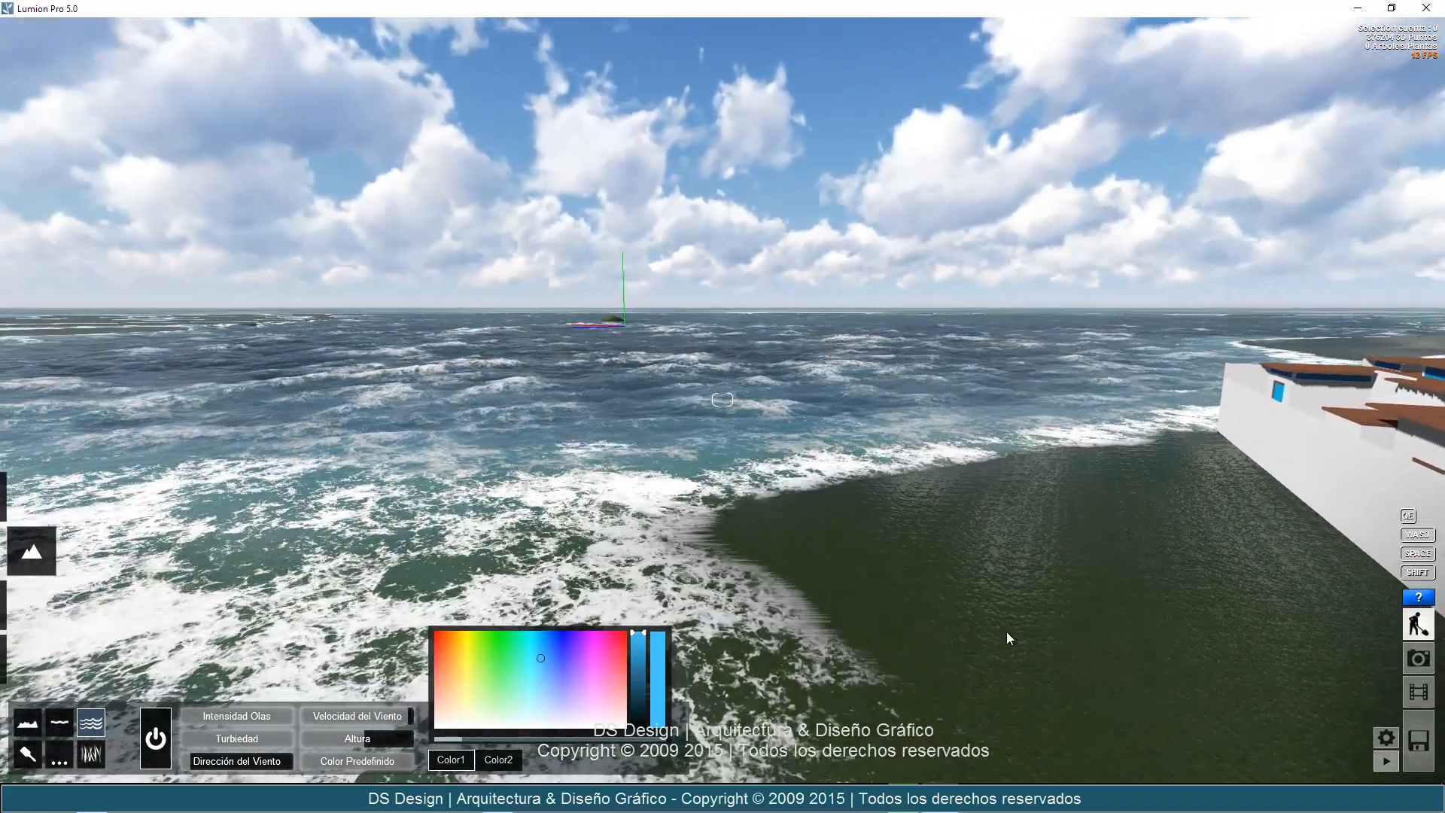
right_click_drag(1006, 631, 953, 627)
key("w")
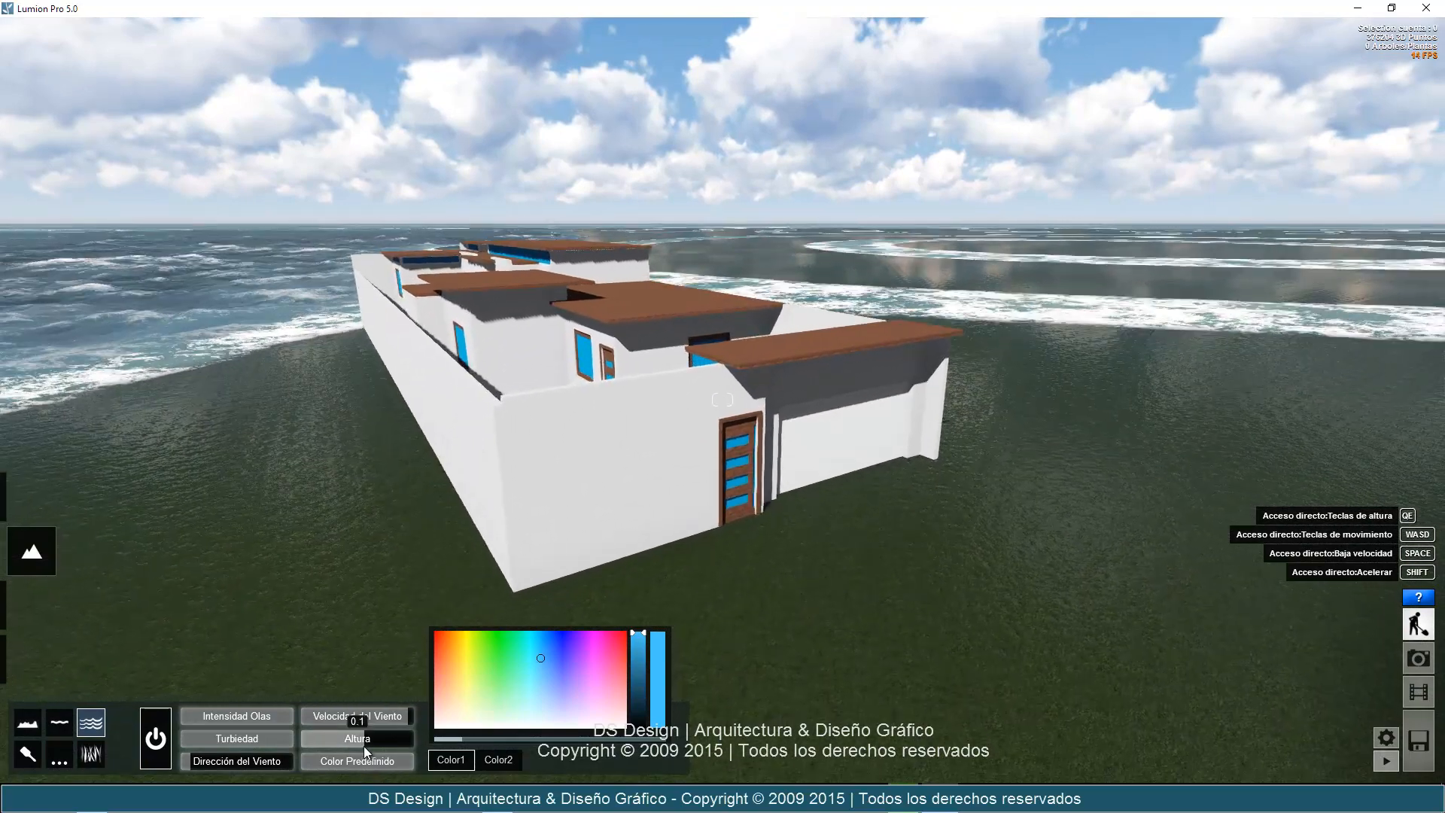
left_click_drag(363, 746, 439, 742)
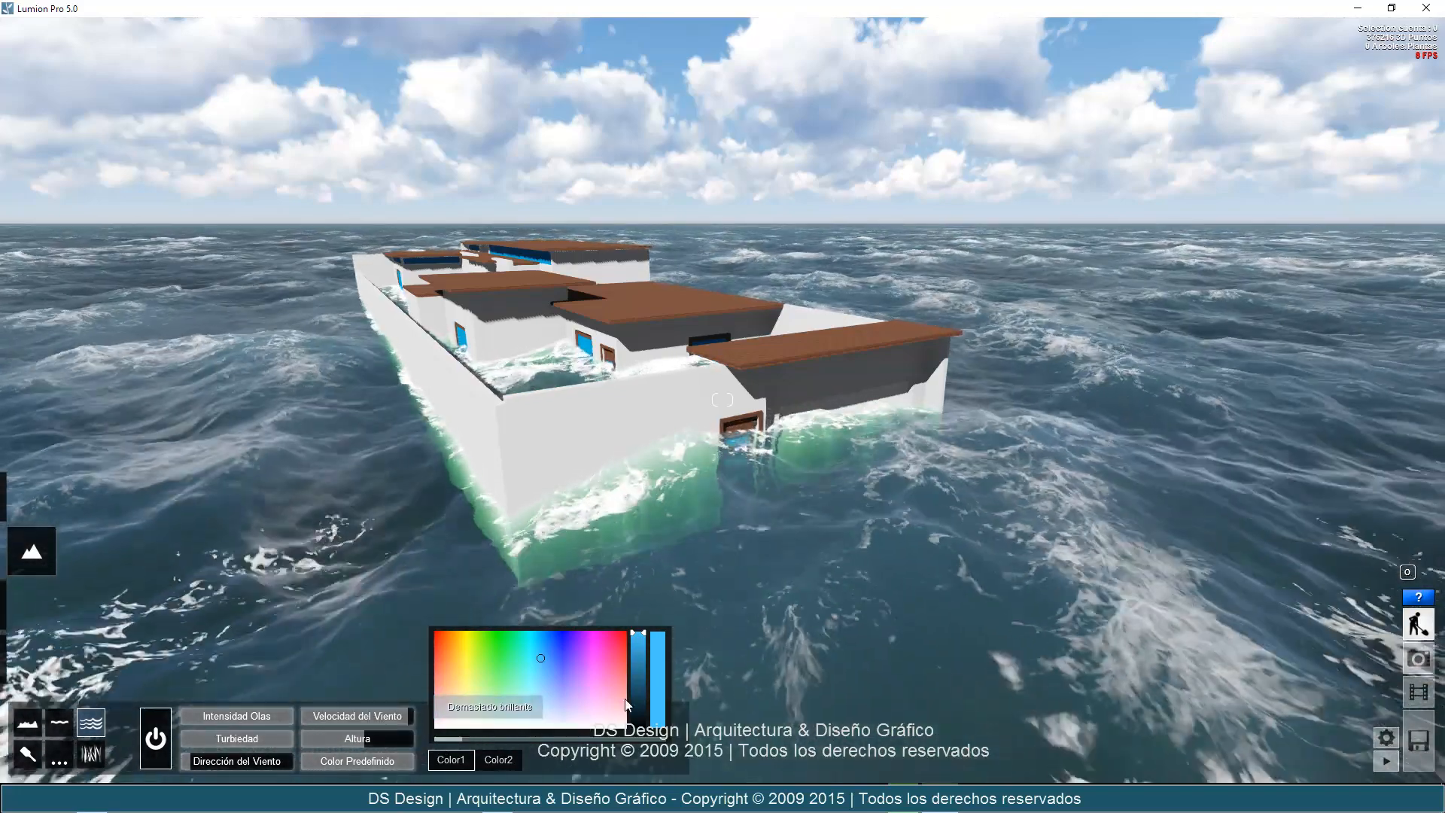
Try purple and deep blue as the ocean's Color1 and settle on a light blue.
left_click(567, 657)
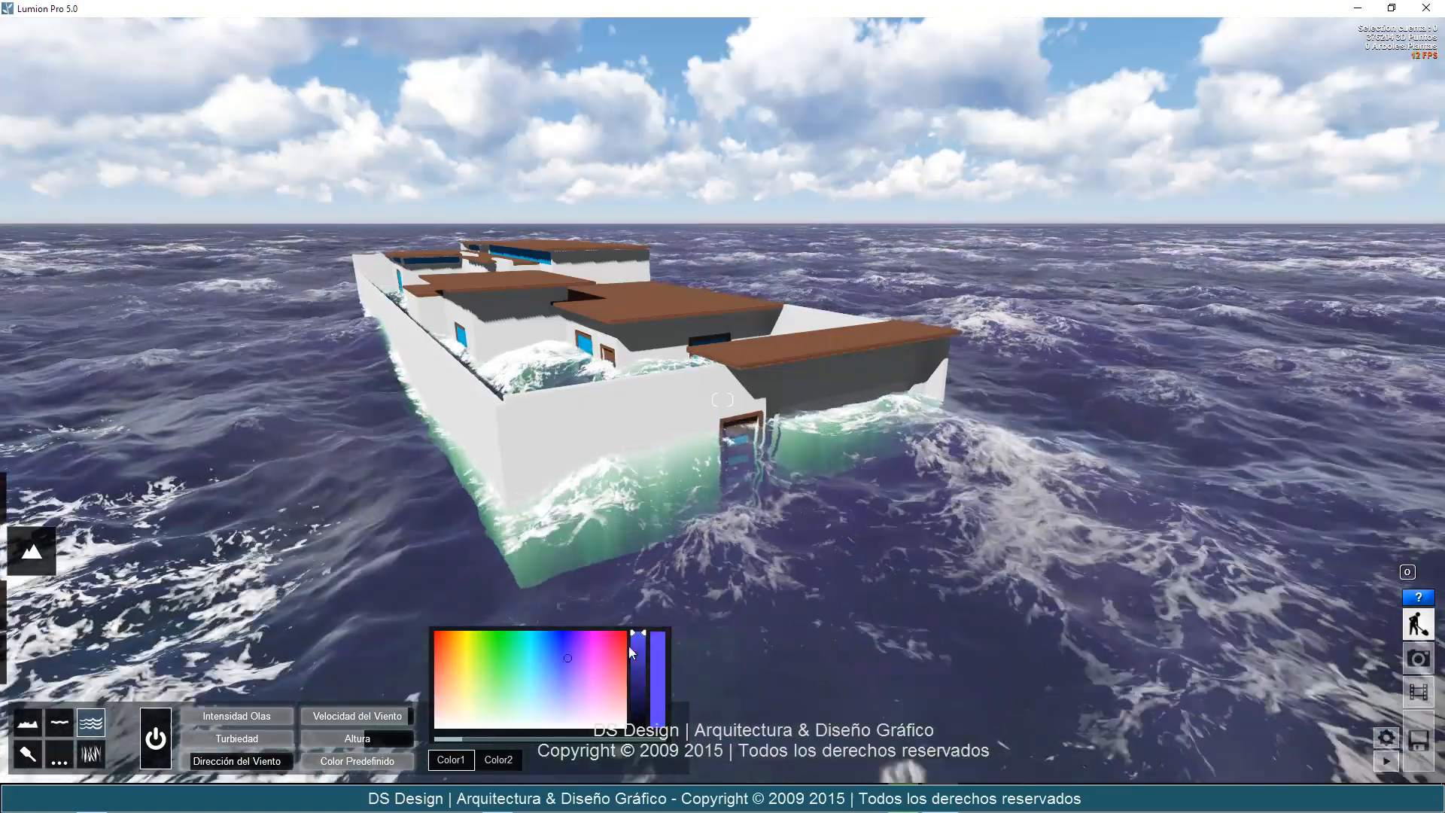
left_click(593, 645)
left_click(561, 642)
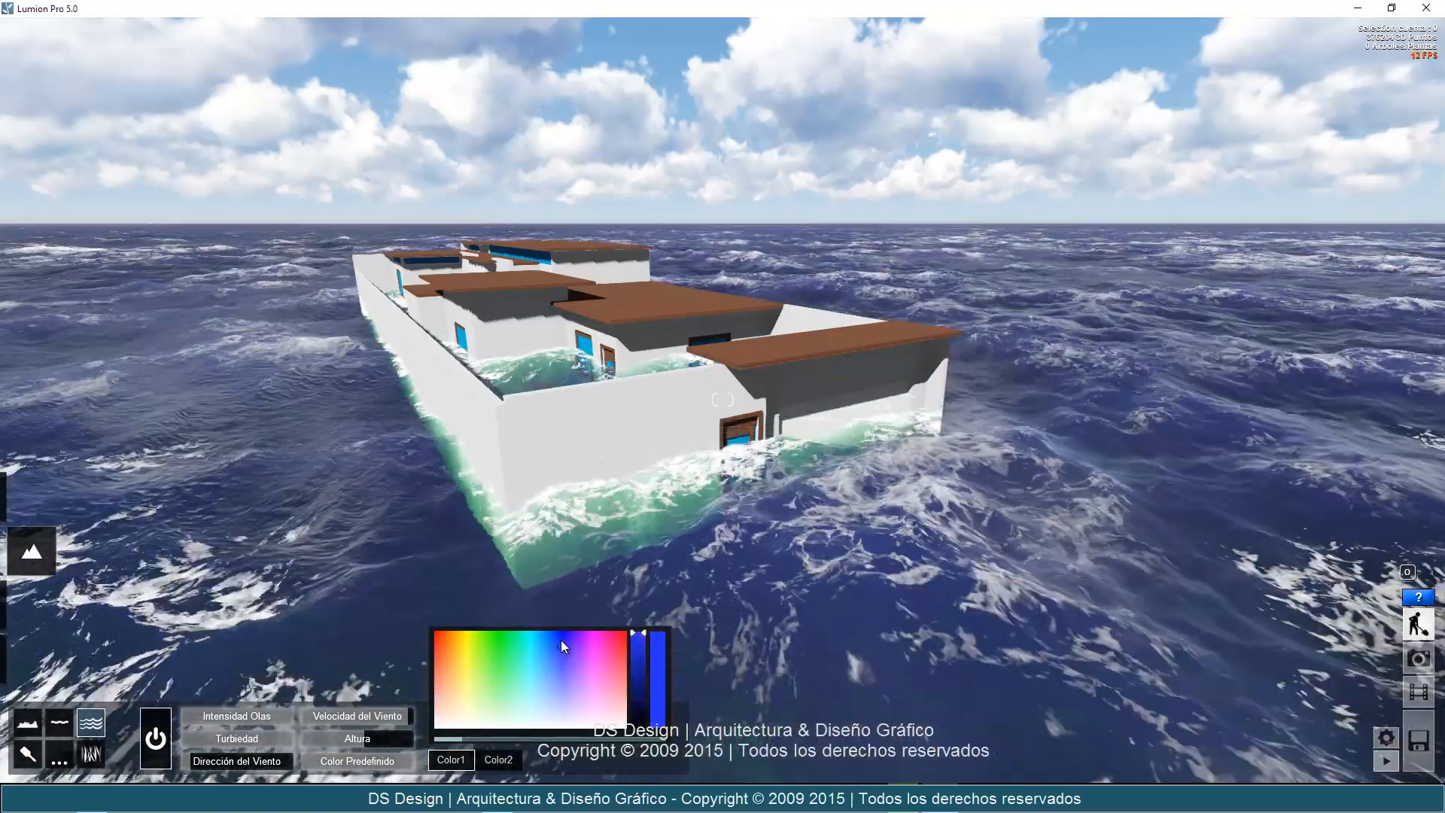
left_click(536, 647)
left_click(544, 645)
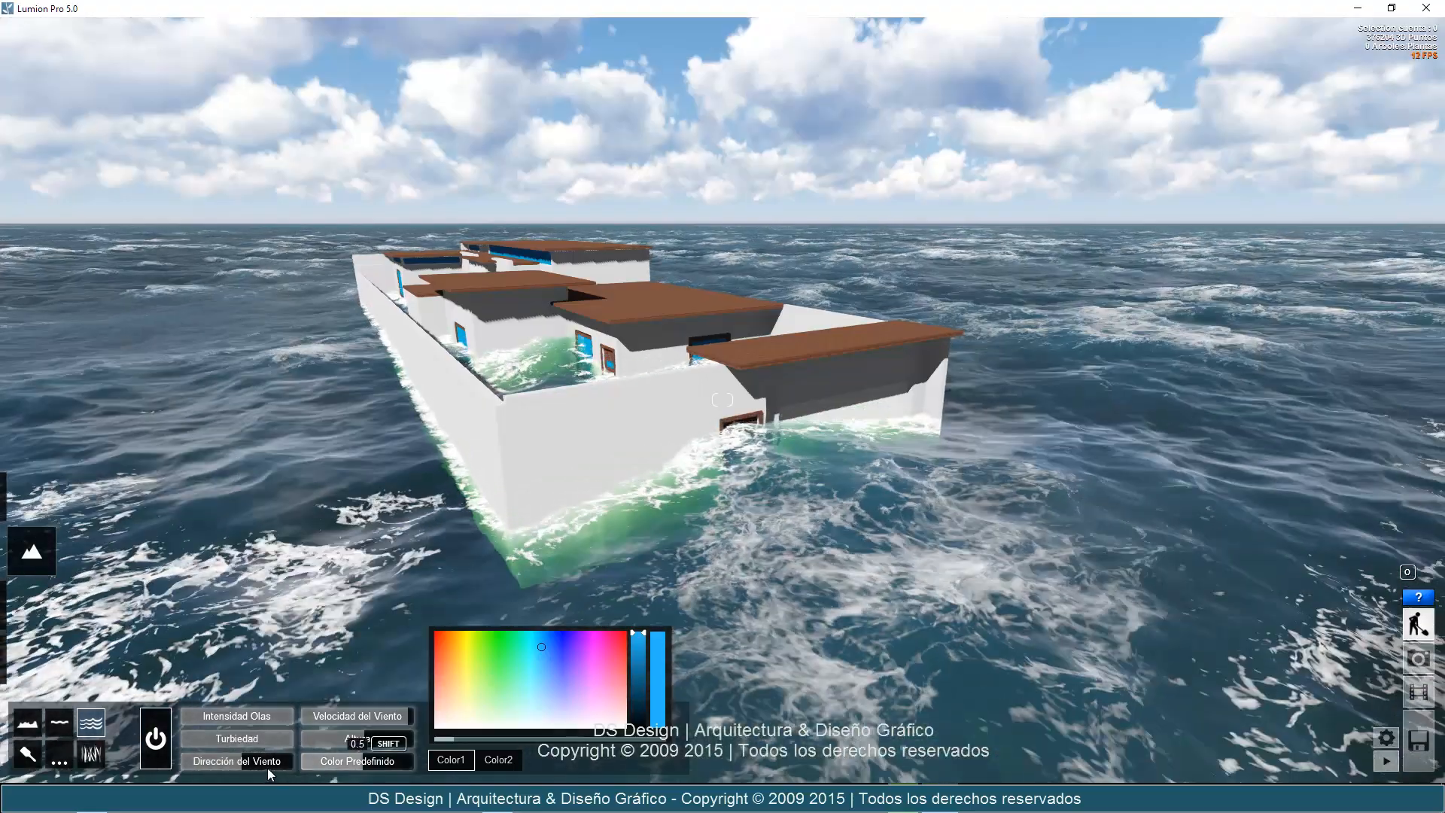
Adjust the ocean's wind direction and set its Color2 to magenta pink.
mouse_move(253, 764)
left_mouse_down()
mouse_move(275, 759)
mouse_move(207, 765)
mouse_move(254, 765)
left_mouse_up()
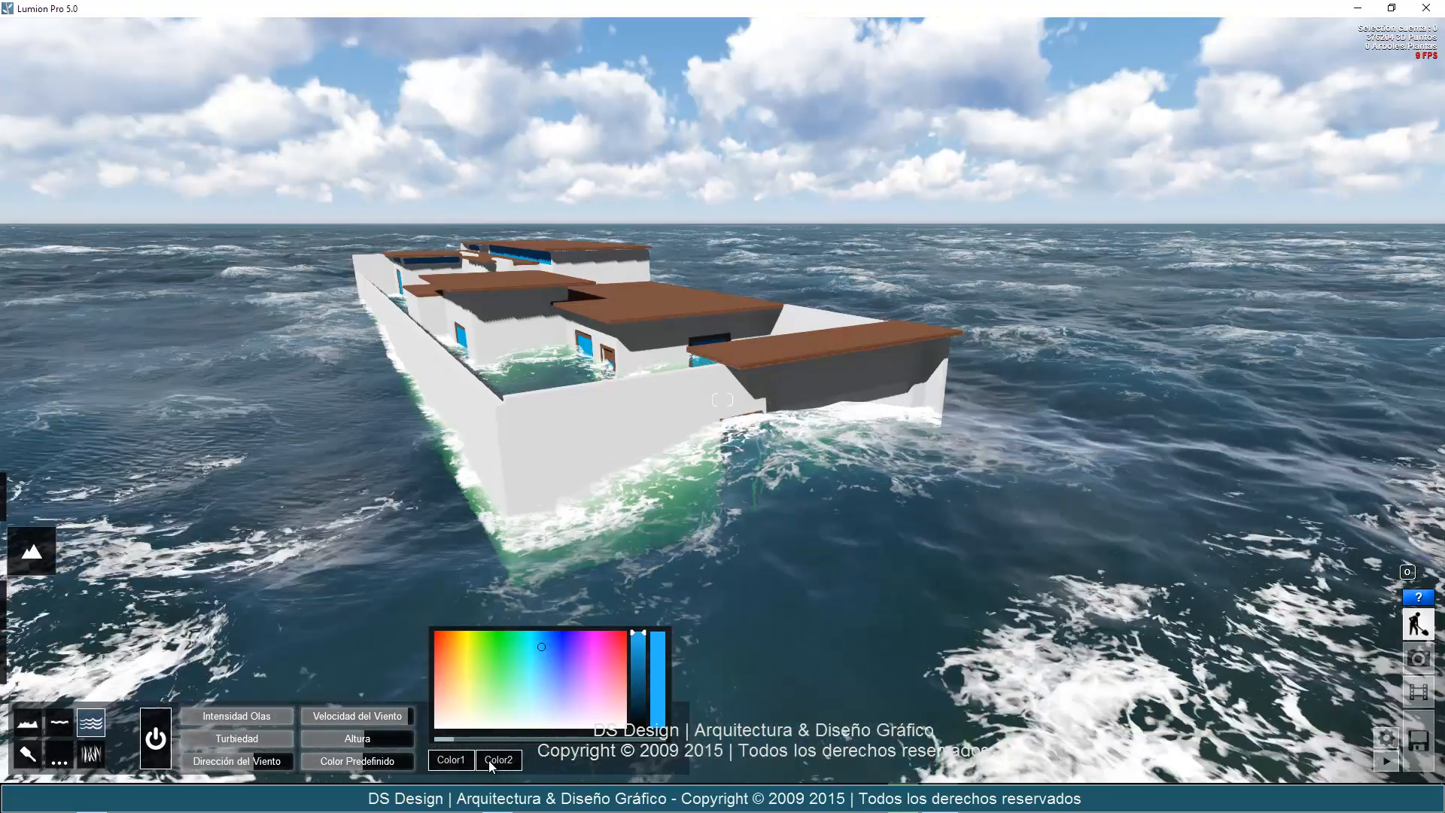
left_click(489, 761)
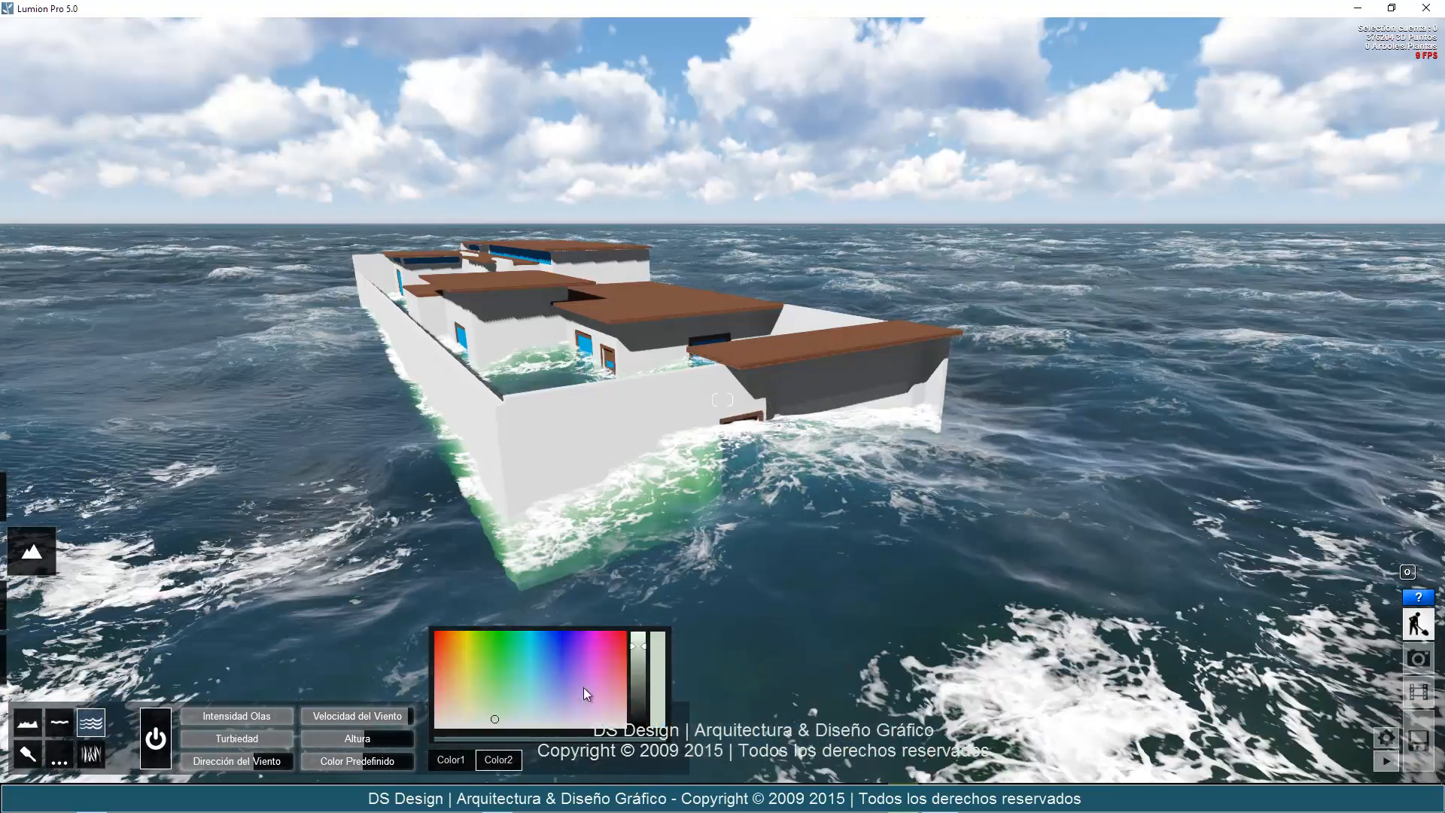
left_click(600, 652)
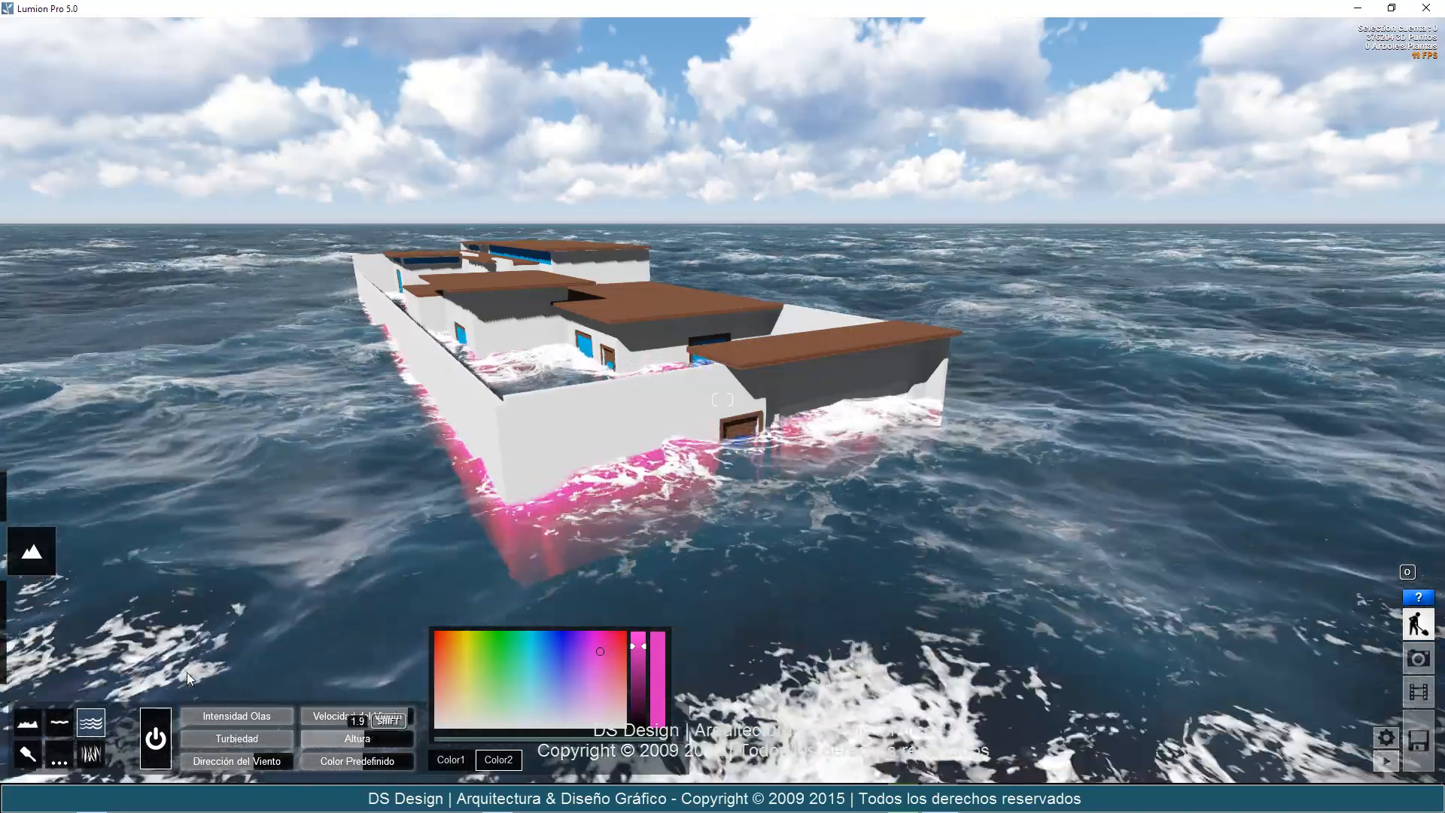
Switch the ocean off and bring the view around to the side of the house.
left_click(163, 734)
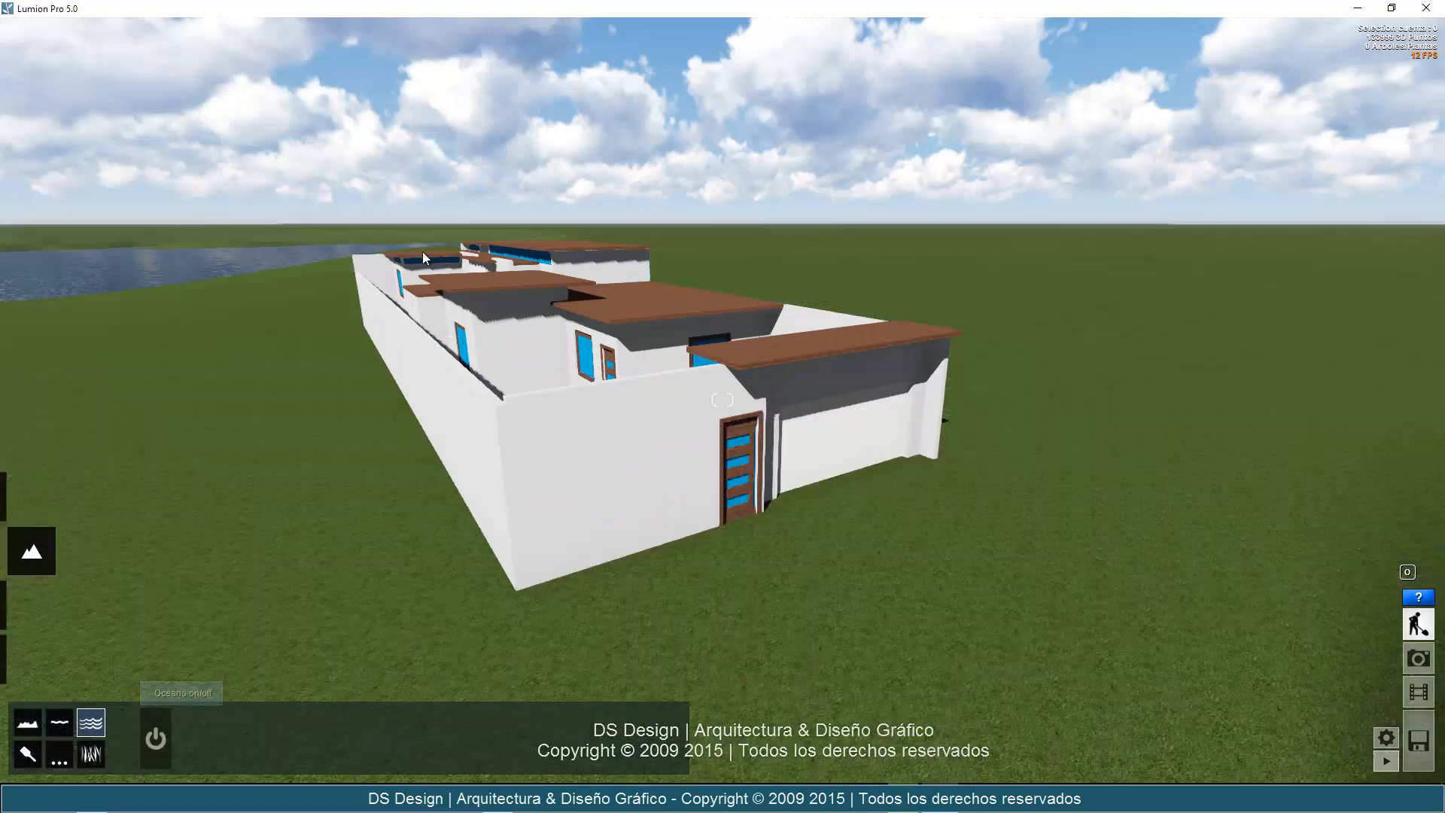
right_click_drag(339, 549, 508, 512)
key("a")
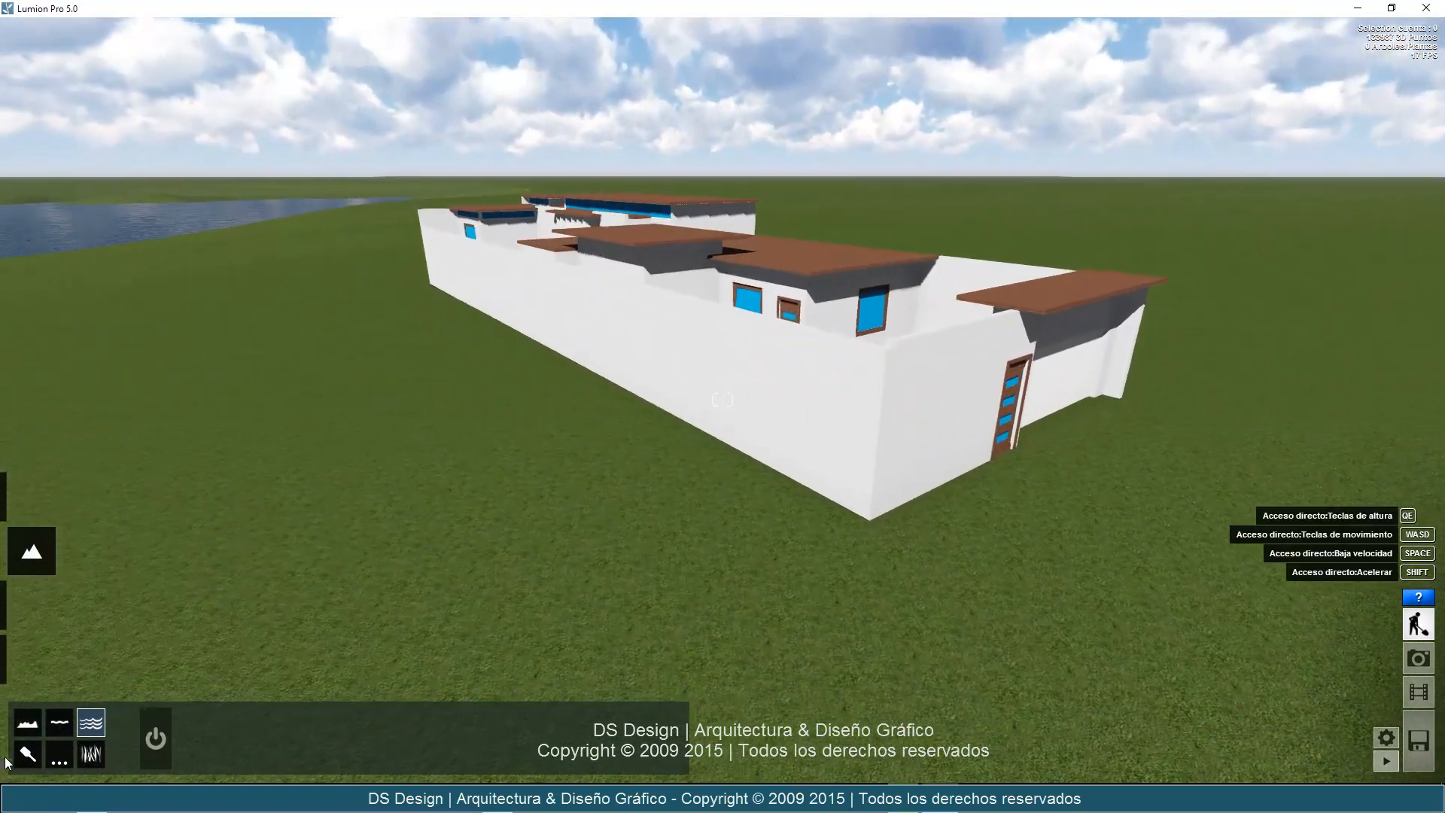
Activate terrain painting at the lake's edge and change the third paint texture to Arena de Egipto1.
left_click(28, 755)
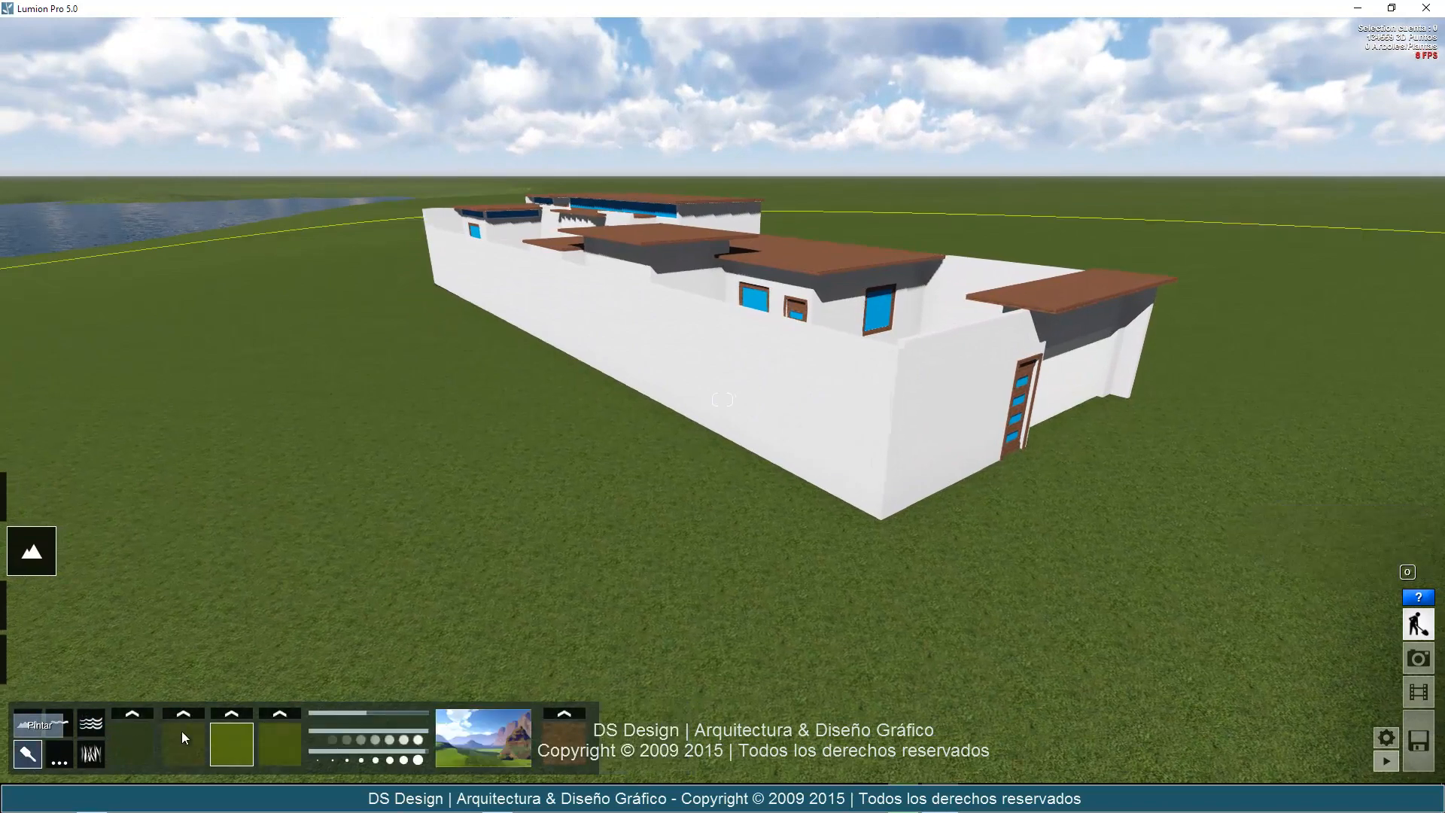
key("d")
key("a")
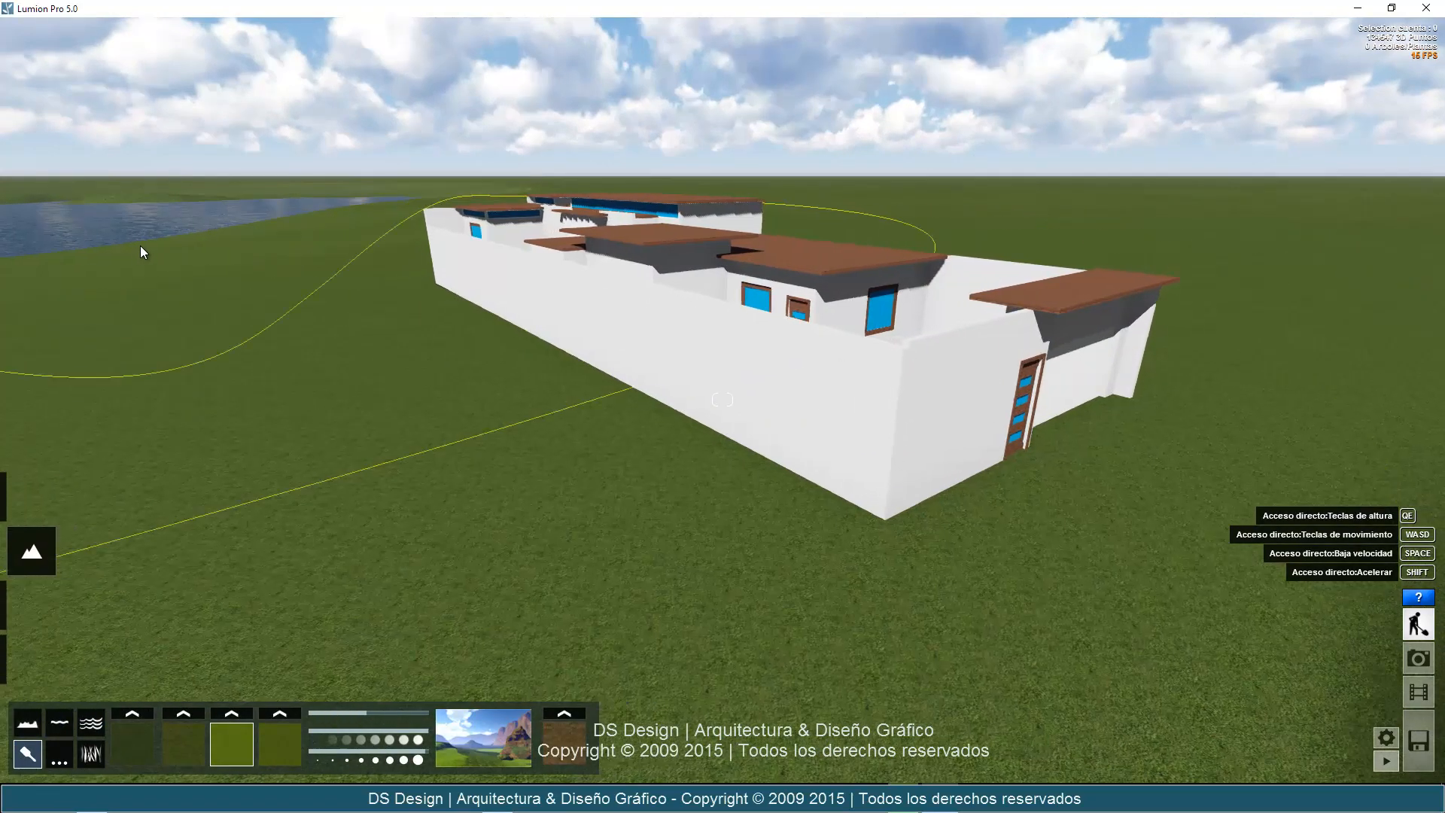
right_click_drag(324, 296, 218, 173)
key("w")
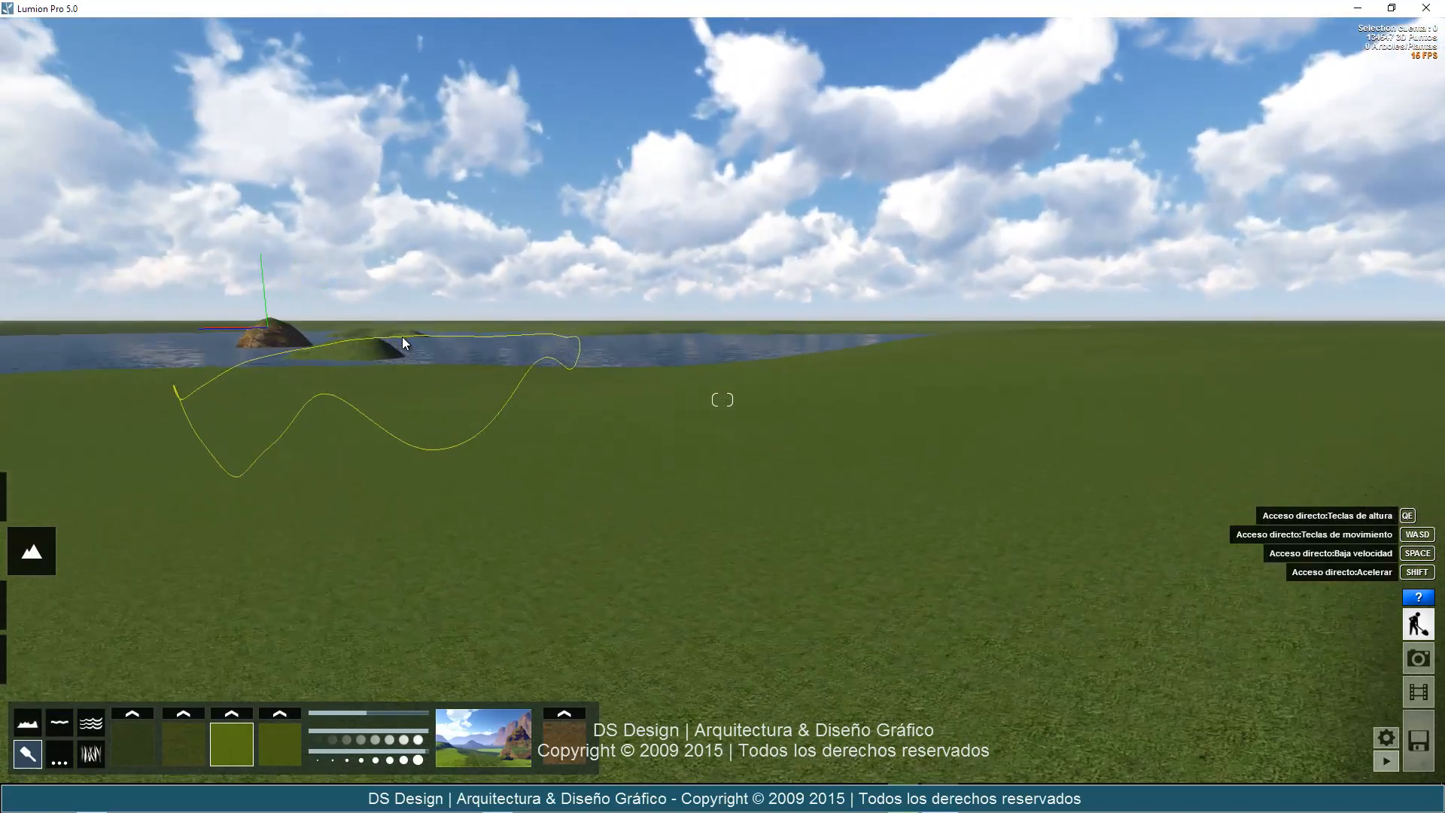
right_click_drag(416, 342, 419, 345)
key("w")
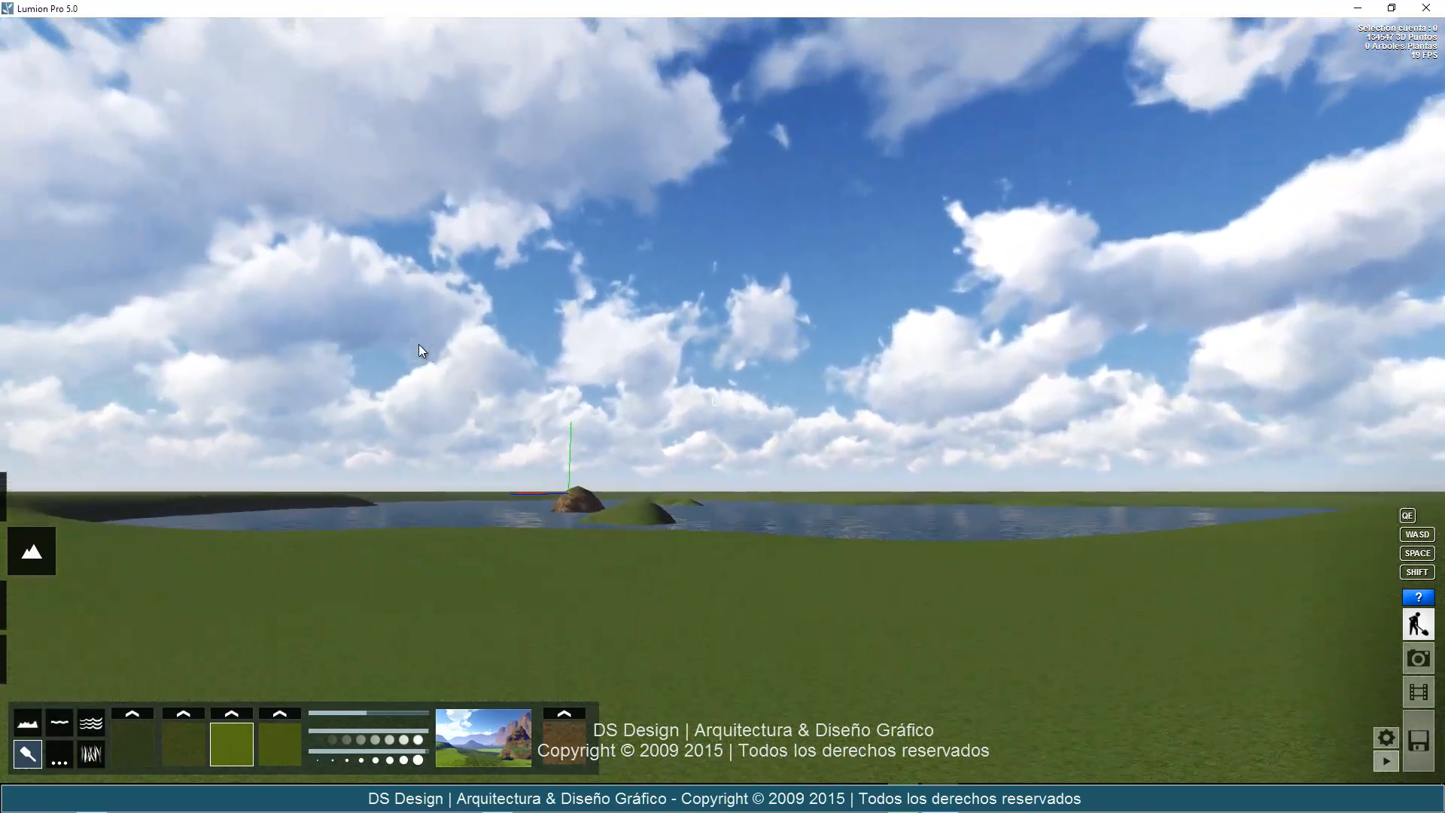
key("w")
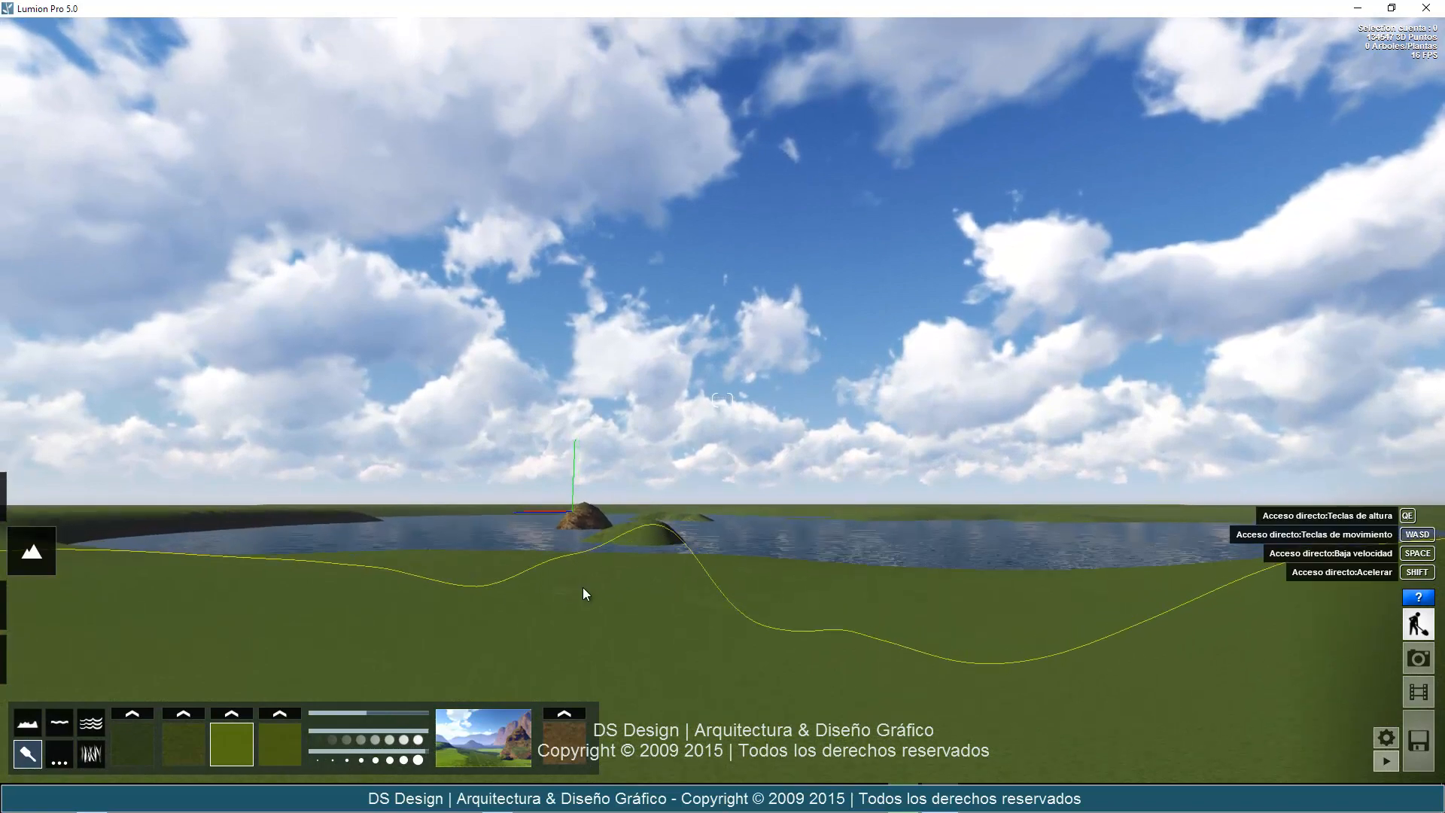
key("w")
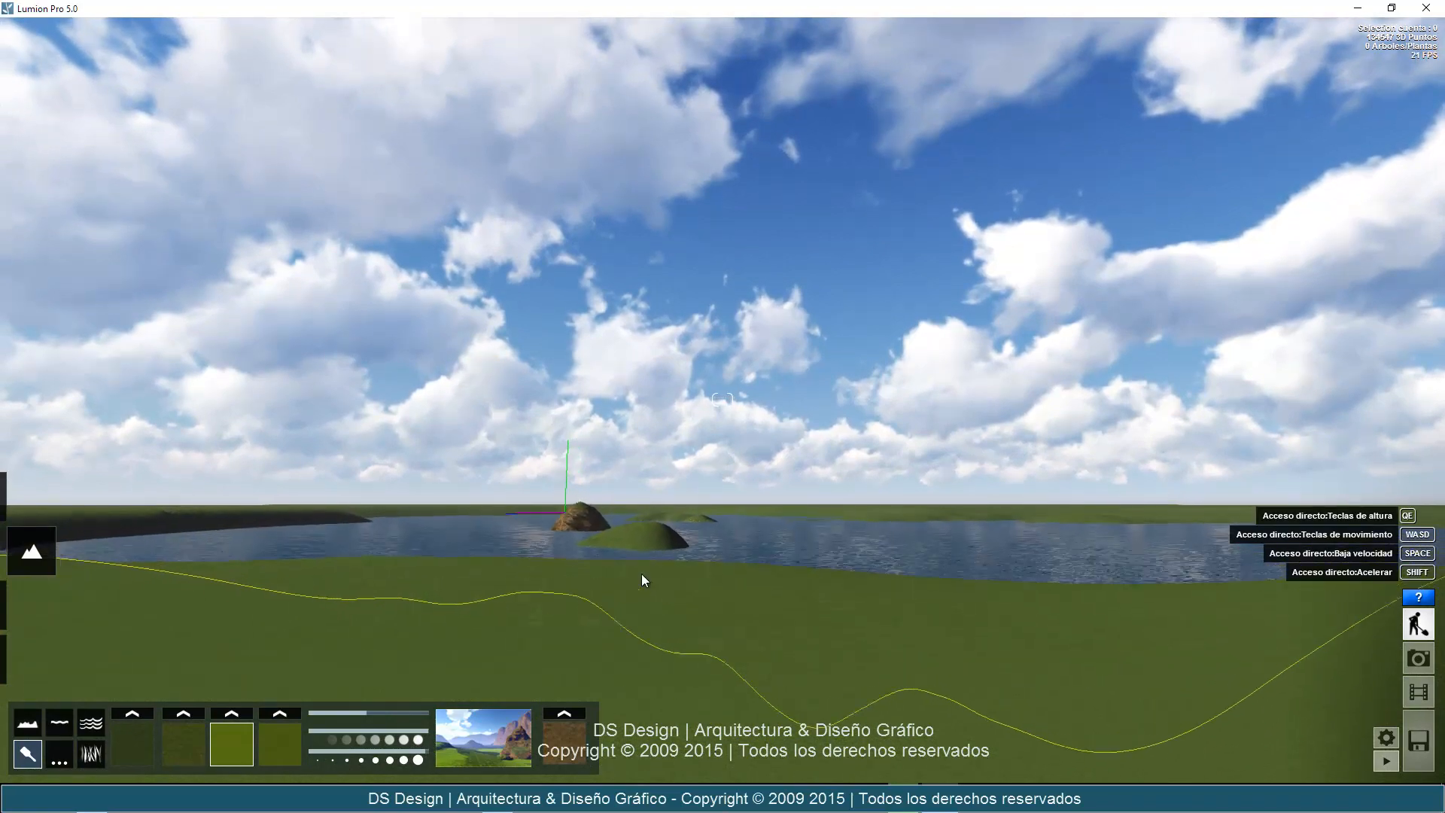
key("w")
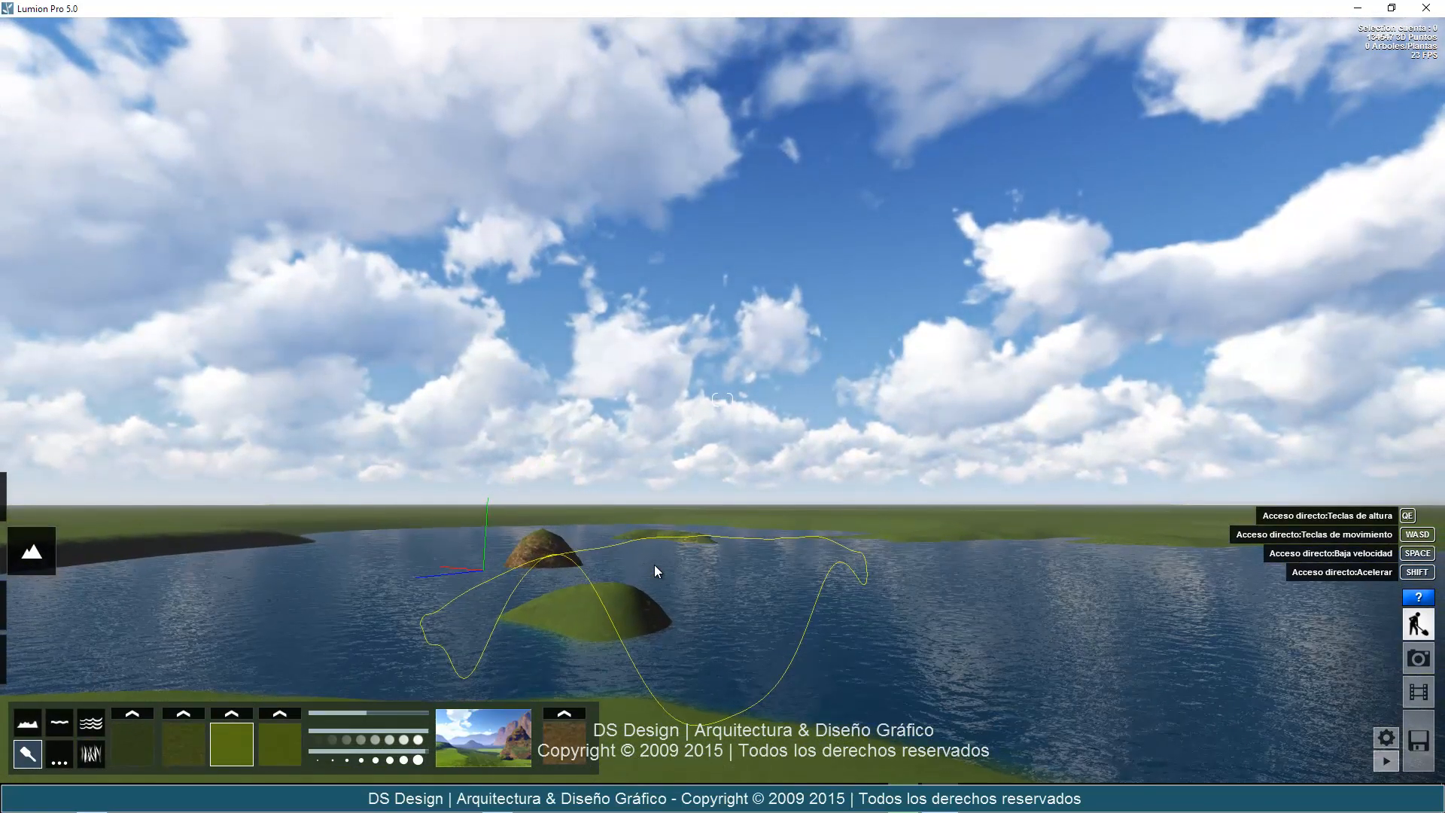
key("w")
right_click_drag(697, 624, 648, 590)
key("w")
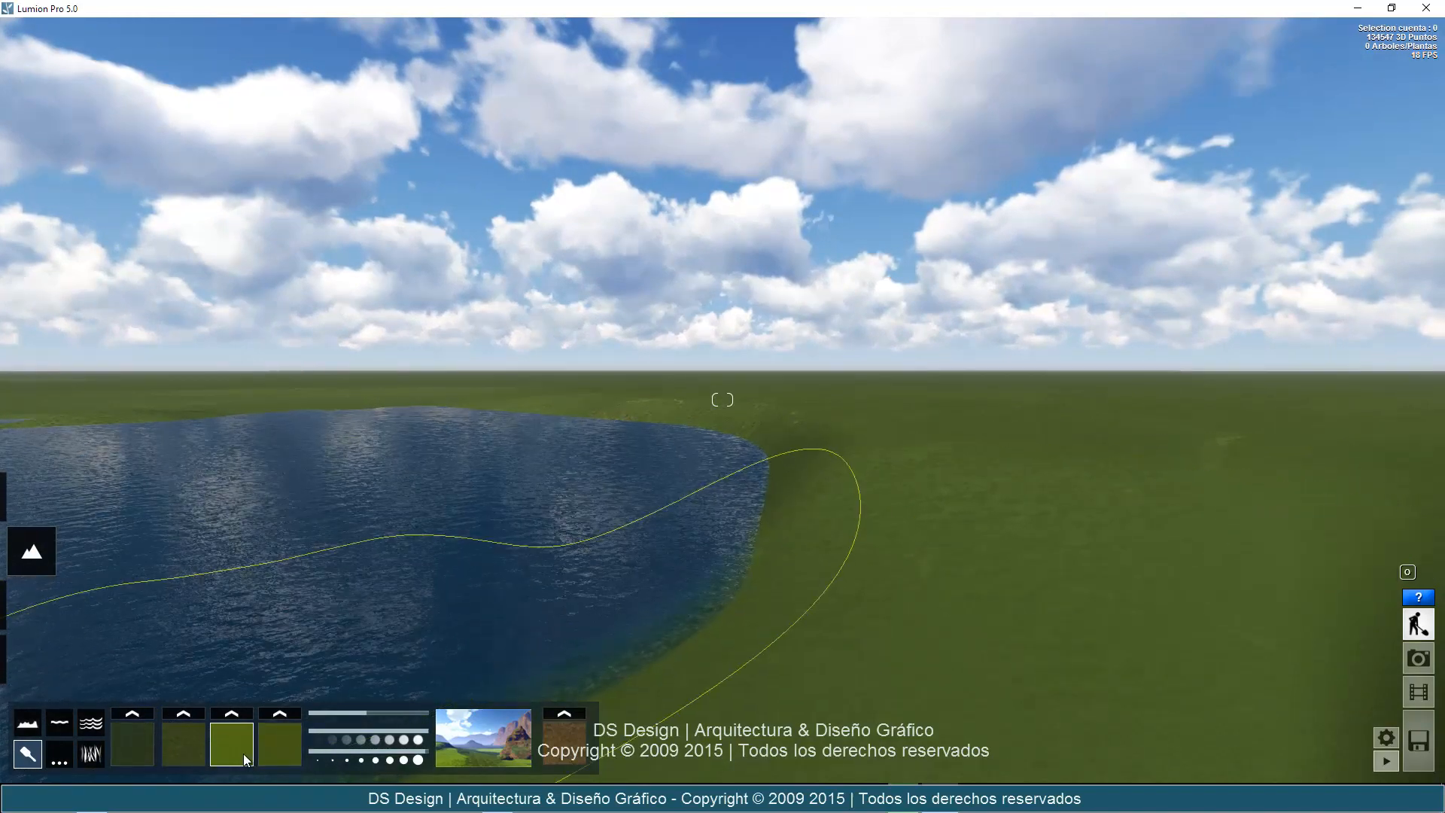
left_click(233, 715)
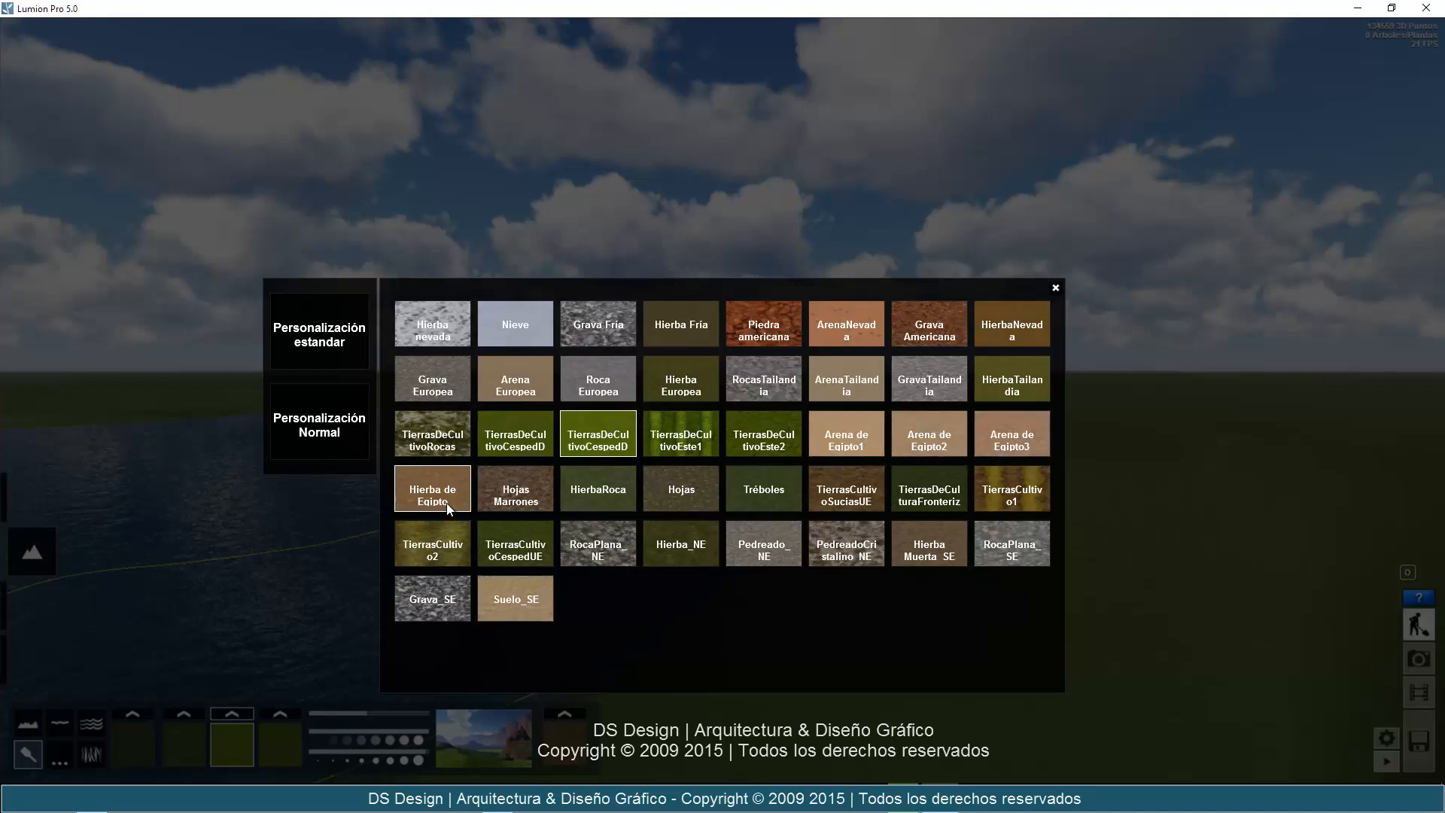
left_click(853, 441)
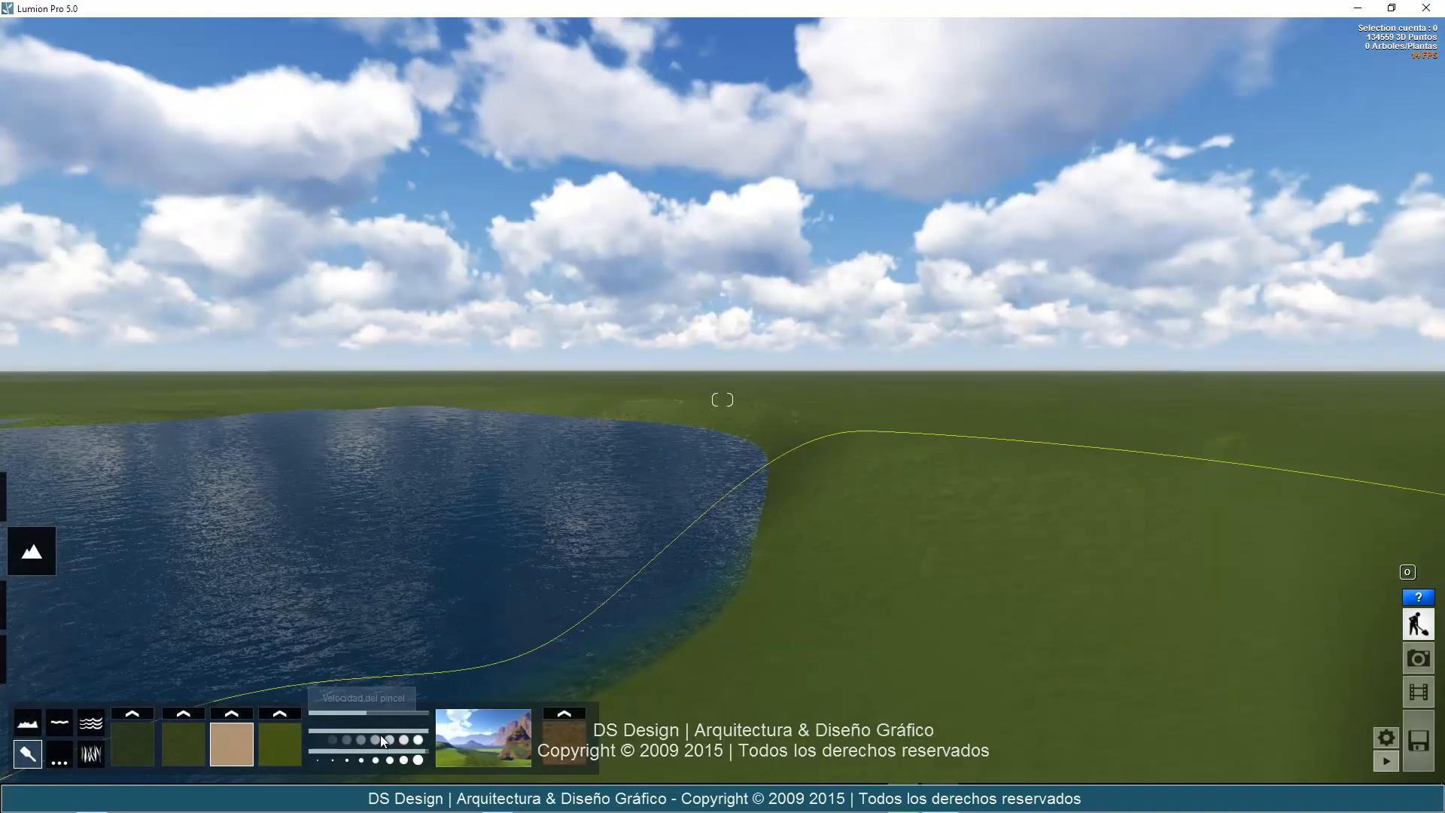
Reduce the brush speed and size, then make a short sand paint stroke along the lake's shore.
left_click_drag(375, 730, 322, 731)
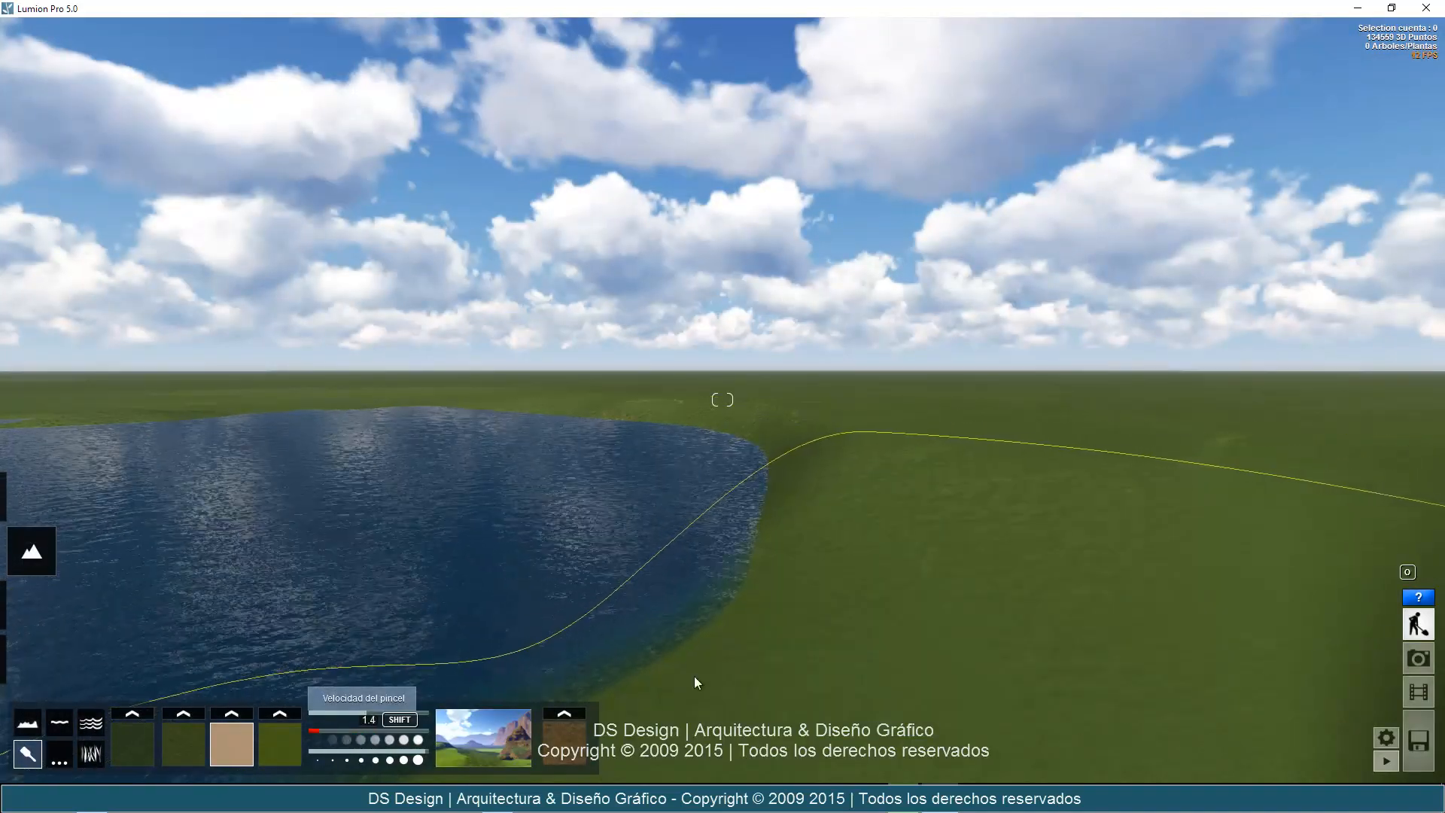
left_click(324, 756)
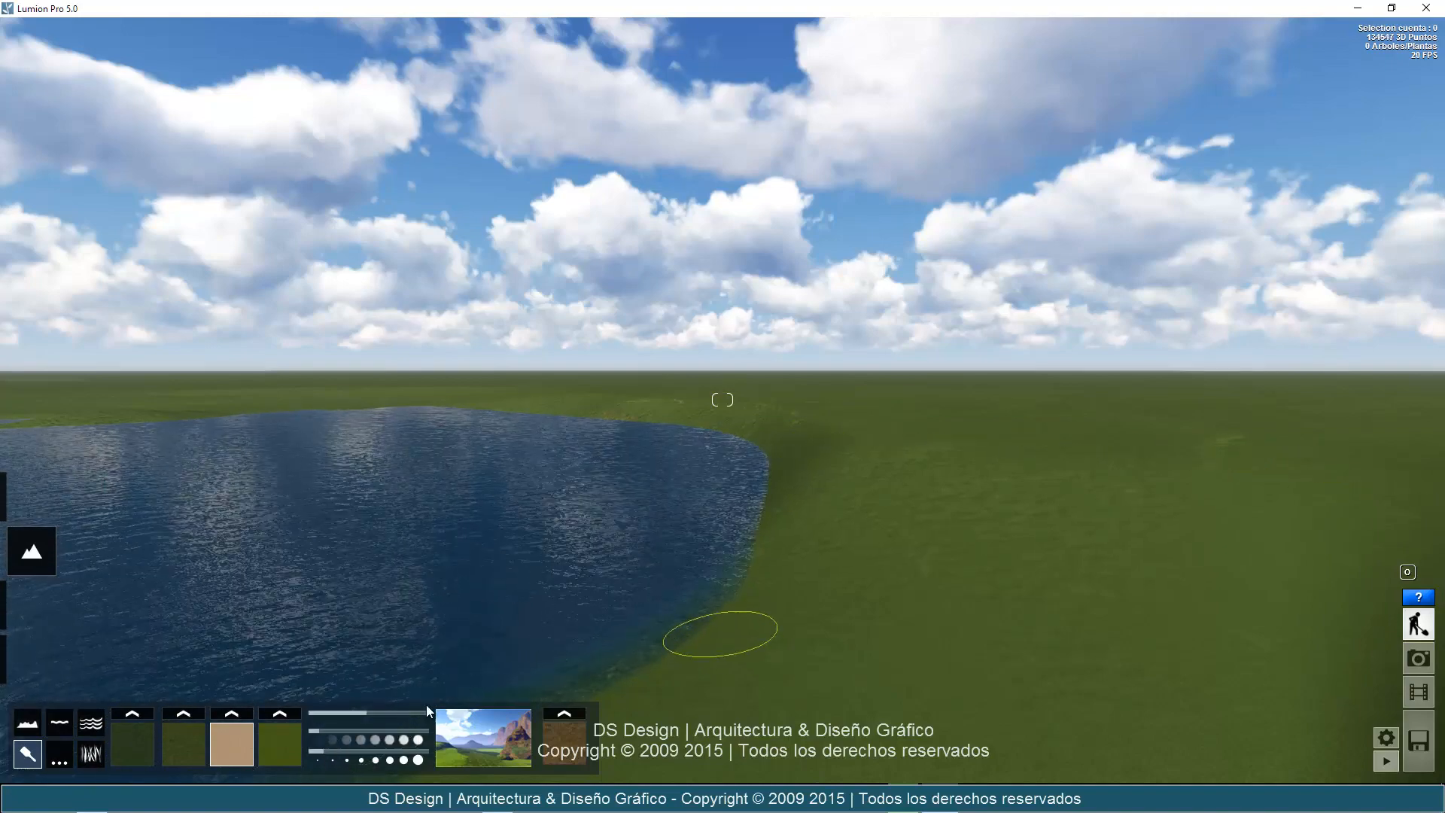
left_click(339, 733)
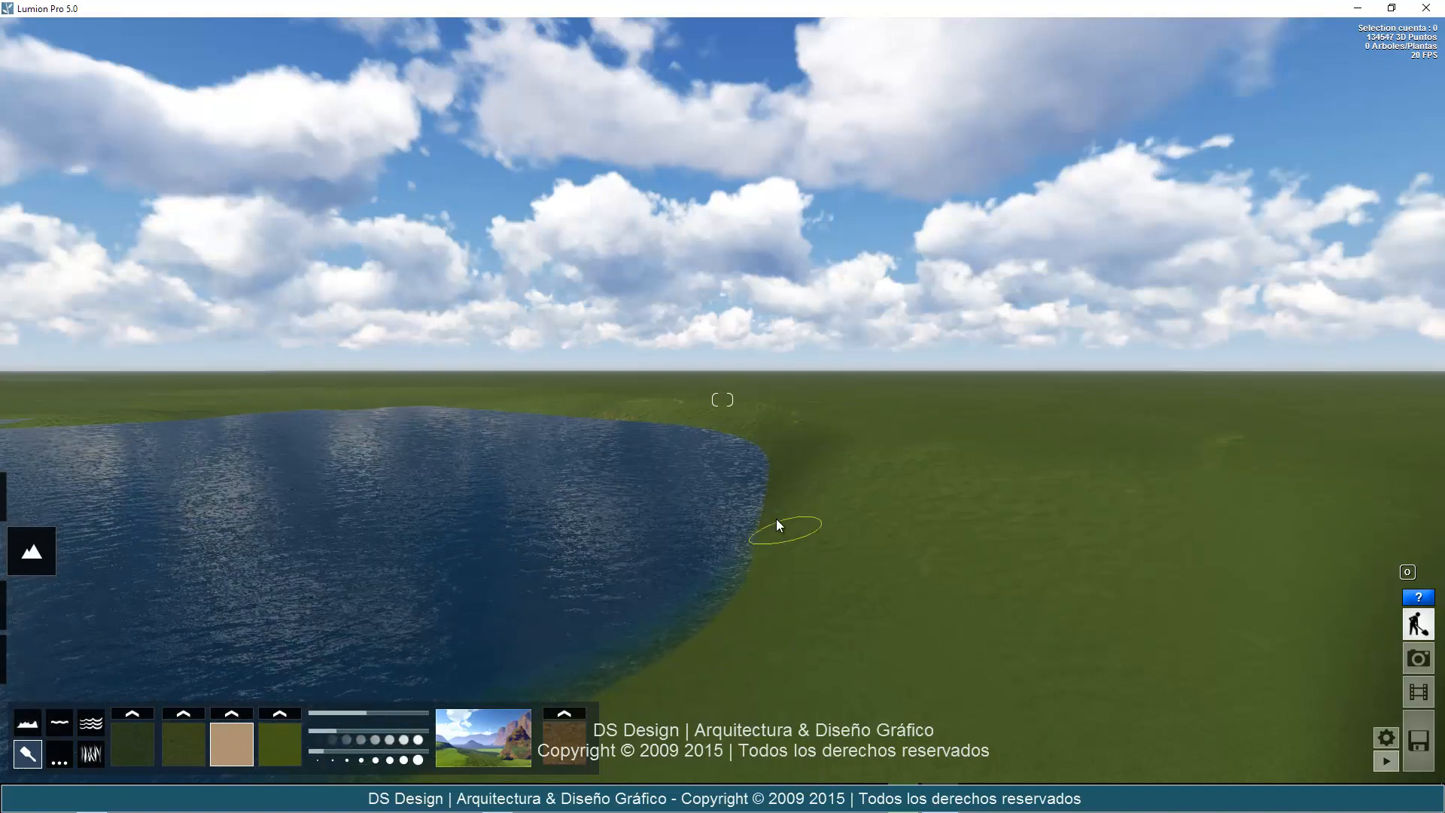
mouse_move(776, 519)
left_mouse_down()
mouse_move(751, 604)
mouse_move(772, 596)
left_mouse_up()
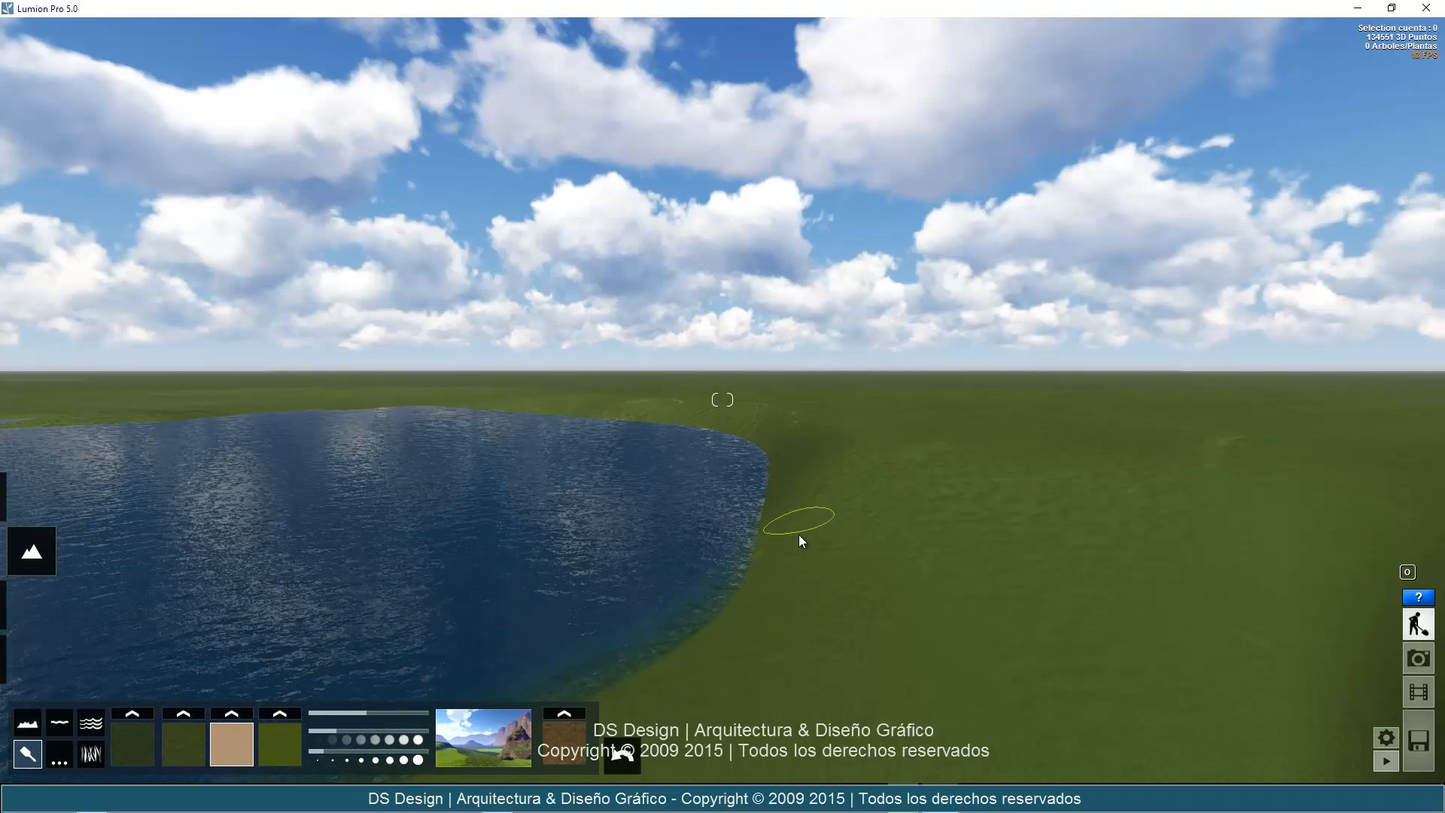
key("w")
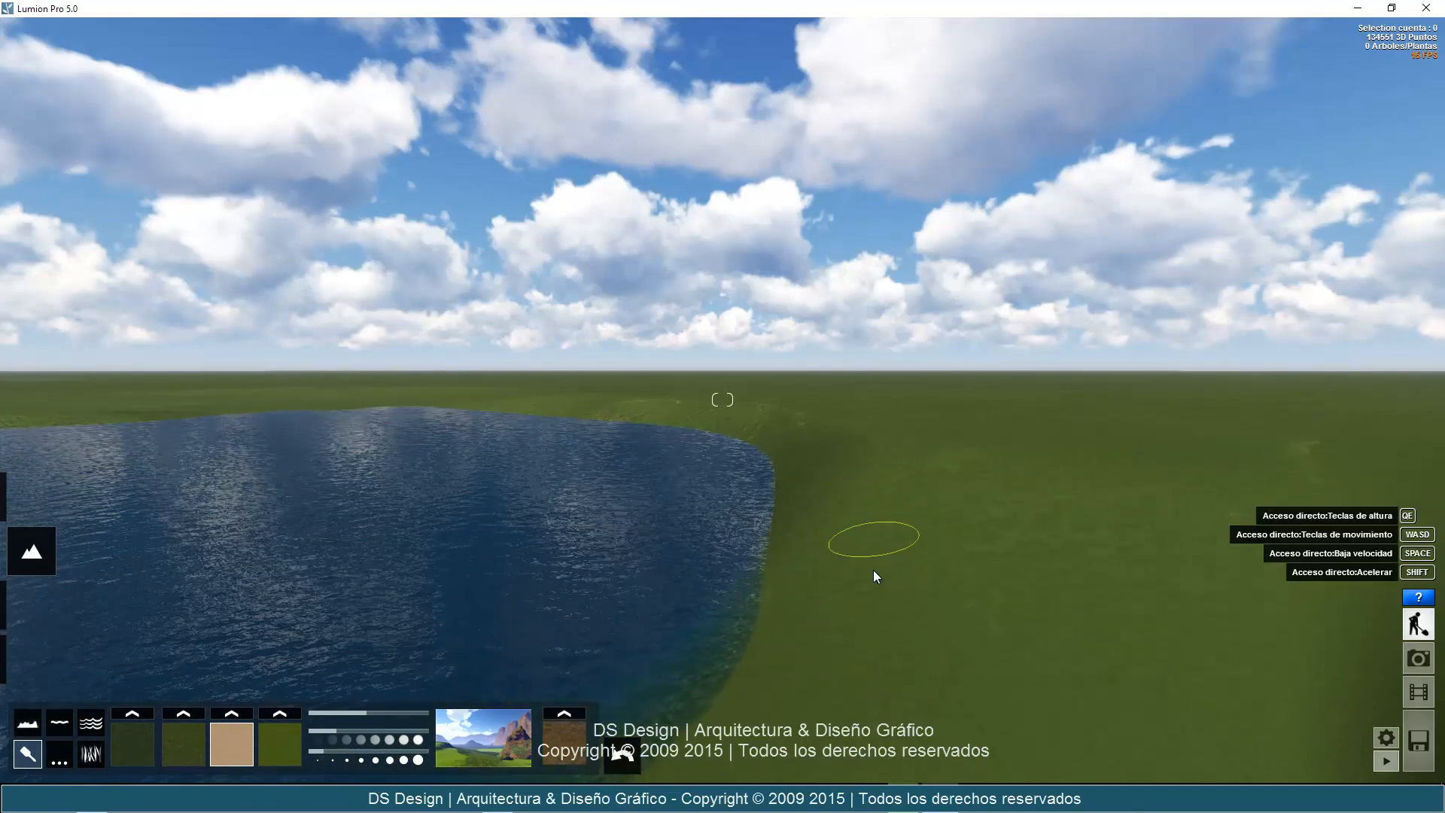
Raise the brush speed and texture tile size, and set the terrain's rock texture to Arena de Egipto1.
left_click(373, 732)
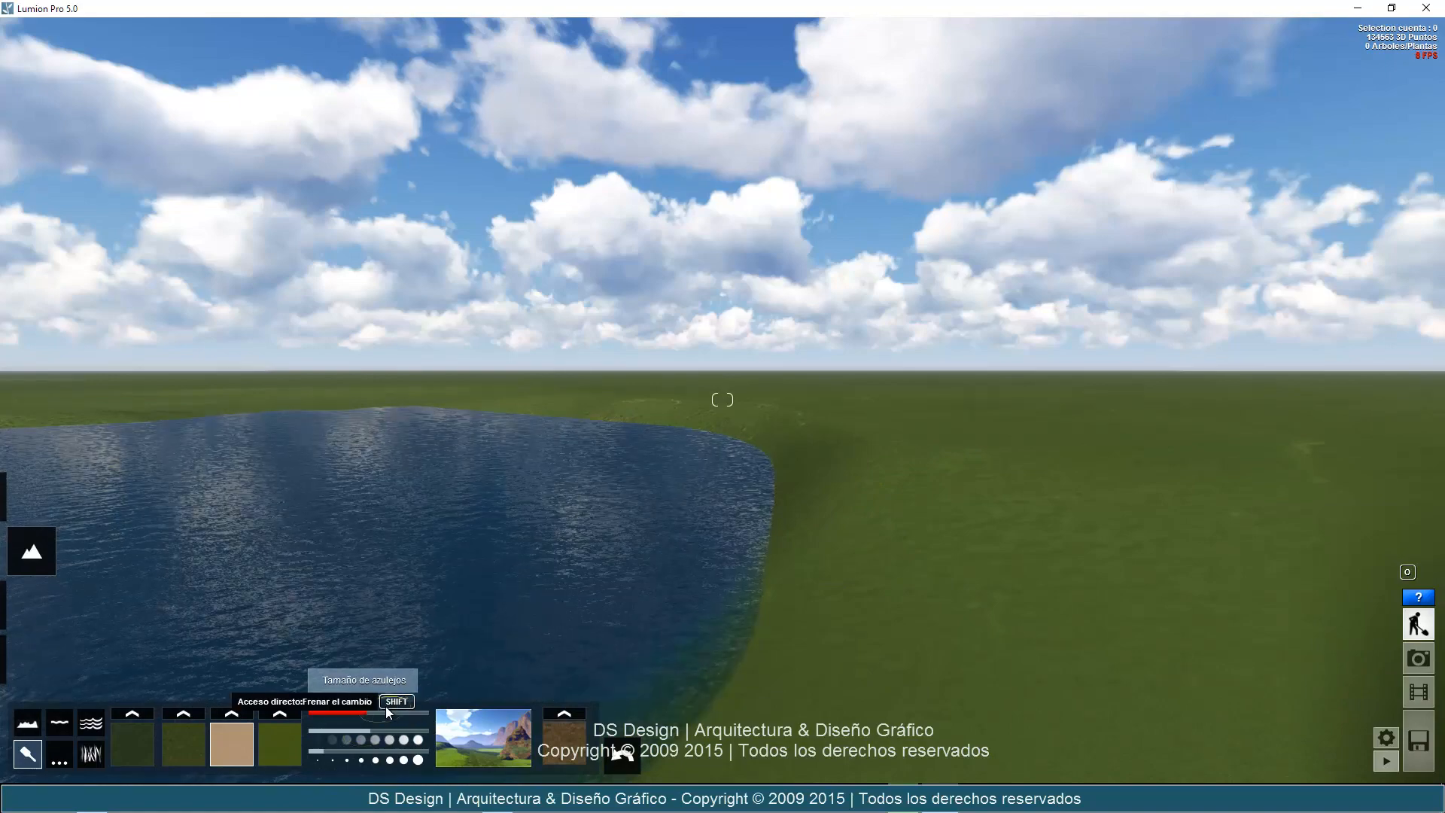
left_click(389, 712)
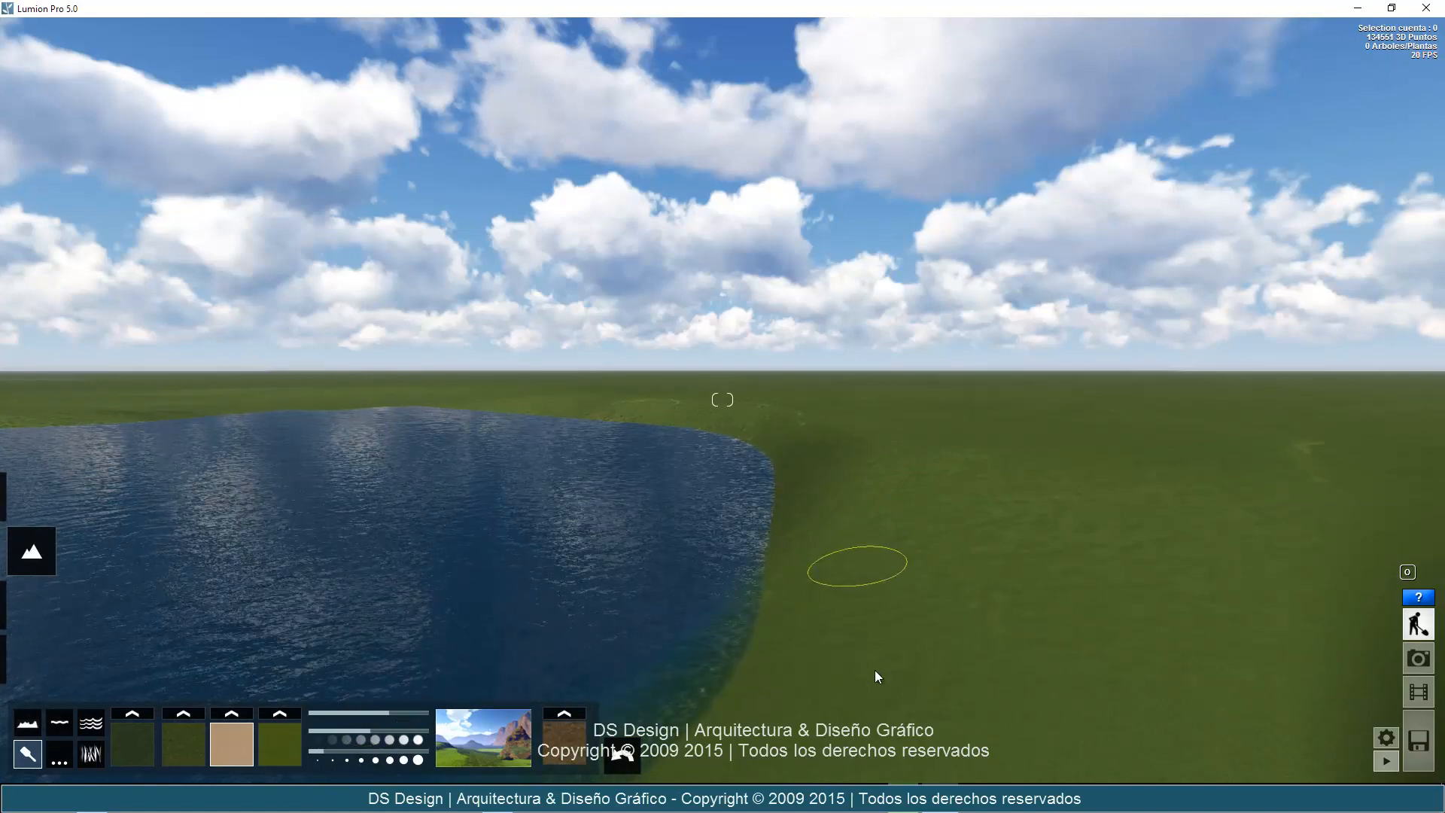
left_click(570, 729)
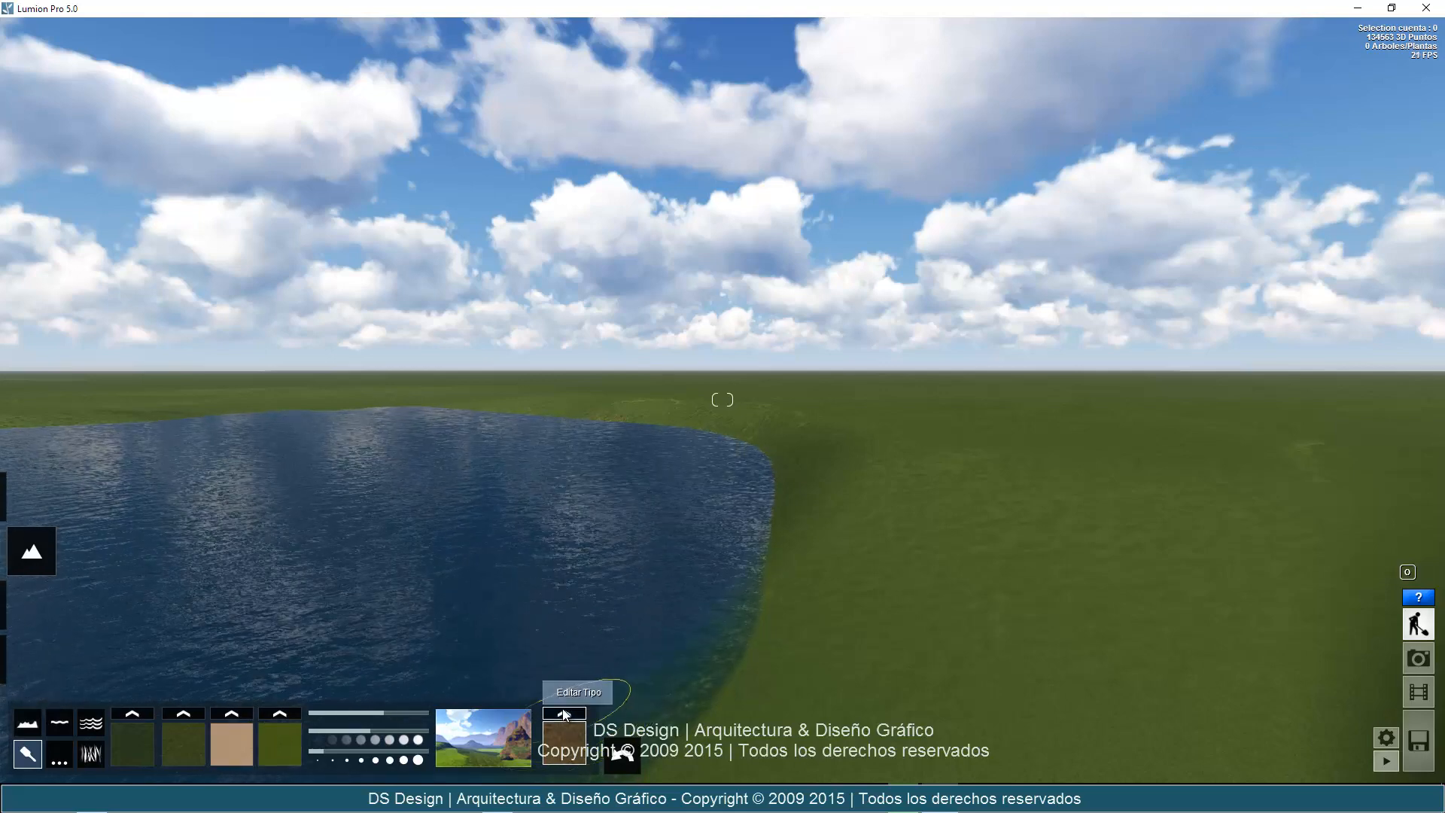
left_click(565, 712)
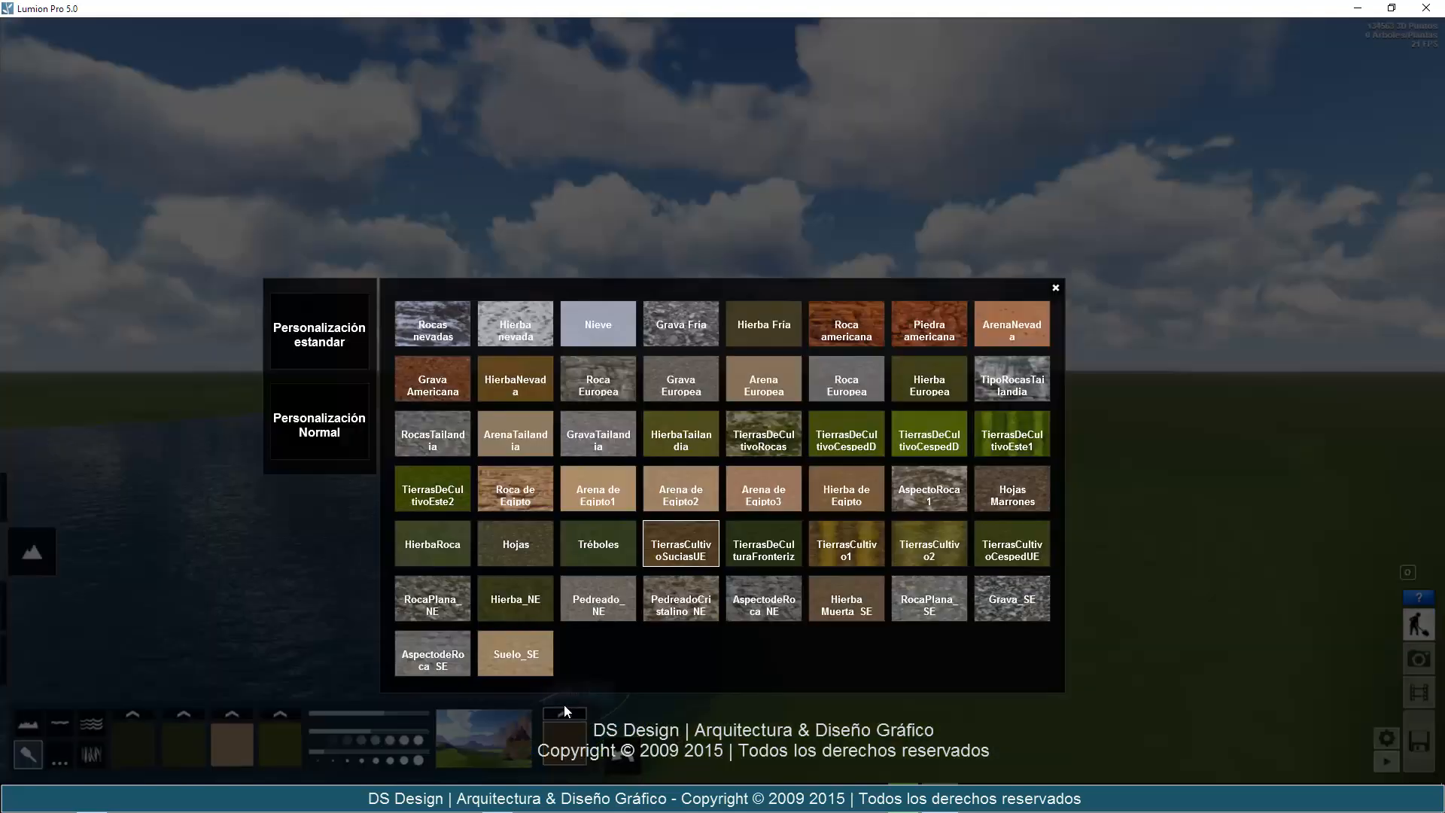
left_click(585, 488)
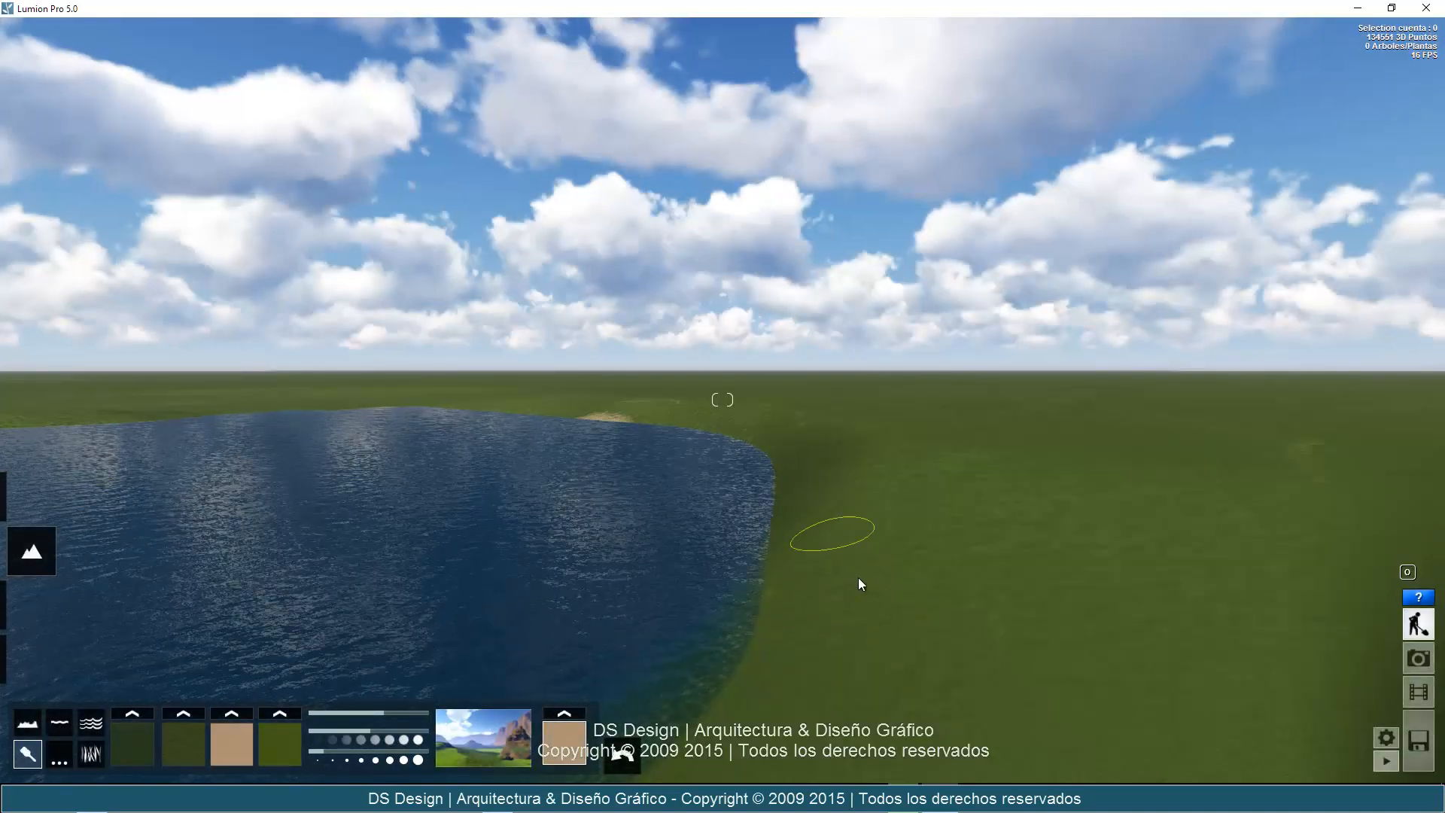
Select the sand texture in the third slot and paint two sand patches on the grass beside the lake.
key("w")
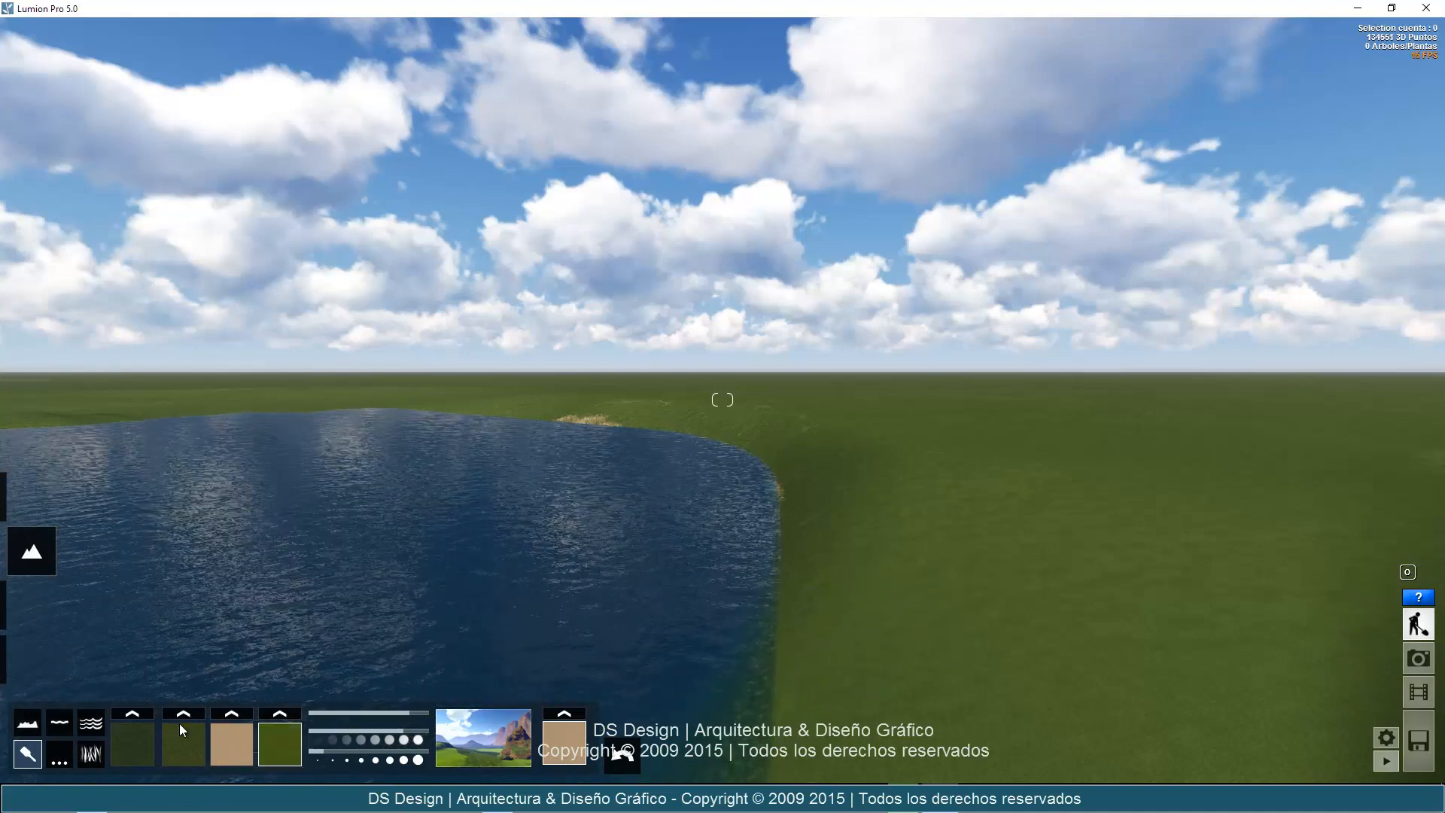
left_click(129, 745)
left_click(226, 742)
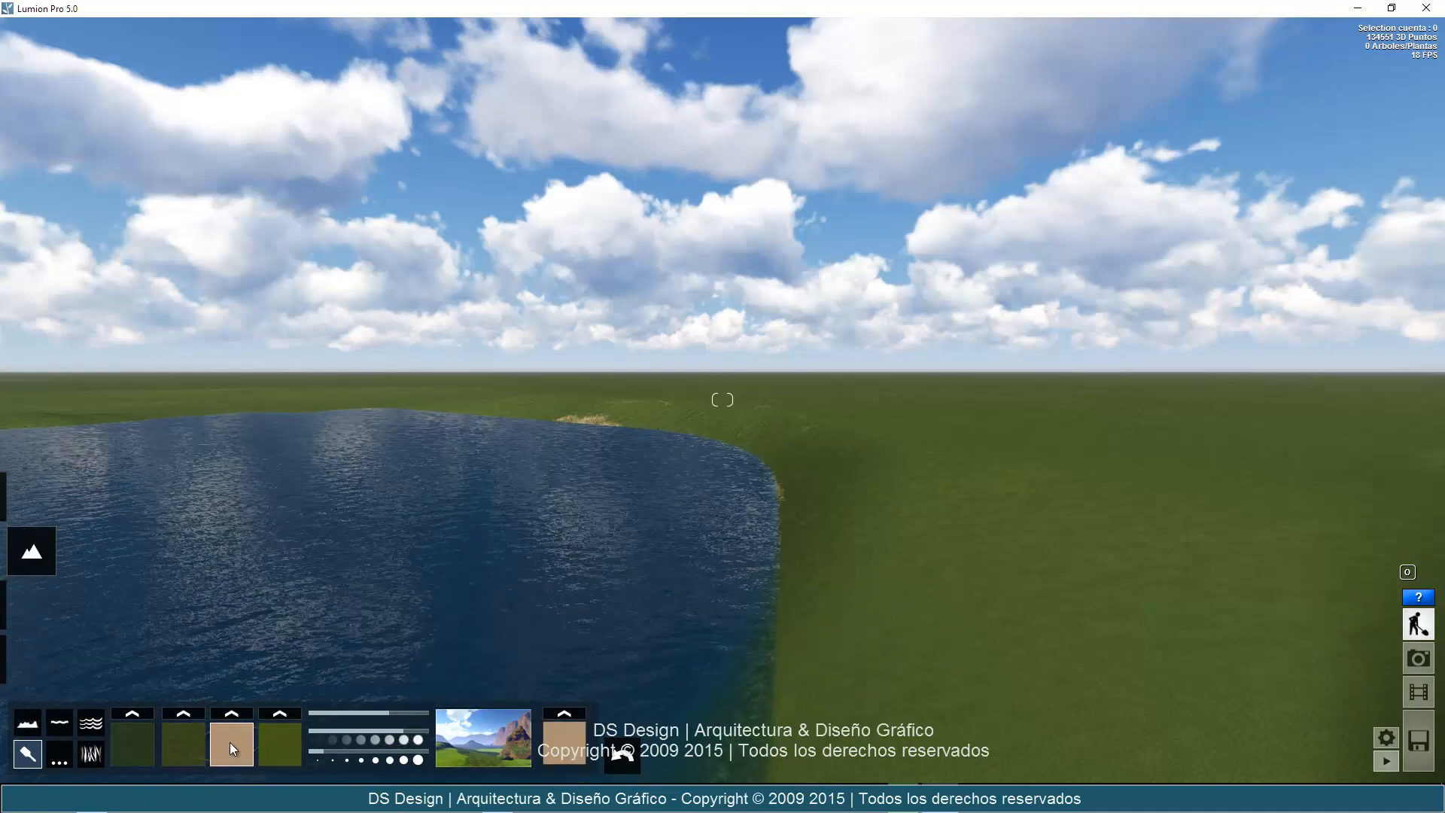
mouse_move(949, 568)
left_mouse_down()
mouse_move(846, 649)
mouse_move(802, 653)
left_mouse_up()
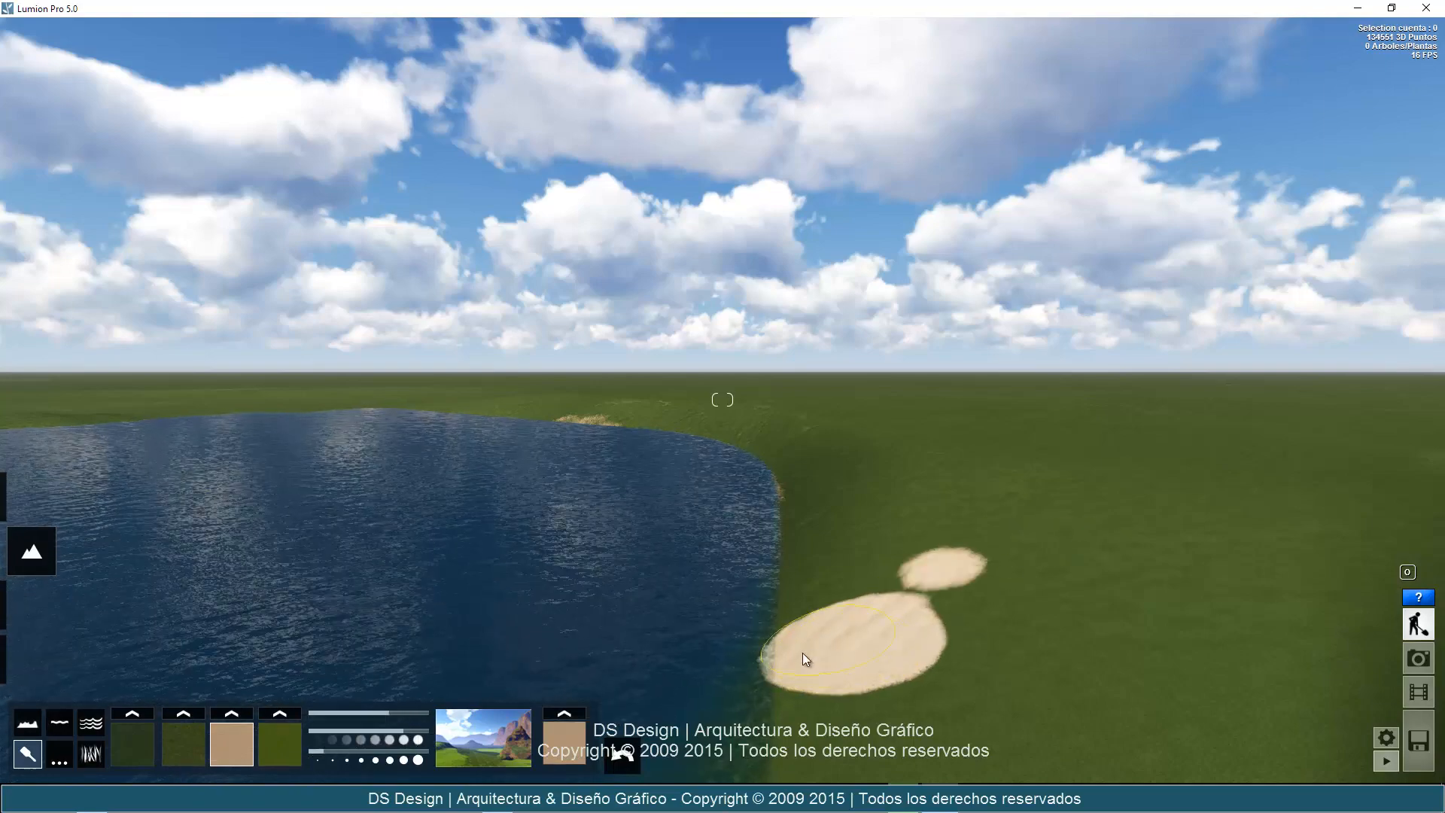
Extend the sand patches into a continuous beach along the lake's shoreline with the third paint texture.
left_click(140, 751)
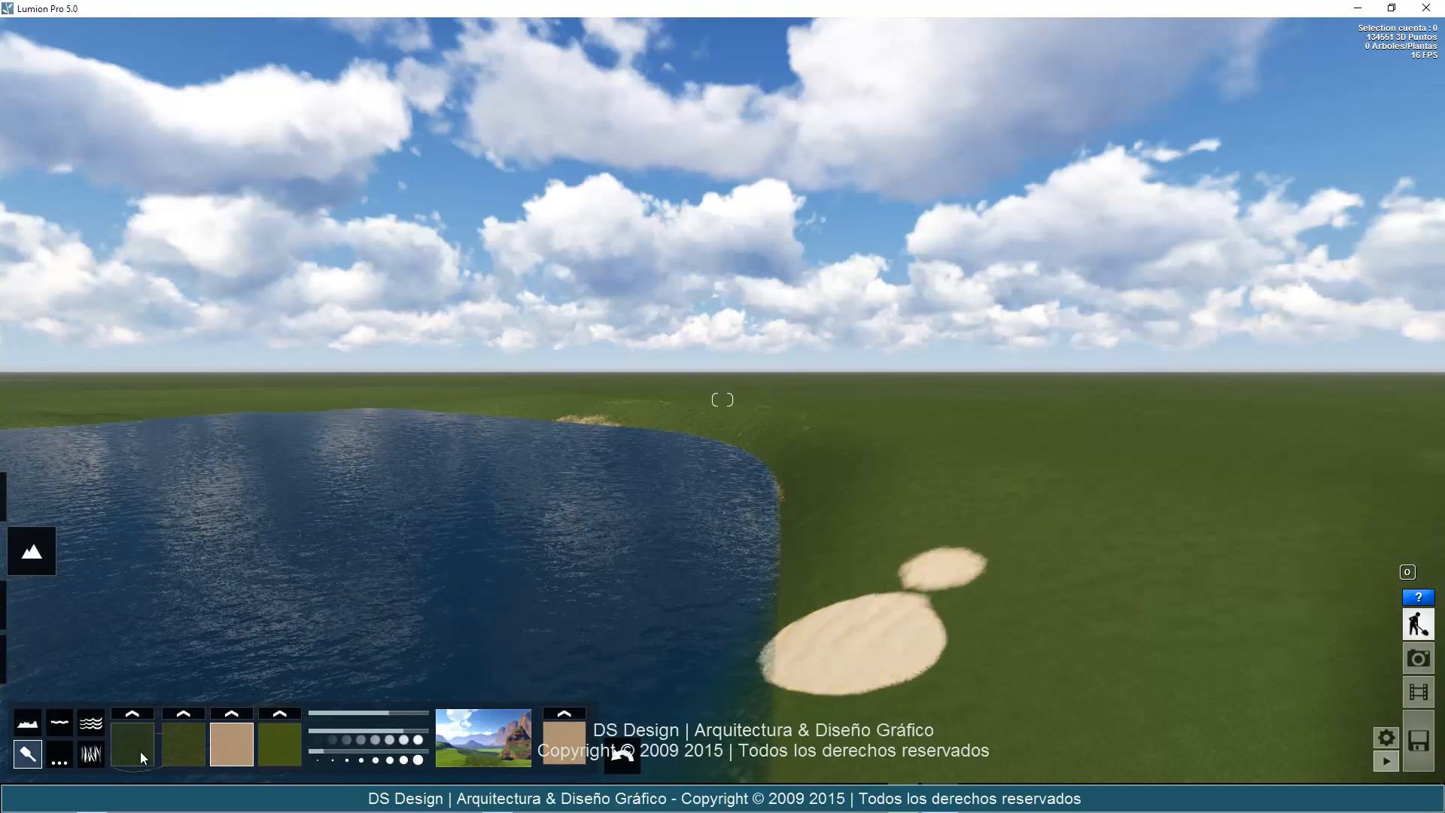
left_click(242, 739)
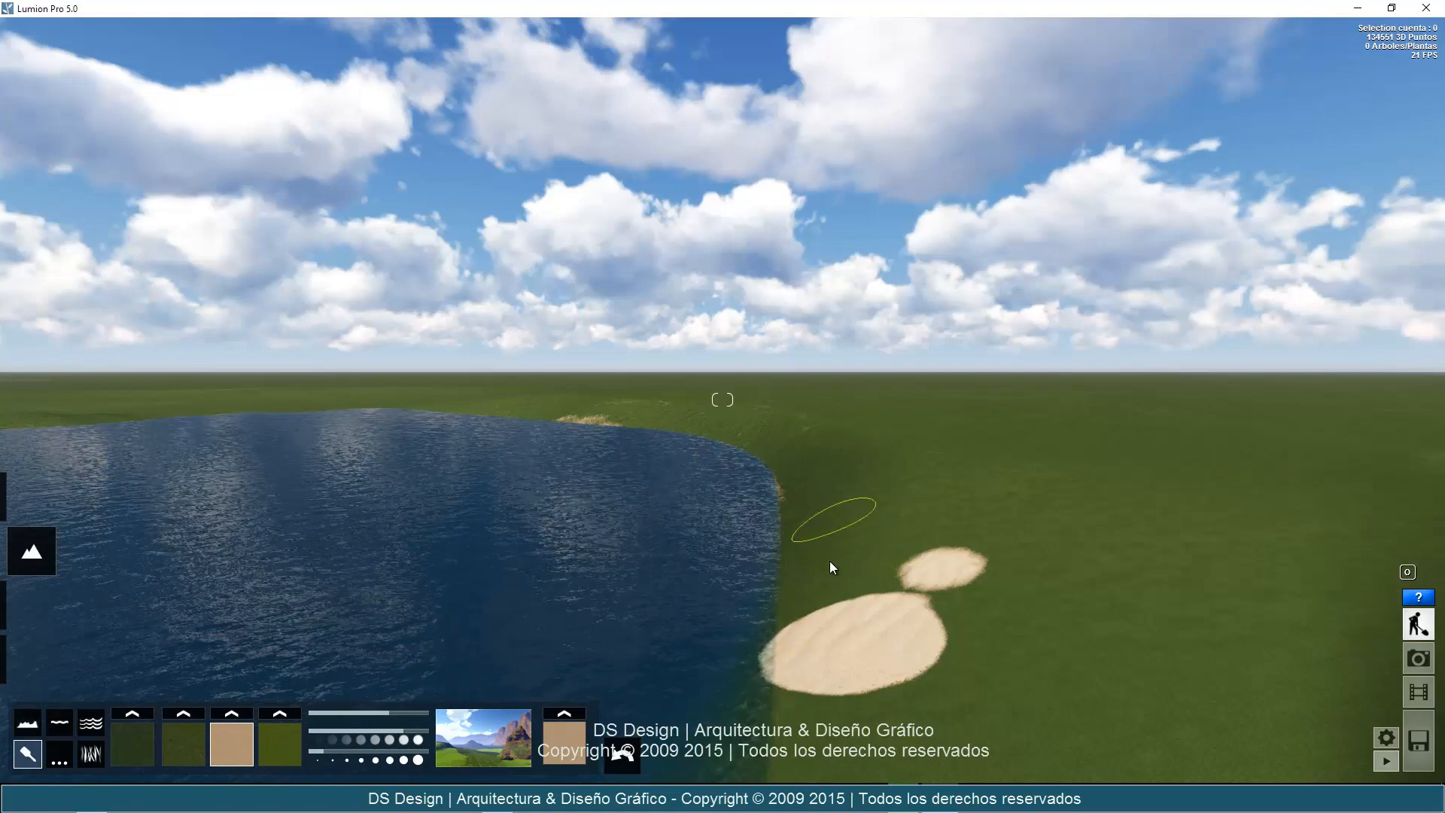
mouse_move(829, 561)
left_mouse_down()
mouse_move(790, 716)
mouse_move(856, 669)
left_mouse_up()
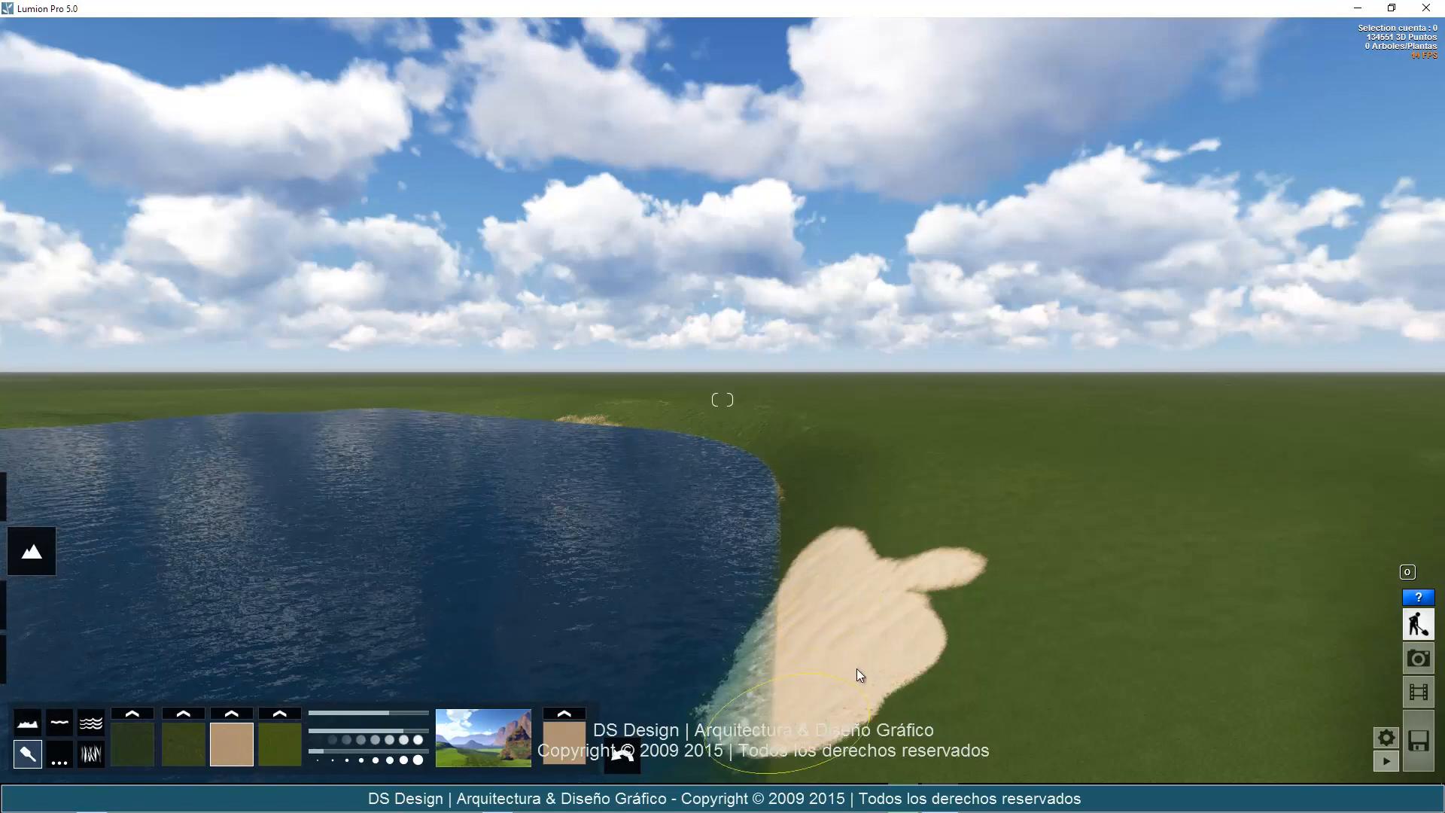
key("w")
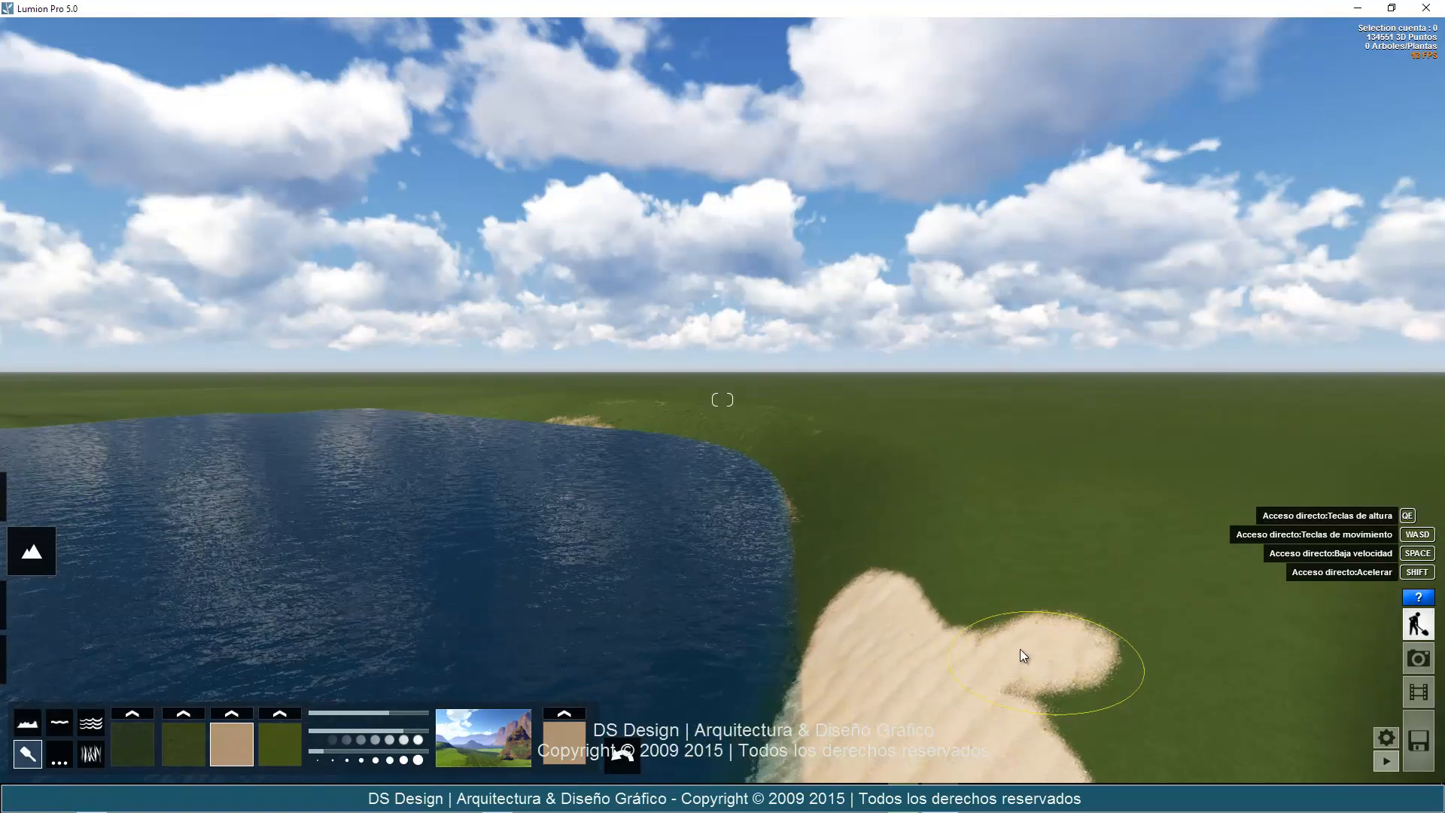
mouse_move(935, 587)
left_mouse_down()
mouse_move(909, 575)
mouse_move(955, 598)
mouse_move(827, 626)
mouse_move(771, 473)
mouse_move(810, 493)
mouse_move(833, 613)
mouse_move(874, 507)
mouse_move(984, 555)
mouse_move(1057, 641)
mouse_move(1087, 653)
mouse_move(1104, 617)
mouse_move(1012, 543)
mouse_move(724, 492)
mouse_move(712, 448)
mouse_move(630, 416)
mouse_move(555, 413)
mouse_move(697, 442)
mouse_move(732, 539)
mouse_move(736, 494)
mouse_move(765, 520)
mouse_move(735, 633)
mouse_move(654, 658)
mouse_move(647, 593)
mouse_move(667, 517)
mouse_move(628, 613)
left_mouse_up()
key("d")
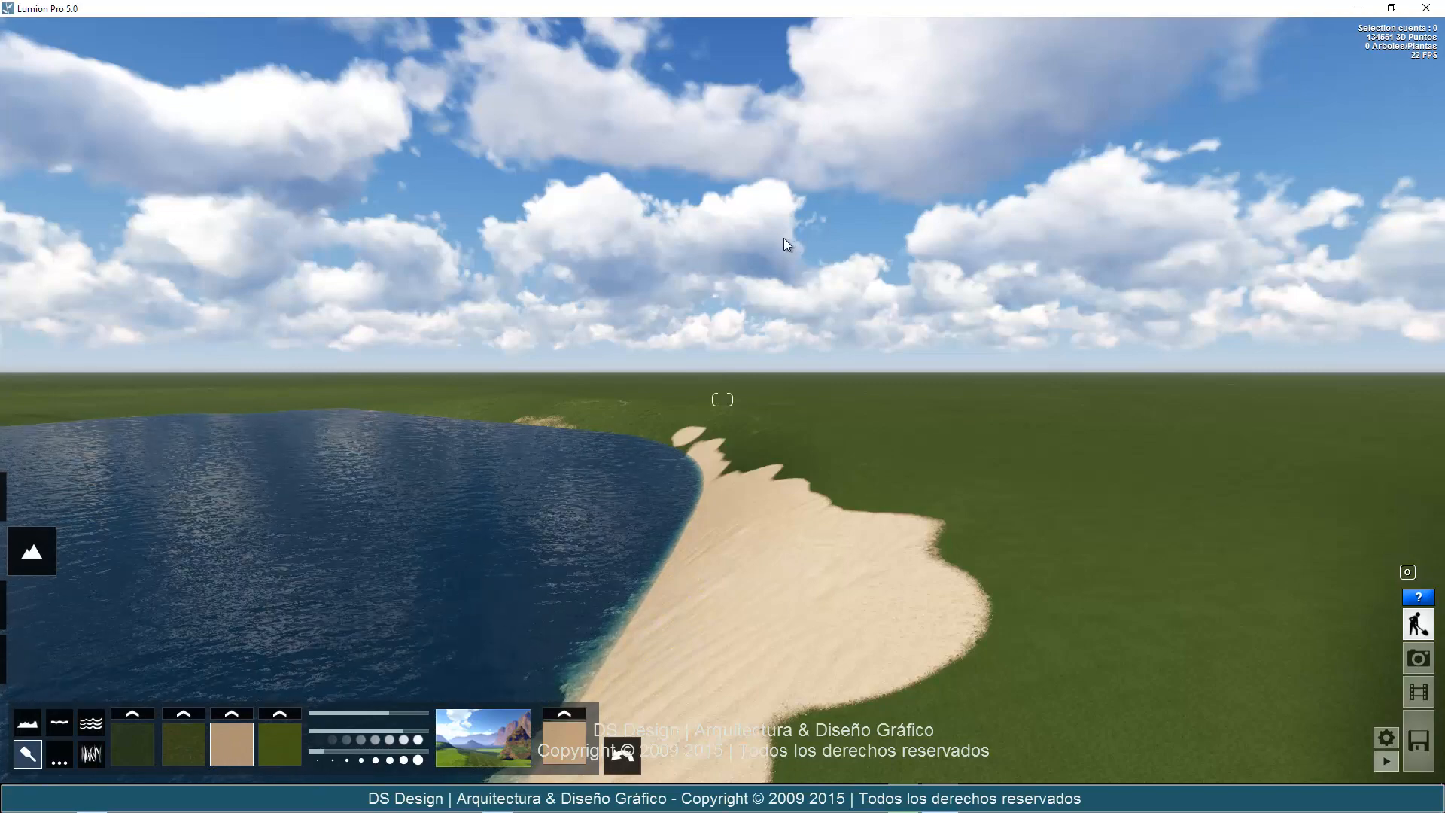
Change the beach's paint texture in the third slot to ArenaTailandia.
left_click(231, 714)
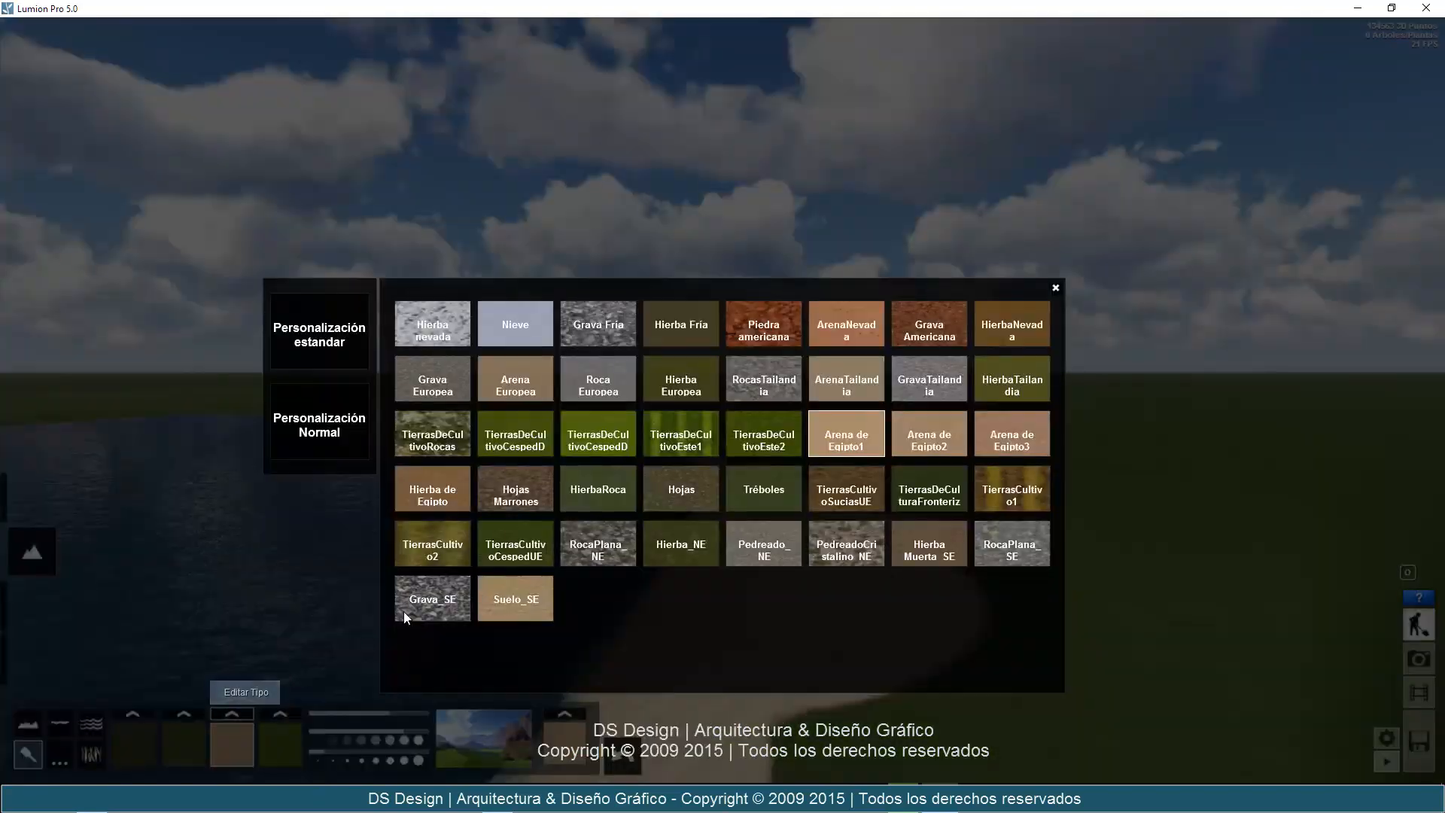
left_click(869, 386)
left_click(867, 642)
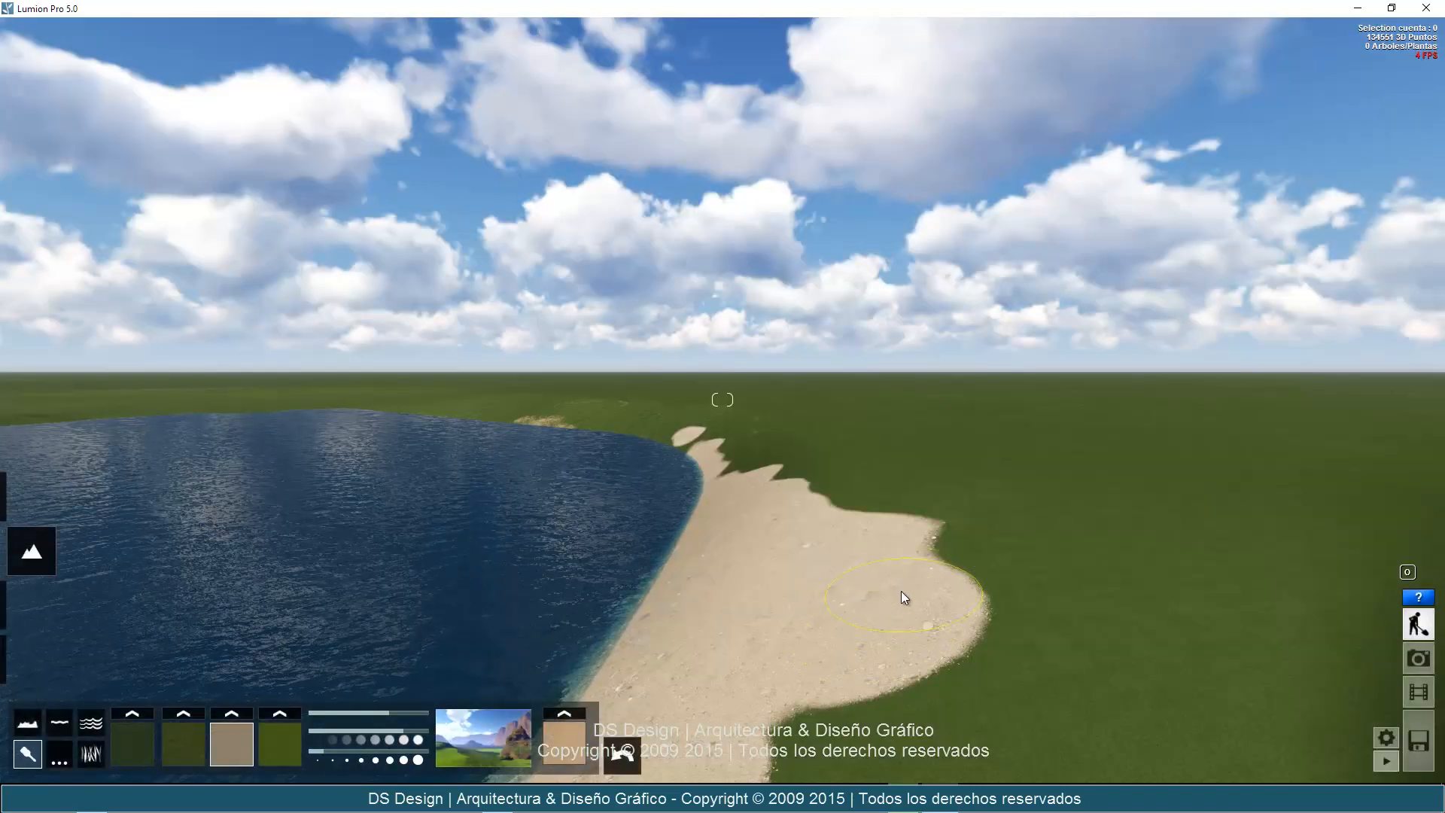
Widen the sandy beach inland over the grass beside the lake with the third paint texture.
mouse_move(901, 590)
left_mouse_down()
mouse_move(920, 630)
mouse_move(890, 672)
mouse_move(851, 683)
left_mouse_up()
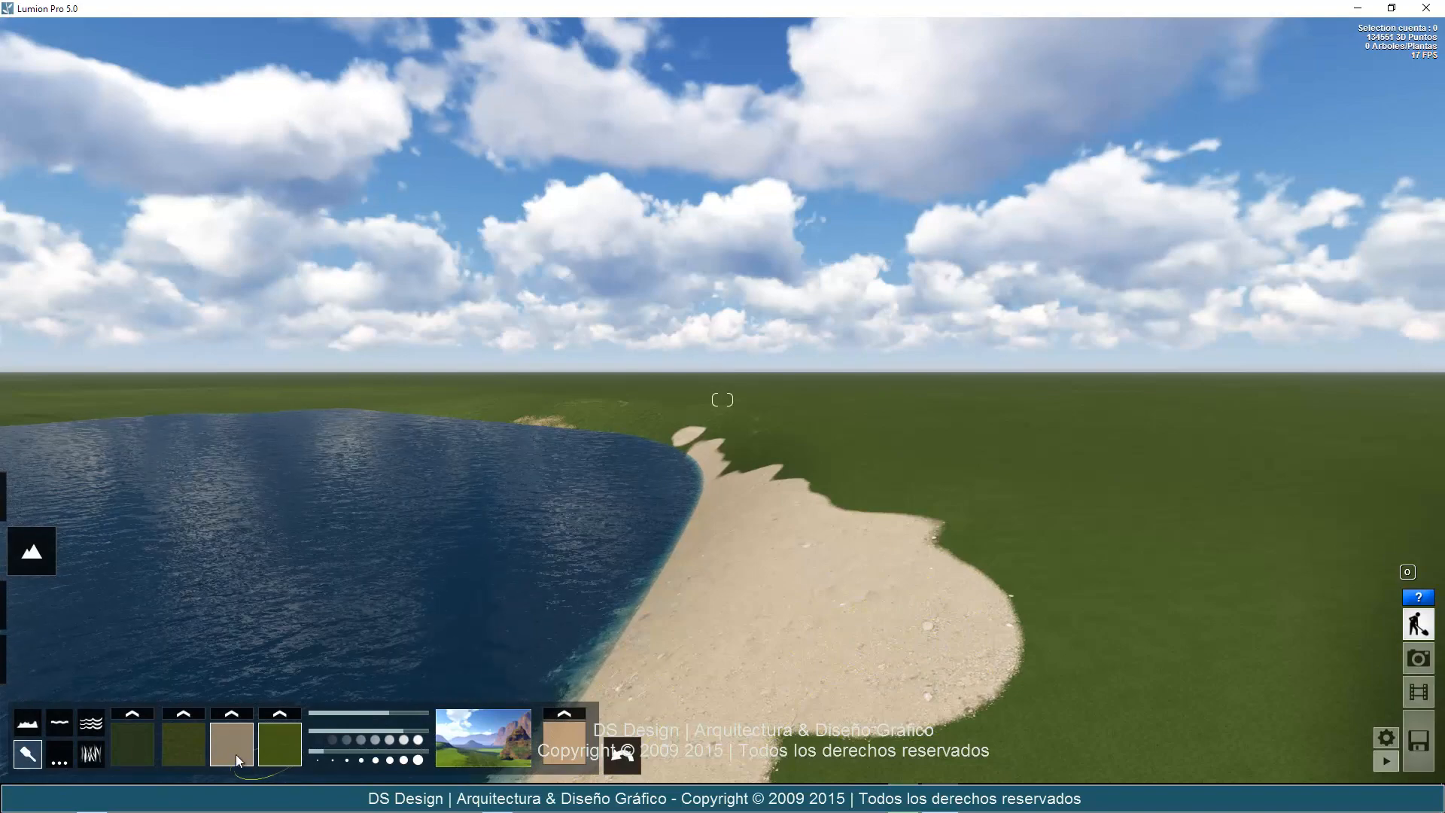
left_click_drag(949, 655, 909, 581)
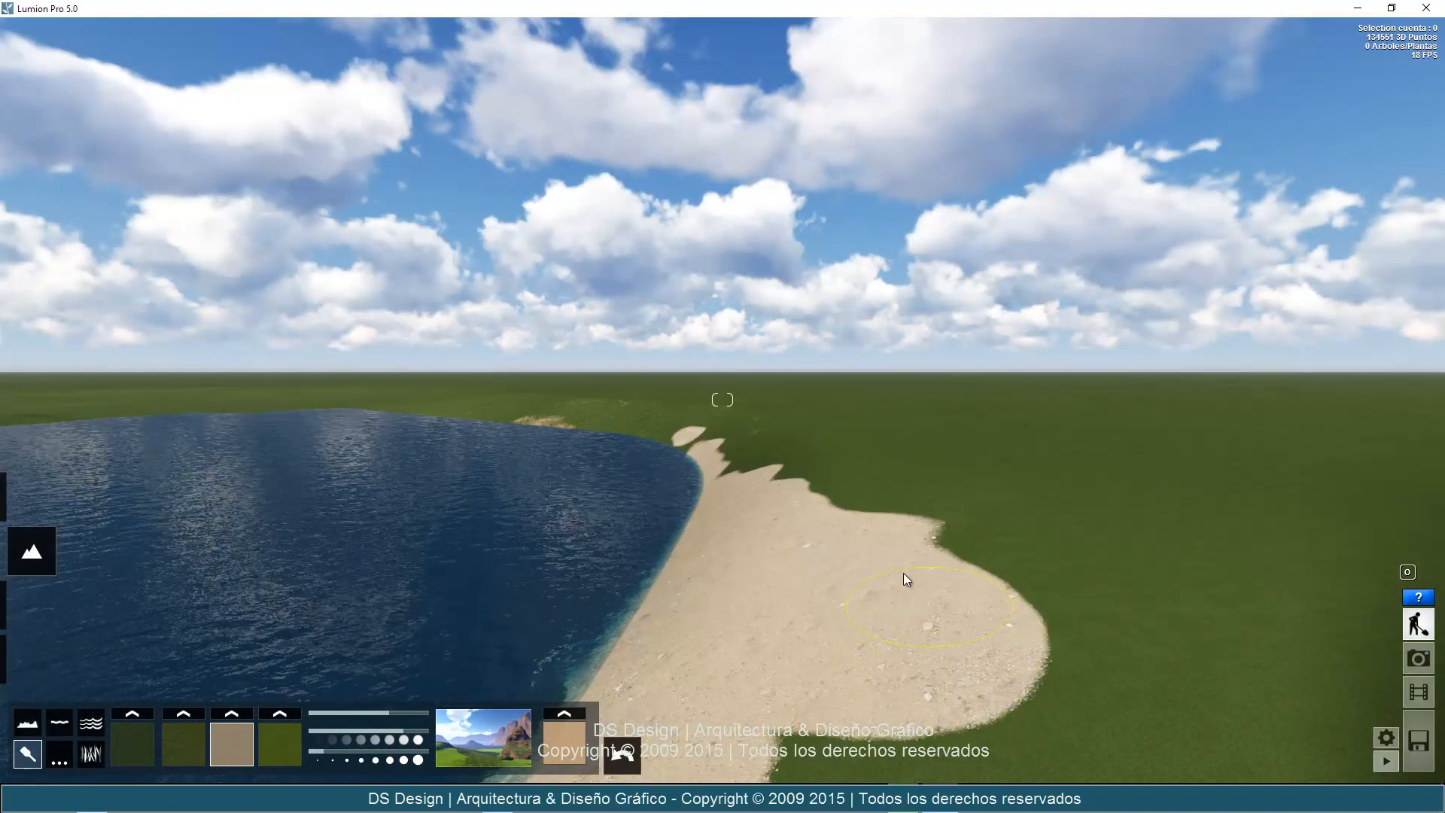
left_click(574, 750)
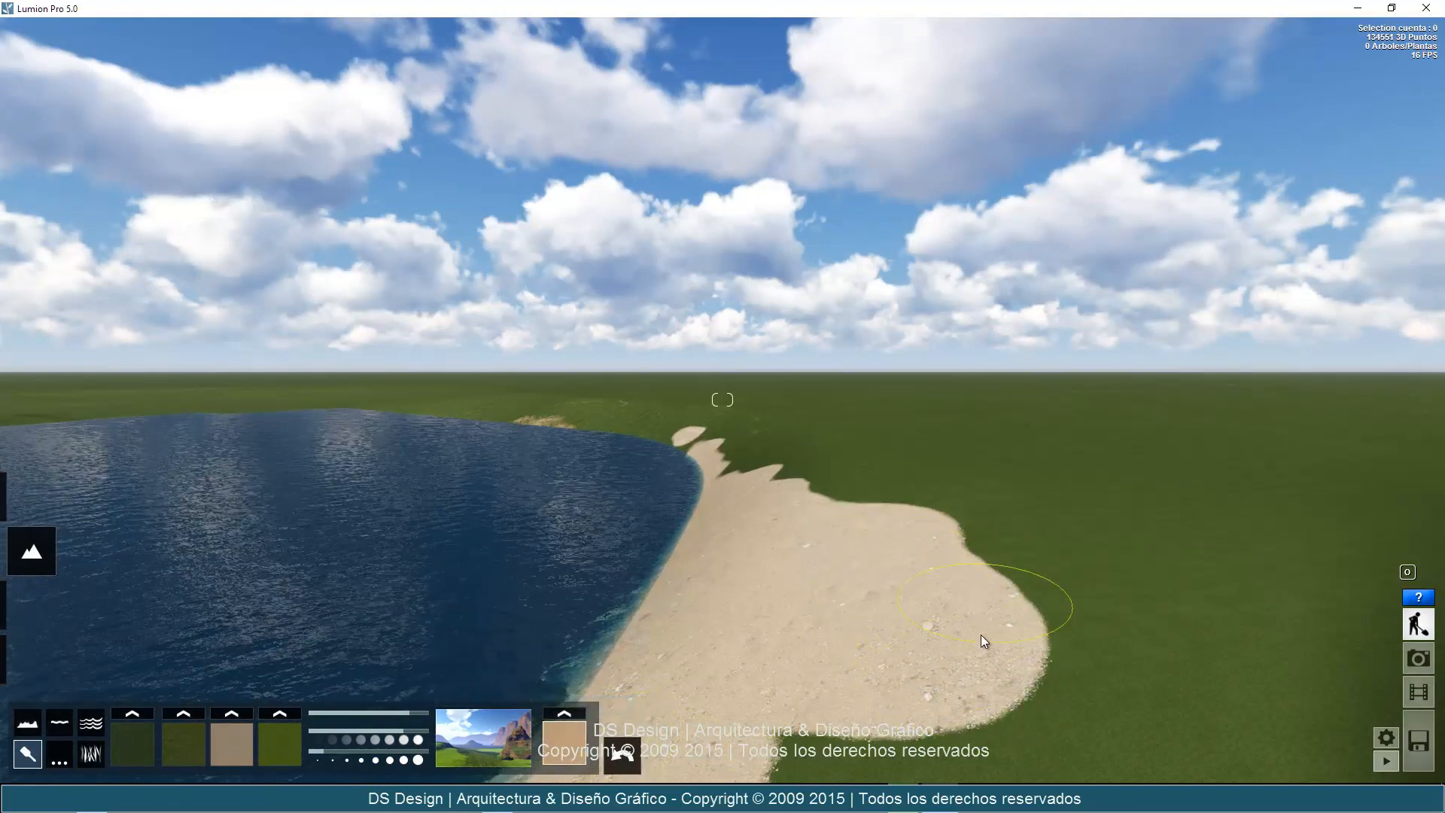
Paint a bright green patch over the beach's inland end with the fourth texture, and cover its outer part with the second texture.
left_click(279, 743)
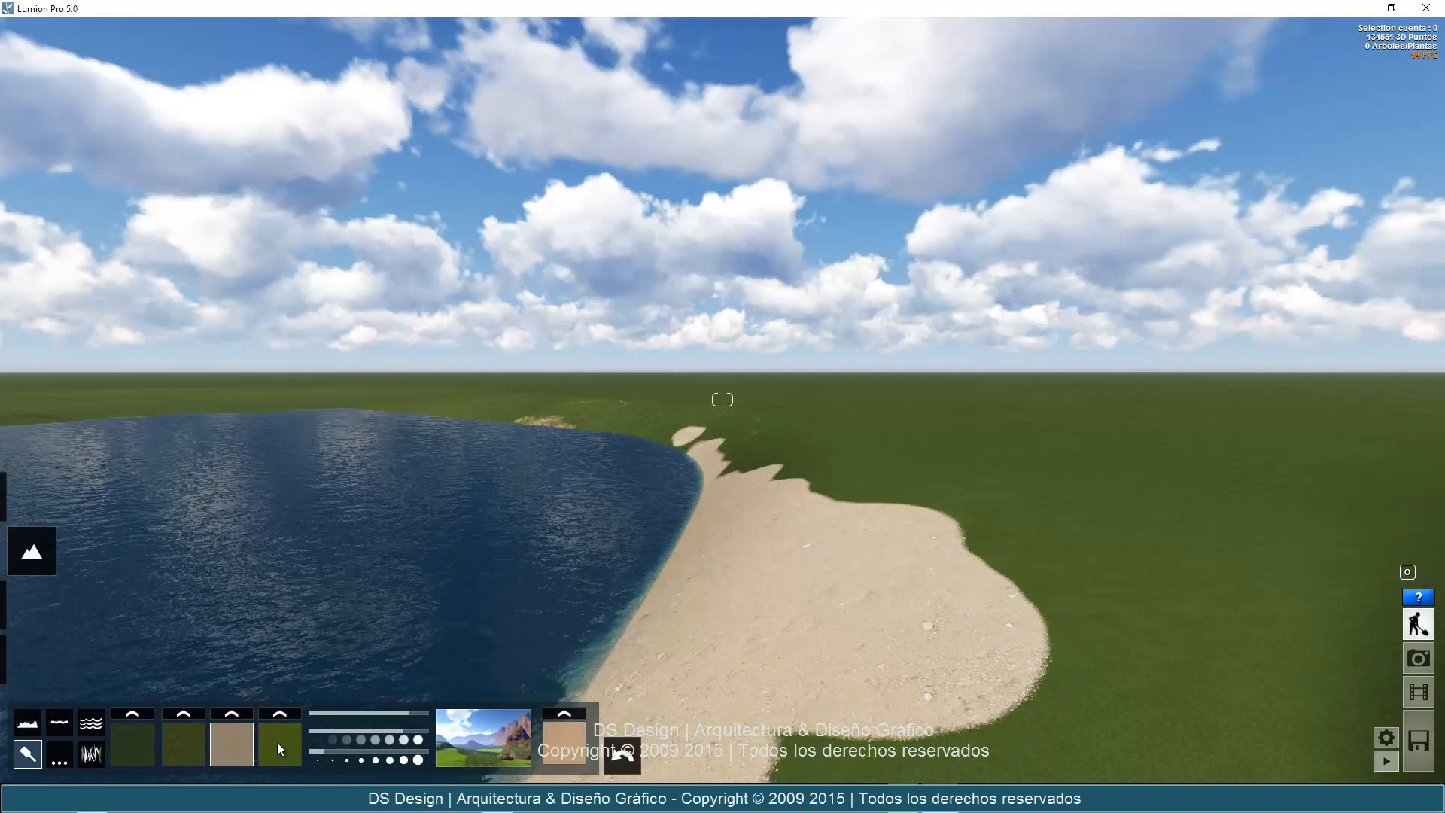
mouse_move(989, 625)
left_mouse_down()
mouse_move(897, 680)
mouse_move(820, 639)
mouse_move(900, 542)
mouse_move(1045, 590)
mouse_move(999, 679)
left_mouse_up()
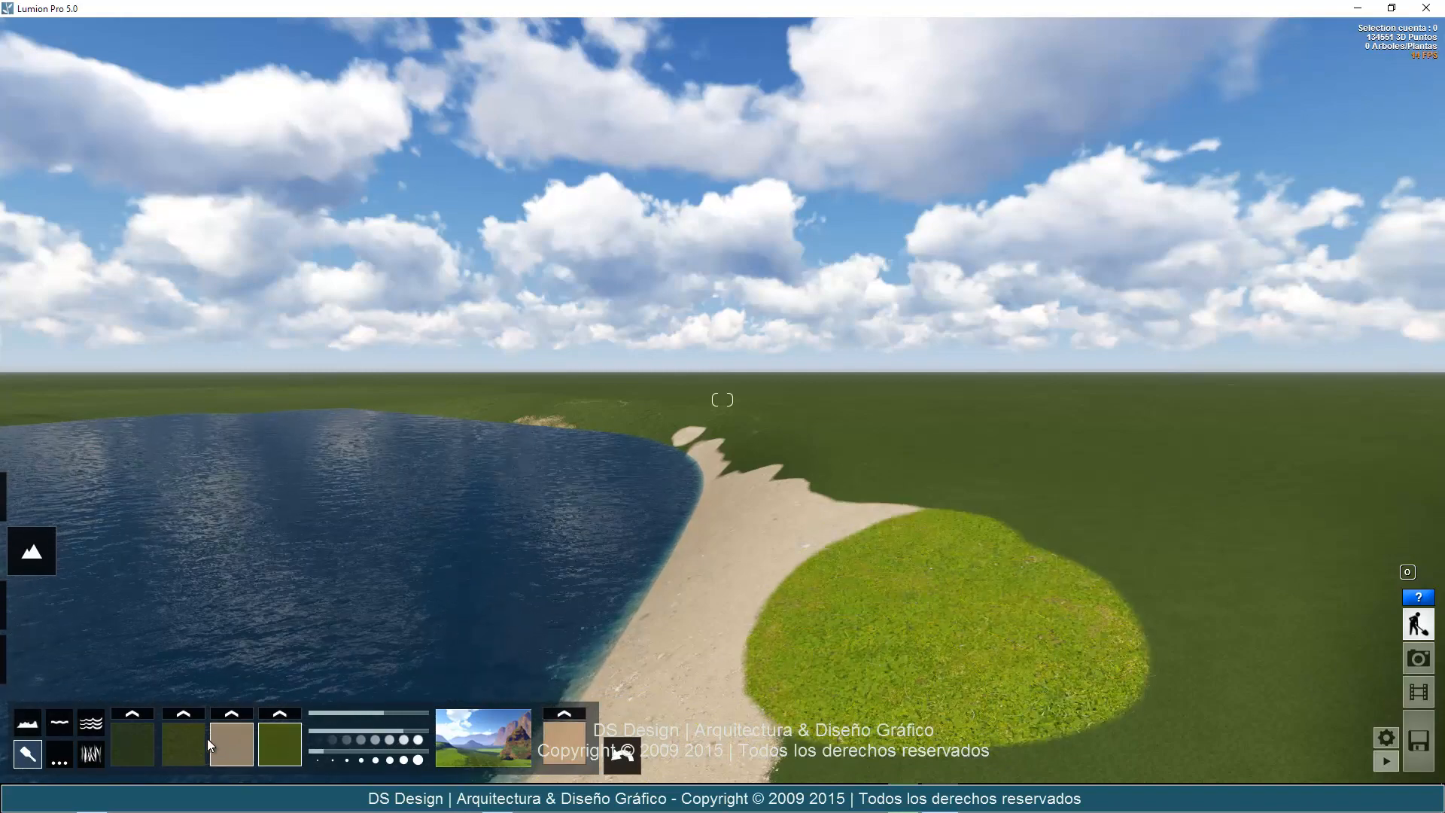
left_click(186, 746)
mouse_move(1016, 509)
left_mouse_down()
mouse_move(1124, 682)
mouse_move(1006, 626)
mouse_move(999, 520)
mouse_move(797, 467)
mouse_move(711, 416)
mouse_move(726, 459)
mouse_move(942, 544)
mouse_move(960, 648)
mouse_move(939, 541)
mouse_move(720, 423)
mouse_move(667, 416)
left_mouse_up()
Paint over the lighter grass around the beach with the first terrain texture, leaving a small bright green patch beside the sand.
left_click(139, 740)
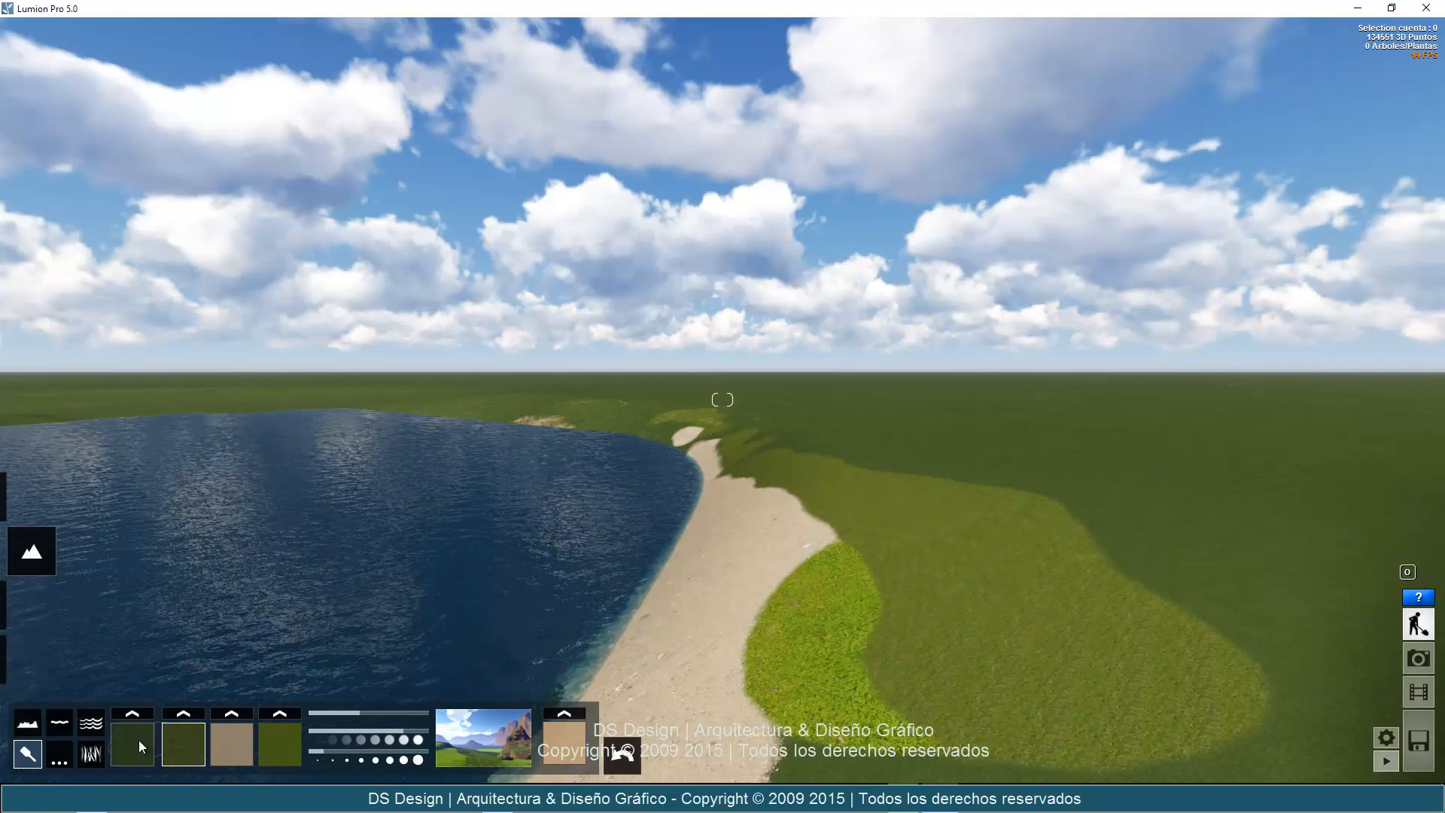
mouse_move(1137, 618)
left_mouse_down()
mouse_move(1113, 738)
mouse_move(1057, 625)
mouse_move(940, 554)
mouse_move(1015, 517)
mouse_move(1103, 592)
mouse_move(810, 460)
left_mouse_up()
mouse_move(927, 492)
left_mouse_down()
mouse_move(916, 481)
mouse_move(962, 568)
mouse_move(687, 430)
mouse_move(702, 418)
mouse_move(766, 454)
mouse_move(679, 446)
mouse_move(997, 719)
mouse_move(980, 670)
left_mouse_up()
key("s")
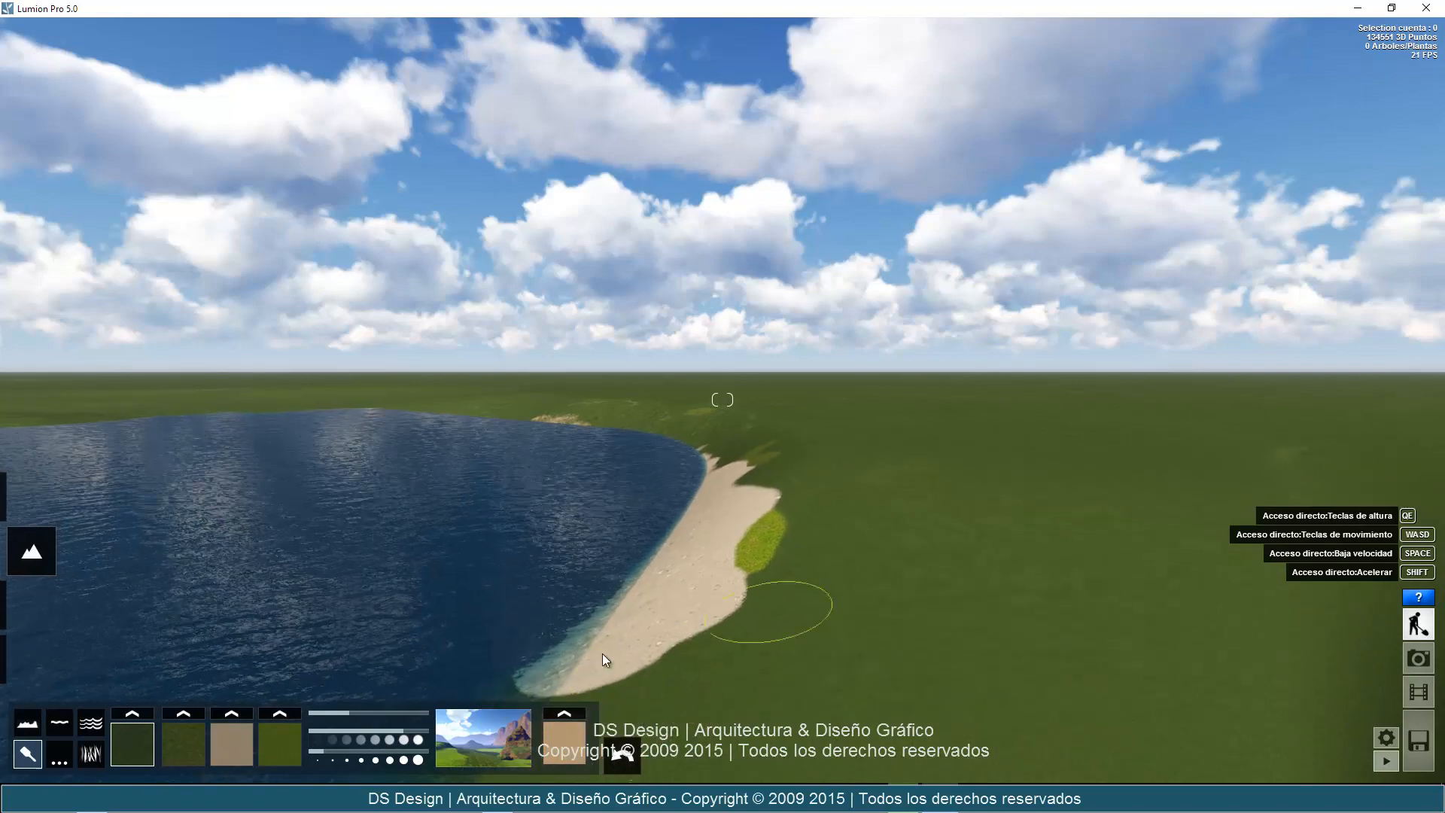
Try the rocky meadow, the green crop-row field and the sandy desert landscape presets on the terrain.
left_click(486, 745)
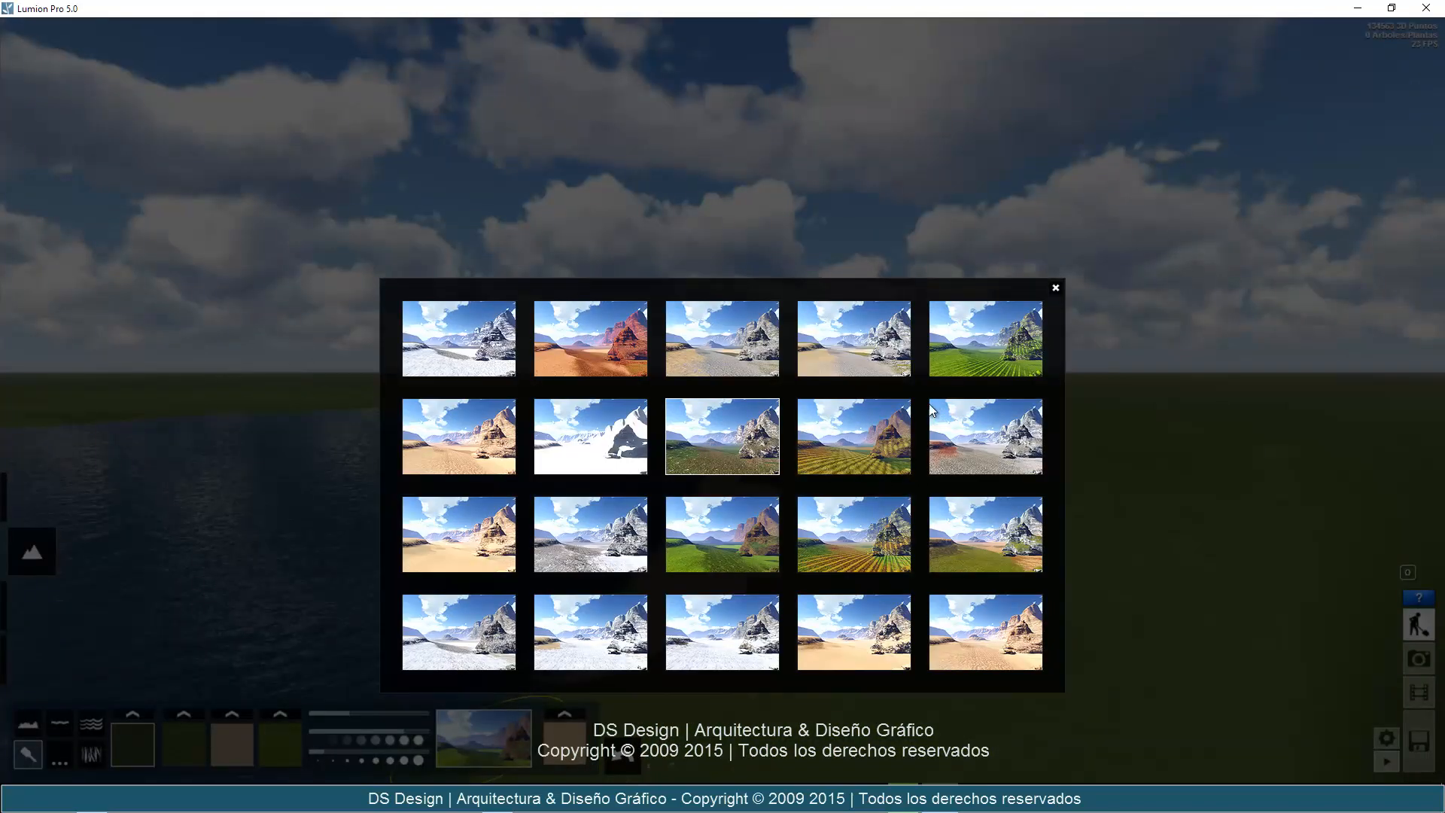
left_click(682, 420)
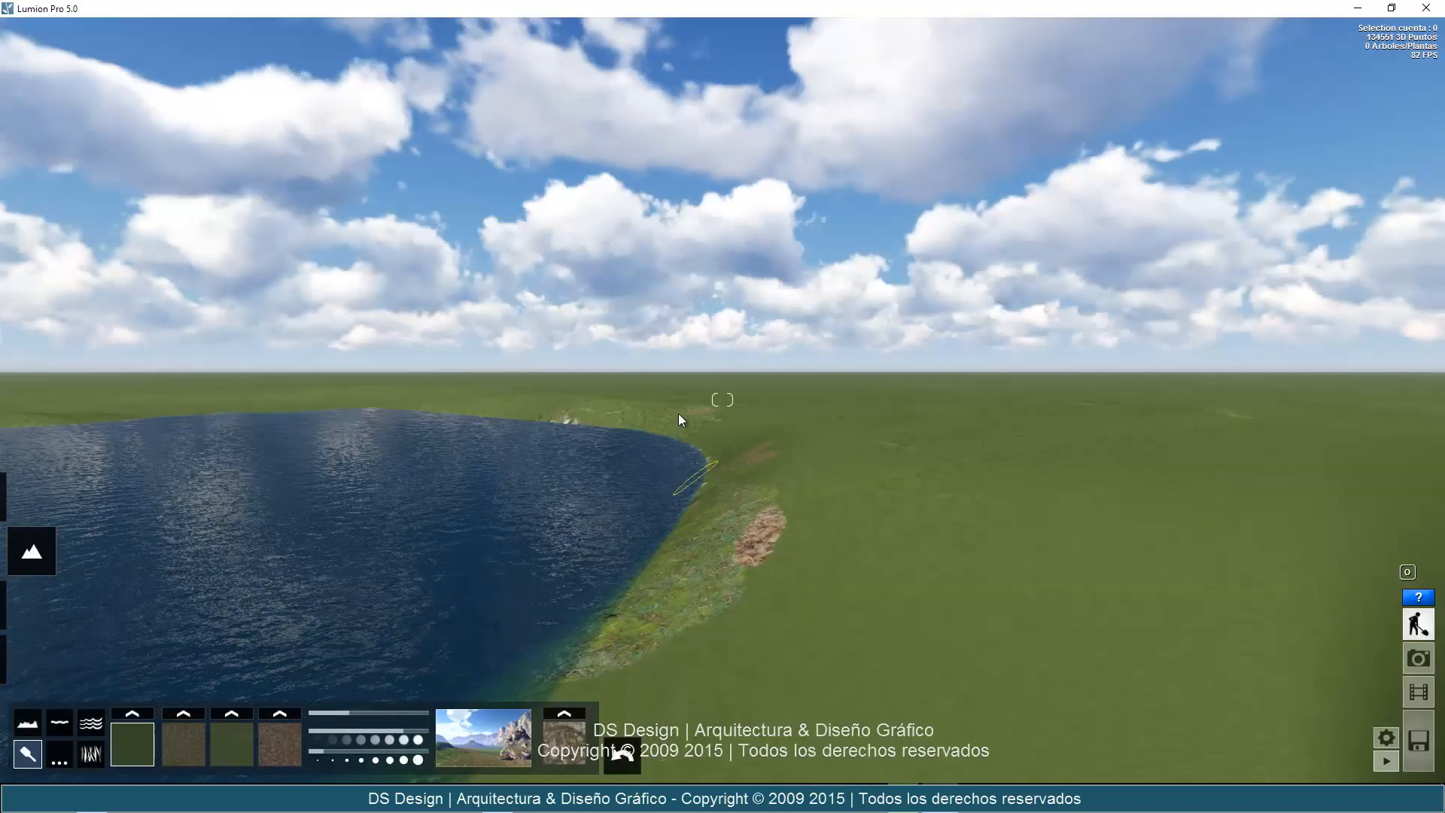
left_click(488, 741)
left_click(946, 351)
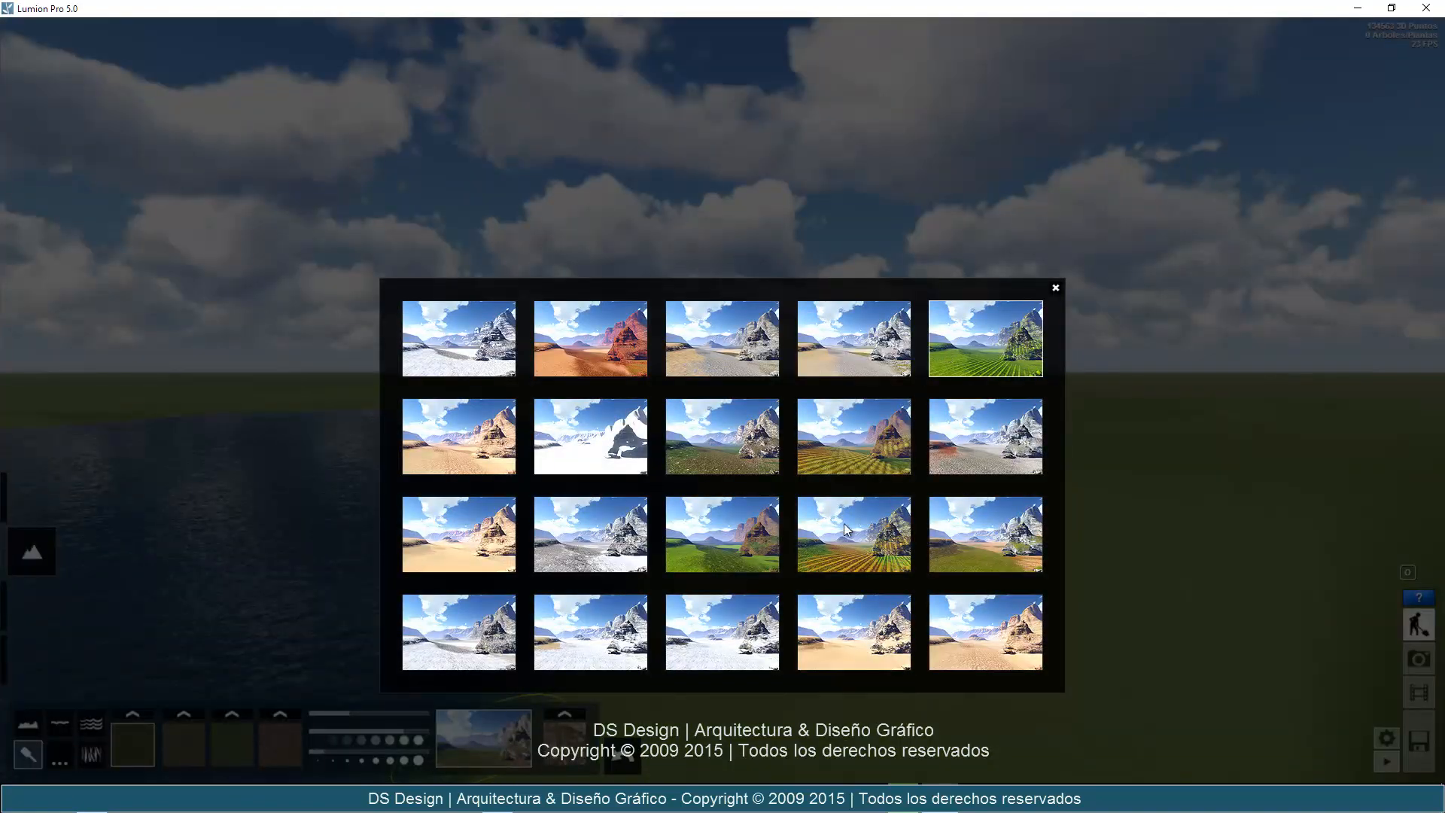
left_click(497, 741)
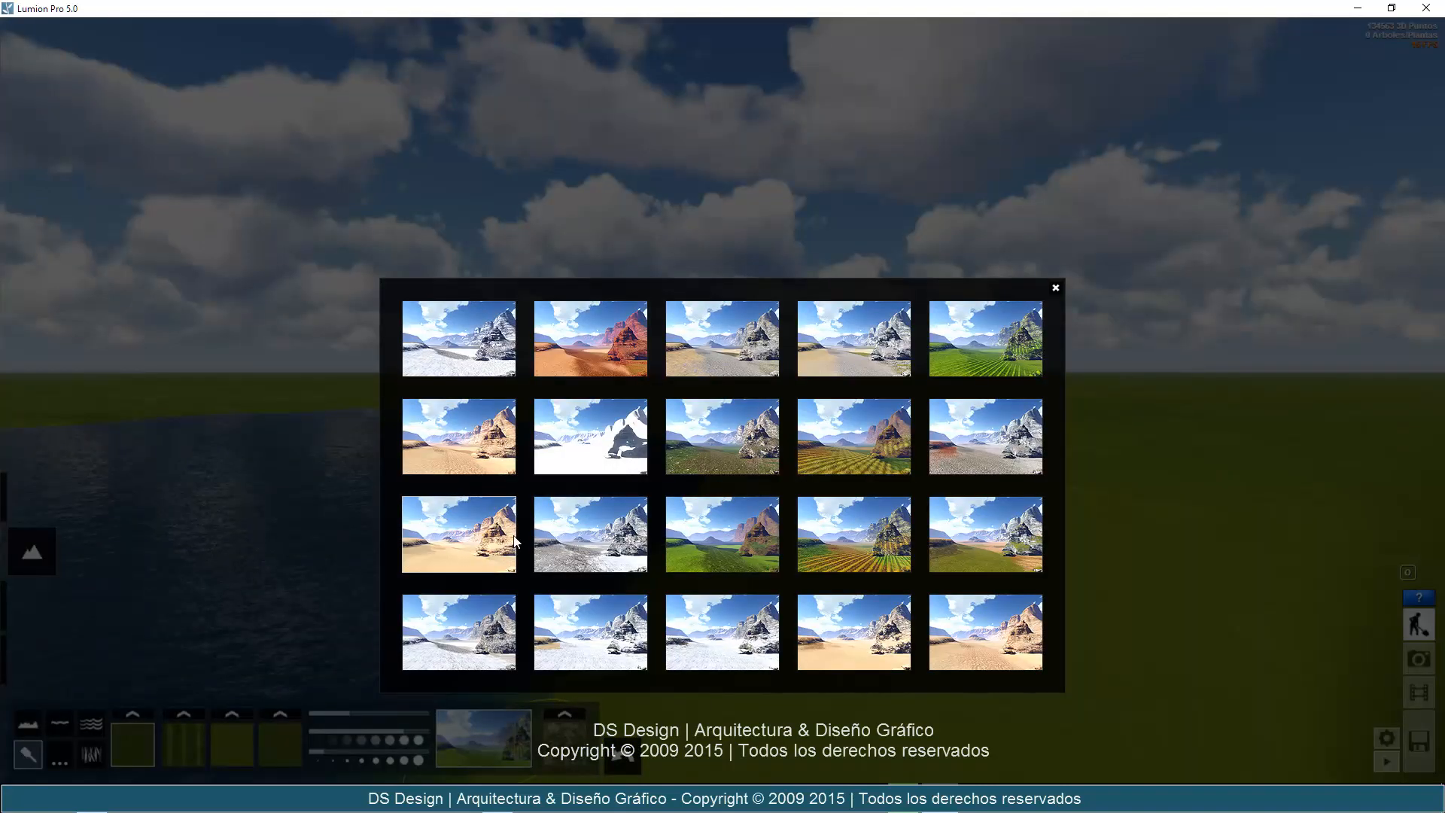
left_click(515, 540)
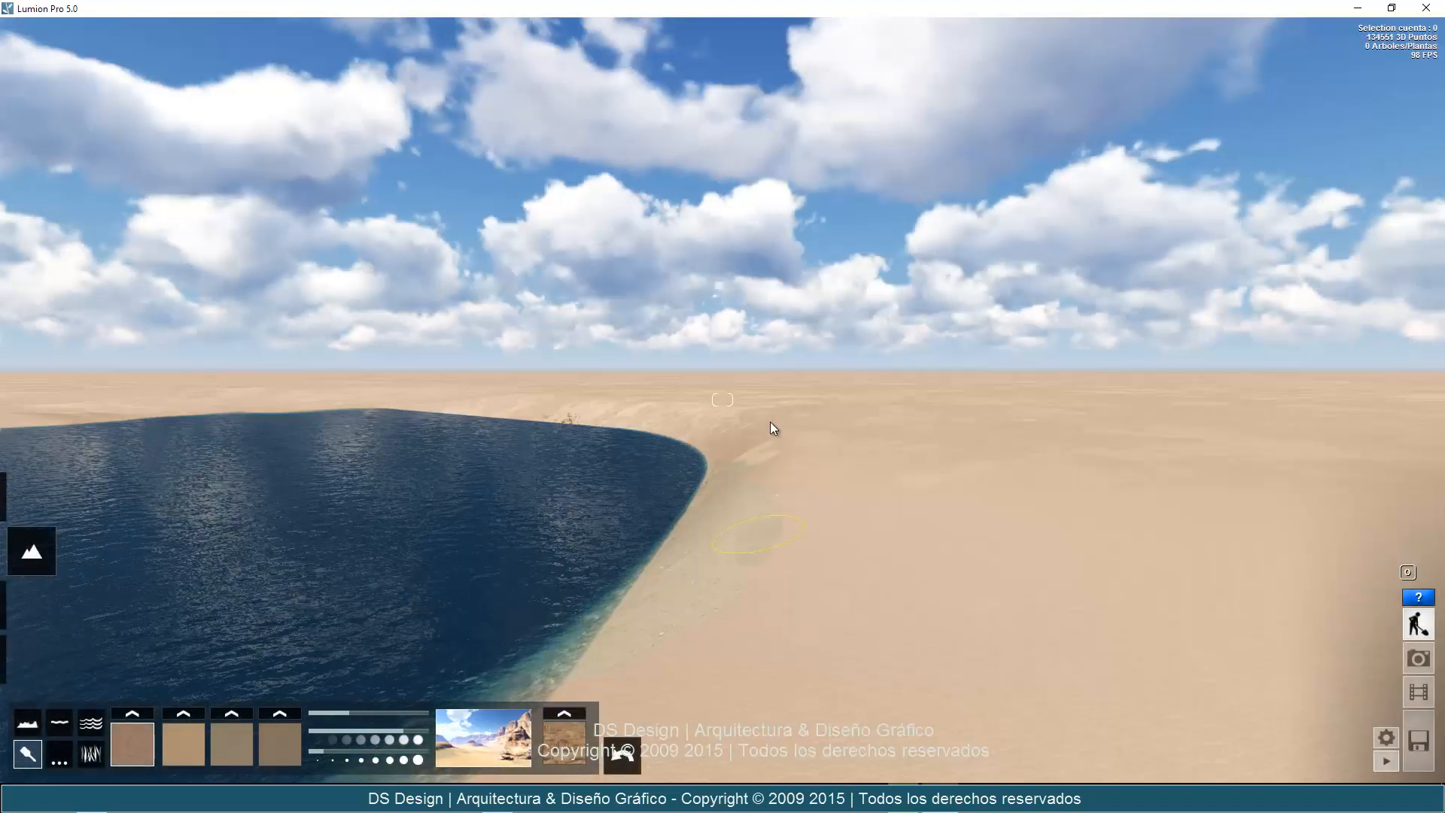
Set the landscape preset to the bright green field with crop rows.
left_click(477, 760)
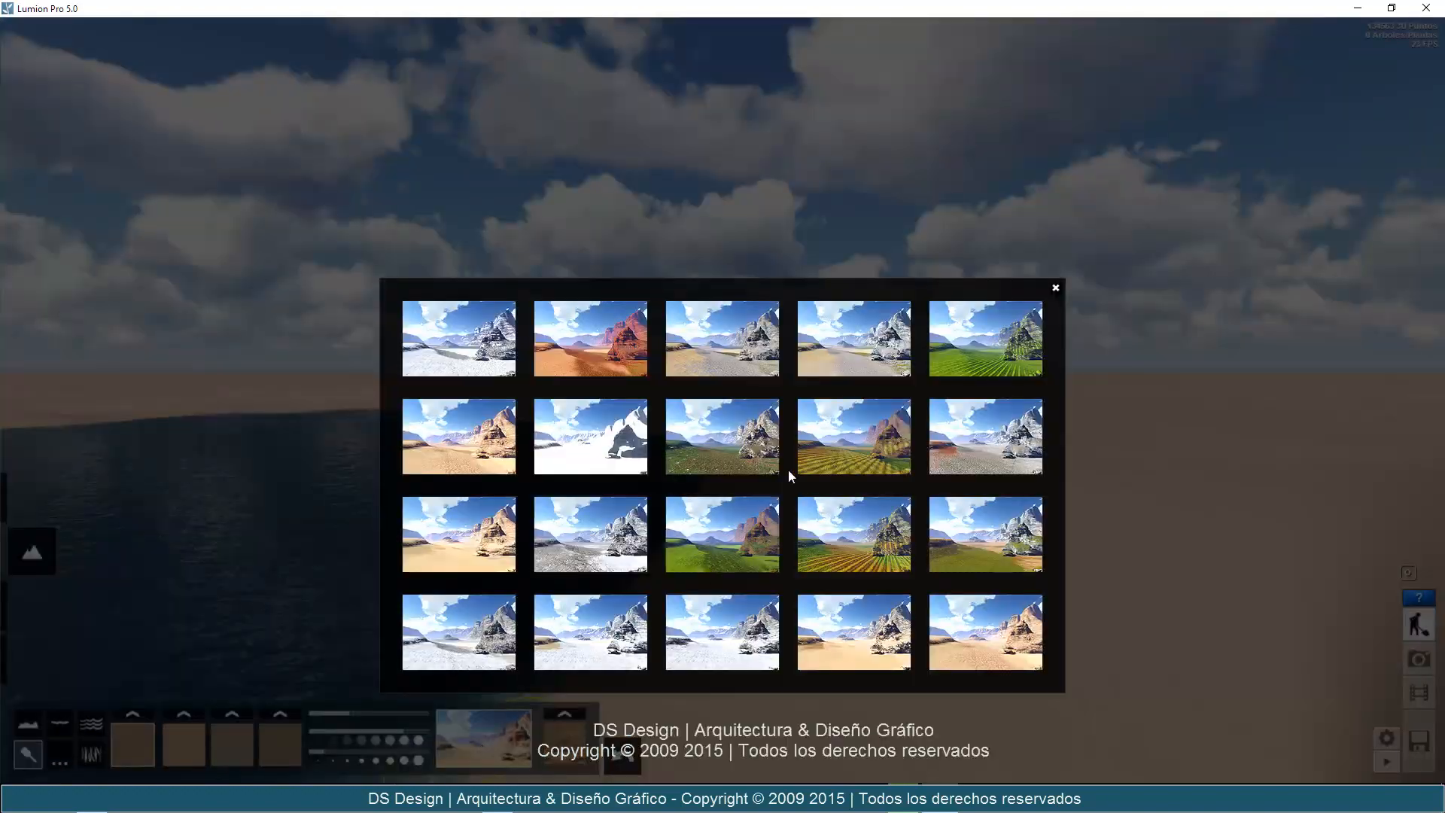
left_click(970, 353)
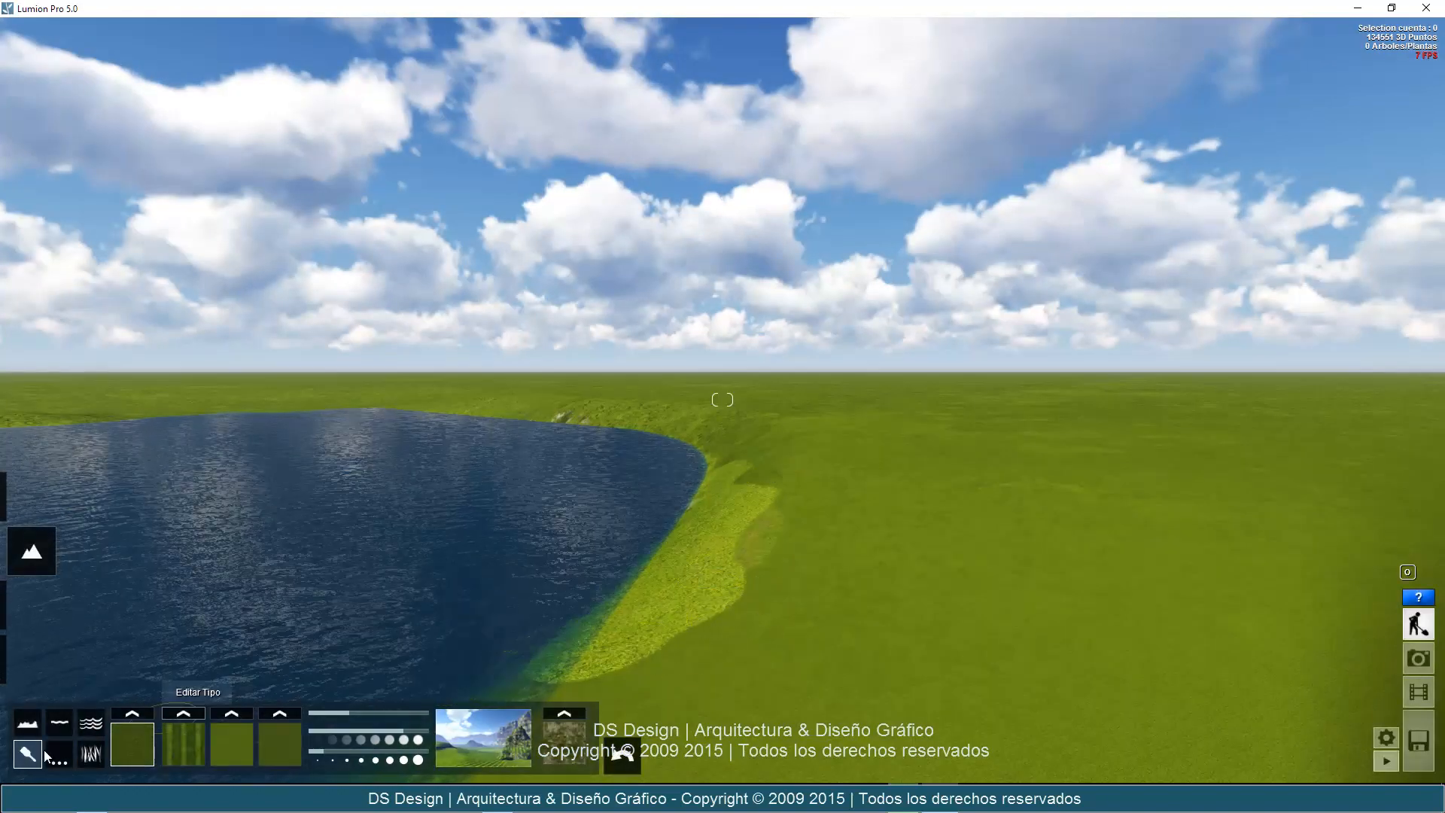
Flatten the entire terrain into a plain with Hacer plano, removing the lake basin.
right_click_drag(796, 539, 504, 667)
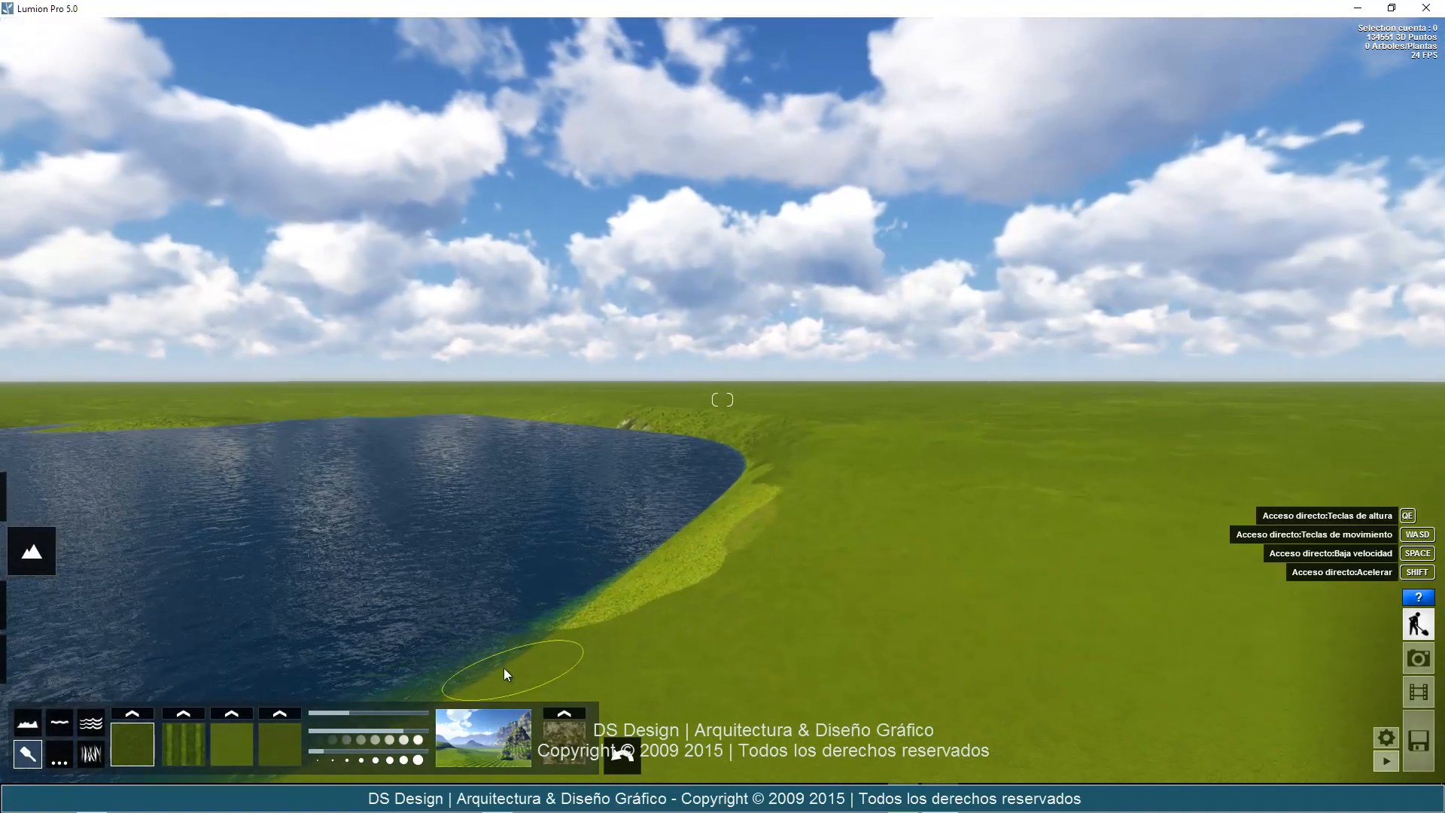
left_click(61, 753)
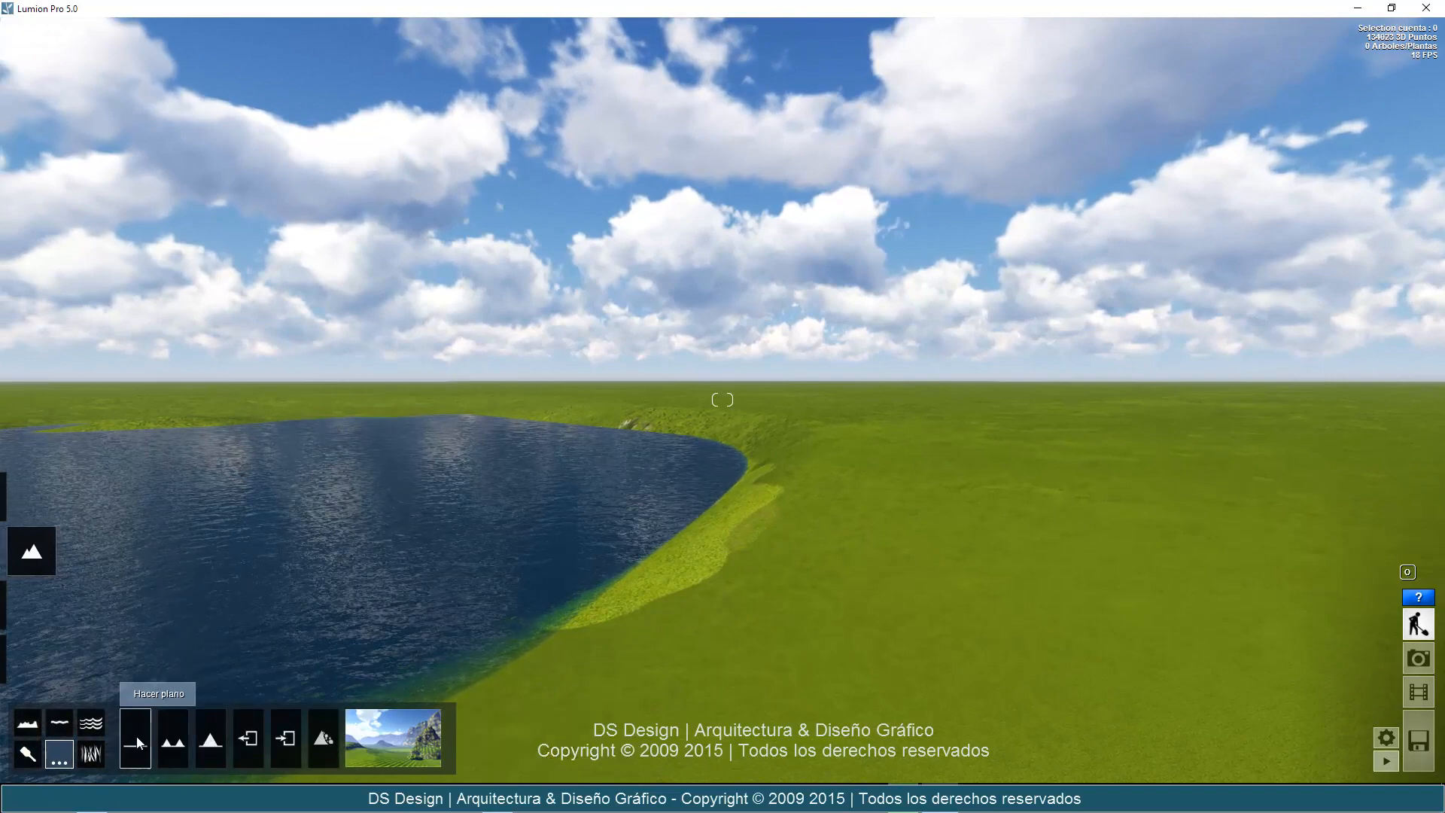
left_click(136, 739)
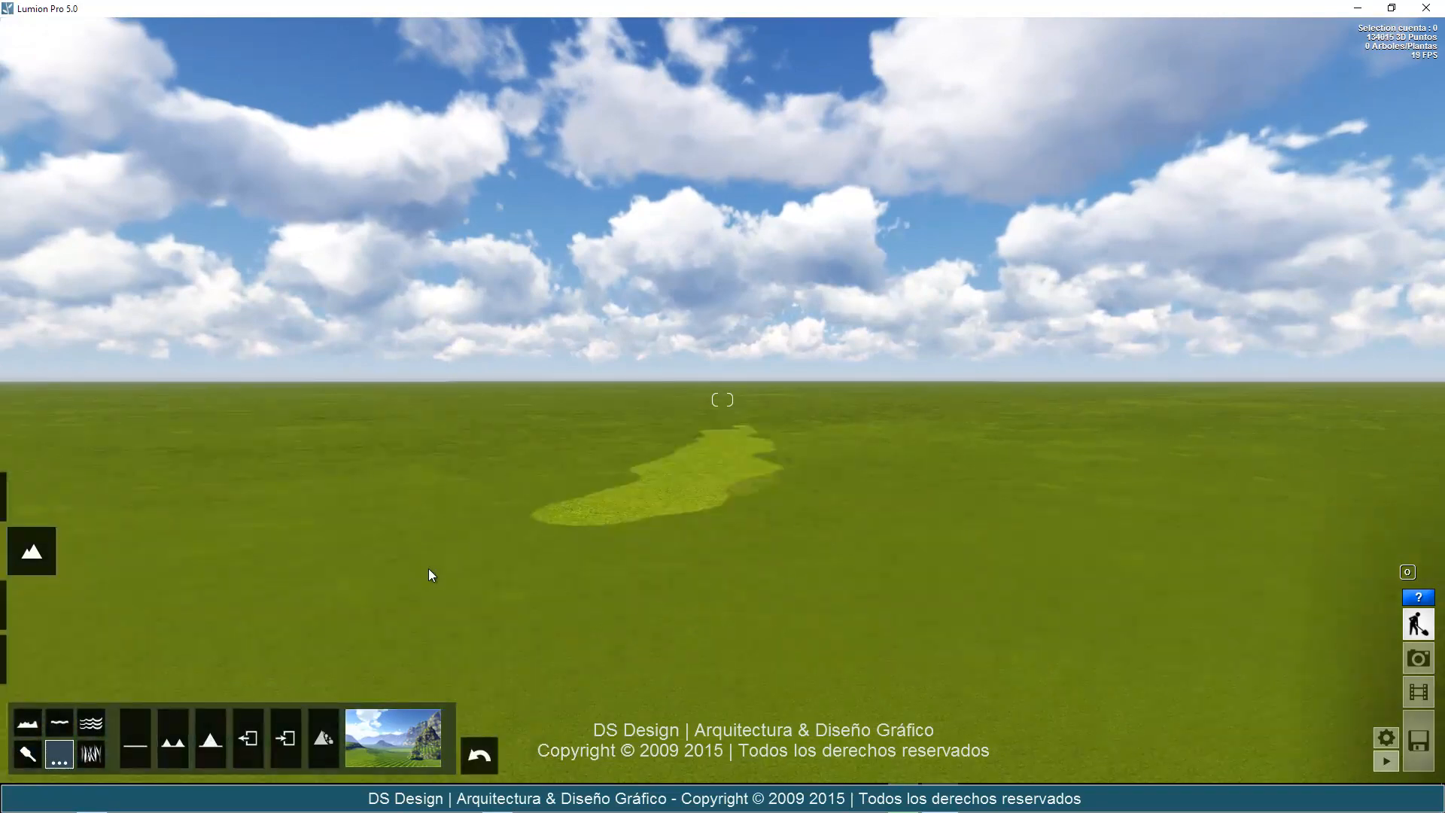
Generate mountains across the flat terrain with Hacer montañas, and replace them with large mountains using Hacer montañas grandes.
mouse_move(427, 568)
right_mouse_down()
mouse_move(404, 568)
mouse_move(419, 570)
right_mouse_up()
scroll(418, 571, "up", 2)
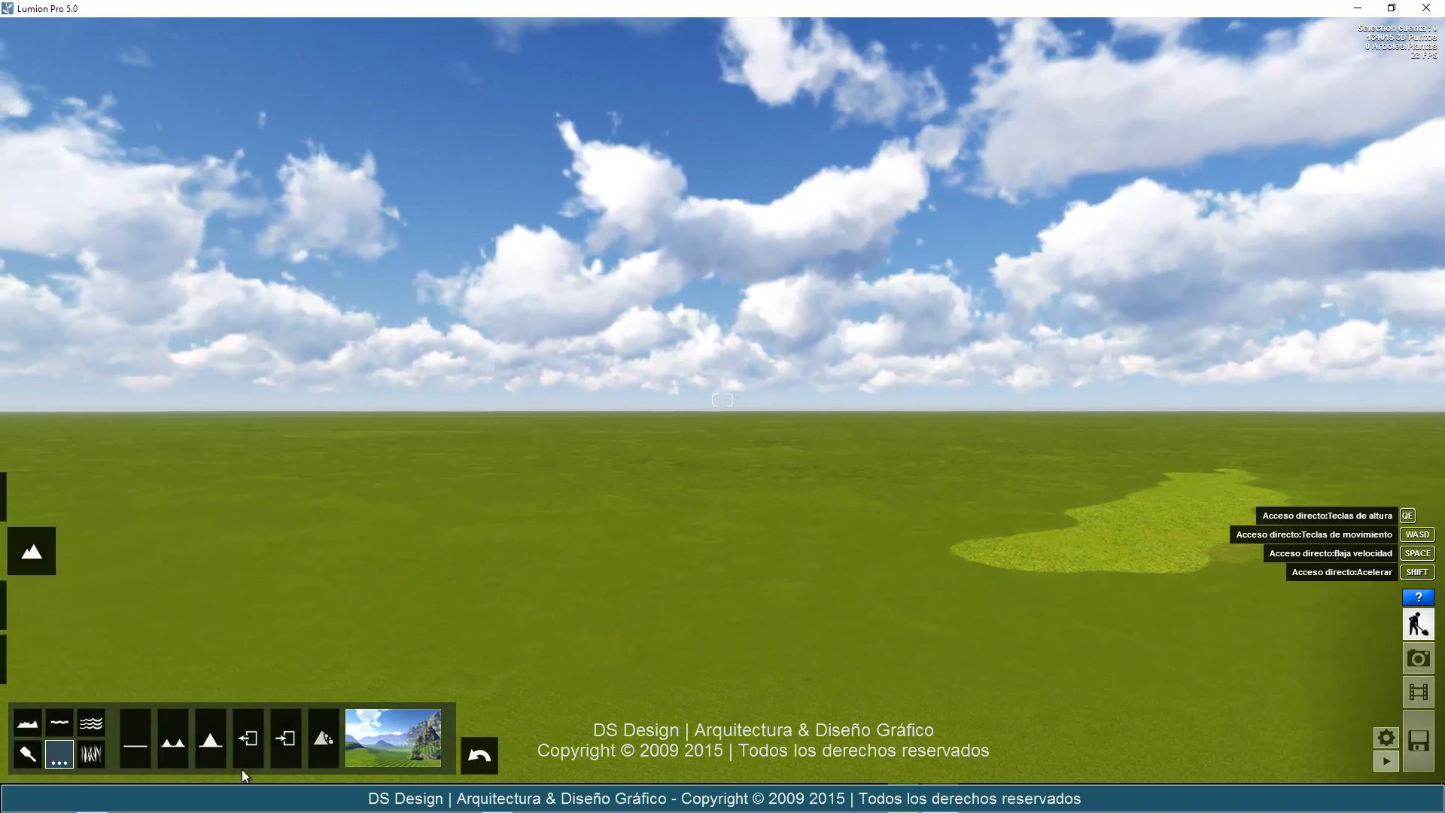
left_click(172, 741)
right_click_drag(755, 584, 562, 575)
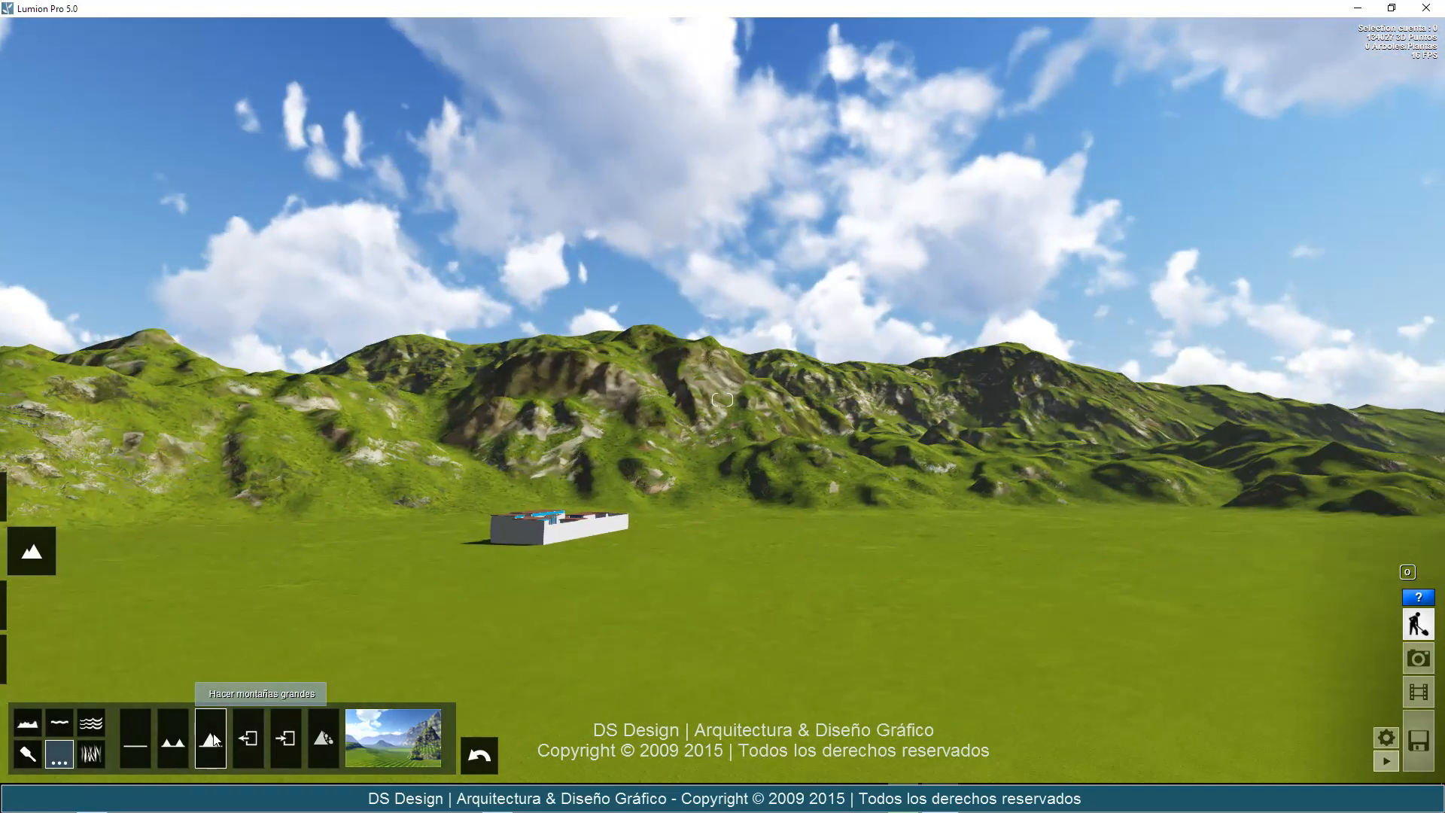
left_click(211, 740)
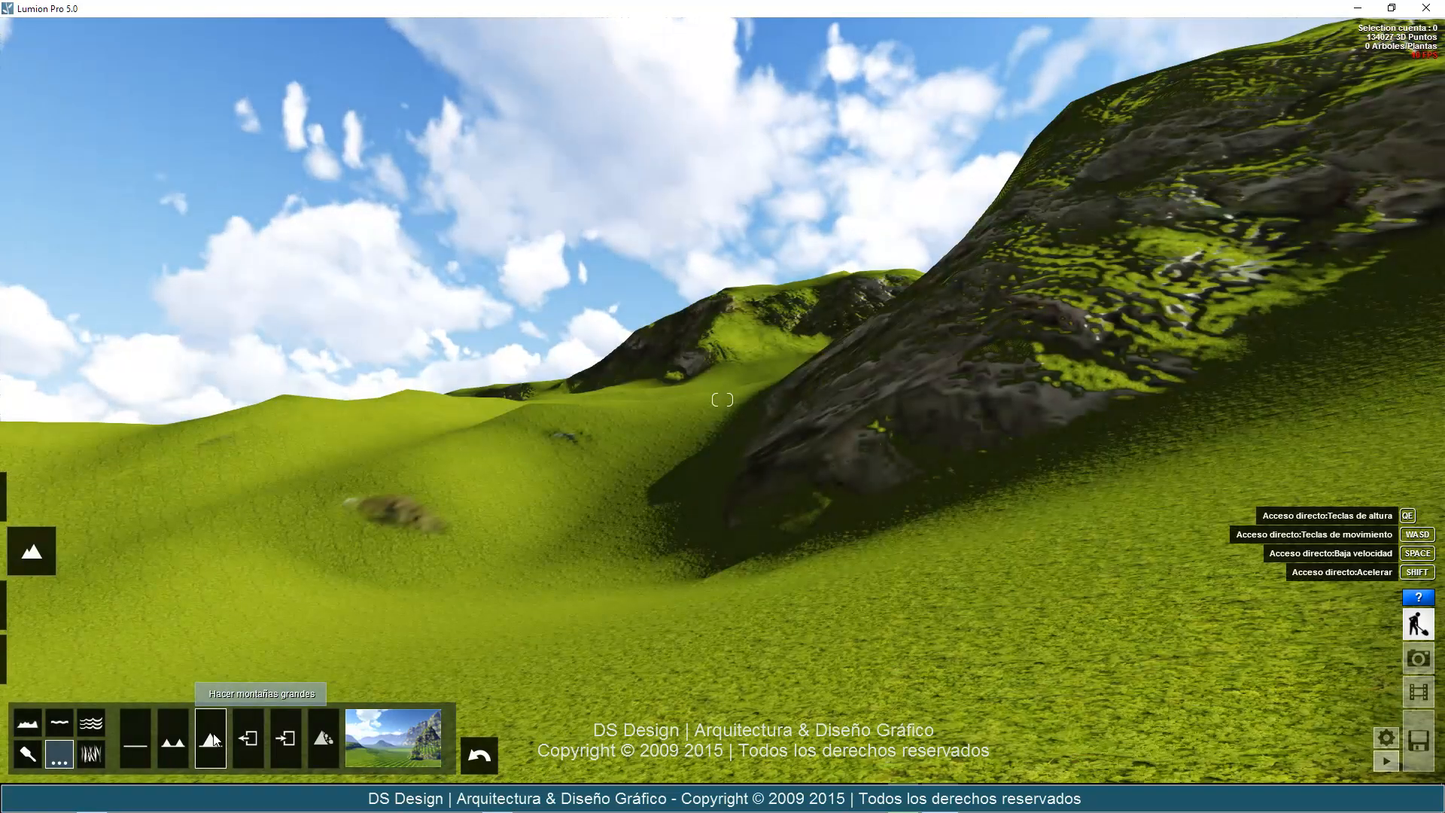
Level the mountainous terrain, and generate large mountains once more with Hacer montañas grandes.
left_click(148, 739)
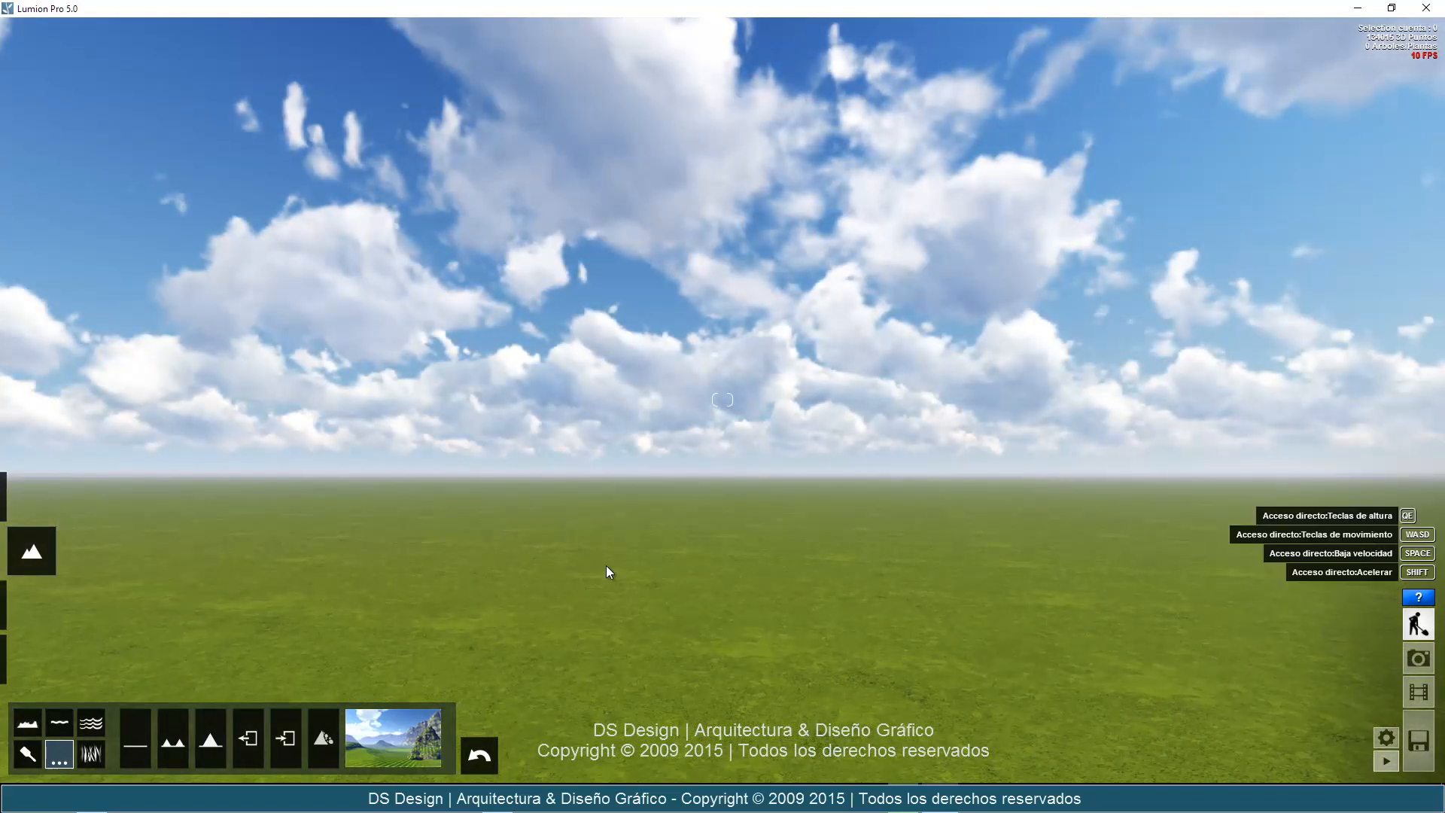
right_click_drag(1105, 557, 1408, 543)
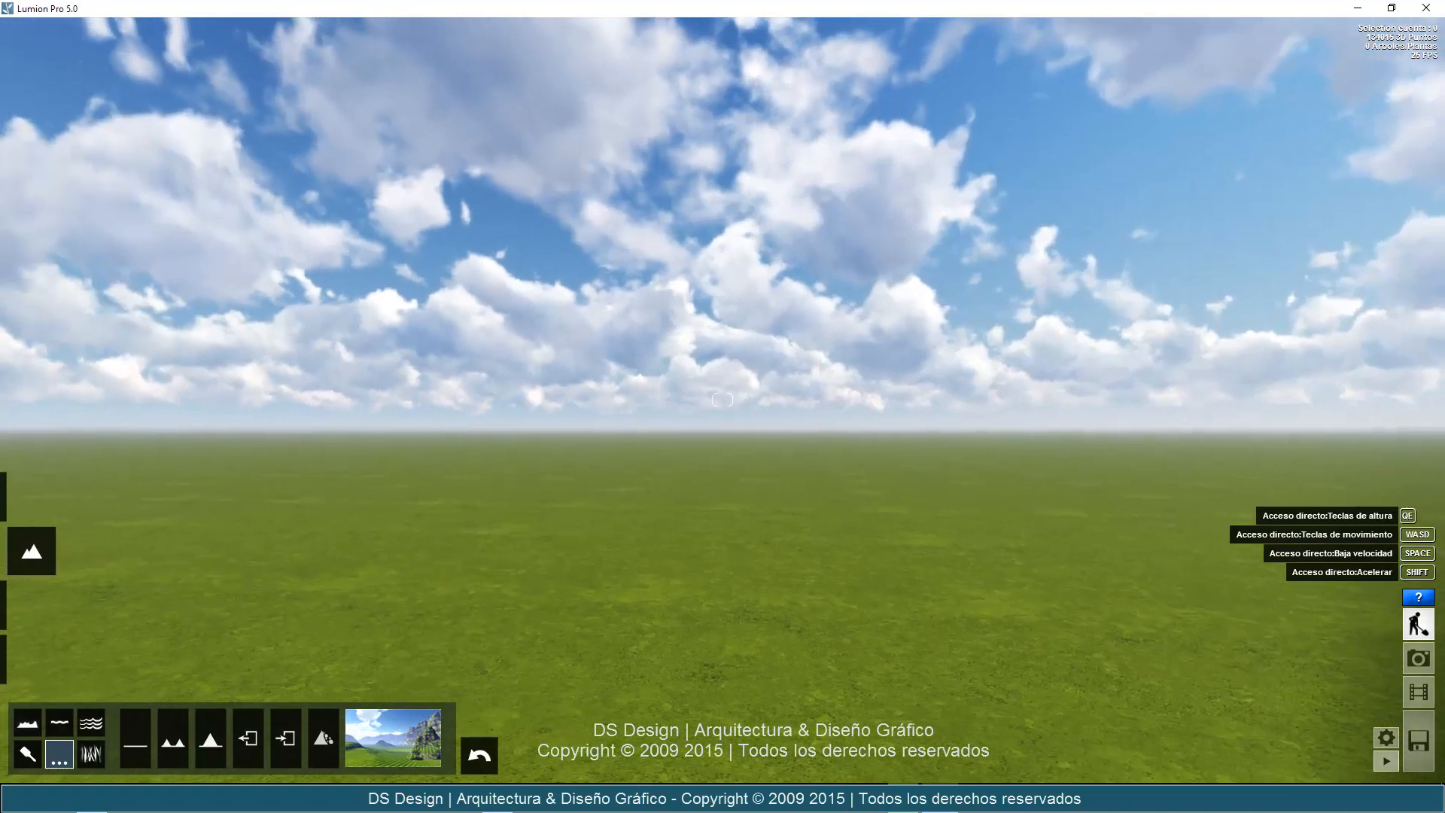
right_click_drag(862, 592, 919, 525)
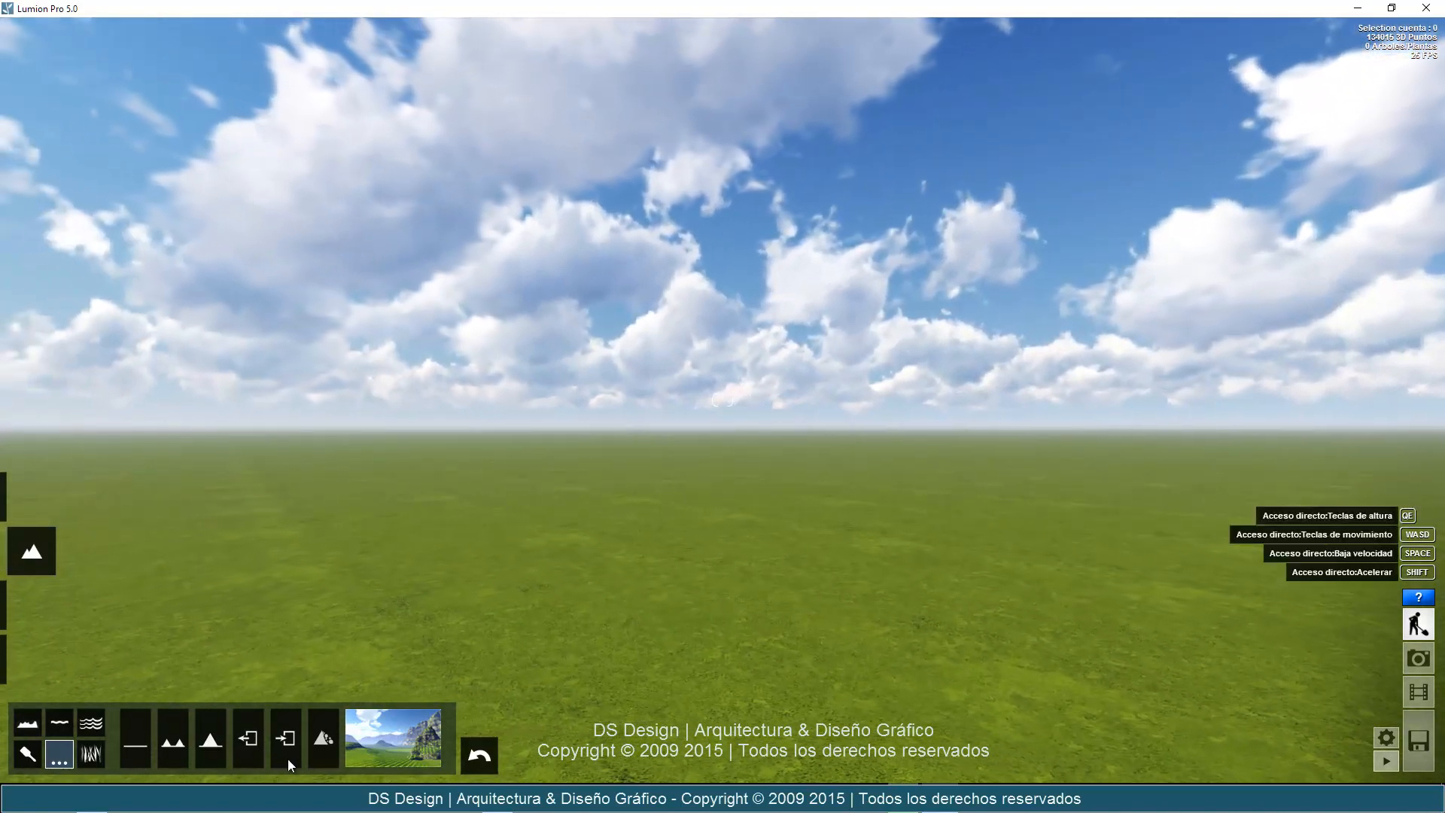
left_click(205, 747)
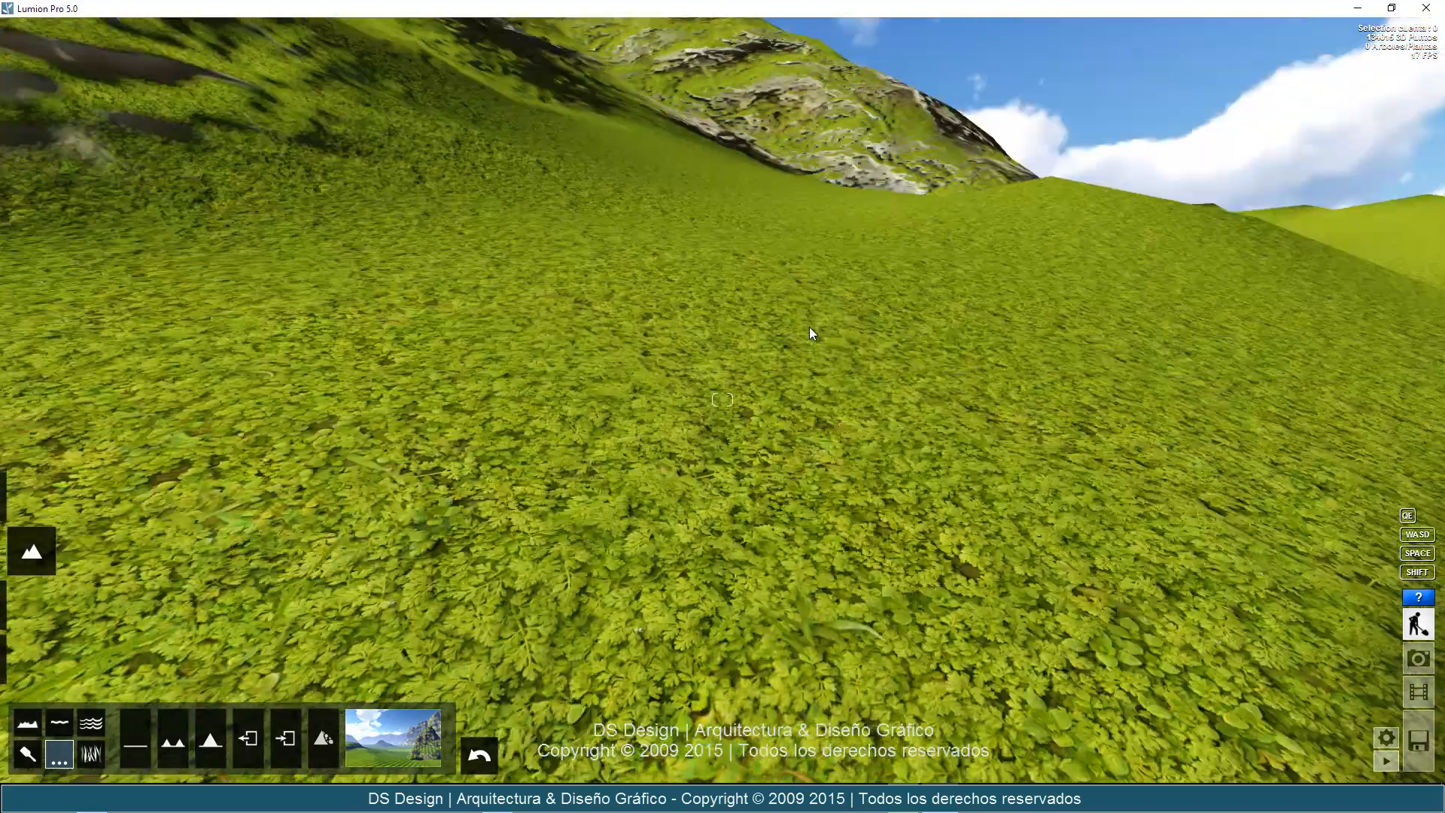
mouse_move(812, 331)
right_mouse_down()
mouse_move(844, 296)
mouse_move(919, 323)
mouse_move(810, 327)
right_mouse_up()
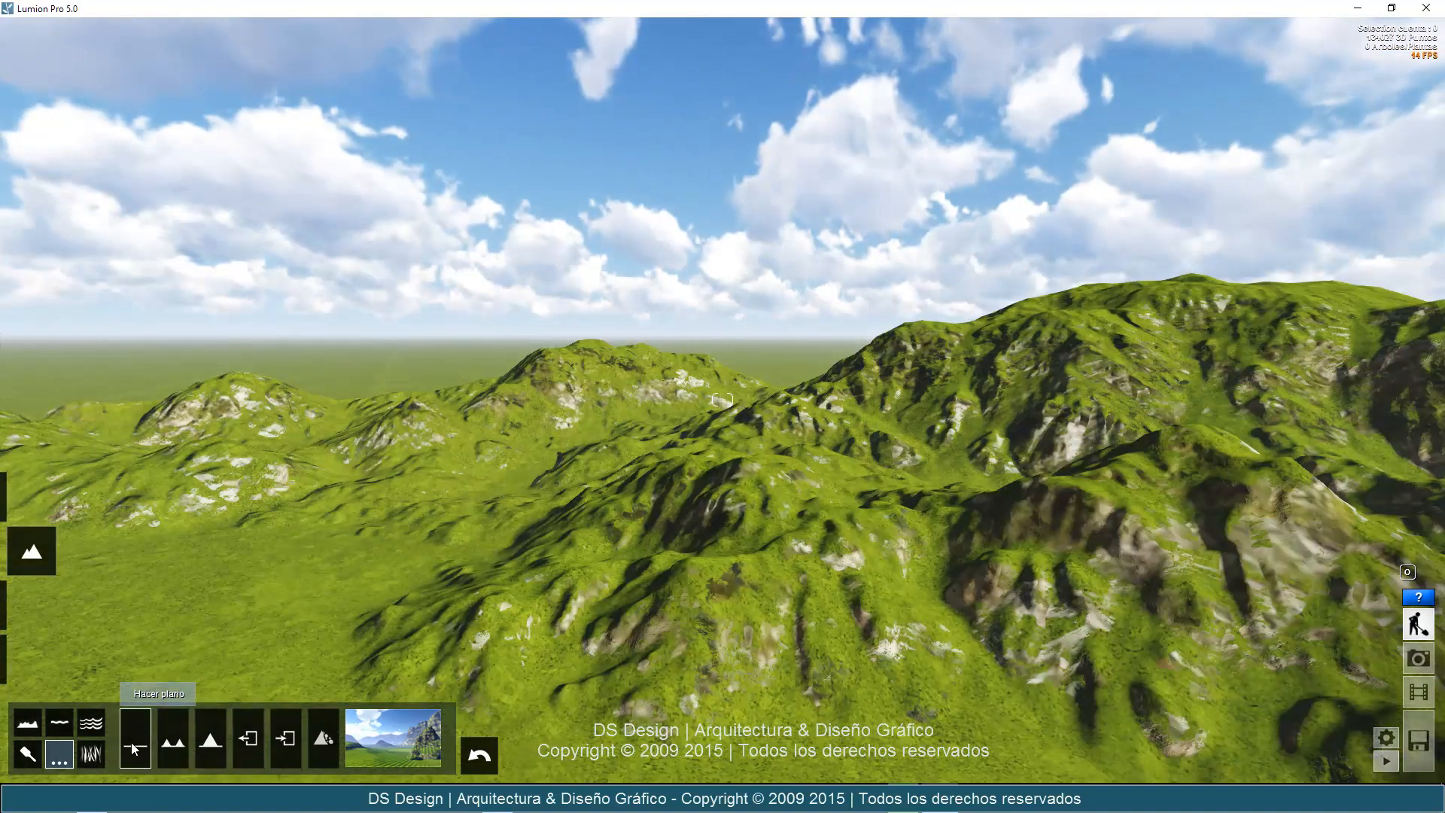
Return the large mountains to a flat plain around the house with Hacer plano.
left_click(133, 741)
right_click_drag(646, 474, 879, 408)
key("w")
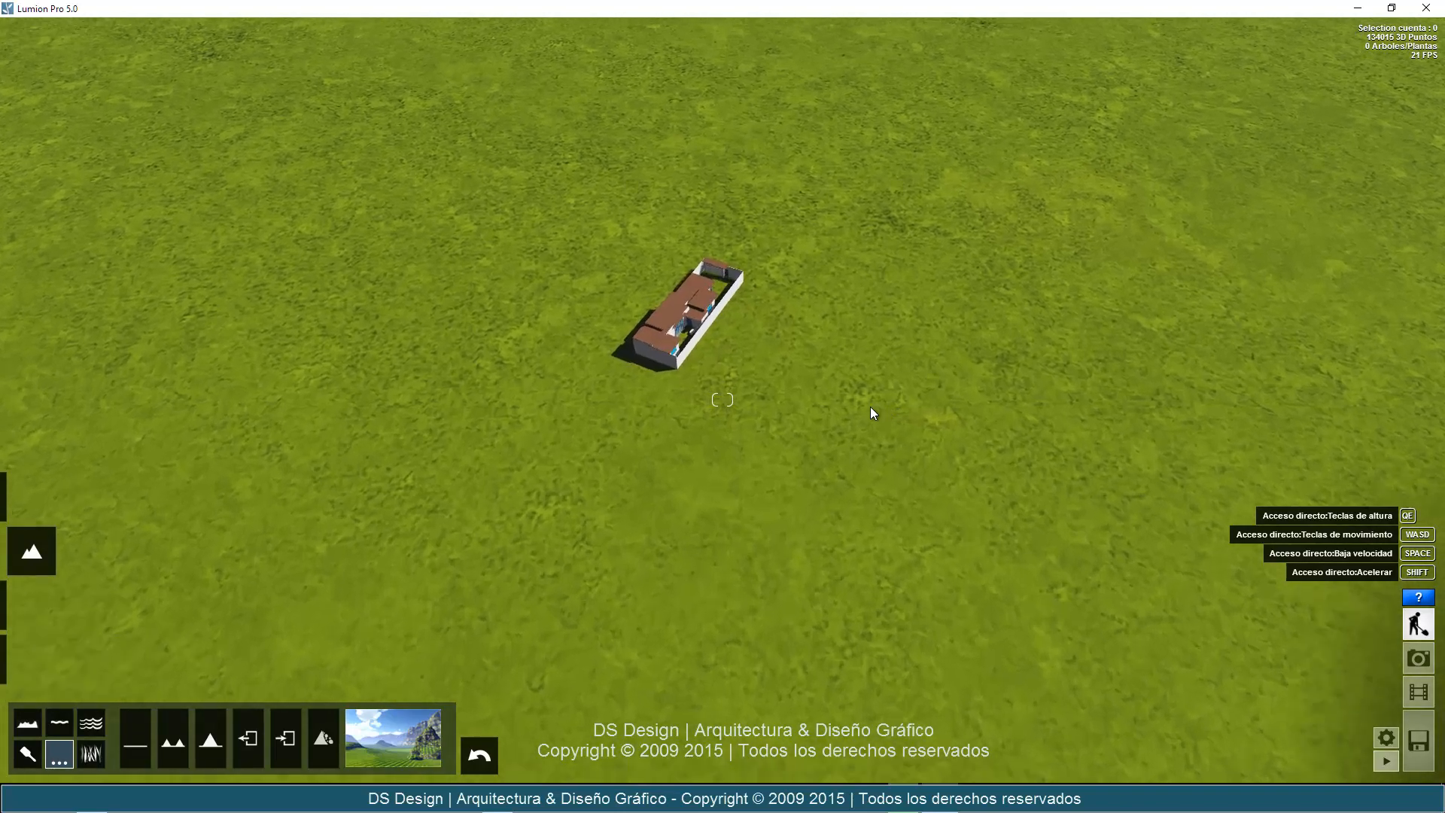
key("d")
key("w")
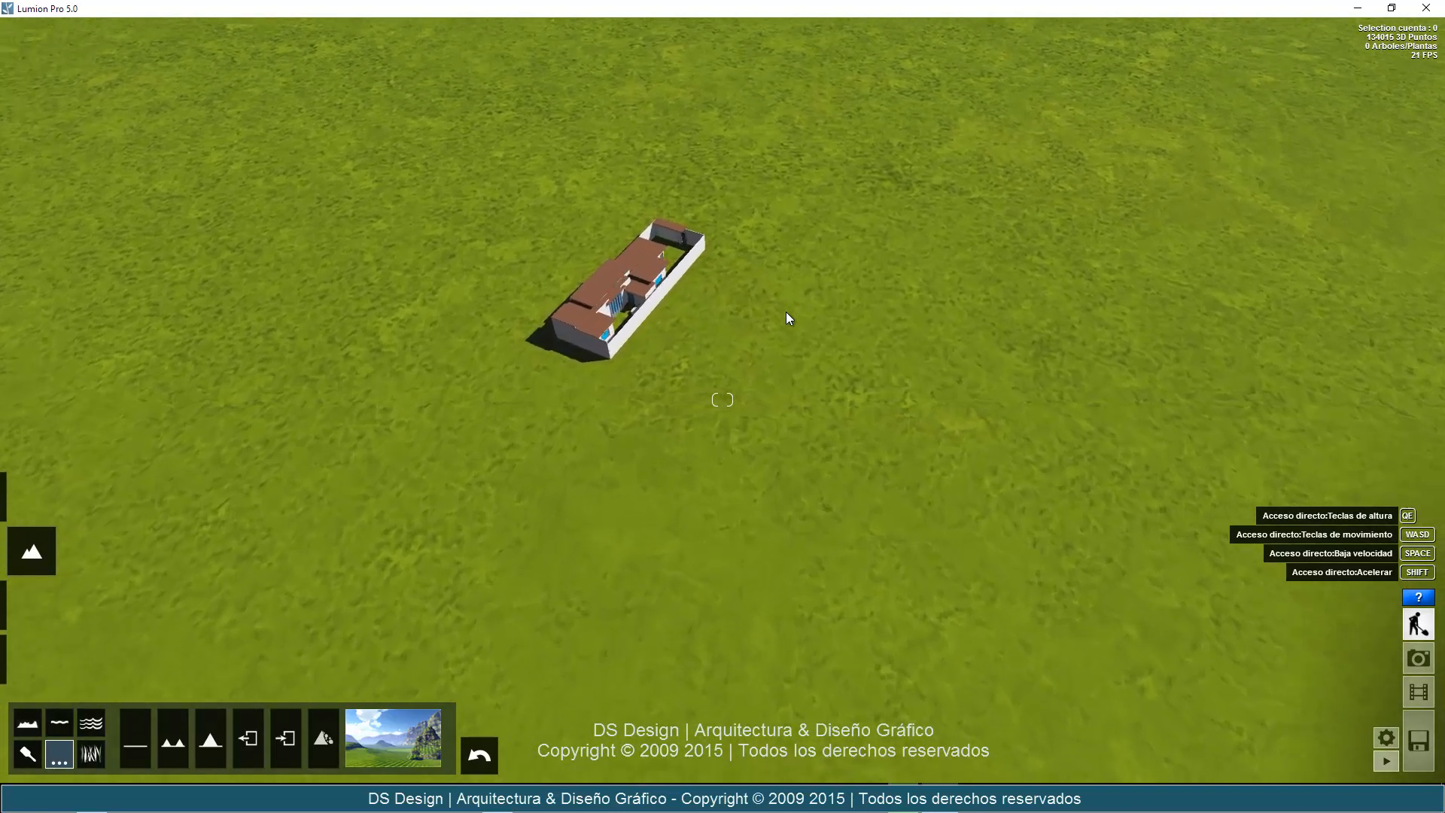
key("w")
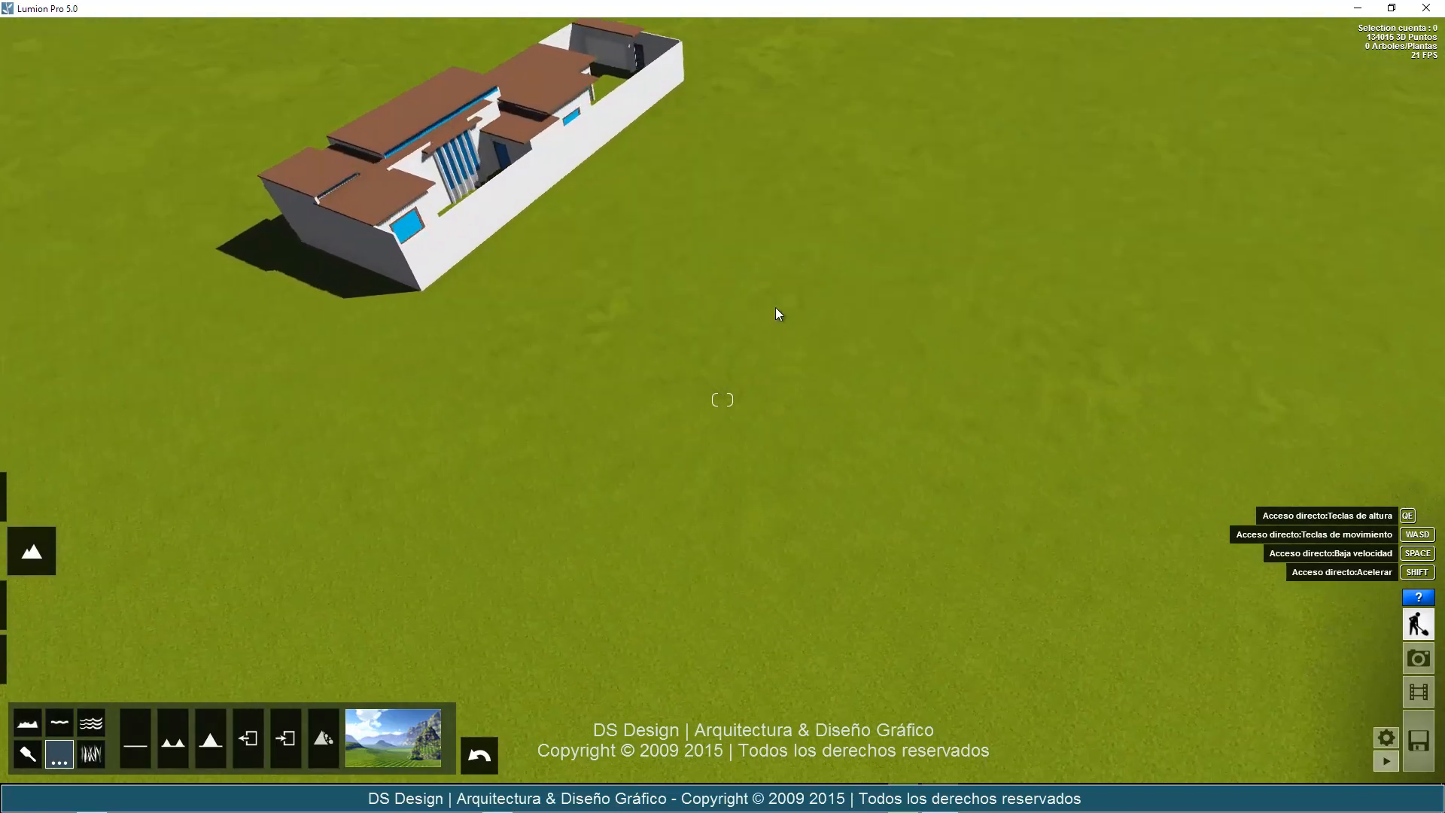
Reapply the bright green crop-row field landscape preset to the flat terrain around the house.
right_click_drag(767, 299, 724, 310)
left_click(392, 738)
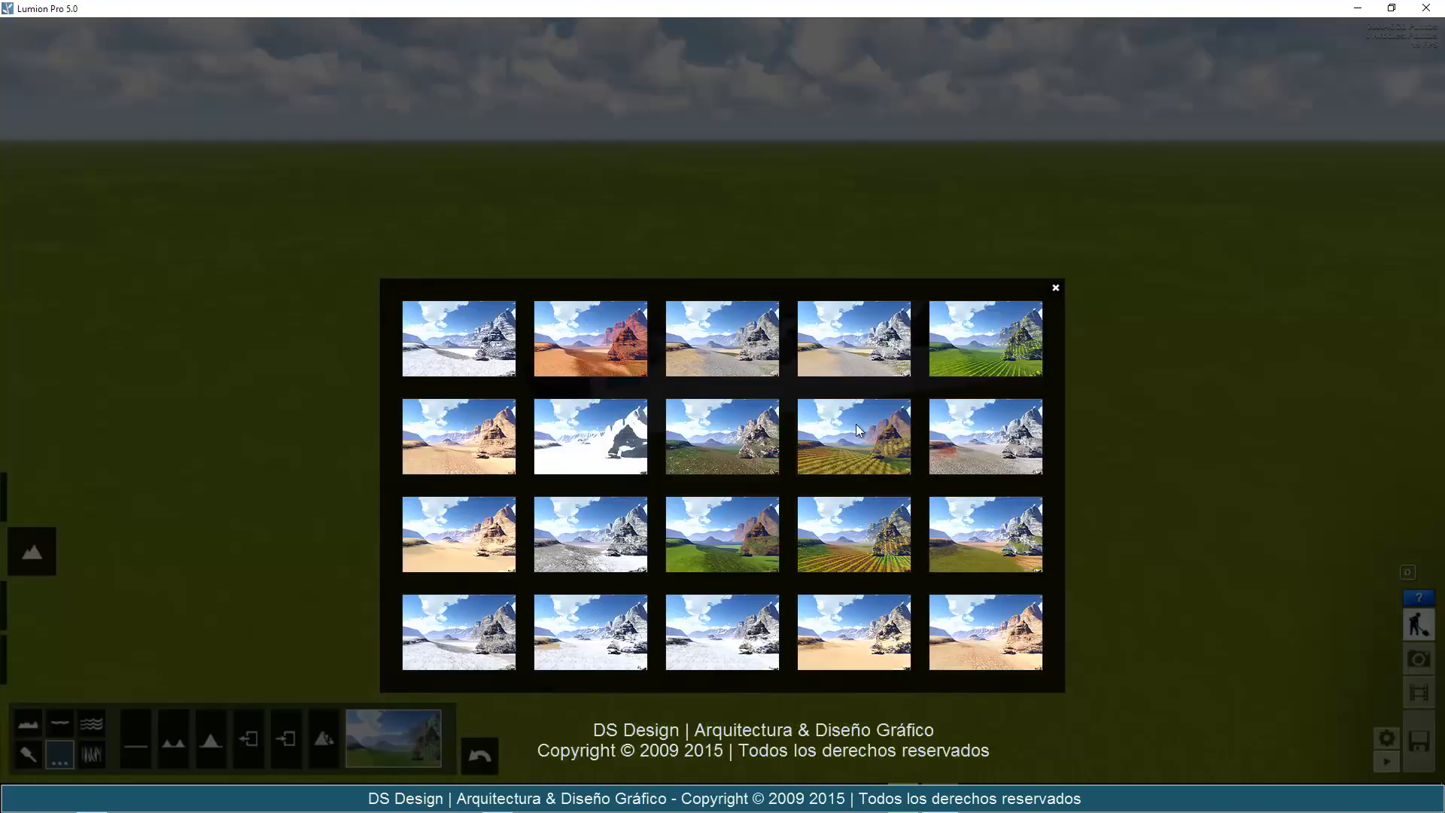
left_click(986, 360)
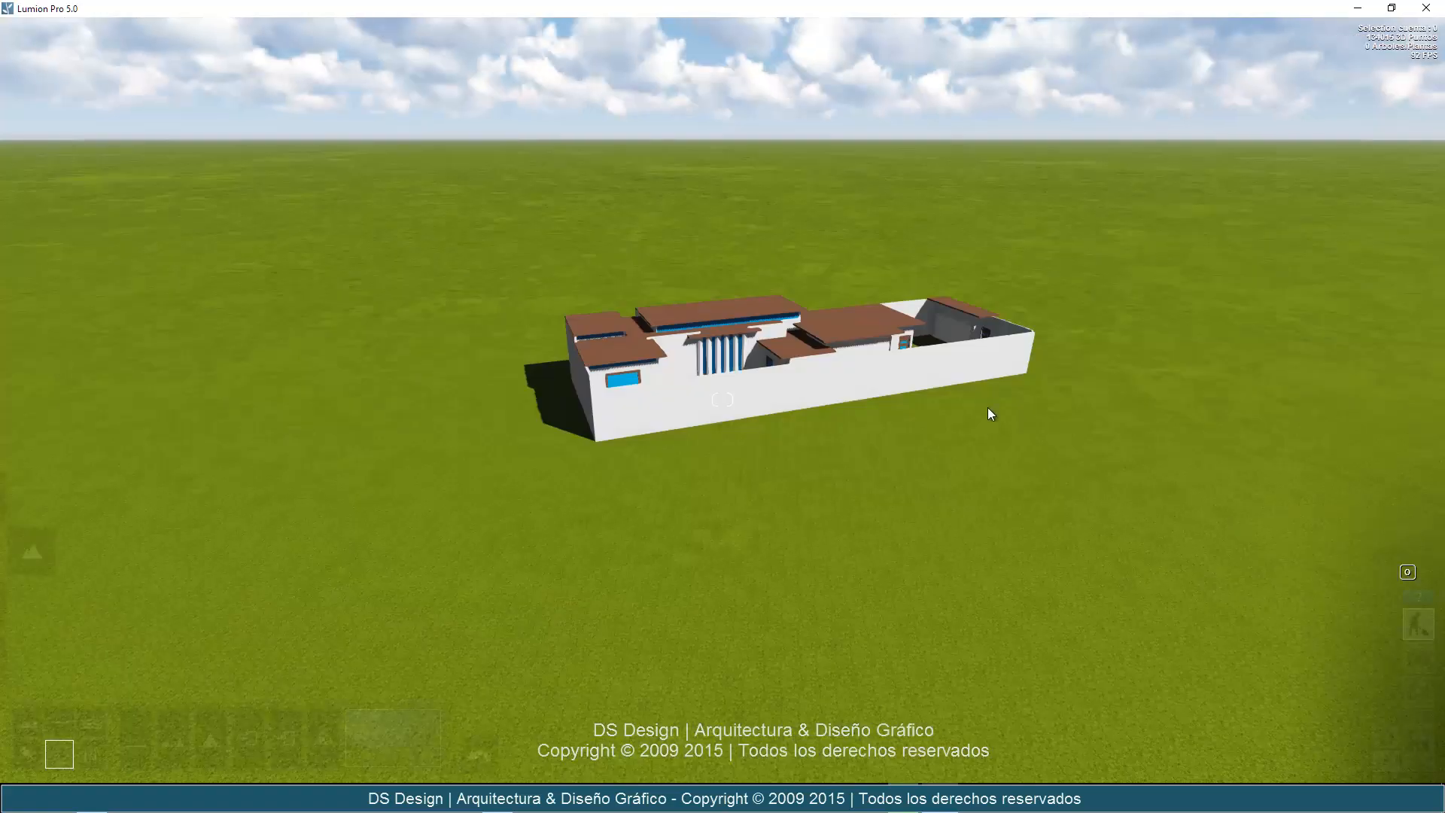
Inspect the house up close, from its outer walls to the ground around the wooden entrance door.
key("d")
key("w")
key("w")
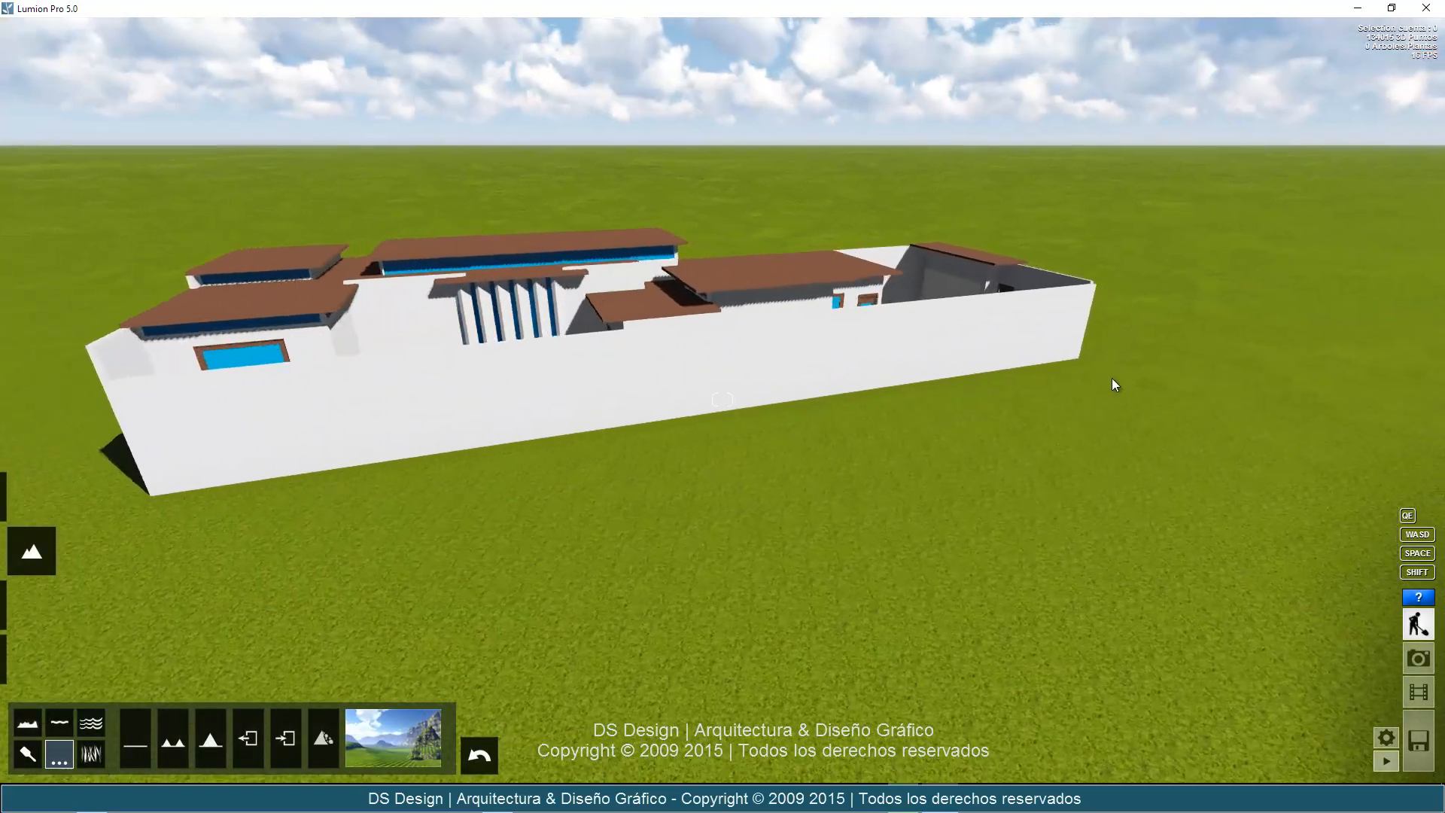
key("d")
mouse_move(1113, 379)
right_mouse_down()
mouse_move(1082, 383)
mouse_move(1127, 386)
mouse_move(1114, 378)
right_mouse_up()
key("d")
key("d")
key("q")
key("d")
key("d")
scroll(1114, 378, "up", 5)
key("s")
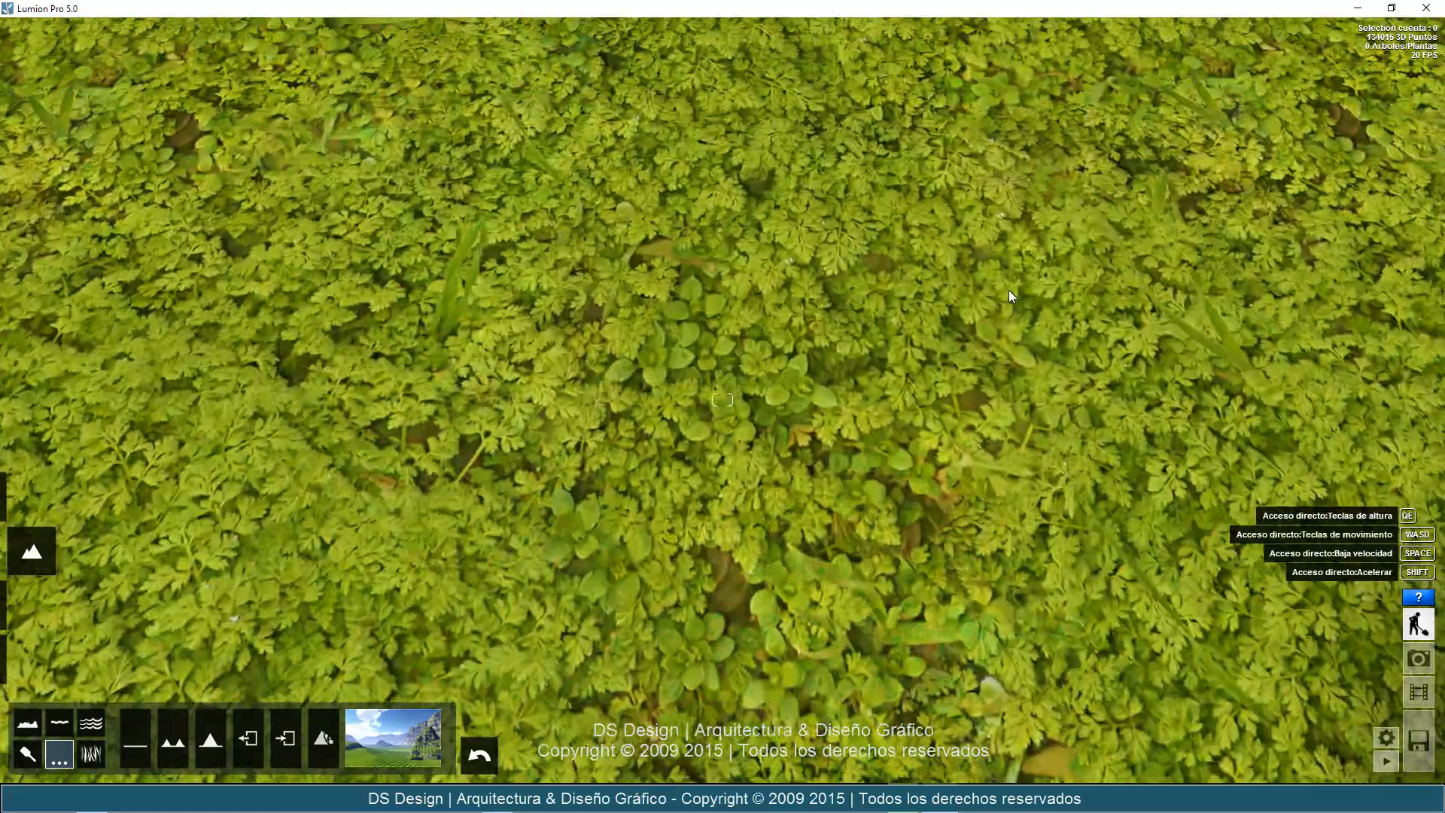
right_click_drag(1009, 290, 1044, 302)
key("a")
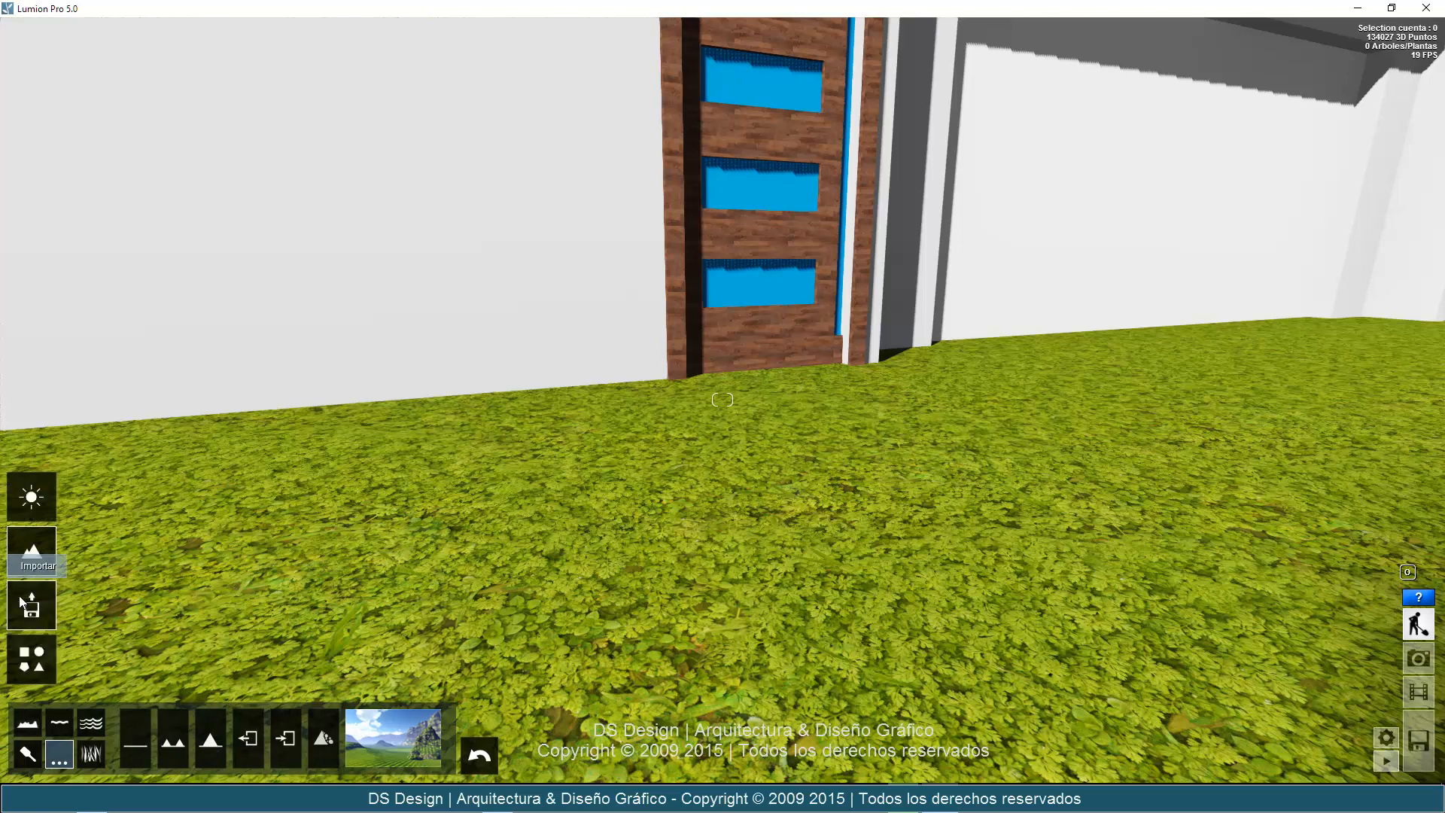
Raise the imported house model slightly so that its base sits above the terrain's grass.
left_click(31, 617)
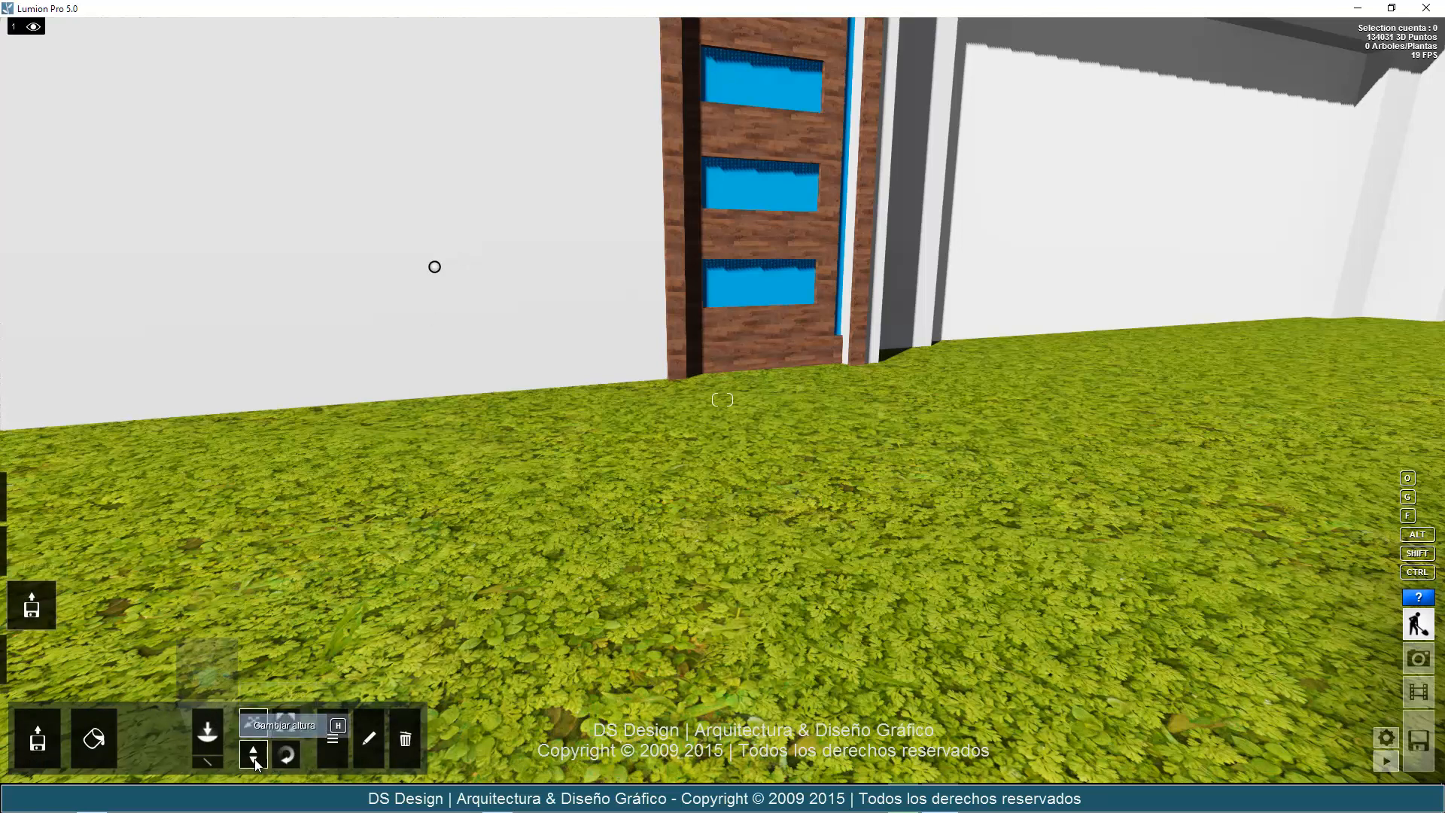
left_click(254, 755)
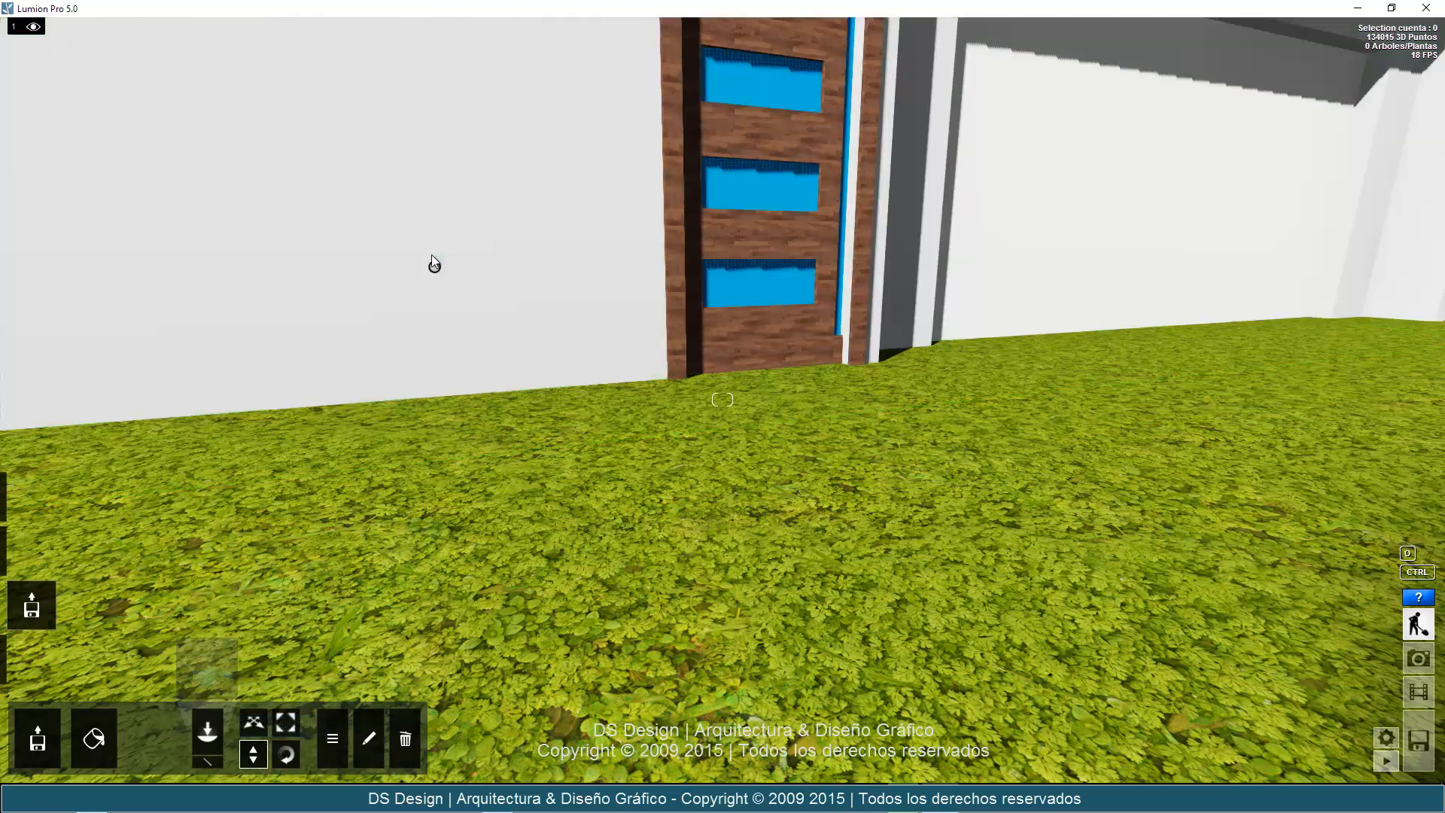
mouse_move(433, 255)
left_mouse_down()
mouse_move(432, 242)
mouse_move(431, 256)
left_mouse_up()
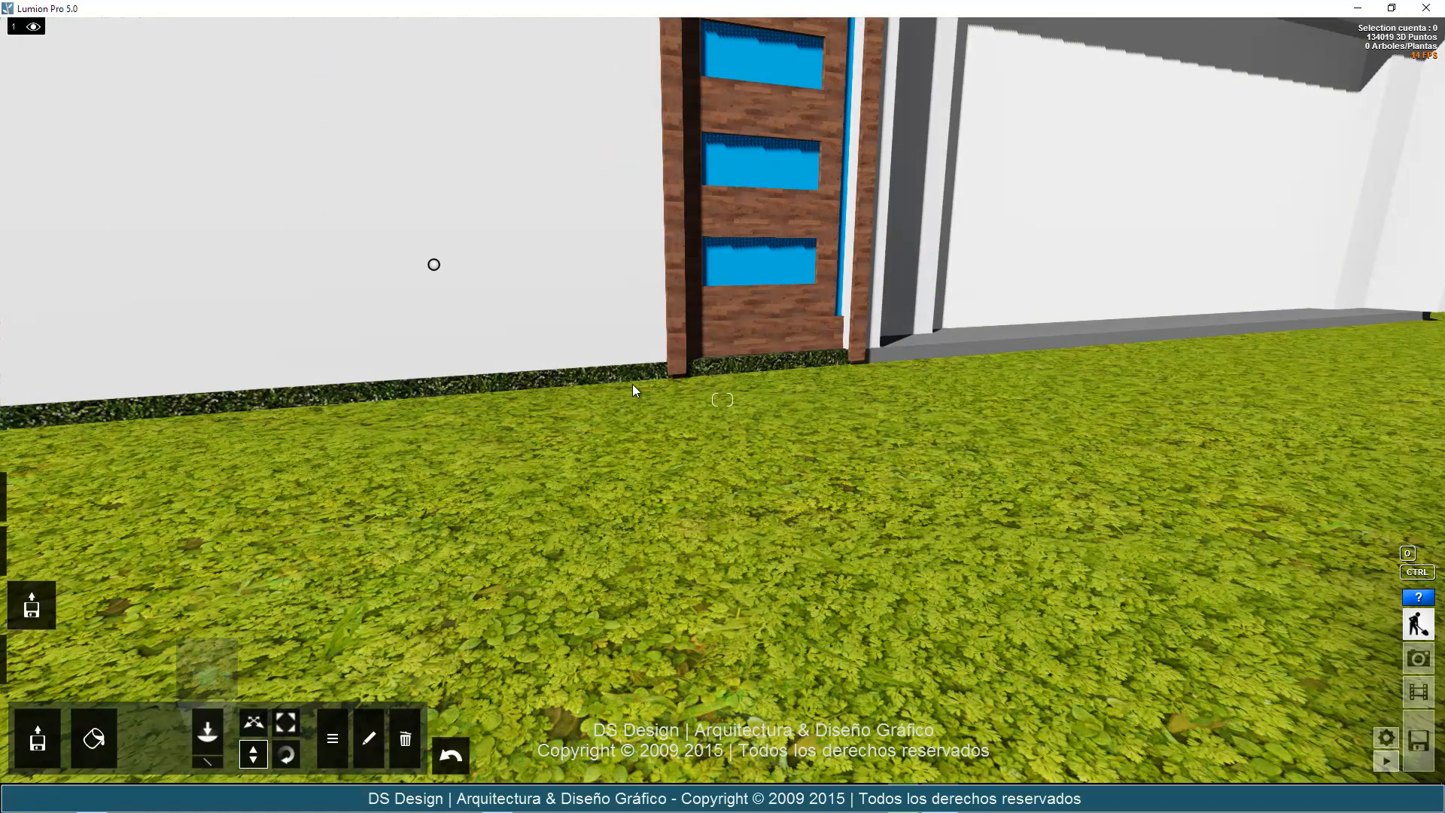
Turn on 3D grass (Hierba) for the landscape around the house.
key("s")
key("s")
right_click_drag(900, 447, 669, 483)
key("a")
key("s")
key("w")
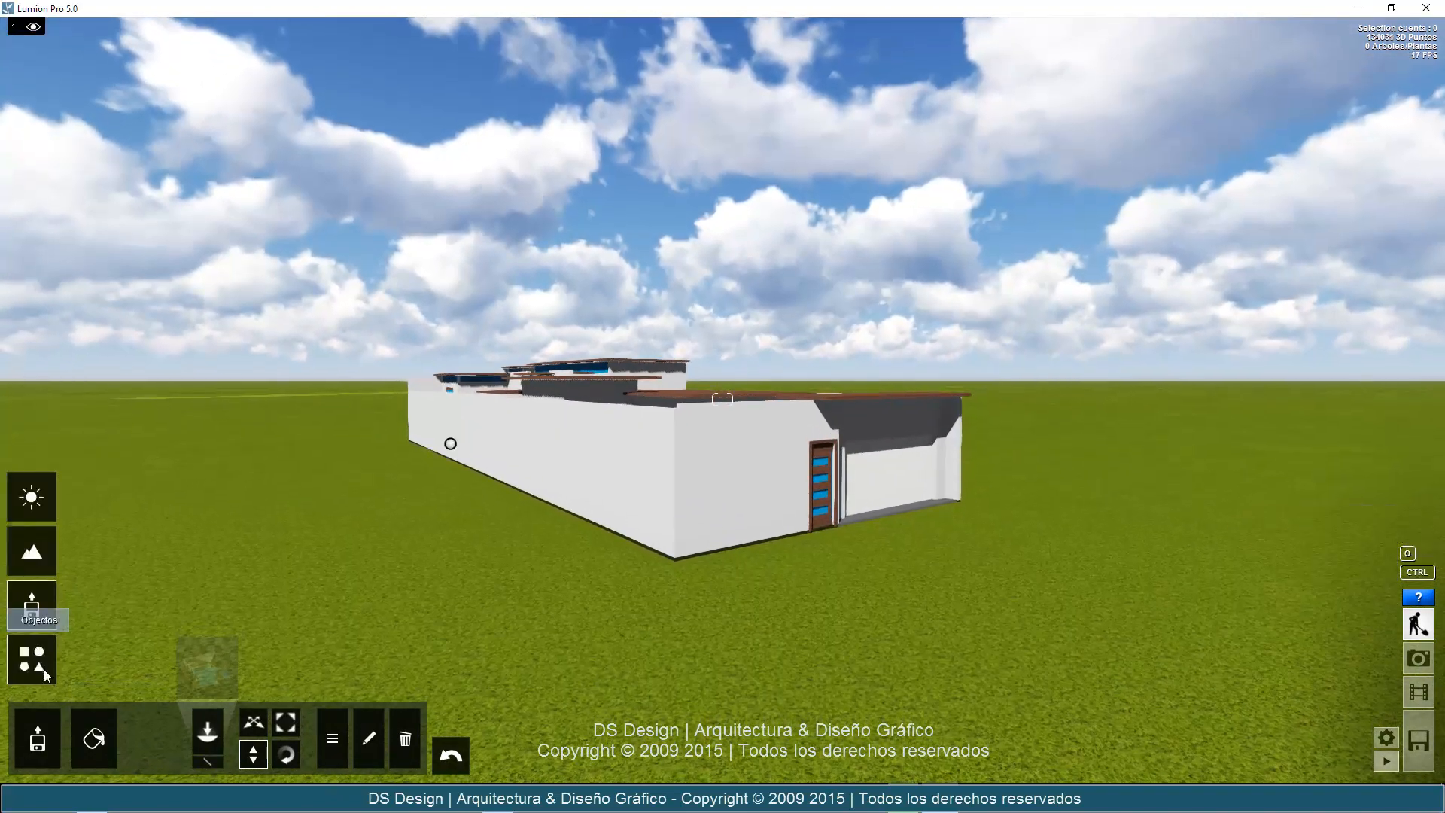
left_click(31, 553)
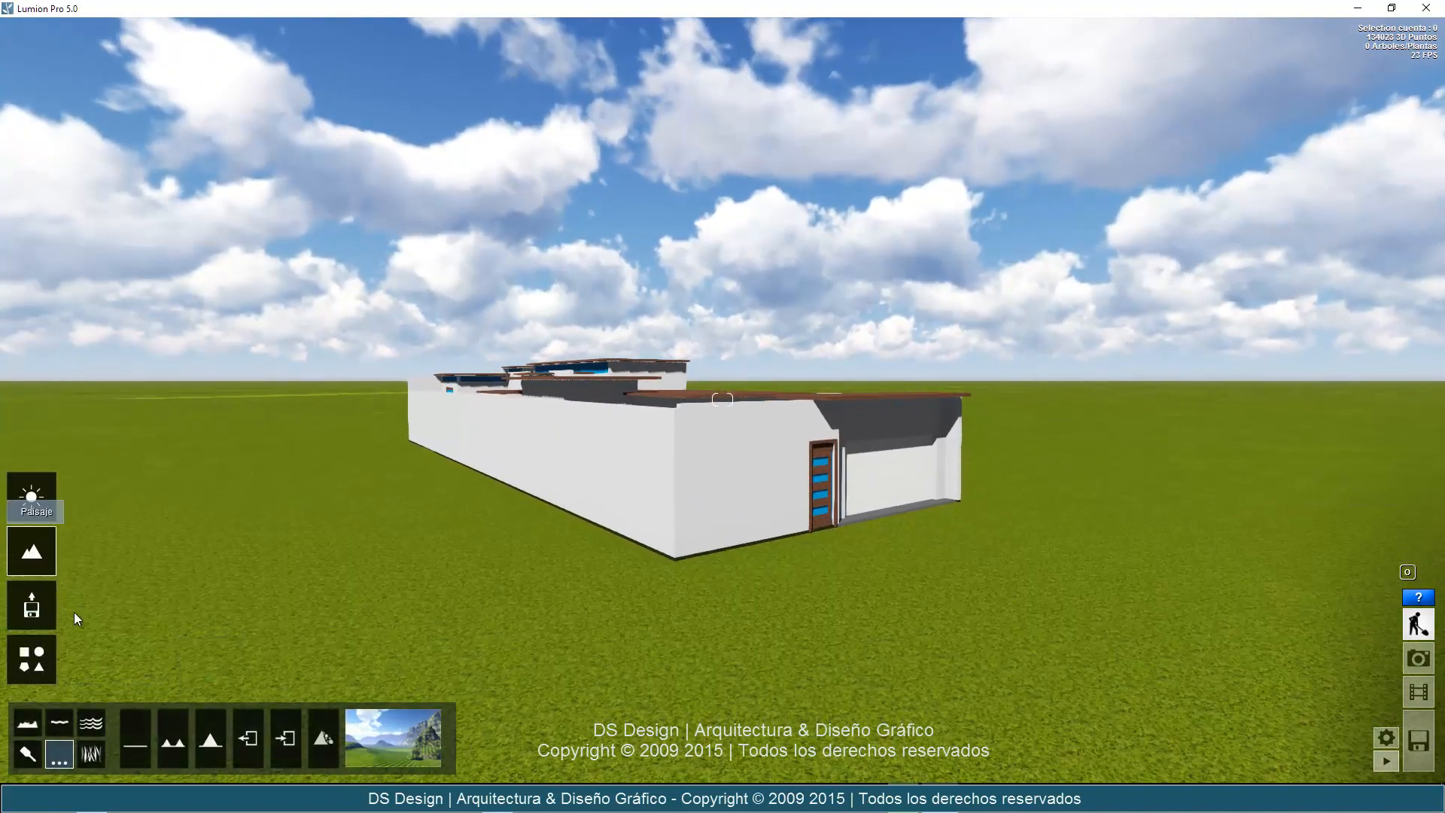
left_click(92, 762)
key("d")
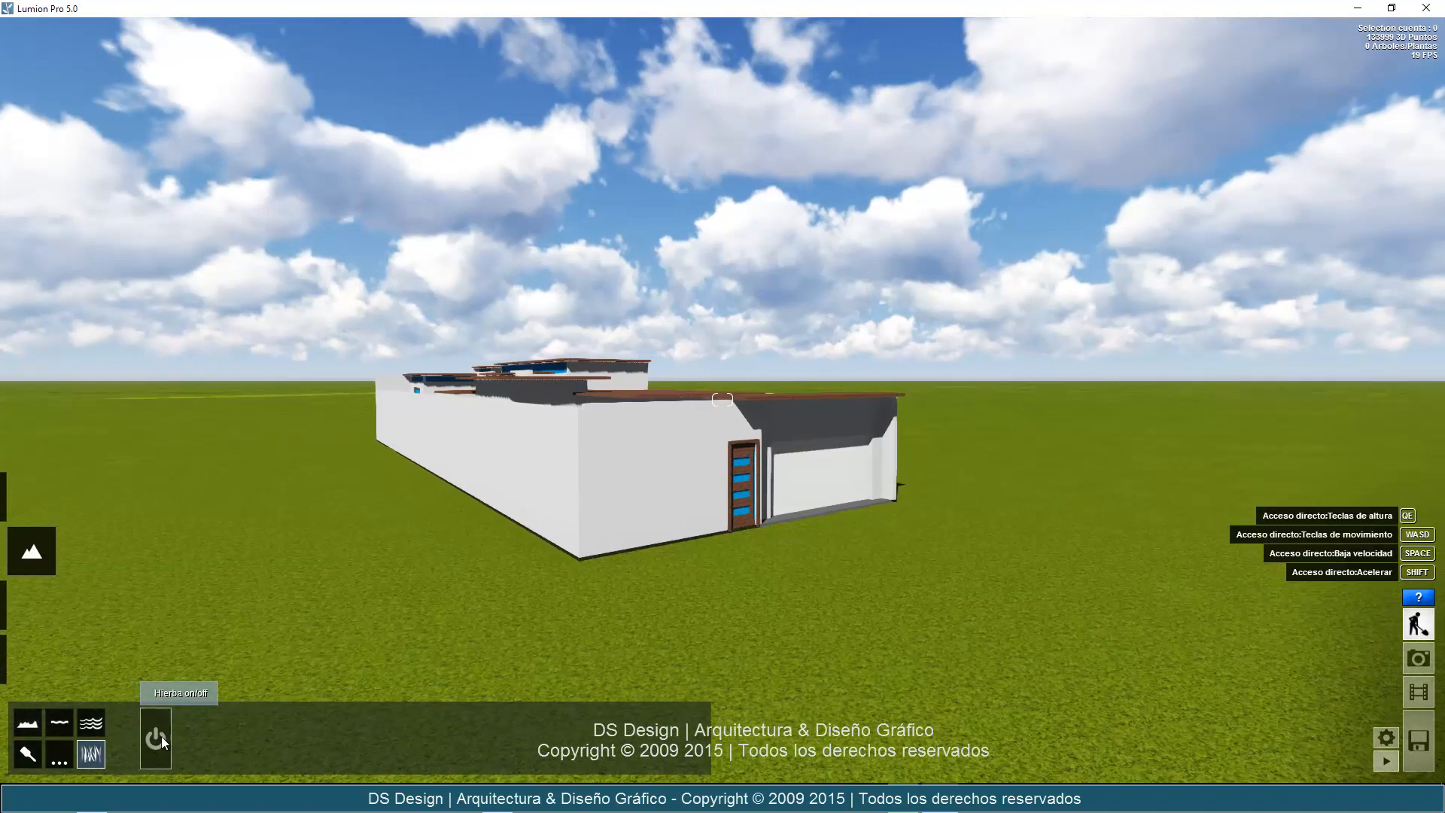
left_click(157, 738)
Increase the grass size (Tamaño de hierba) to 0.9, judging it from ground level before the house's front facade.
key("w")
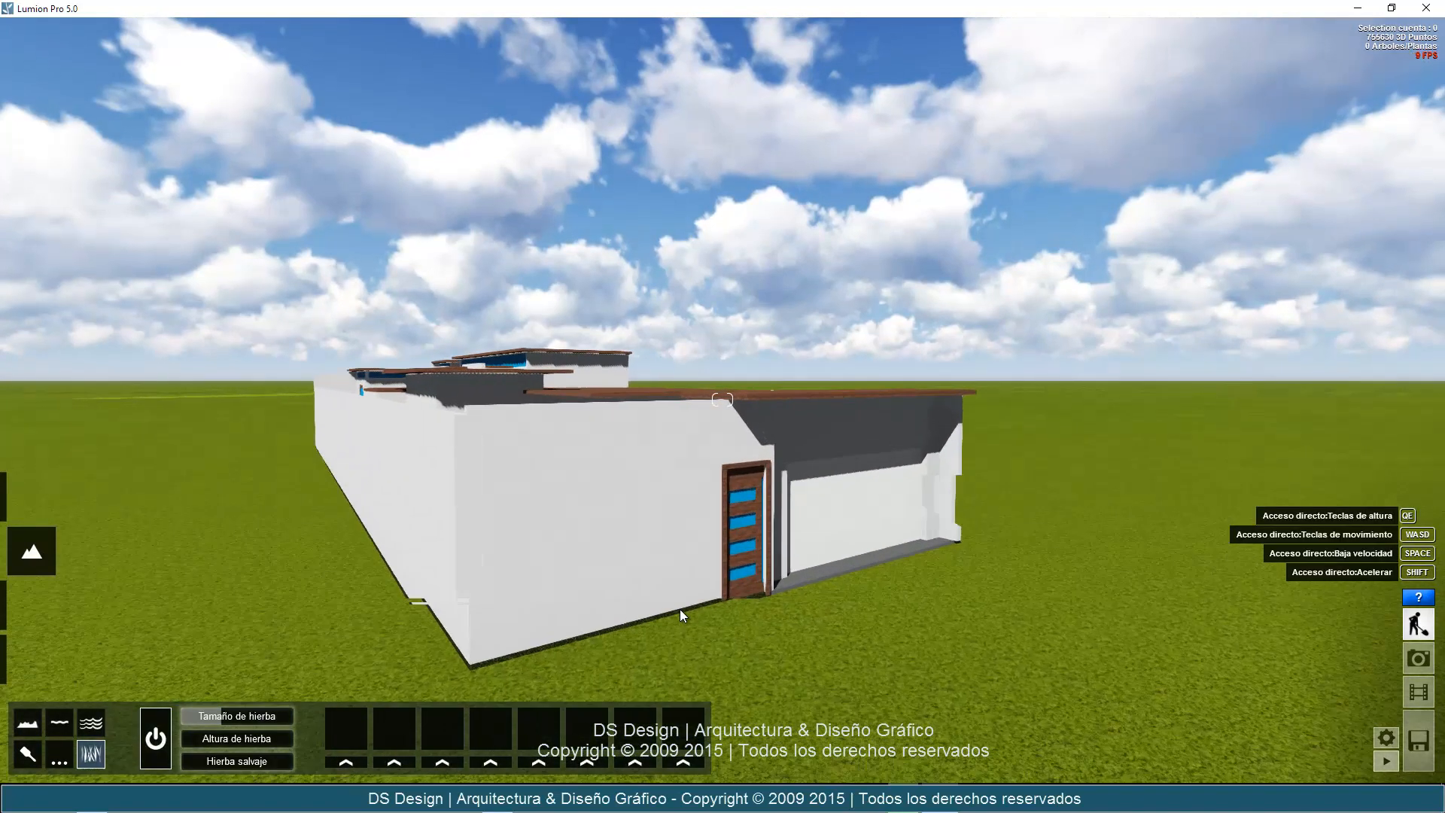
key("s")
right_click_drag(870, 649, 914, 652)
key("d")
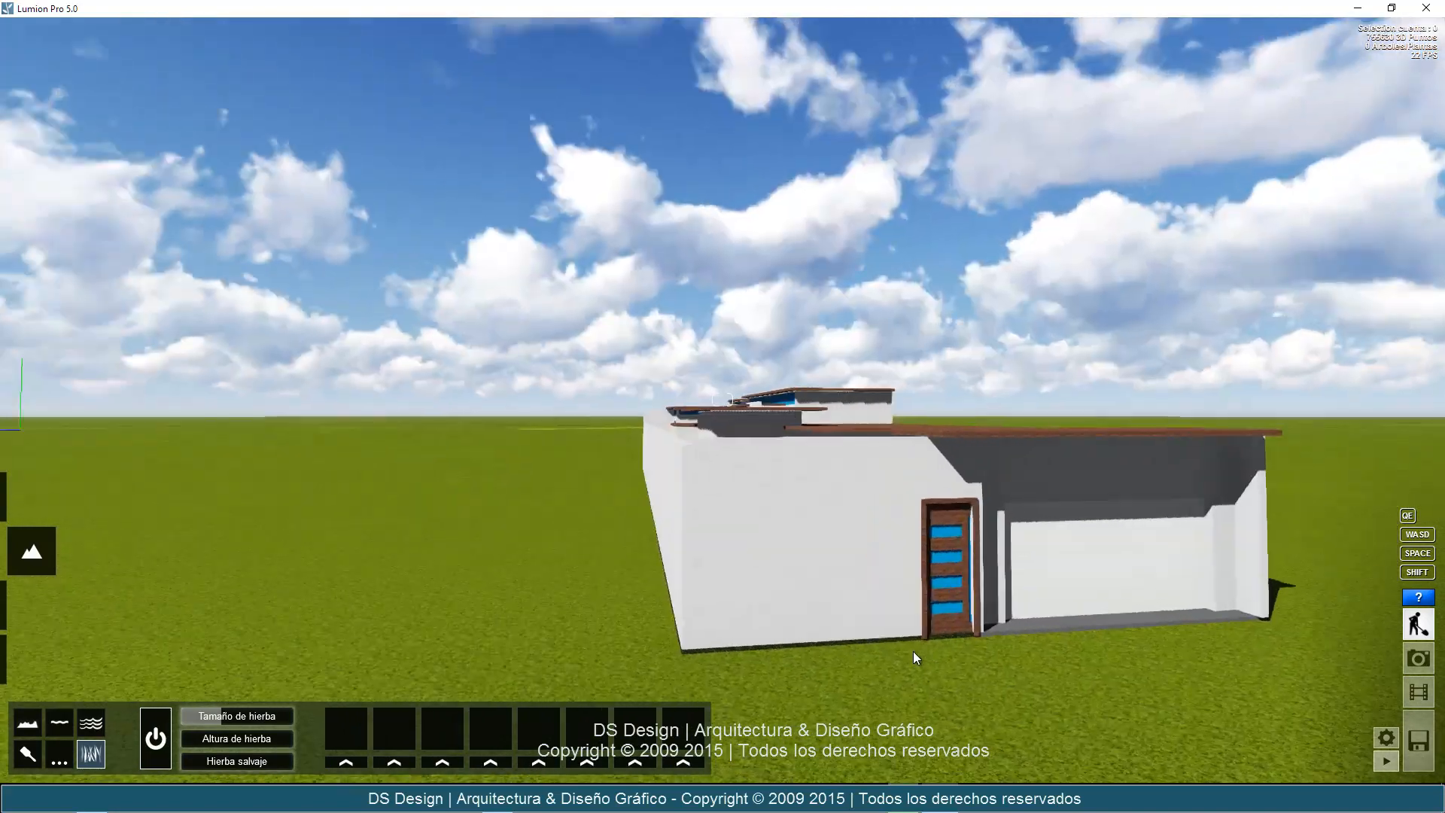
key("d")
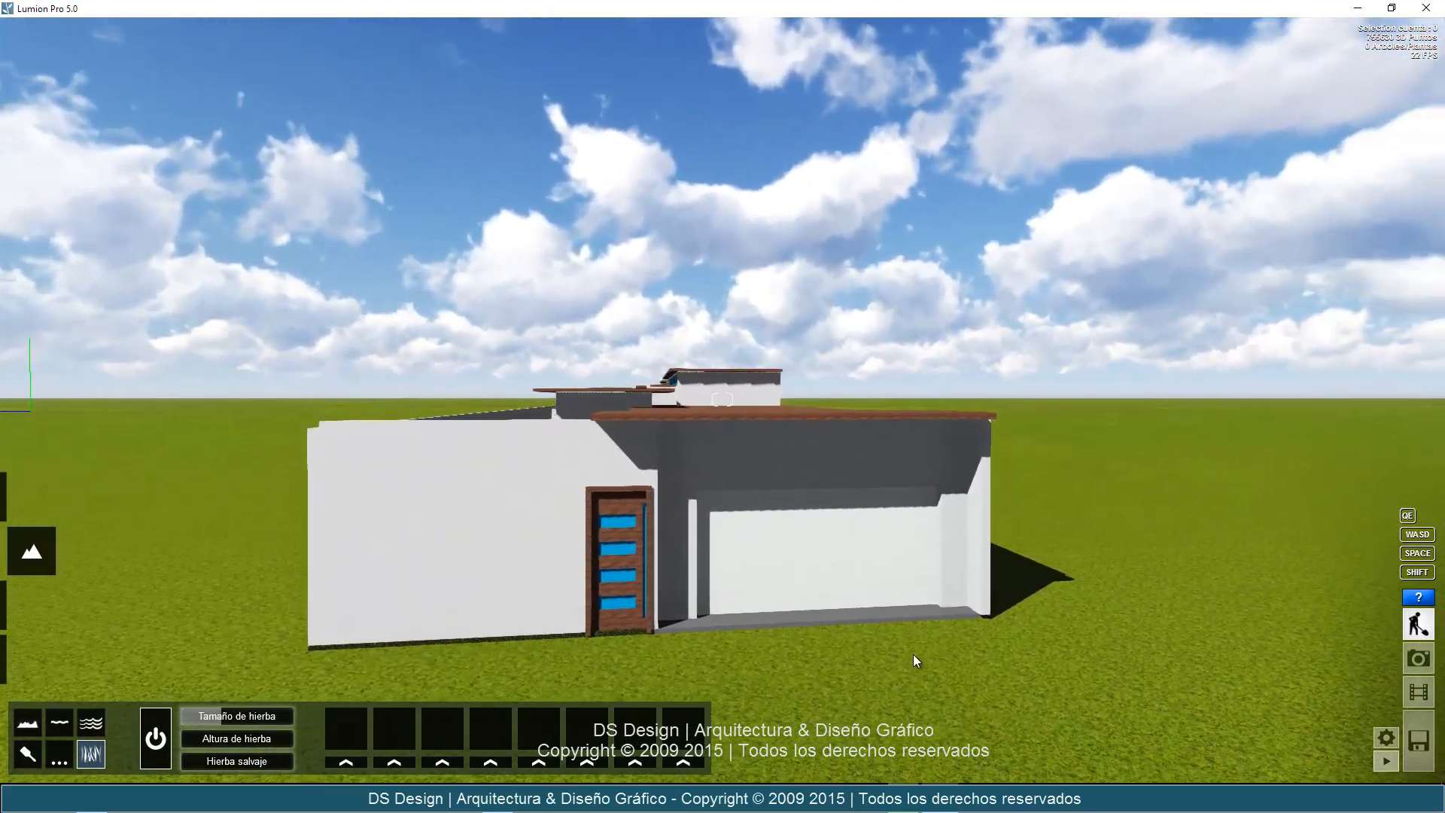
key("s")
key("w")
right_click_drag(702, 557, 700, 557)
key("d")
key("s")
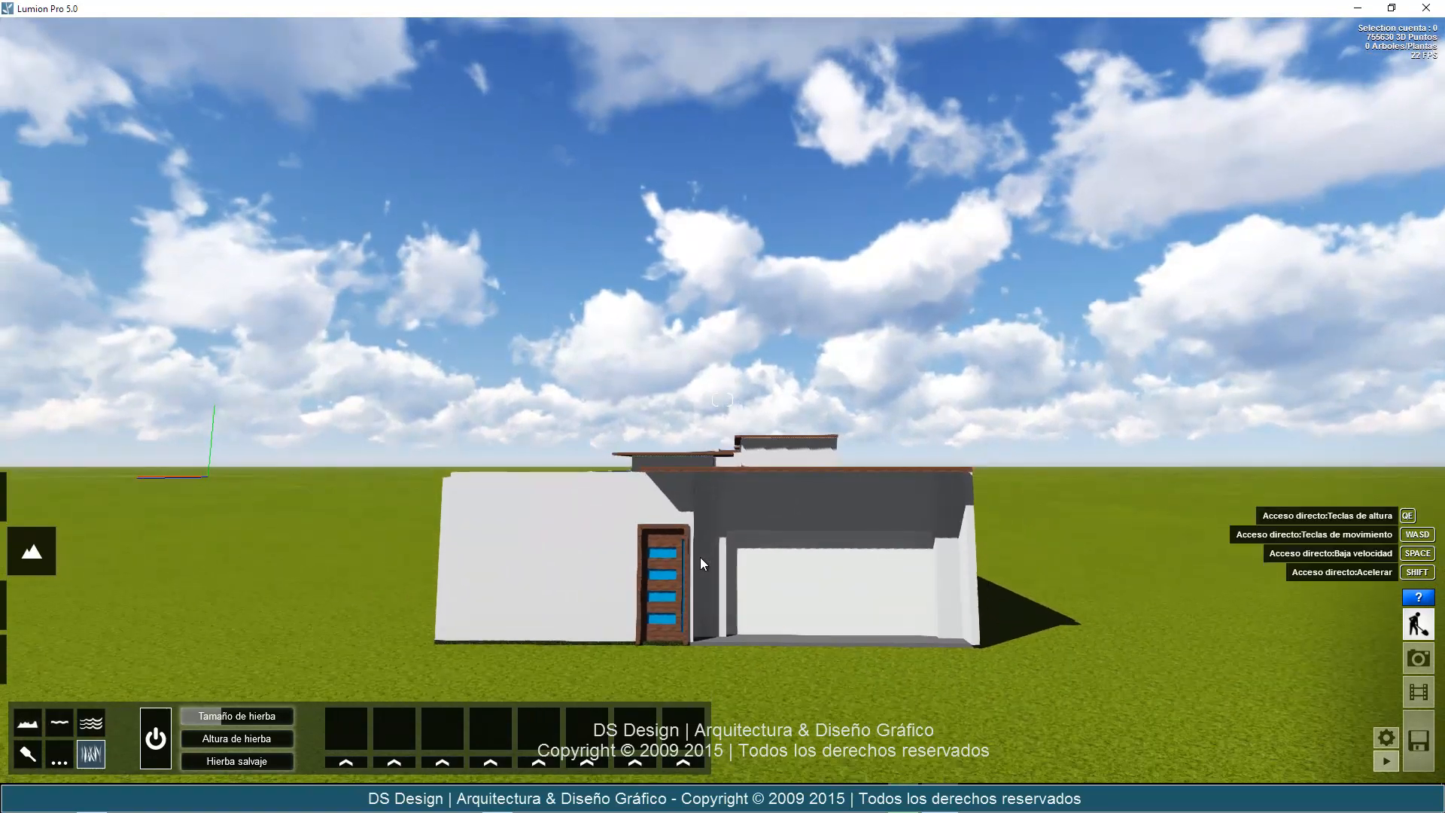
key("e")
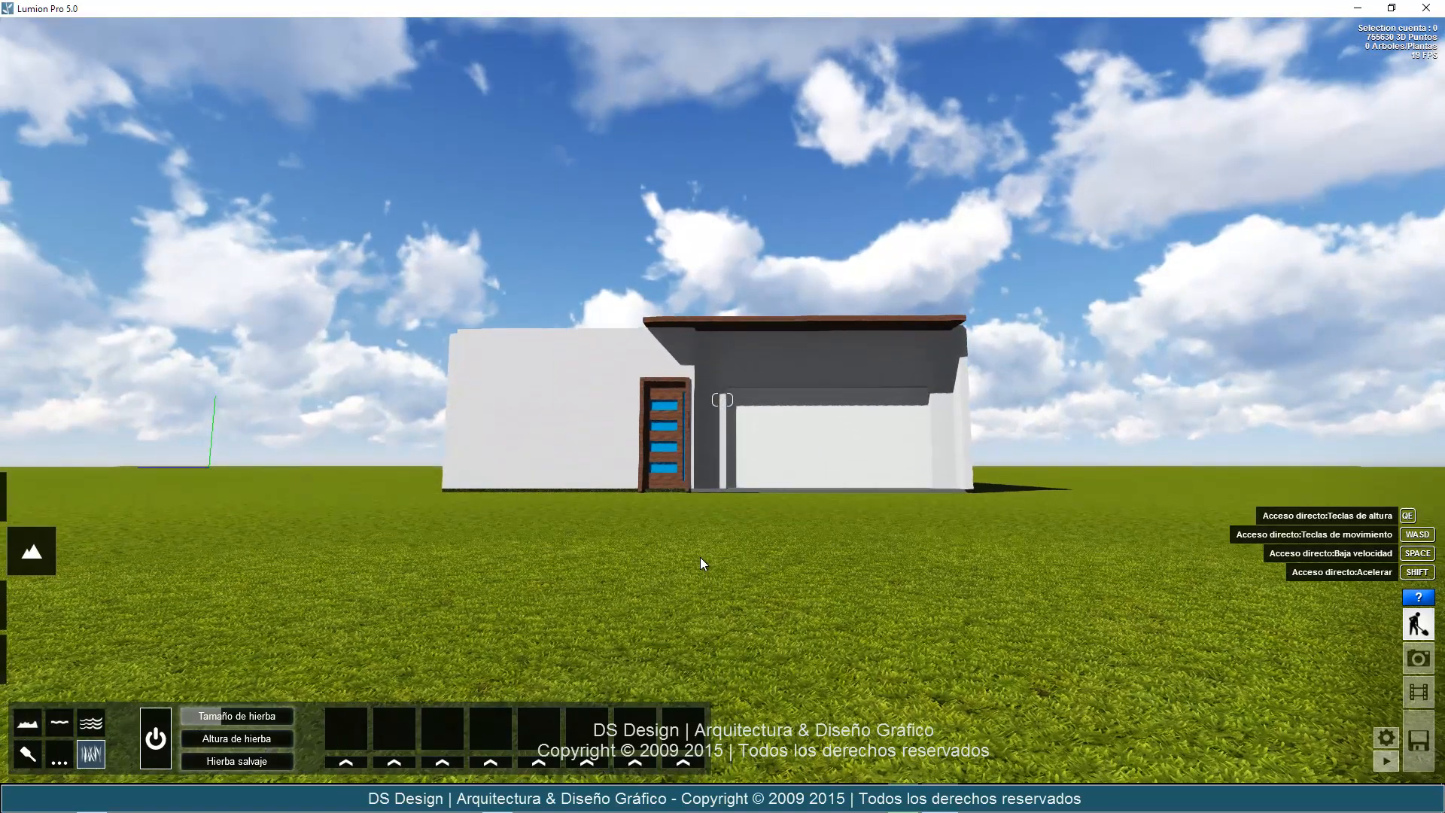
key("w")
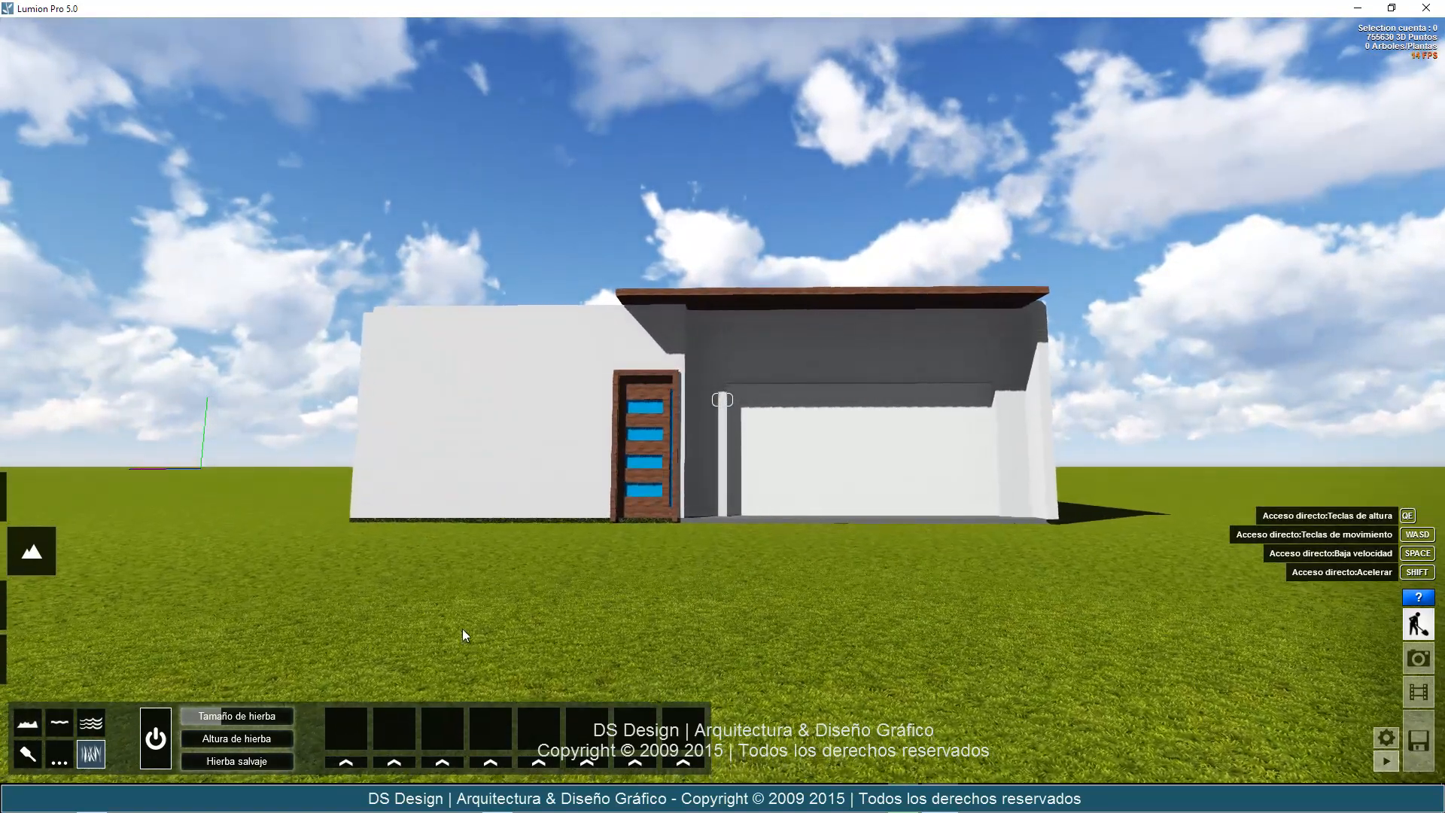
left_click_drag(254, 721, 287, 717)
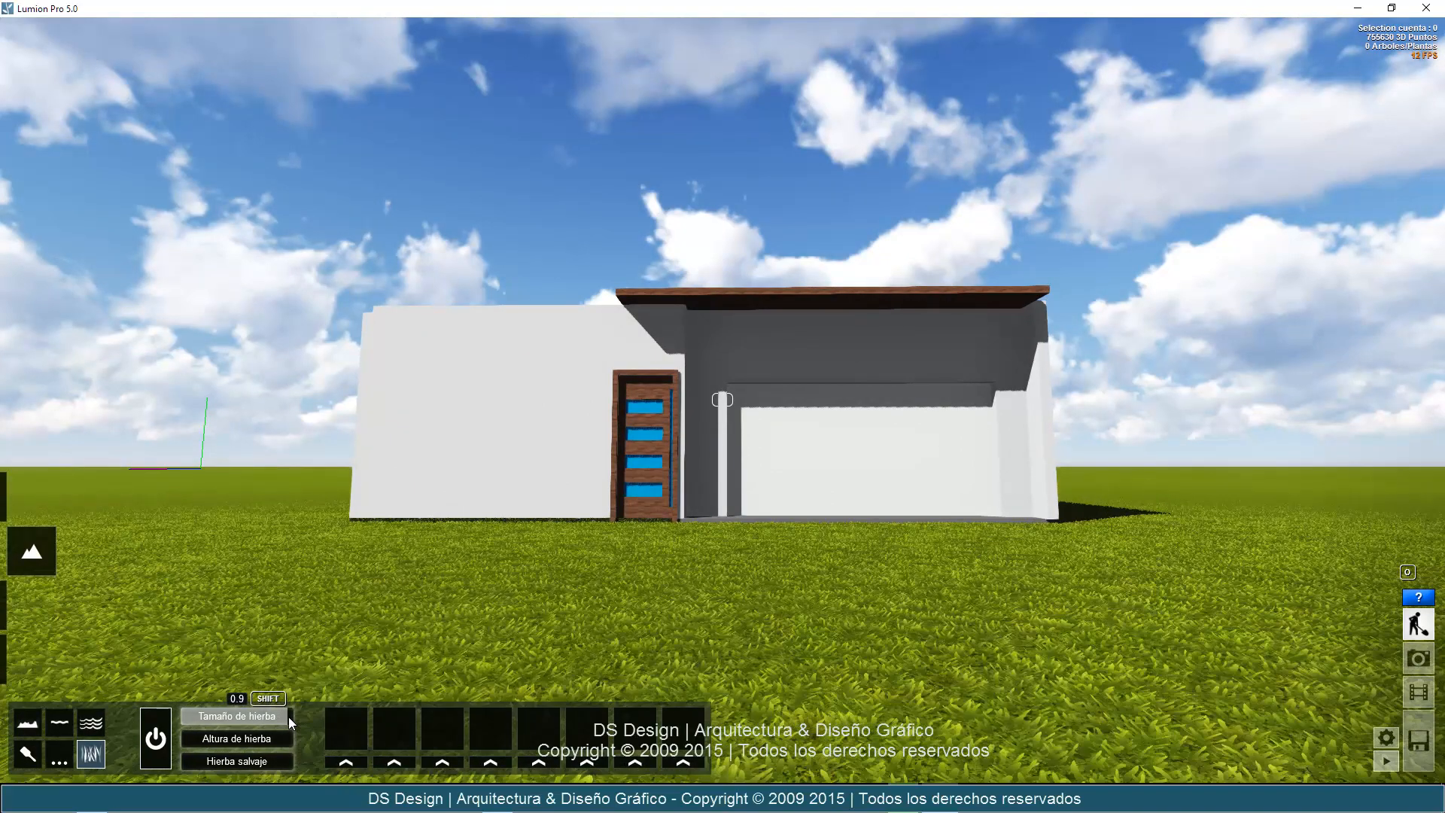
Raise the grass height (Altura de hierba) to a tall growth, viewed close up beside the house.
right_click_drag(780, 607, 930, 598)
key("w")
key("w")
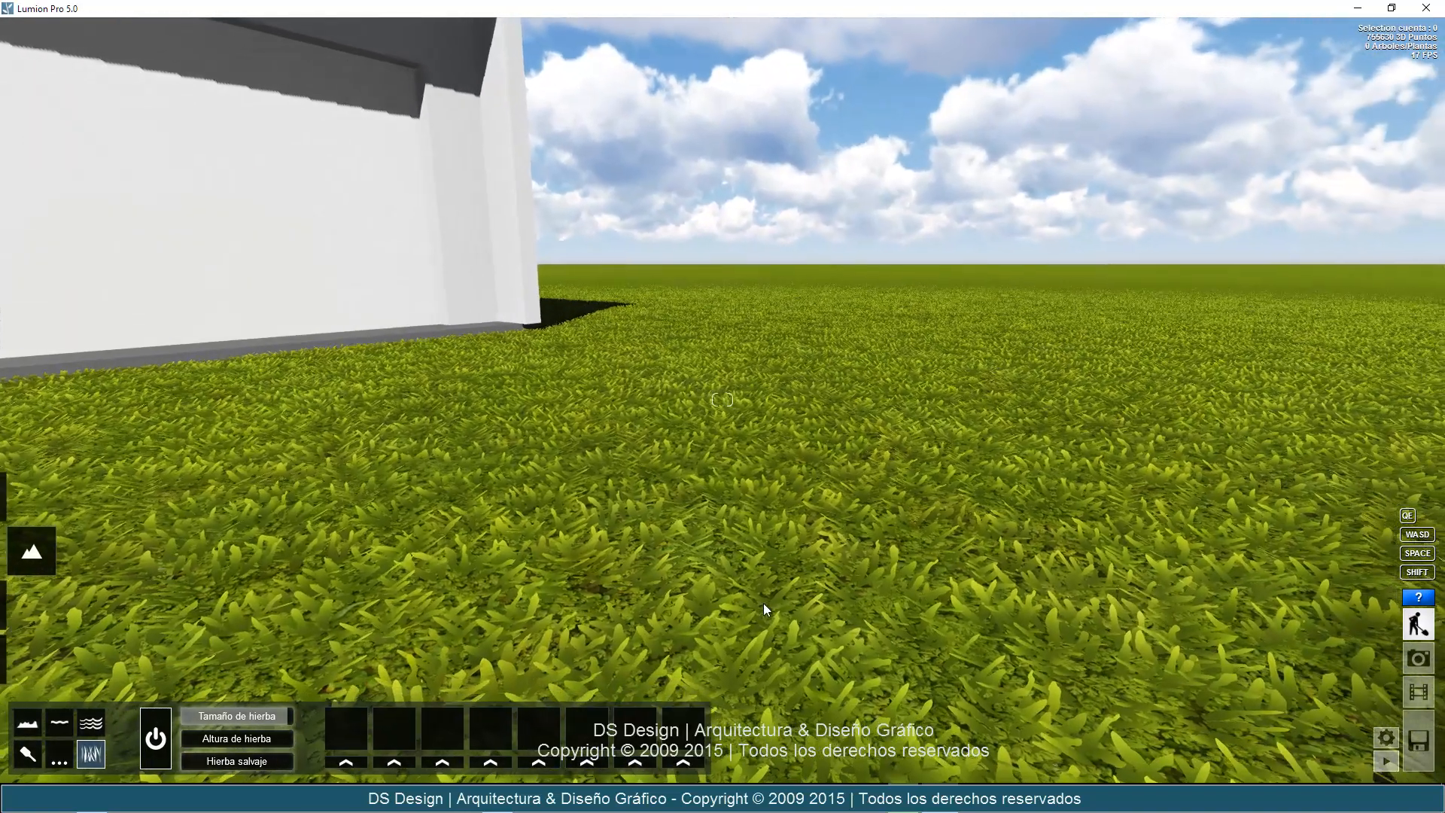
left_click_drag(254, 743, 276, 738)
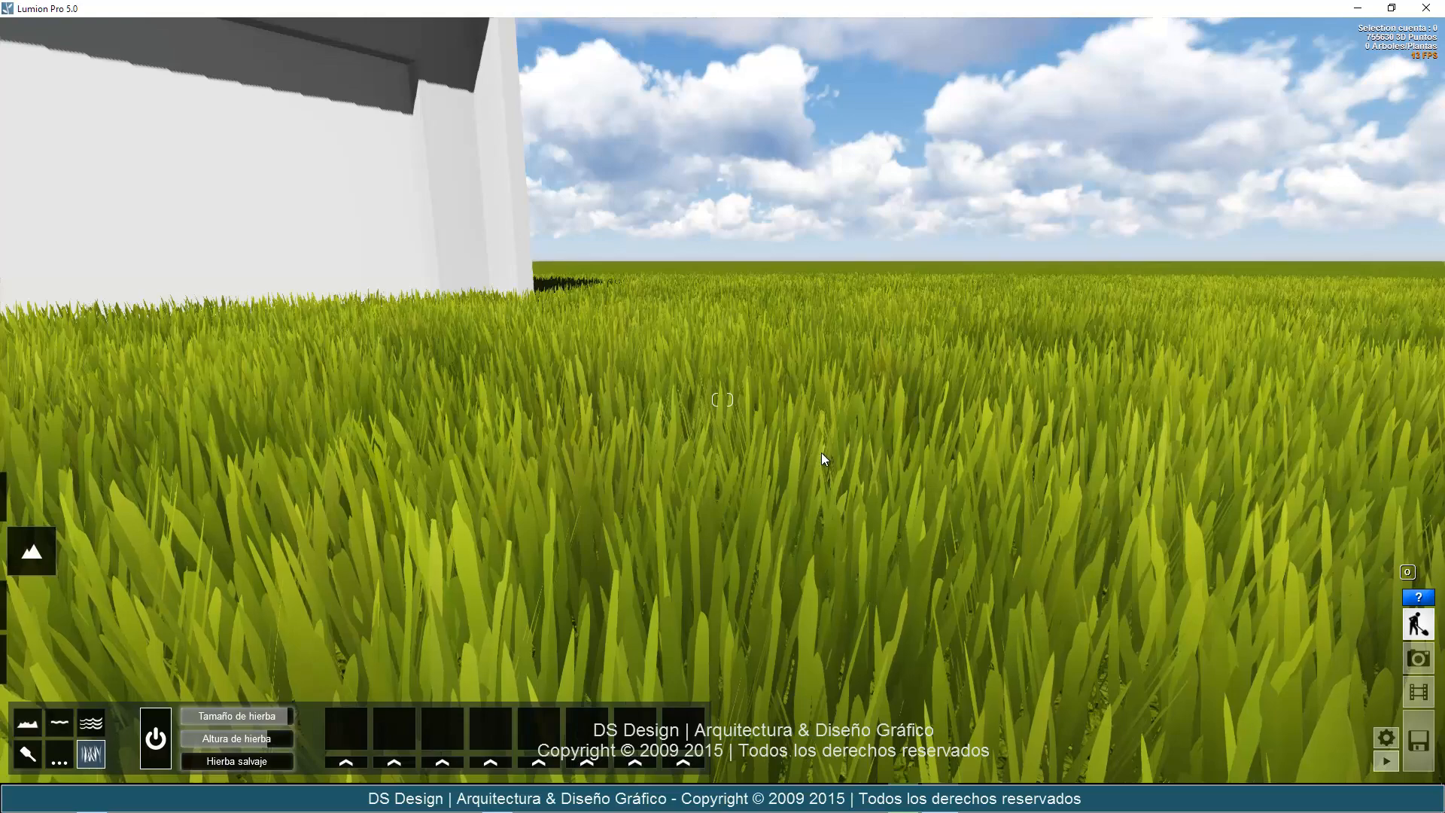
Increase the wild grass value (Hierba salvaje) so the lawn in front of the house grows in irregular tufts.
mouse_move(349, 547)
right_mouse_down()
mouse_move(336, 544)
mouse_move(350, 549)
right_mouse_up()
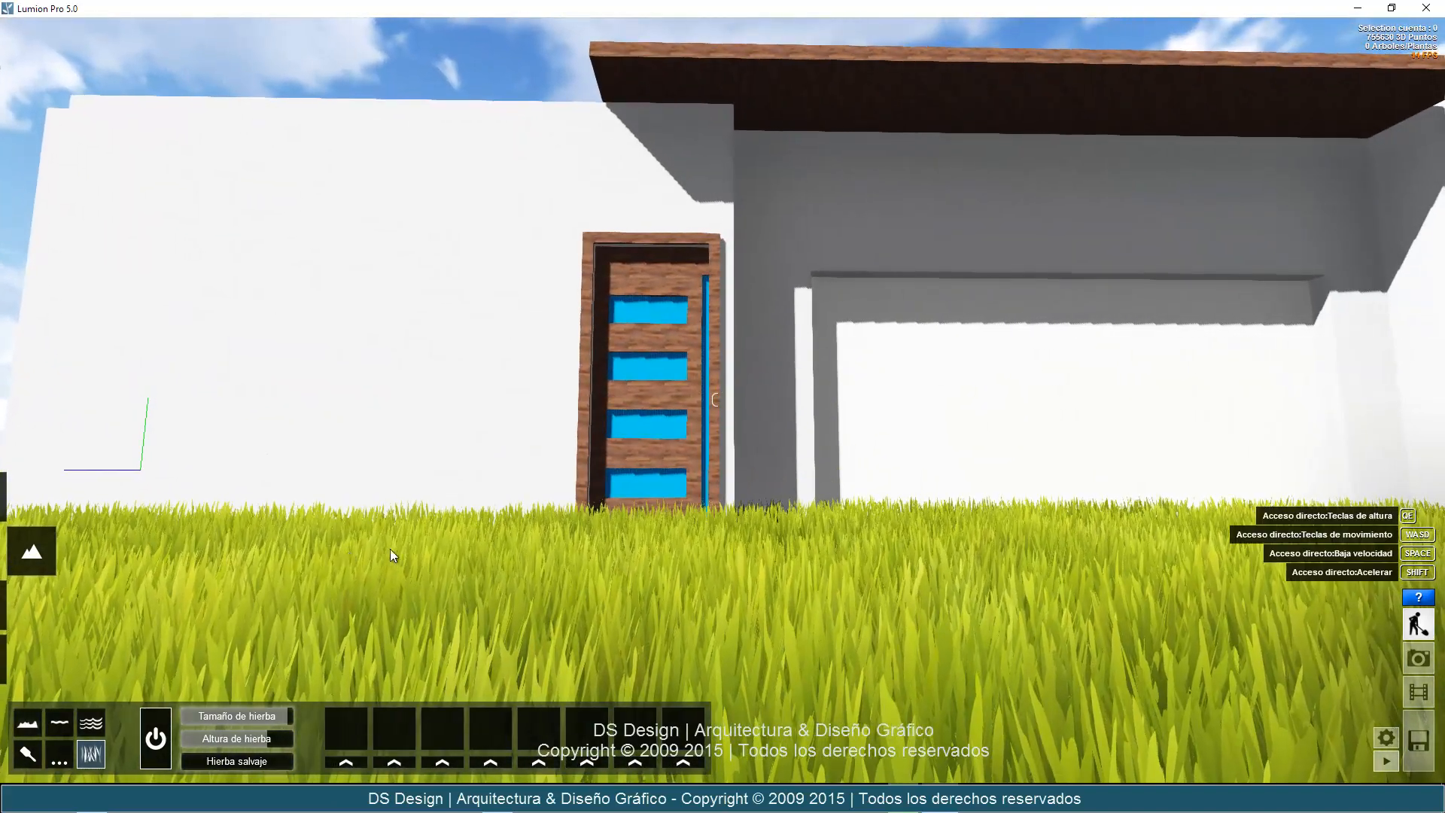
key("s")
right_click_drag(462, 549, 459, 548)
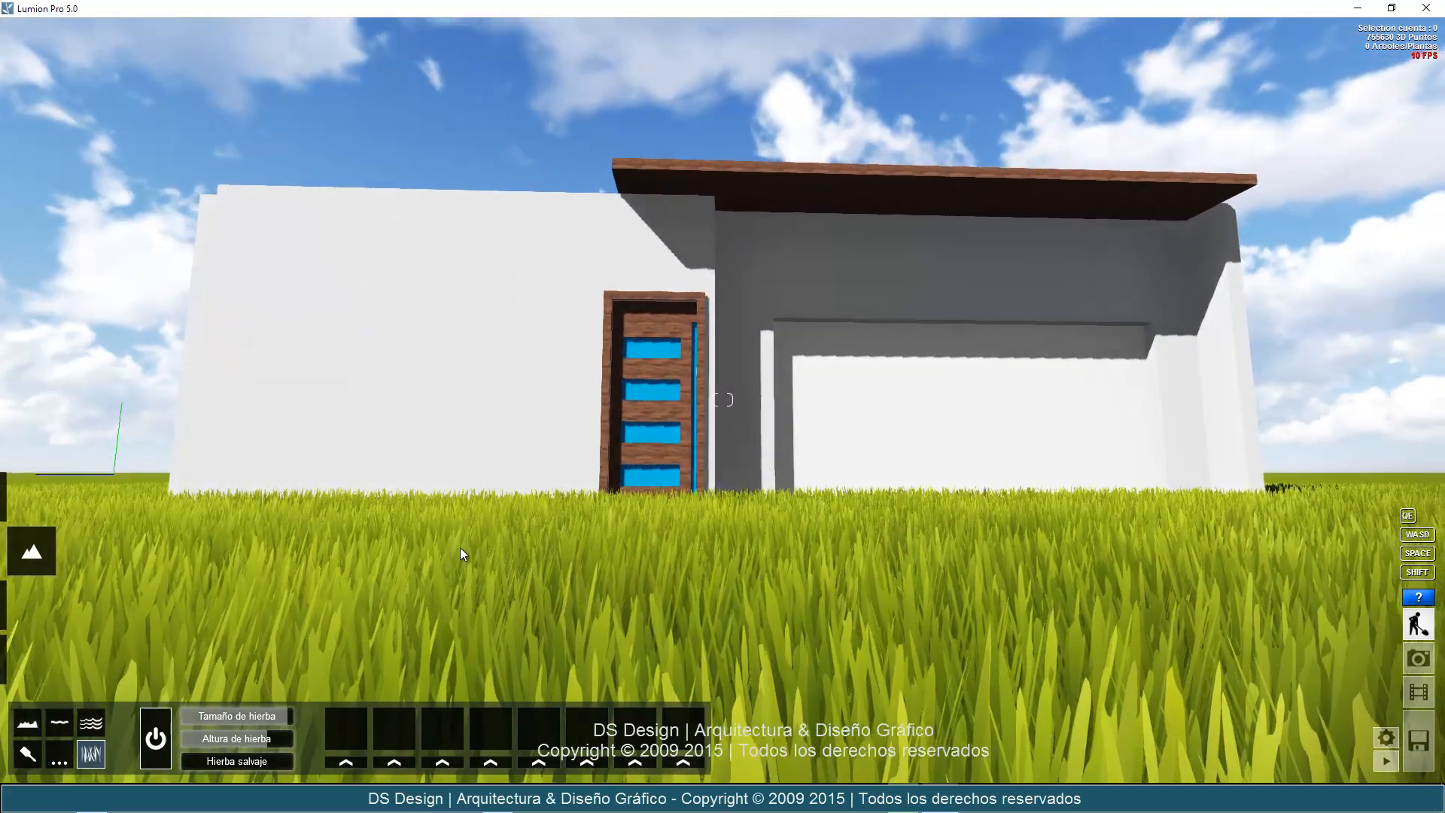
key("w")
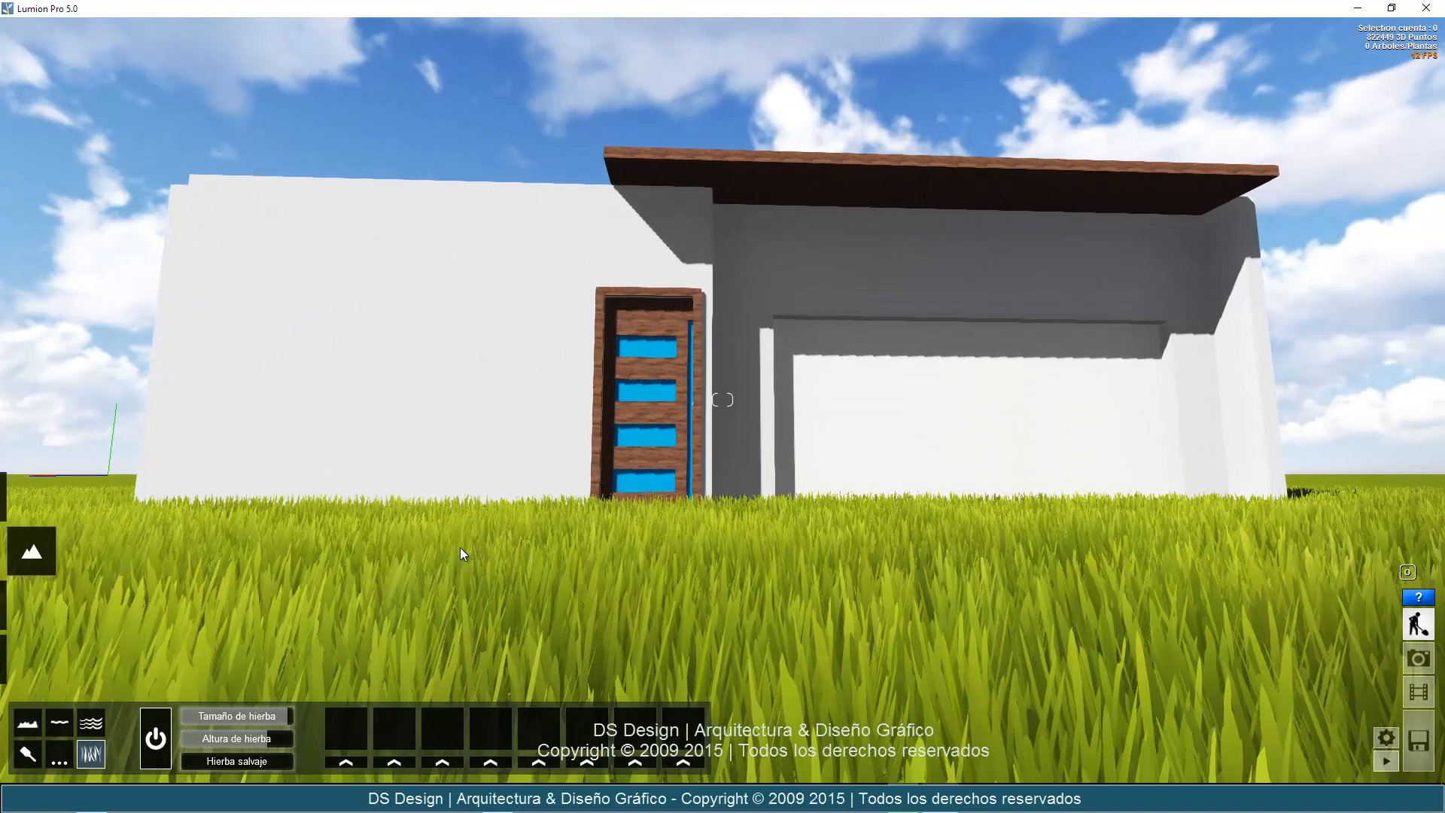
key("q")
right_click_drag(458, 551, 458, 551)
key("s")
key("d")
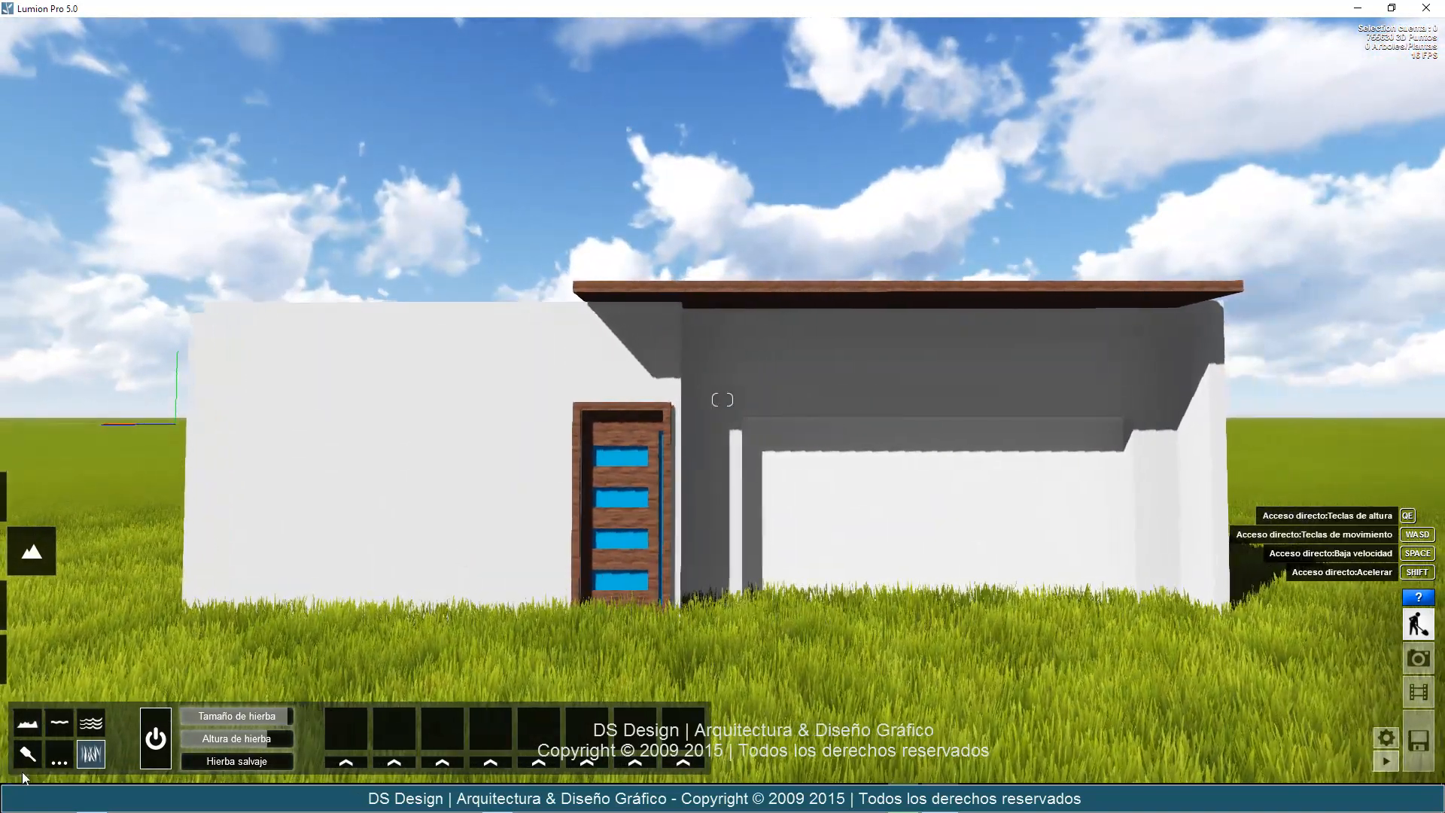
left_click_drag(241, 766, 272, 763)
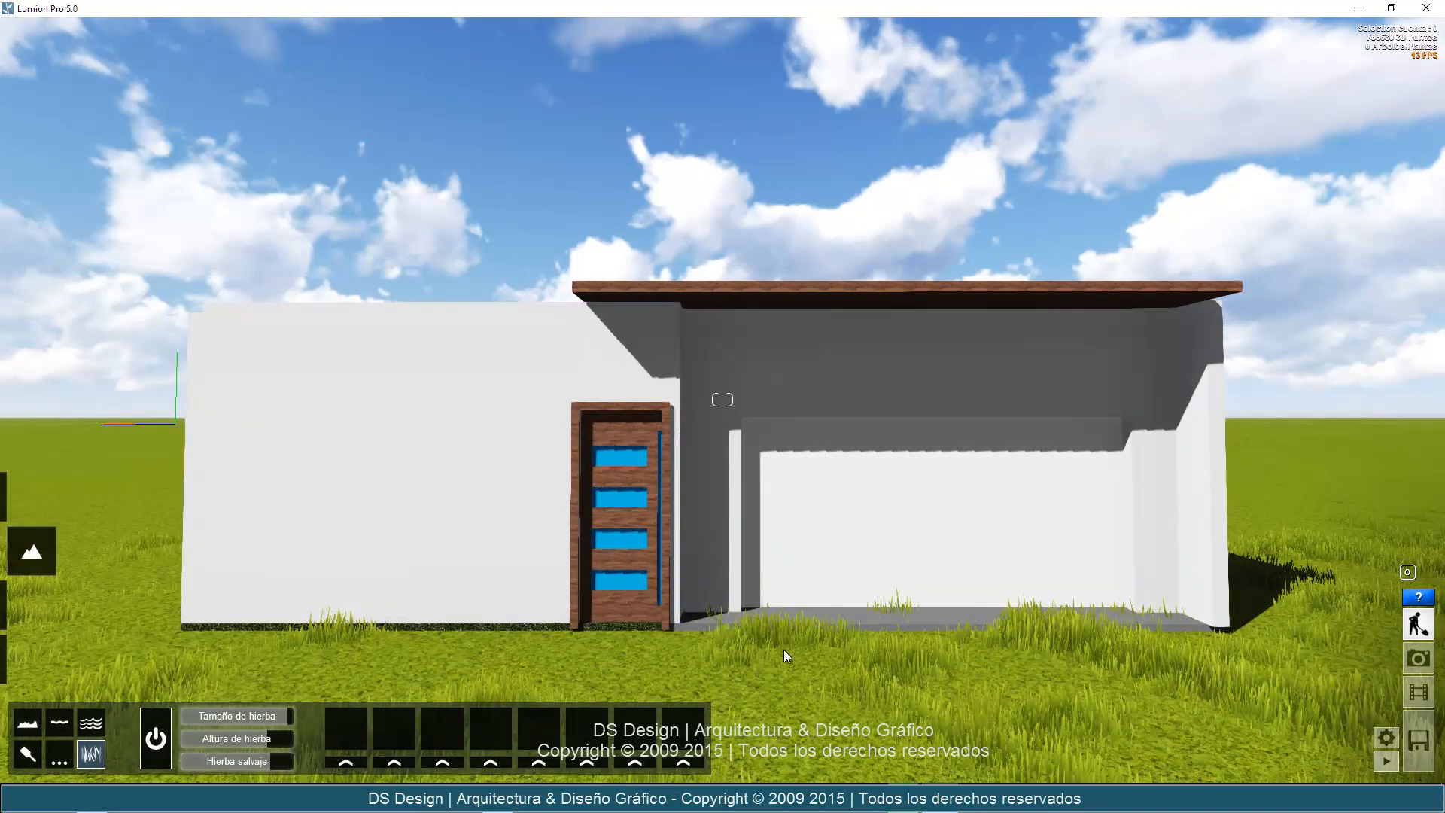
Raise the grass height further and set the grass size to 1 for the tufts around the facade.
key("s")
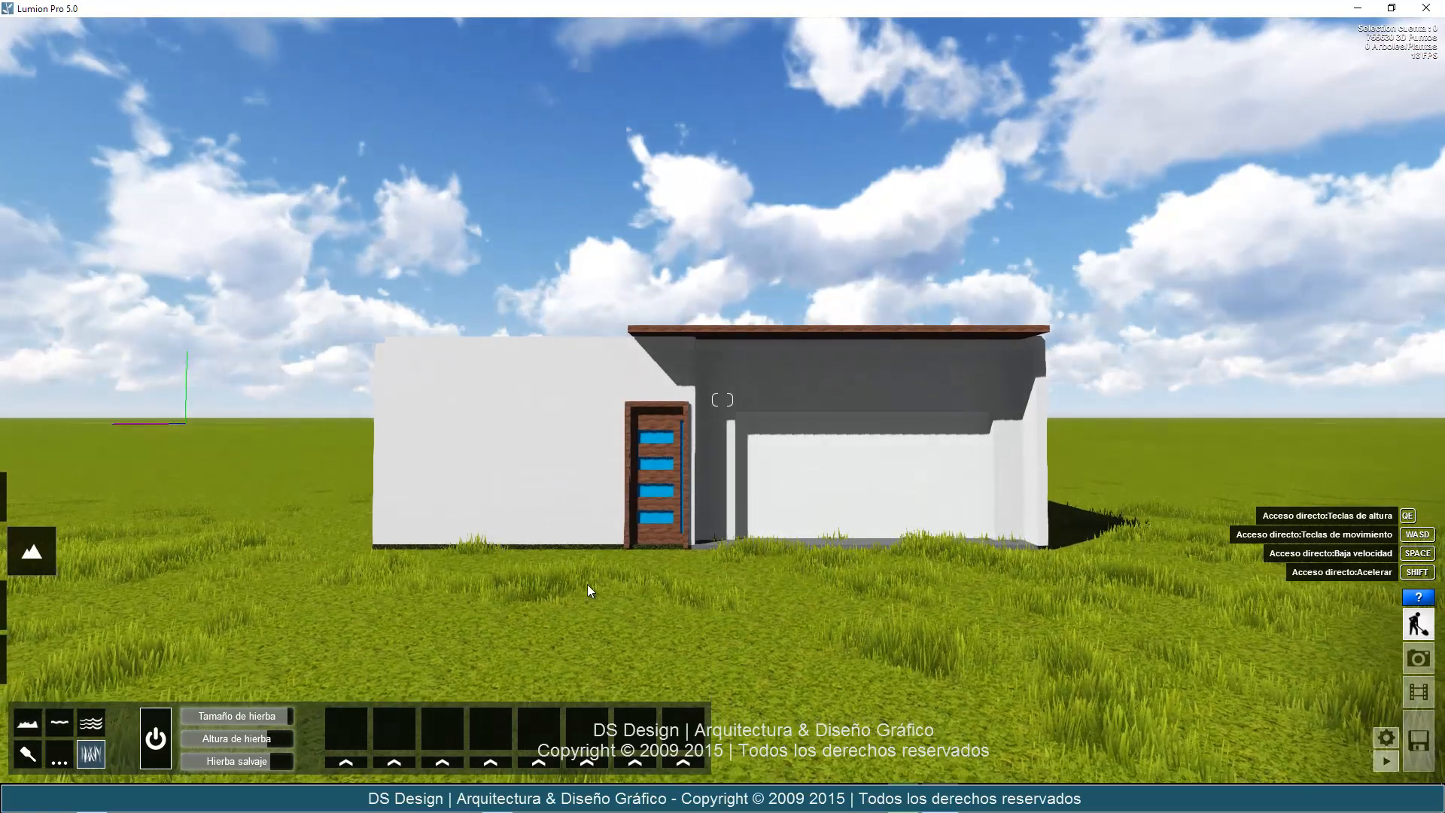
left_click_drag(278, 743, 325, 713)
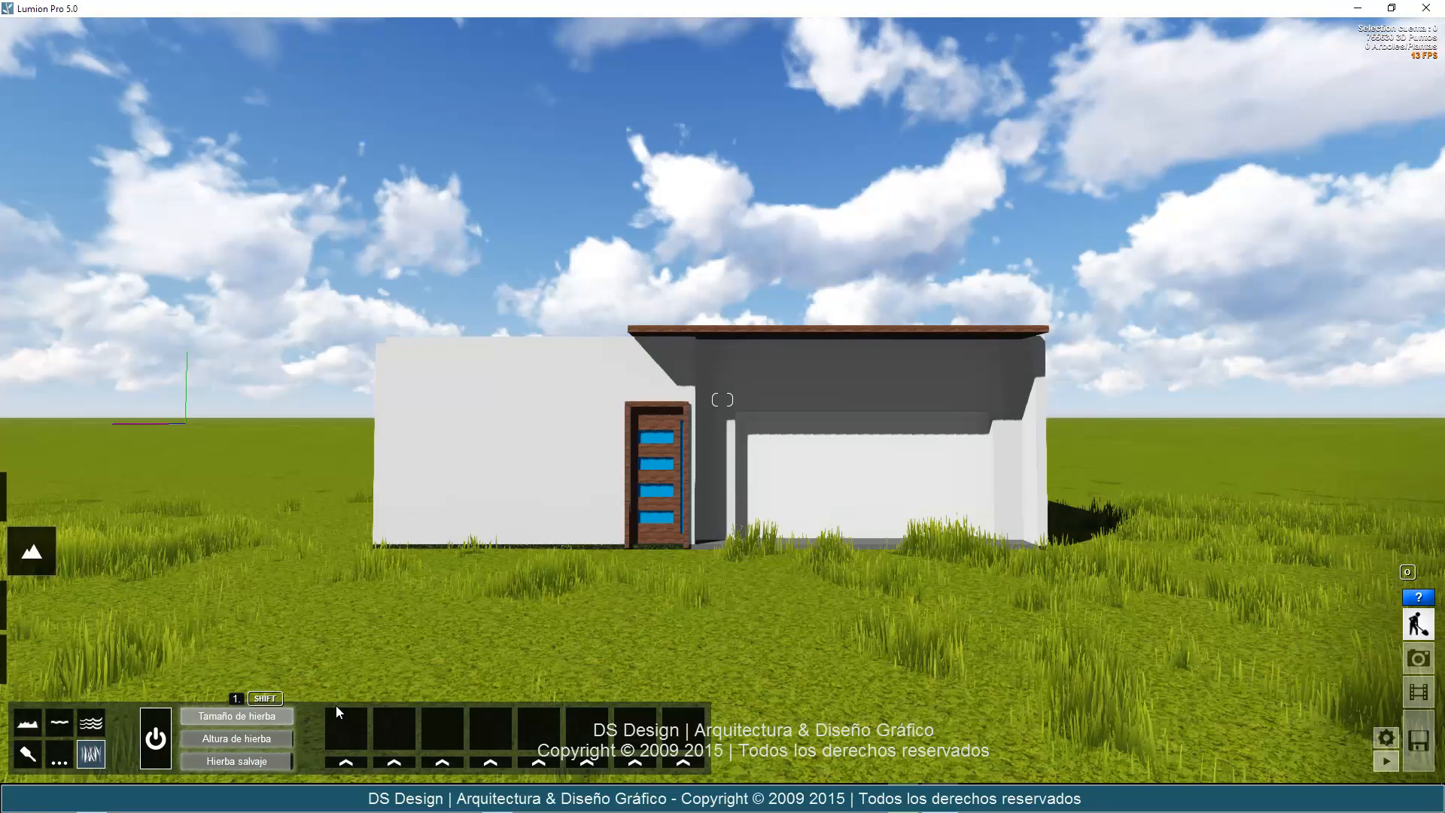
key("w")
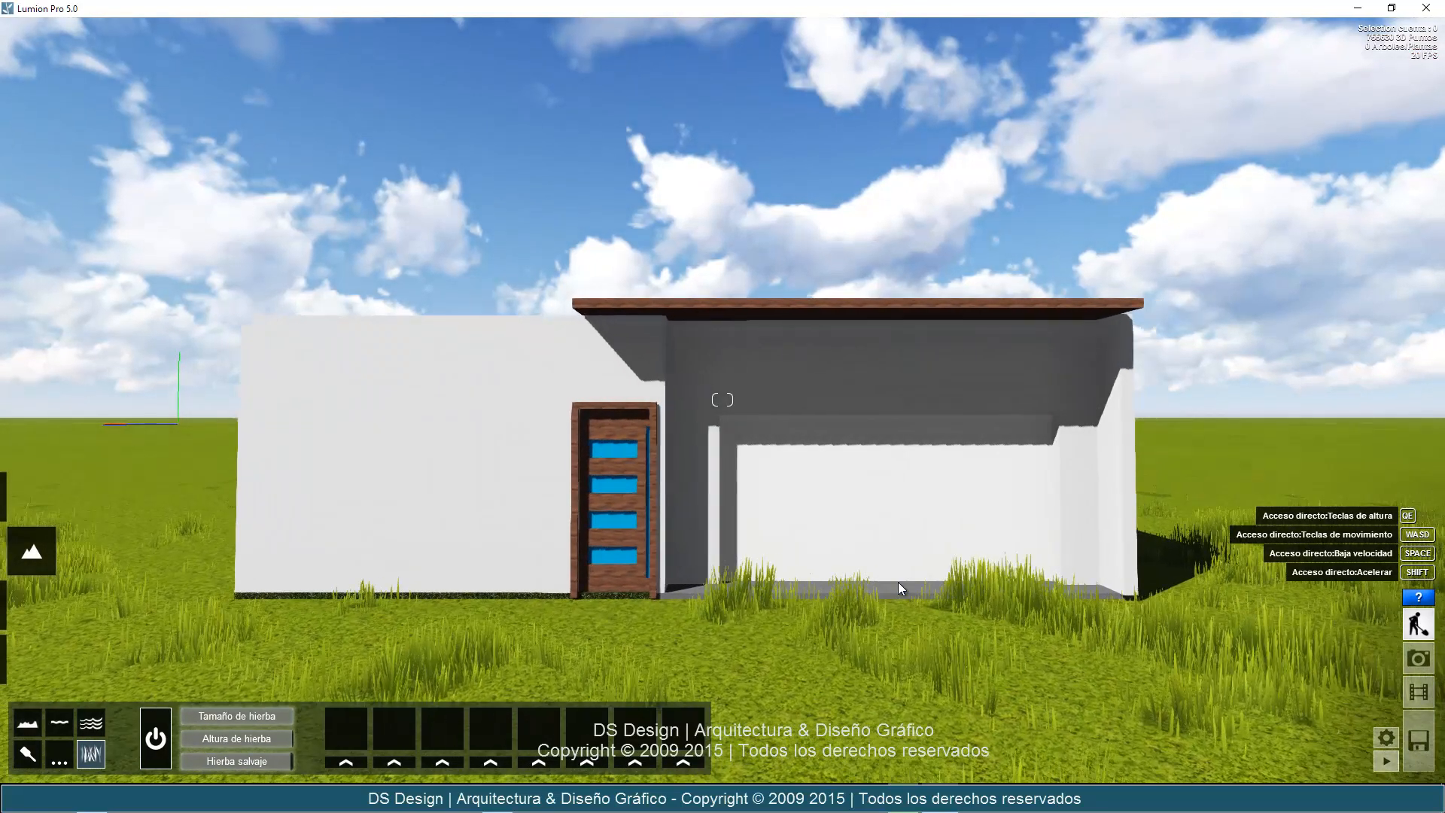
key("d")
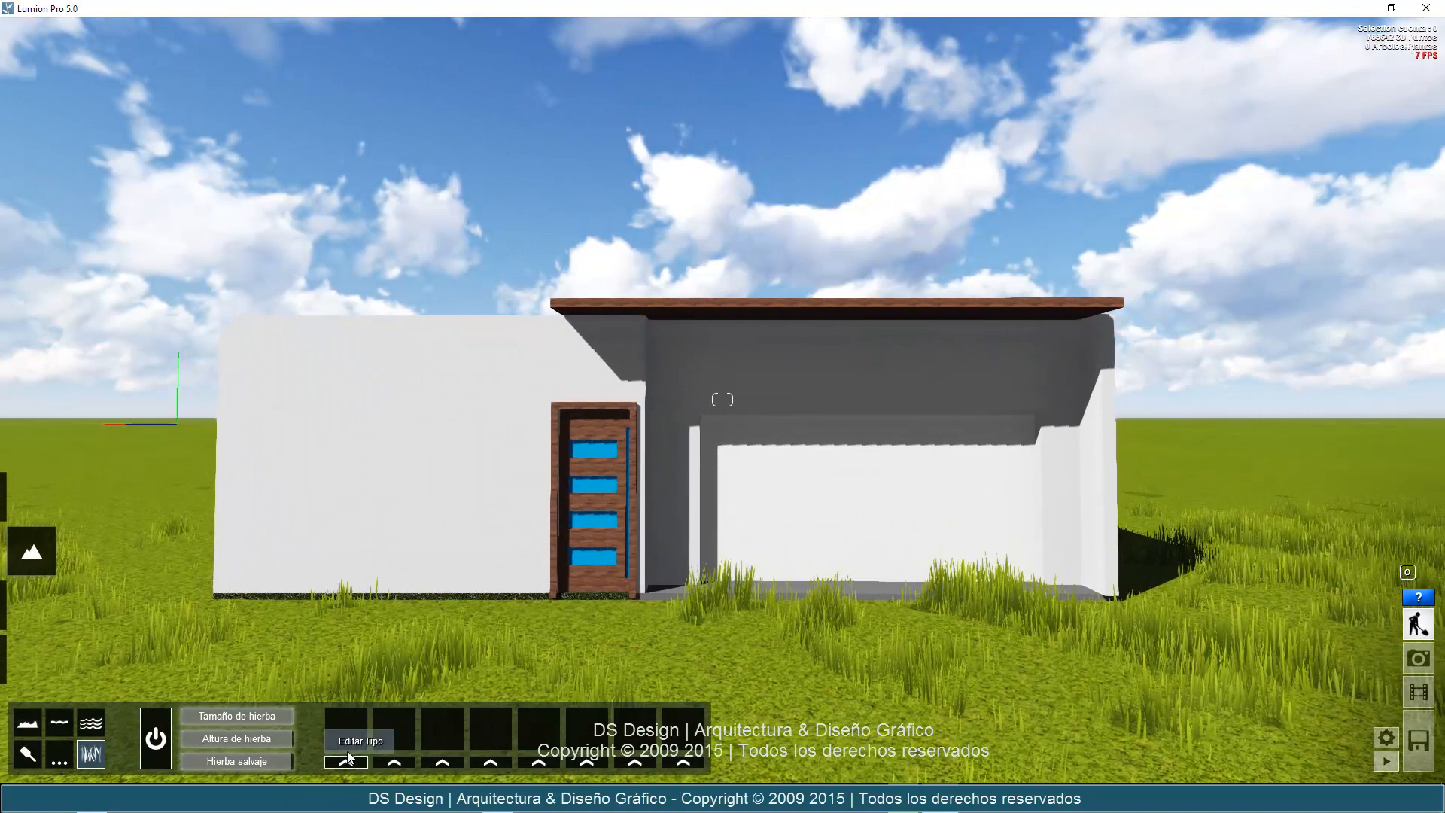
Add Azafrán 3 flowers as the first grass element and raise their Extender, Escalar and Tamaño Aleatorio values.
left_click(346, 761)
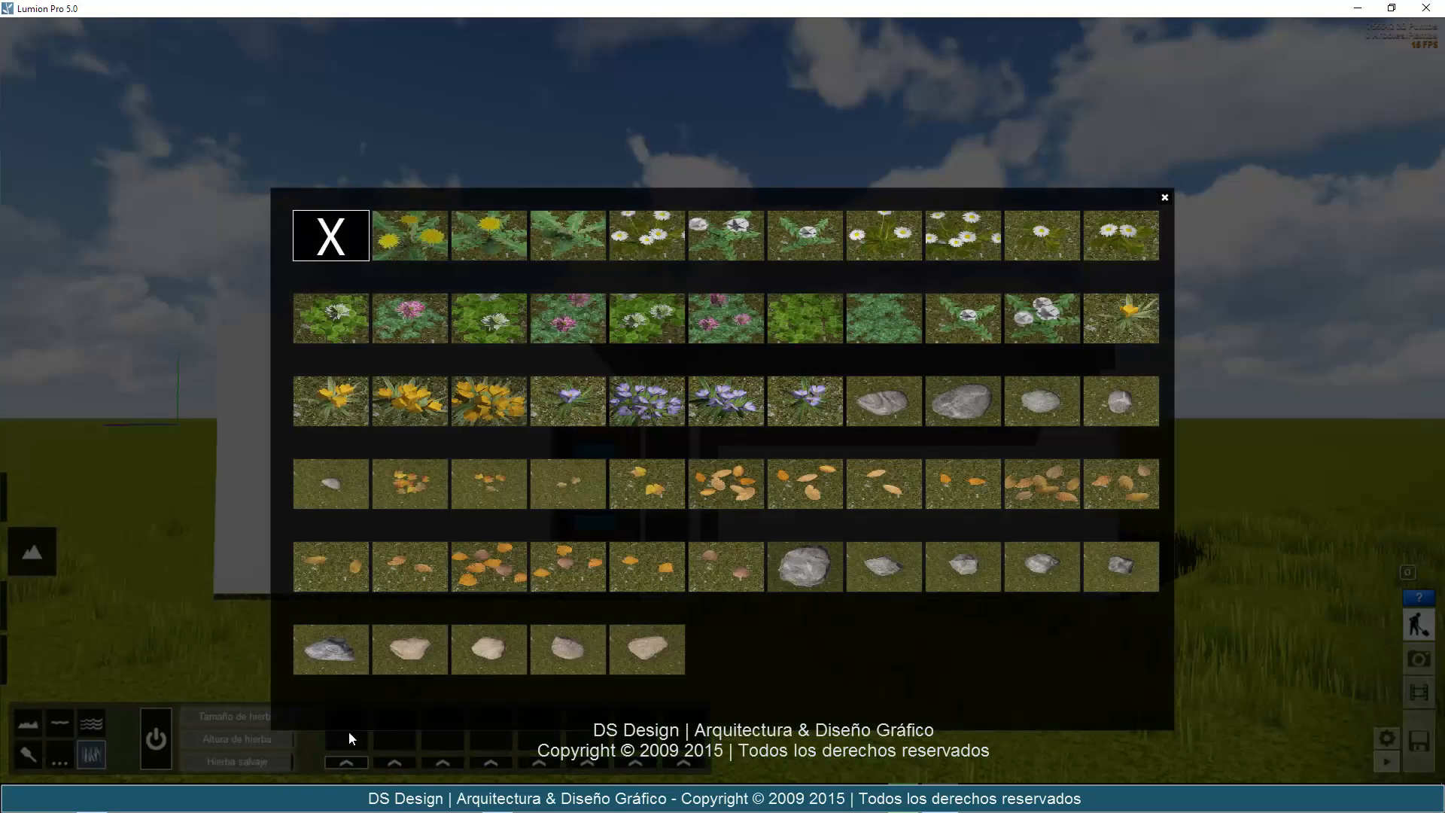
left_click(414, 401)
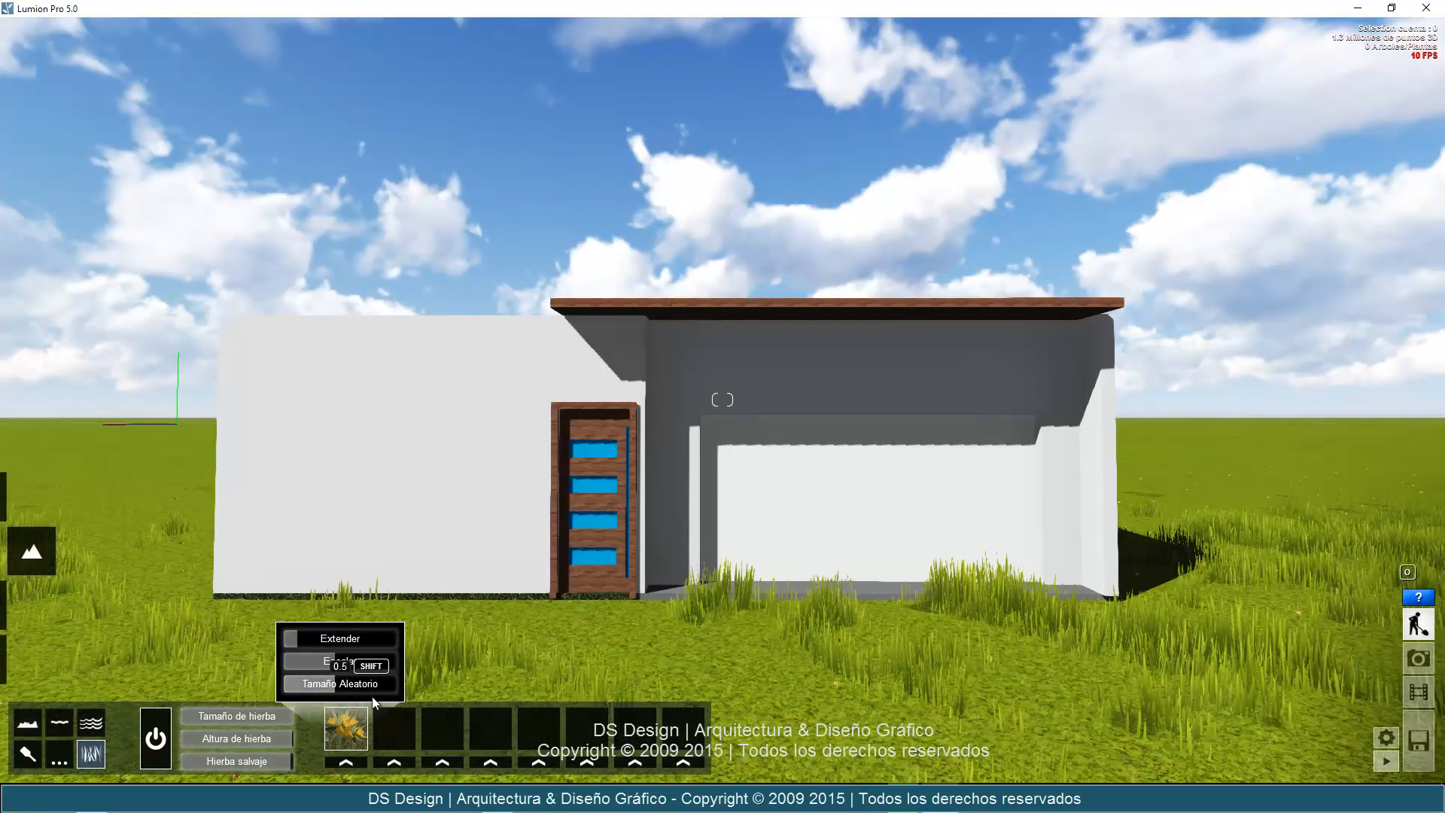
left_click_drag(362, 634, 371, 634)
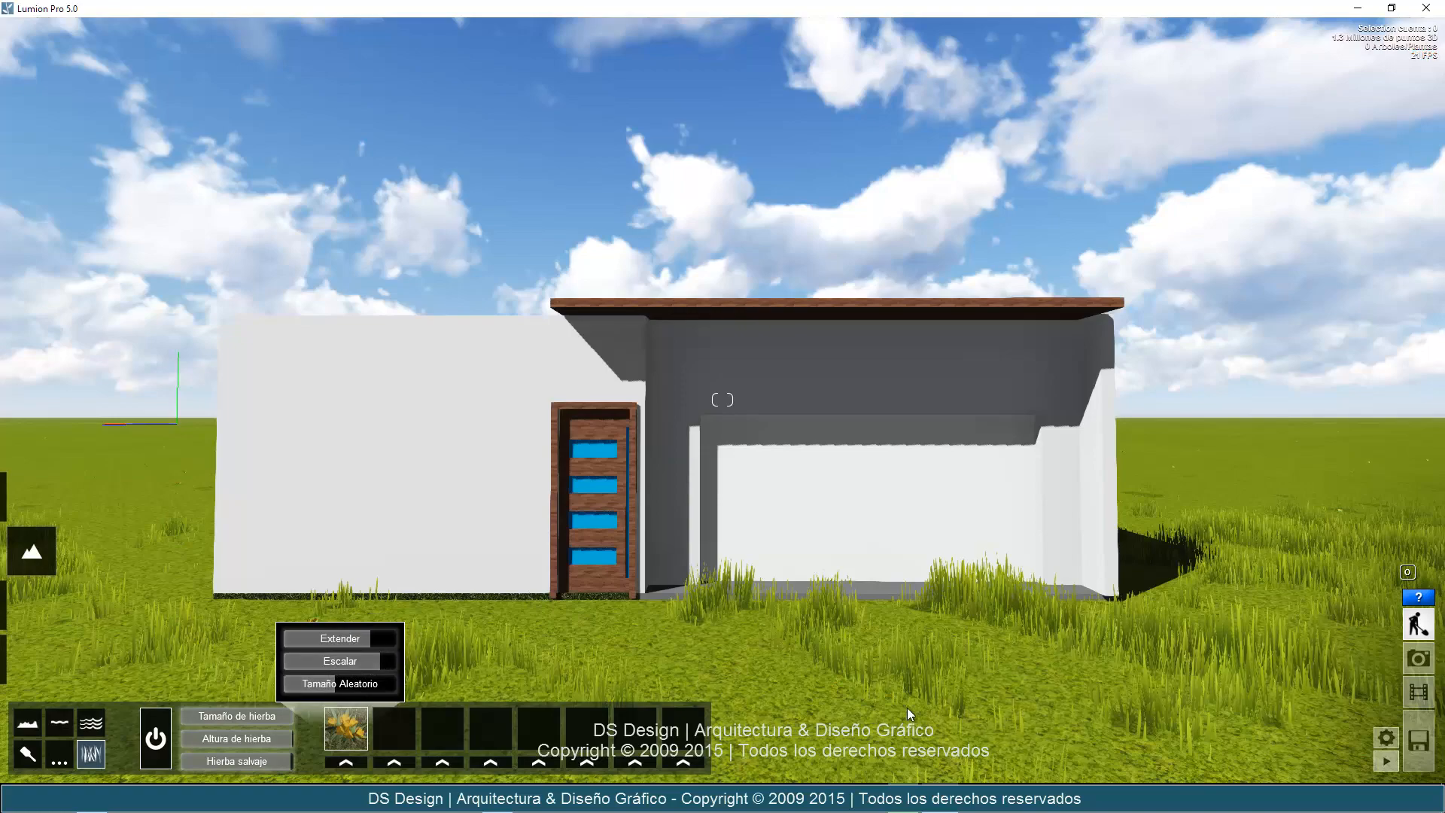
key("s")
right_click_drag(939, 616, 806, 546)
key("w")
key("w")
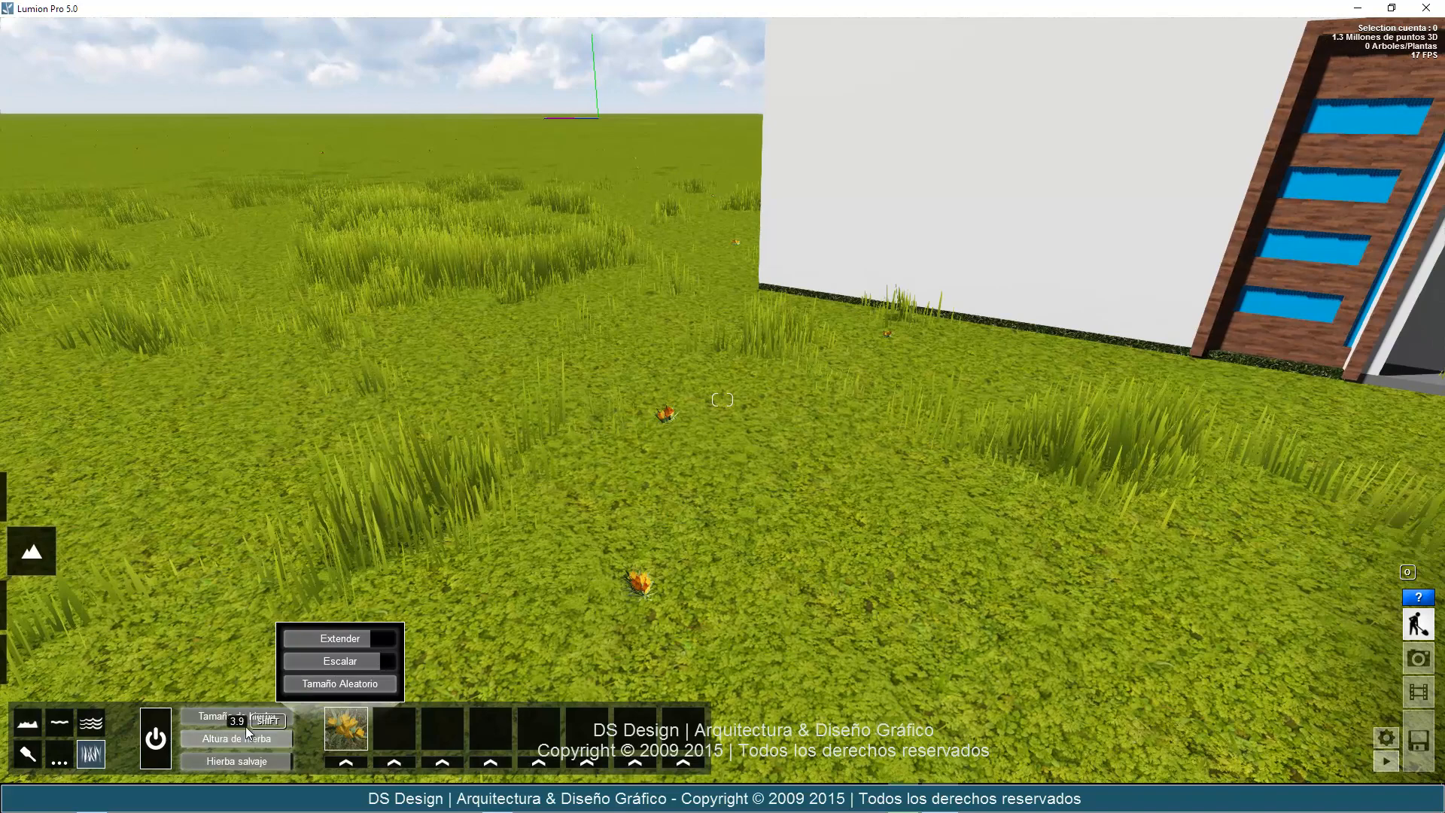
Lower the wild grass value and reduce the grass height to 1 for an even, short lawn.
left_click_drag(256, 758, 179, 738)
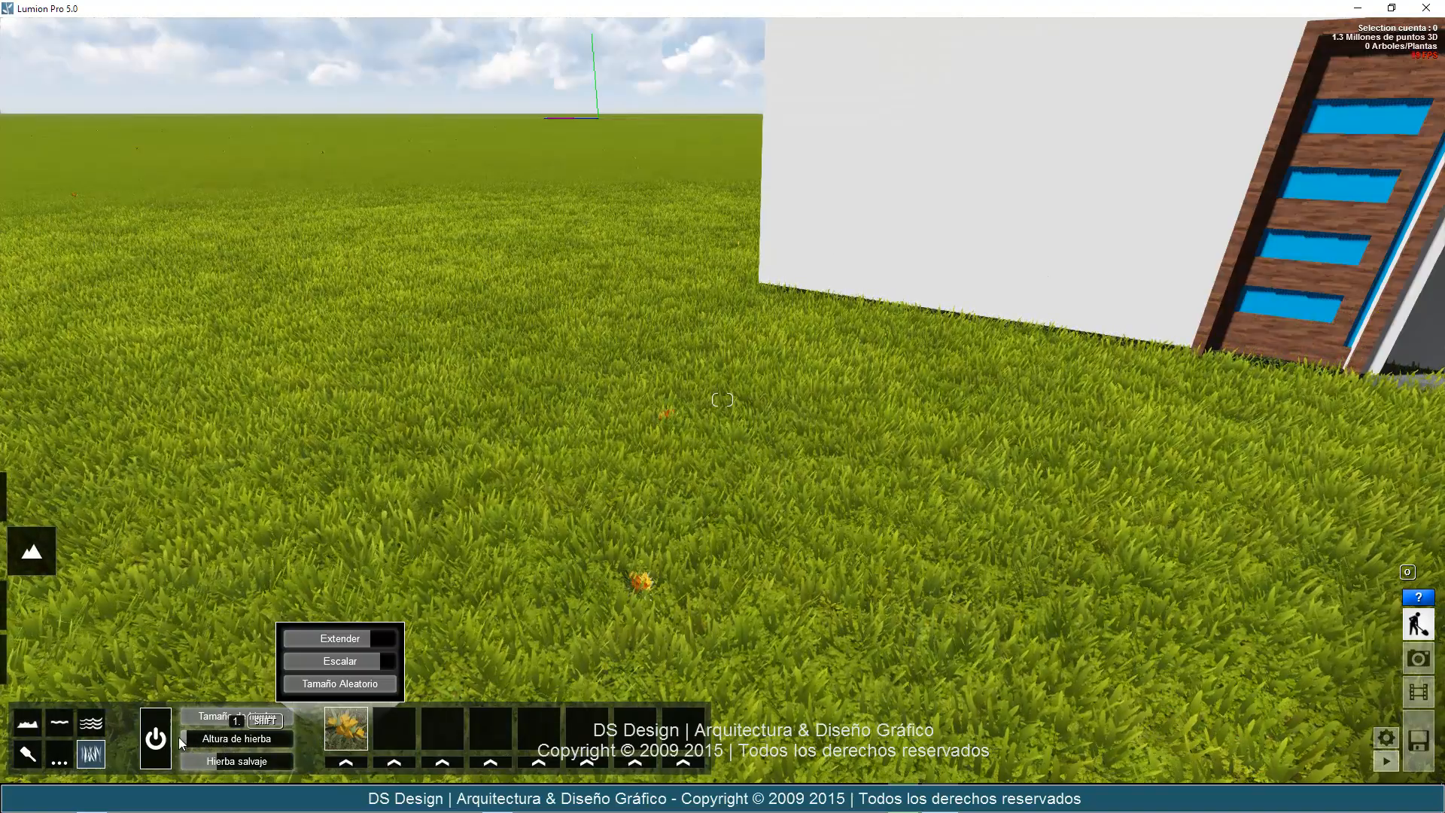
mouse_move(734, 581)
right_mouse_down()
mouse_move(778, 581)
mouse_move(730, 584)
right_mouse_up()
key("s")
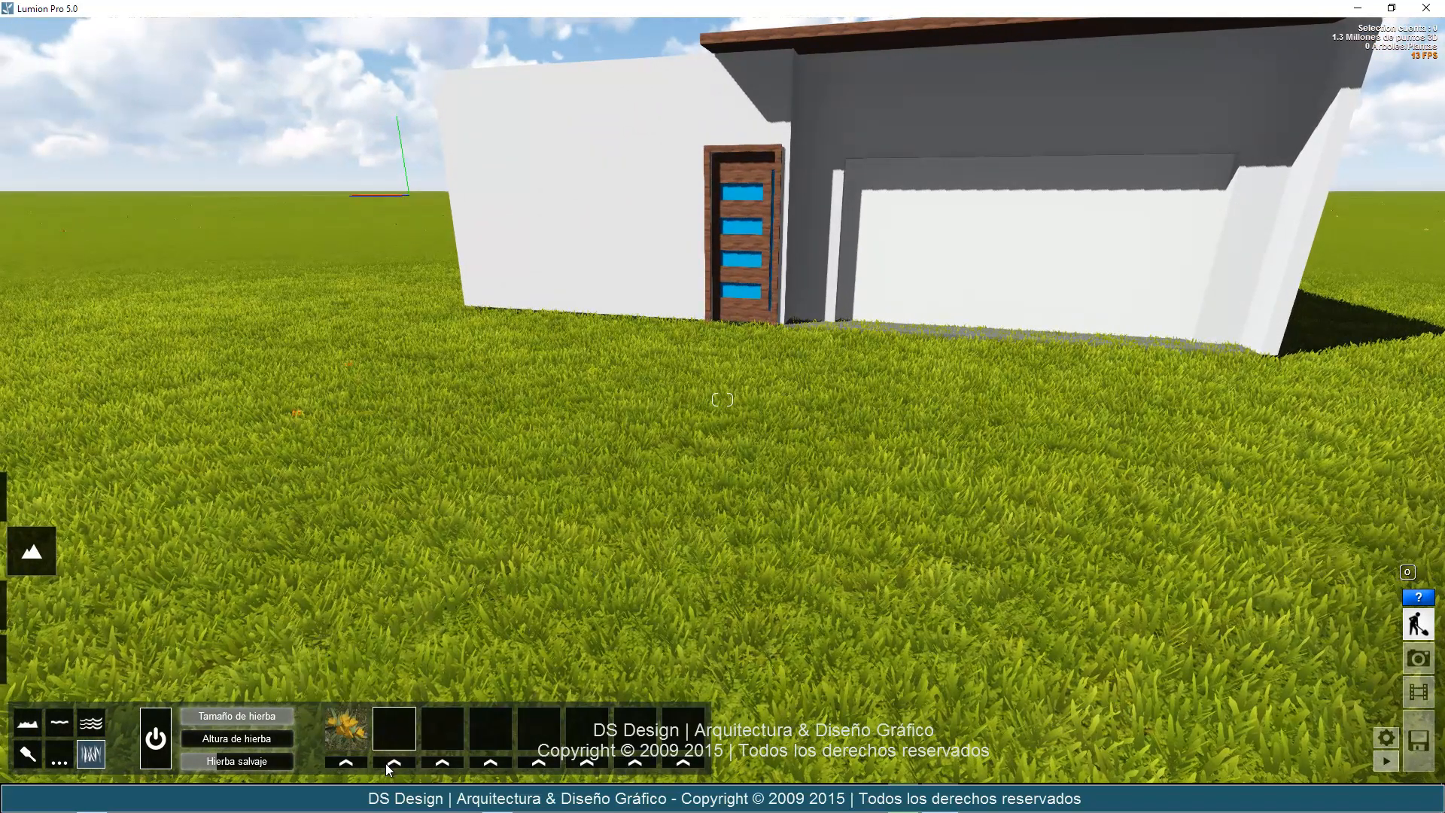
Add Piedra gris 6 stones as the second grass element scattered over the lawn.
left_click(403, 731)
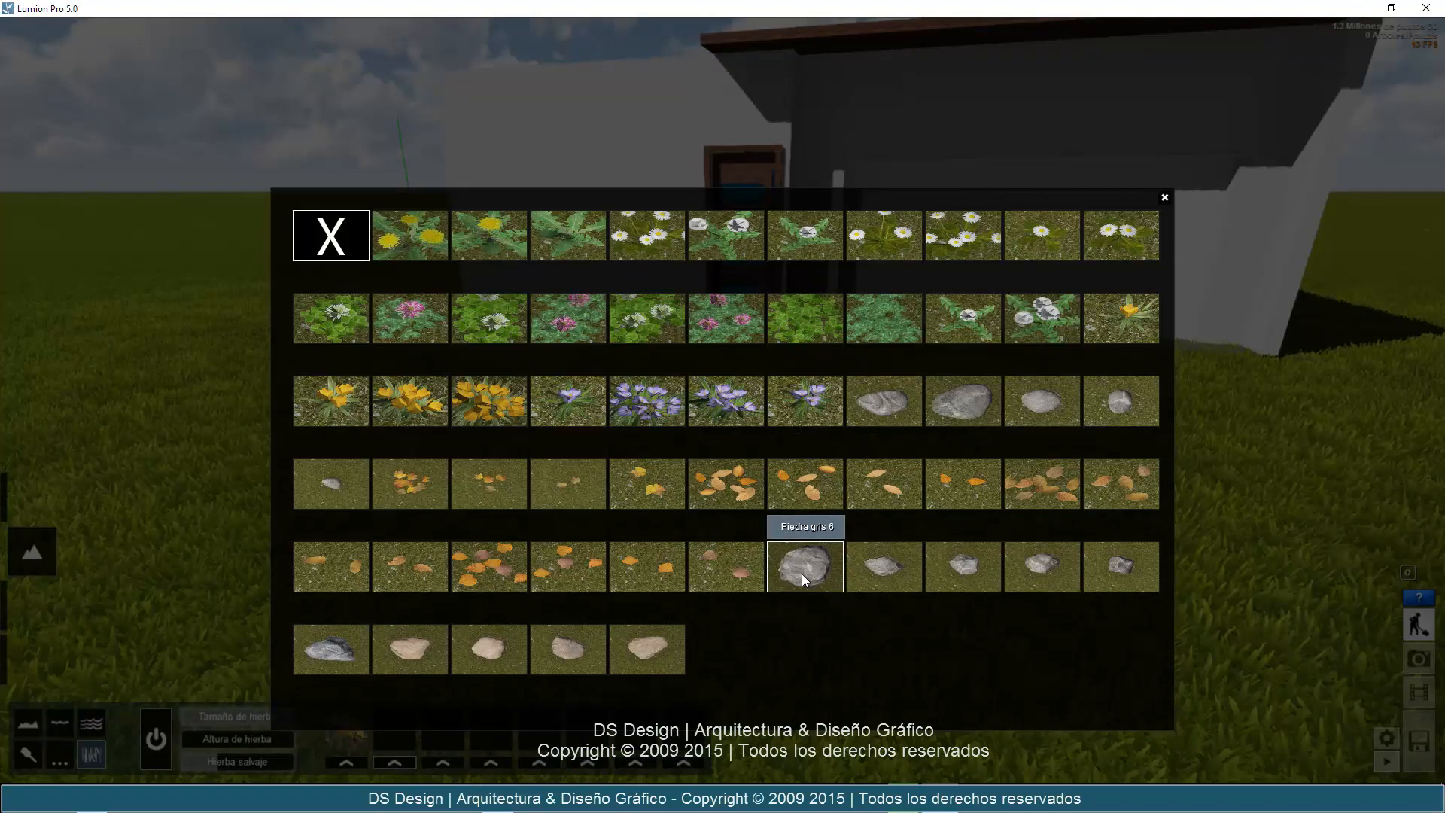
left_click(796, 577)
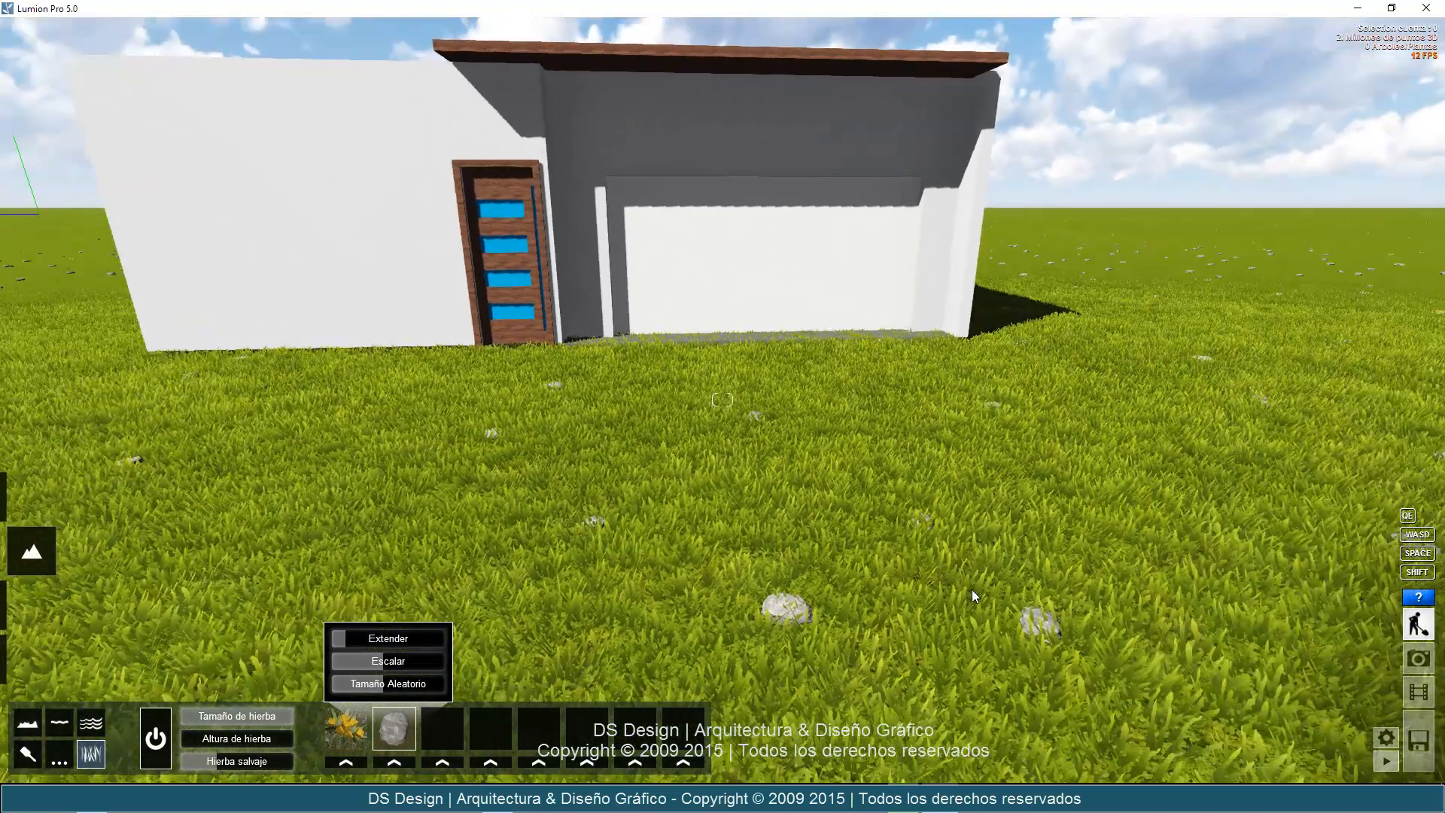
right_click_drag(973, 591, 993, 603)
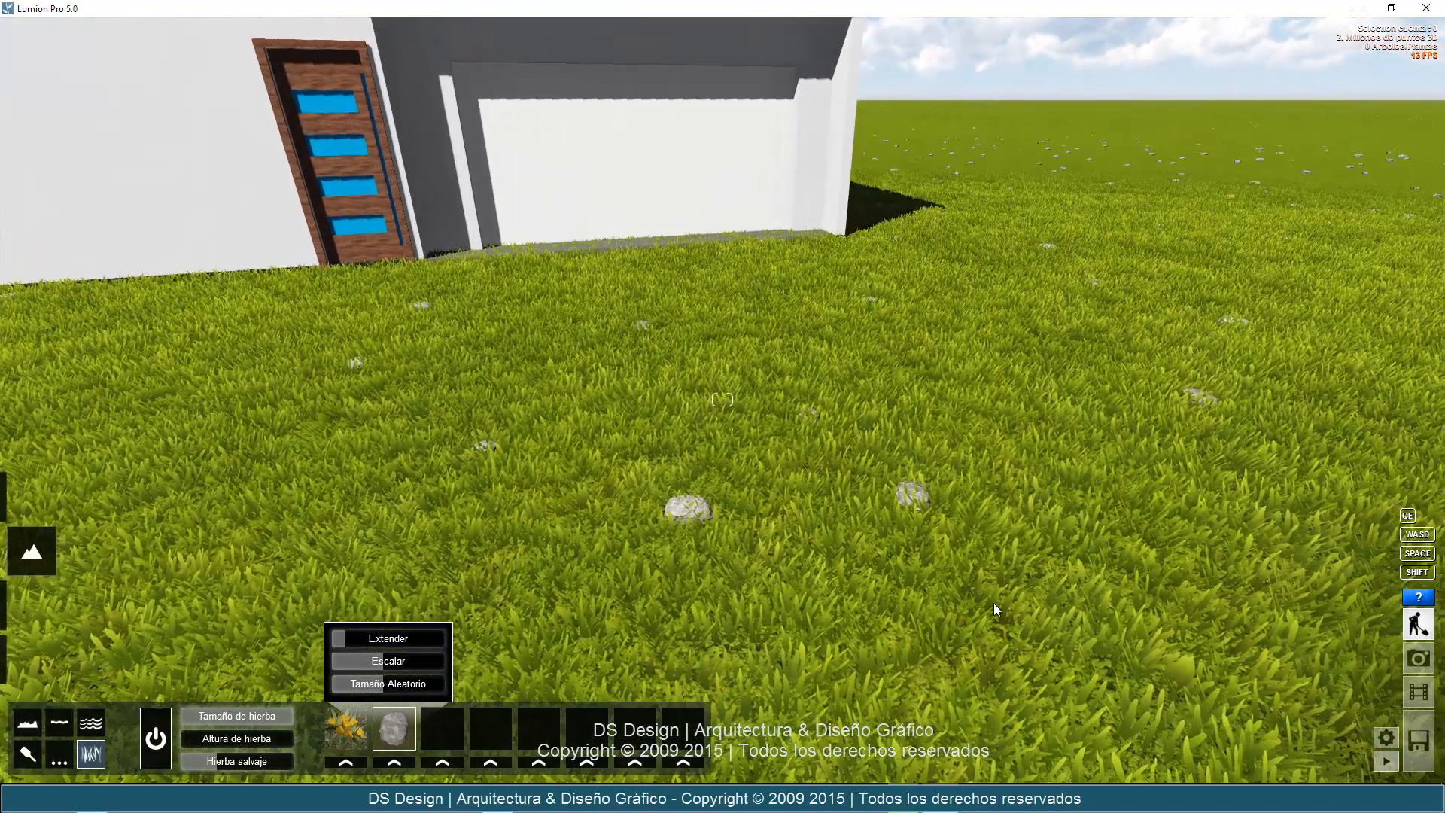
Reduce the grass size so the blades stop covering the stepping path and paved floor inside the house walls.
right_click_drag(780, 502, 373, 377)
key("w")
key("s")
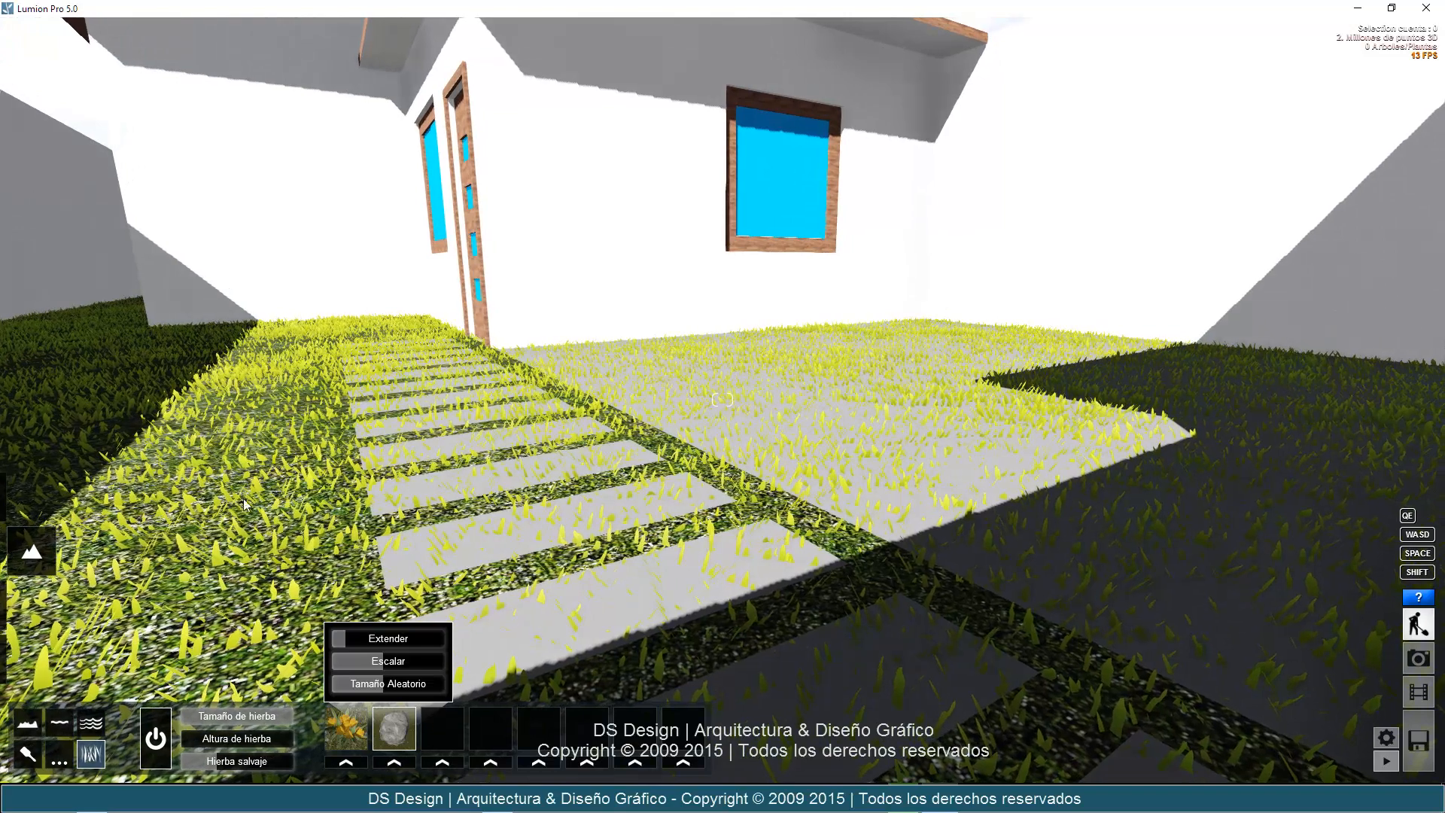
left_click_drag(272, 721, 239, 724)
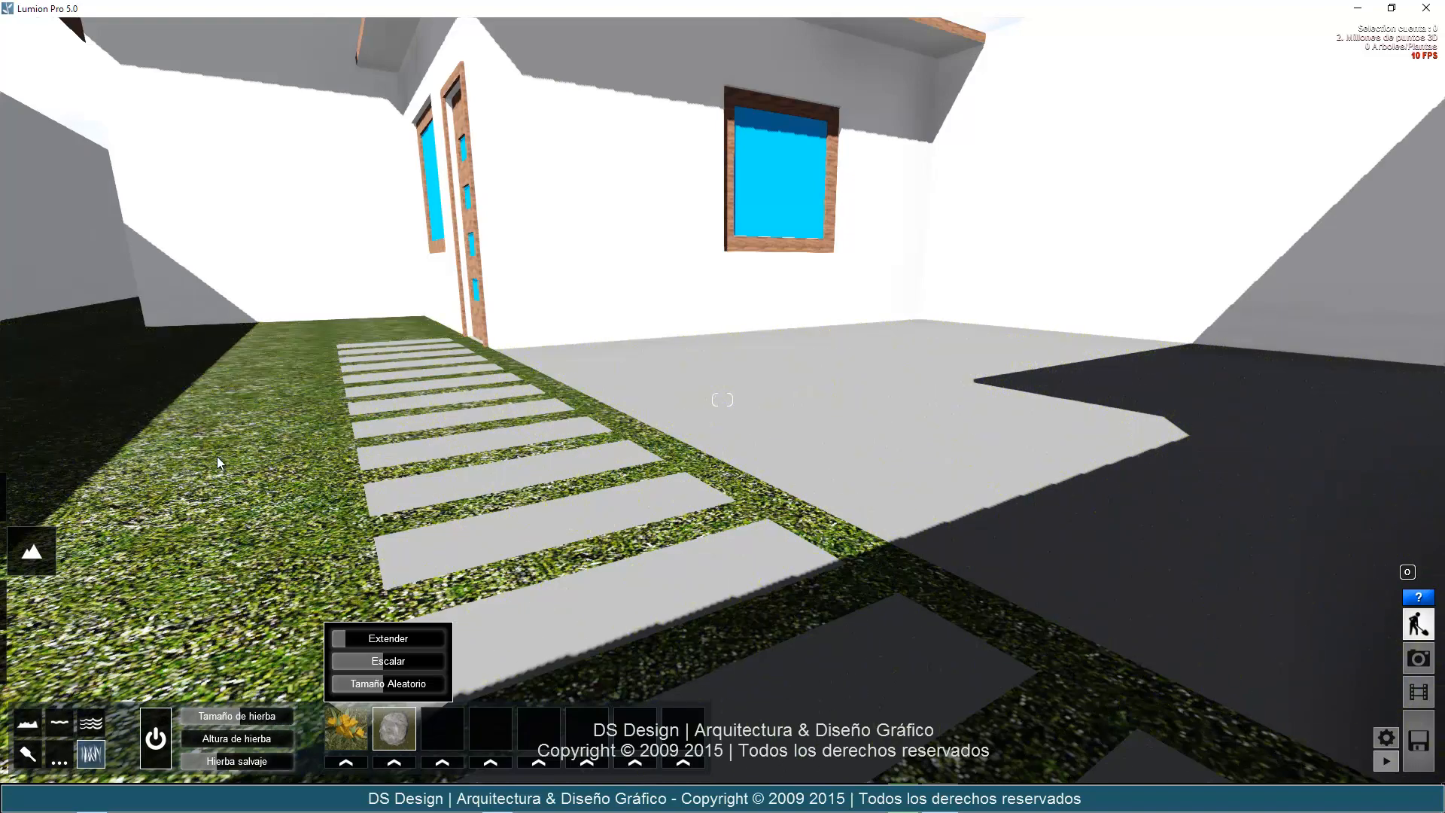
Inspect the shortened lawn and scattered stones outside, along the house's front facade.
key("s")
key("d")
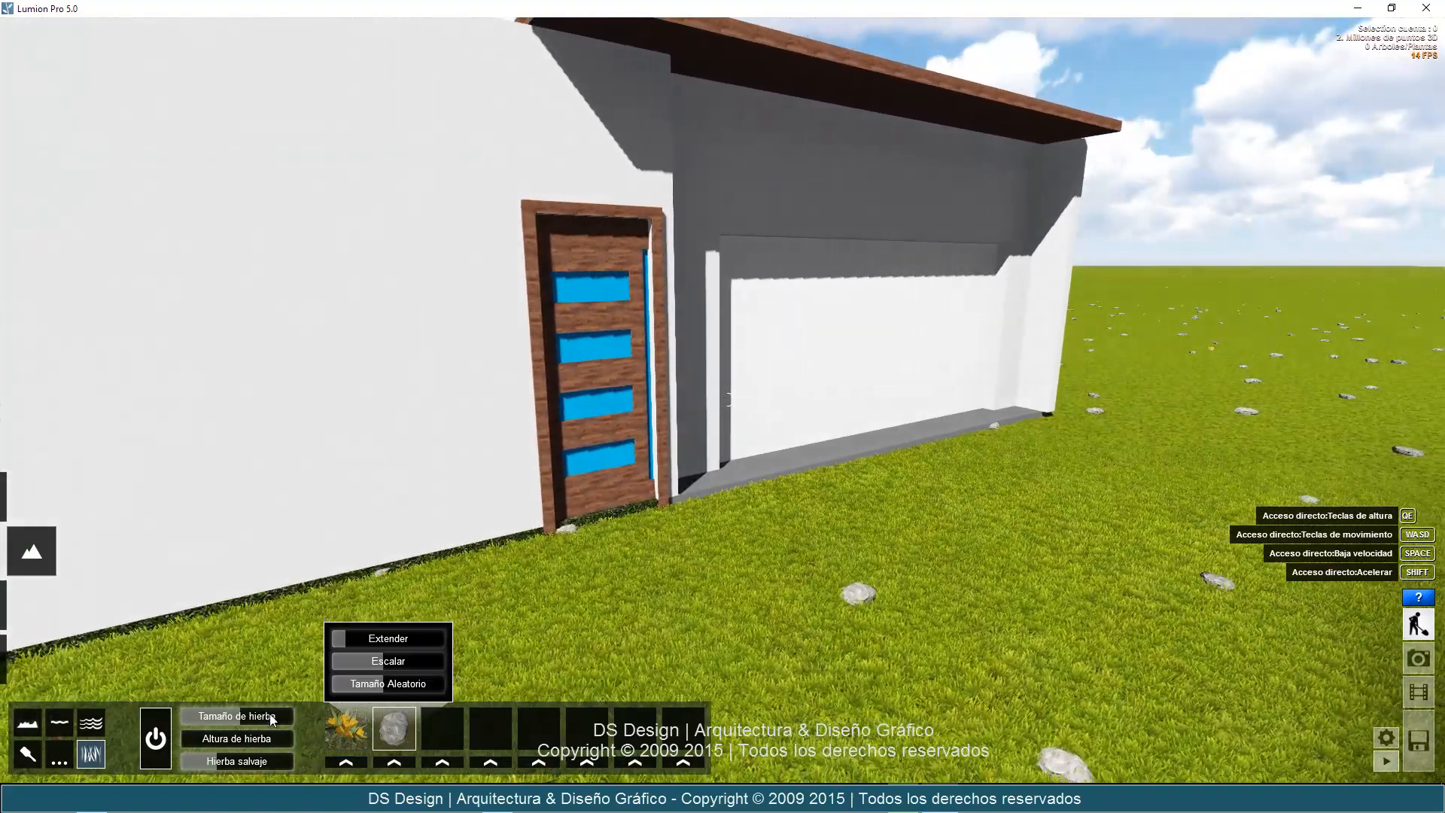
key("s")
key("d")
right_click_drag(977, 576, 983, 578)
key("a")
key("d")
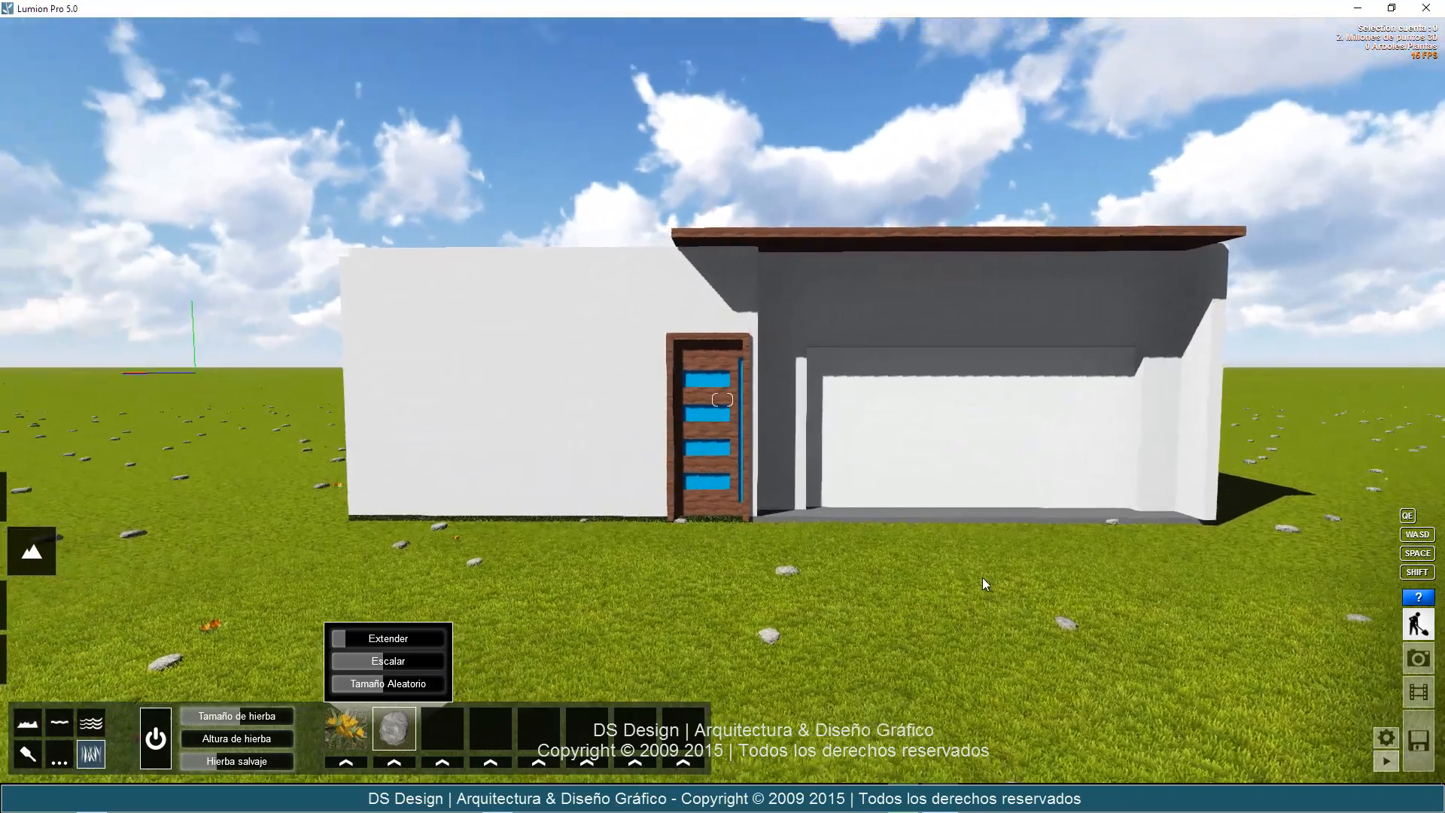
key("d")
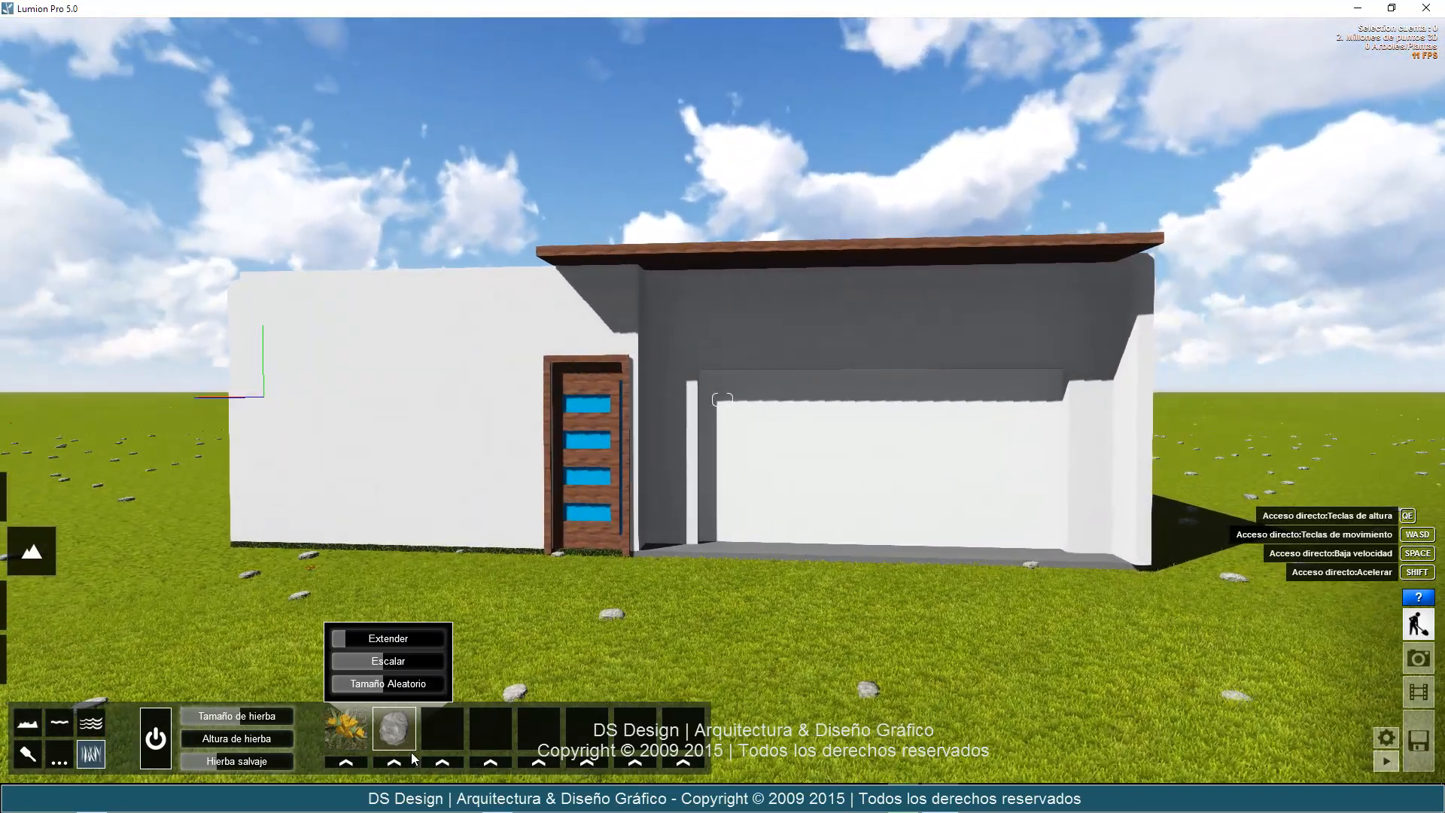
Add the dense clump of purple flowers as the third grass element over the lawn.
left_click(443, 762)
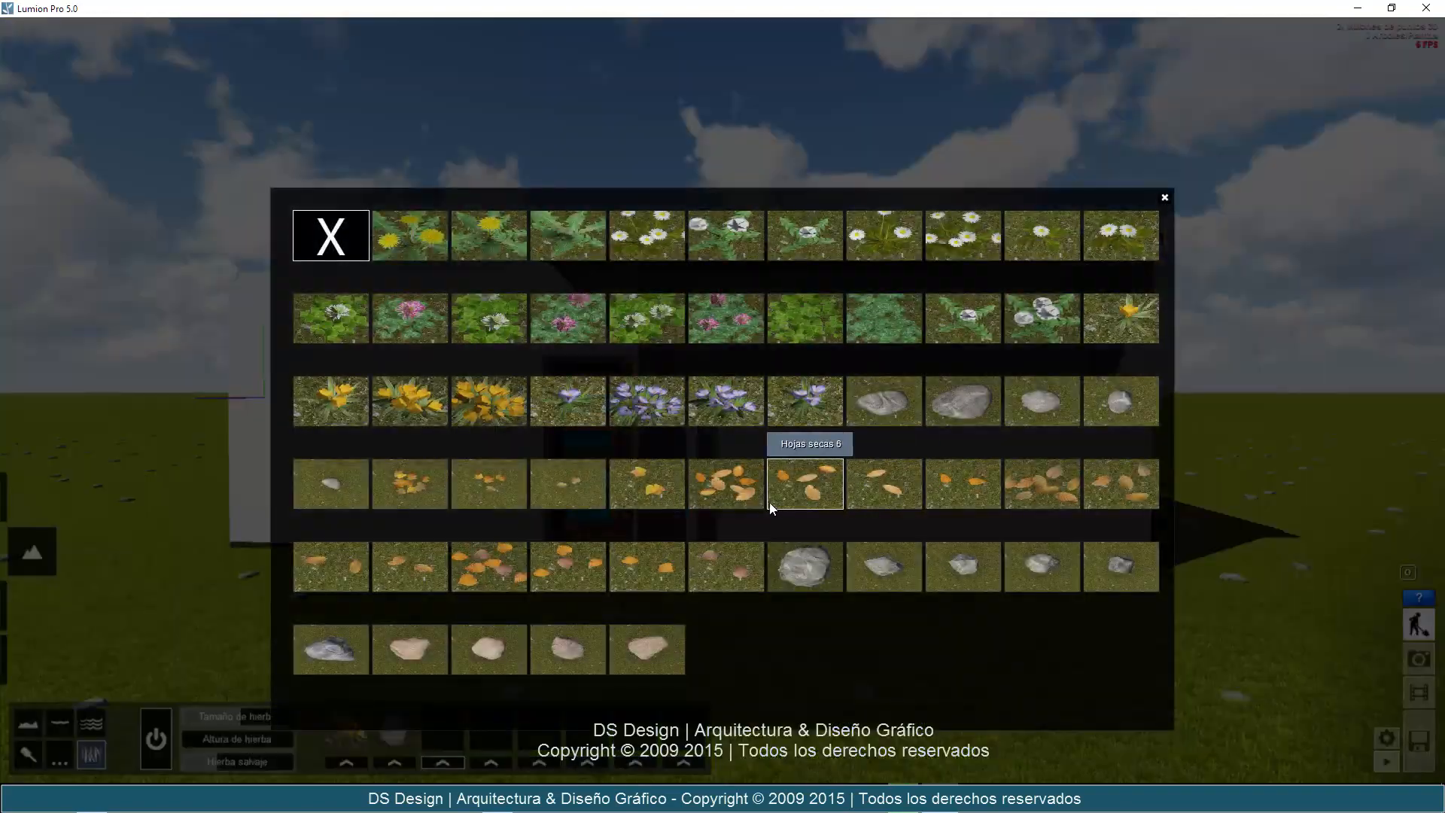
left_click(670, 418)
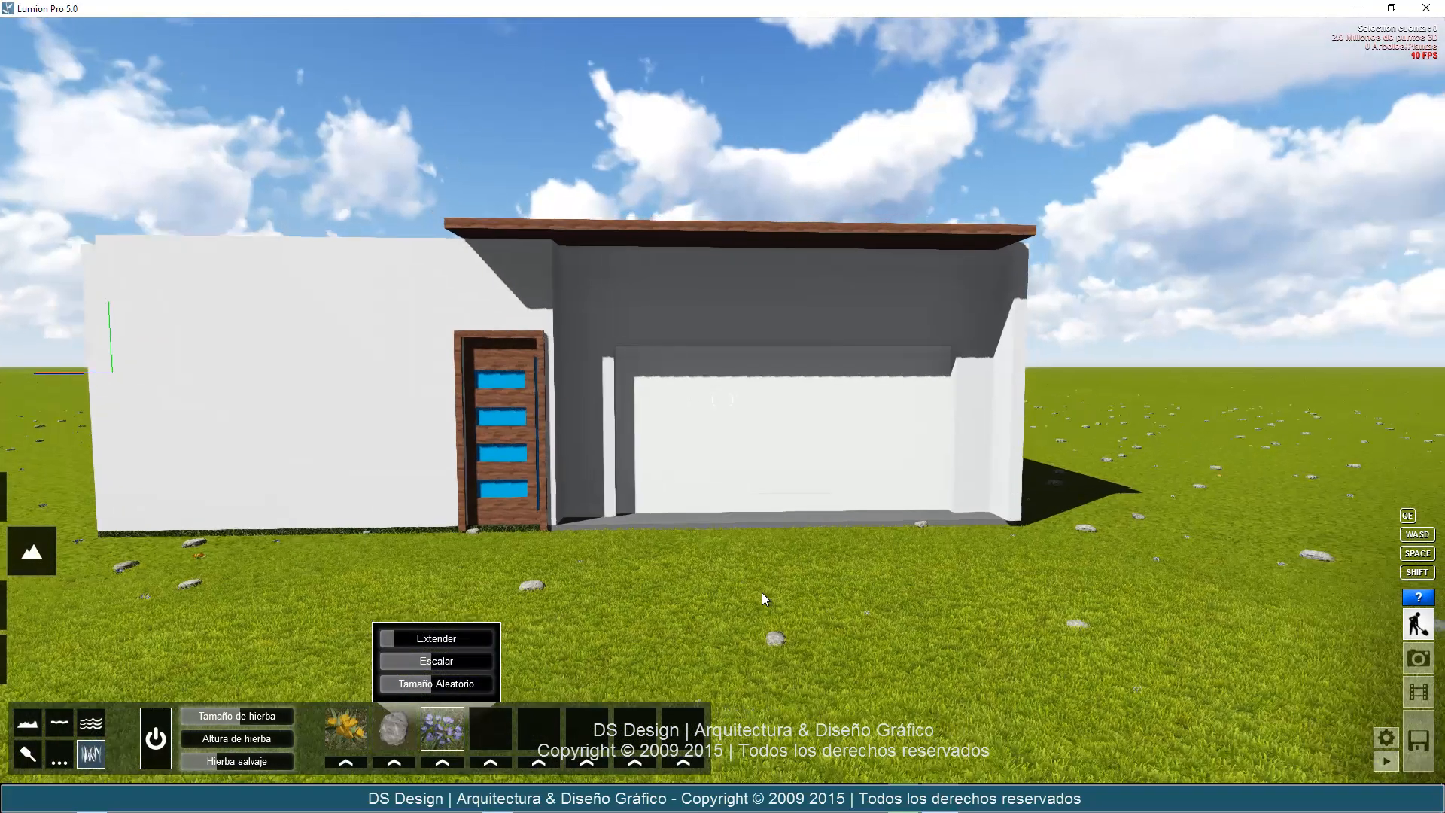
key("s")
right_click_drag(762, 593, 759, 596)
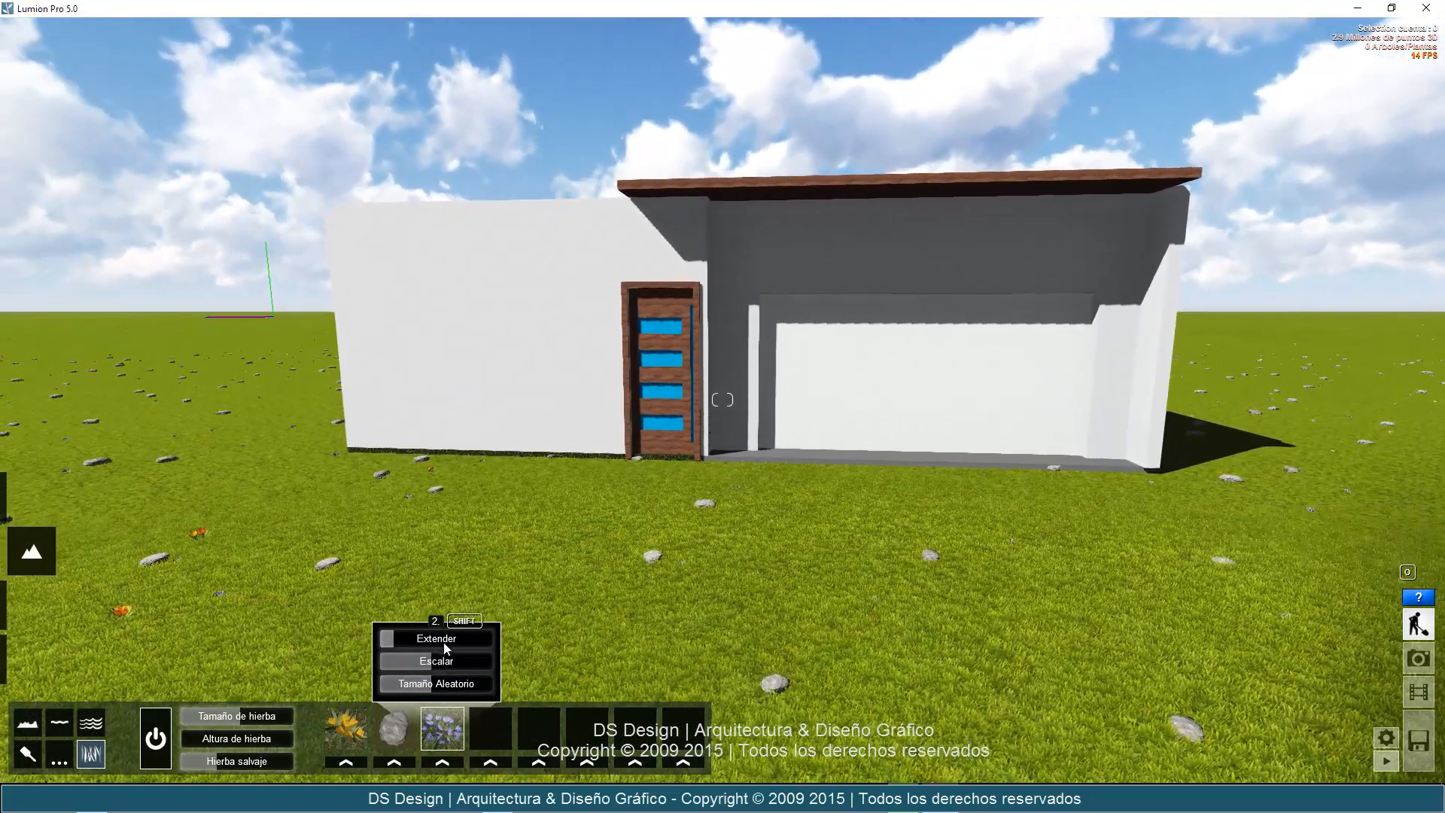
Raise the purple flowers' scale and random size to the maximum and set their spread to 1.
left_click(447, 642)
left_click(473, 661)
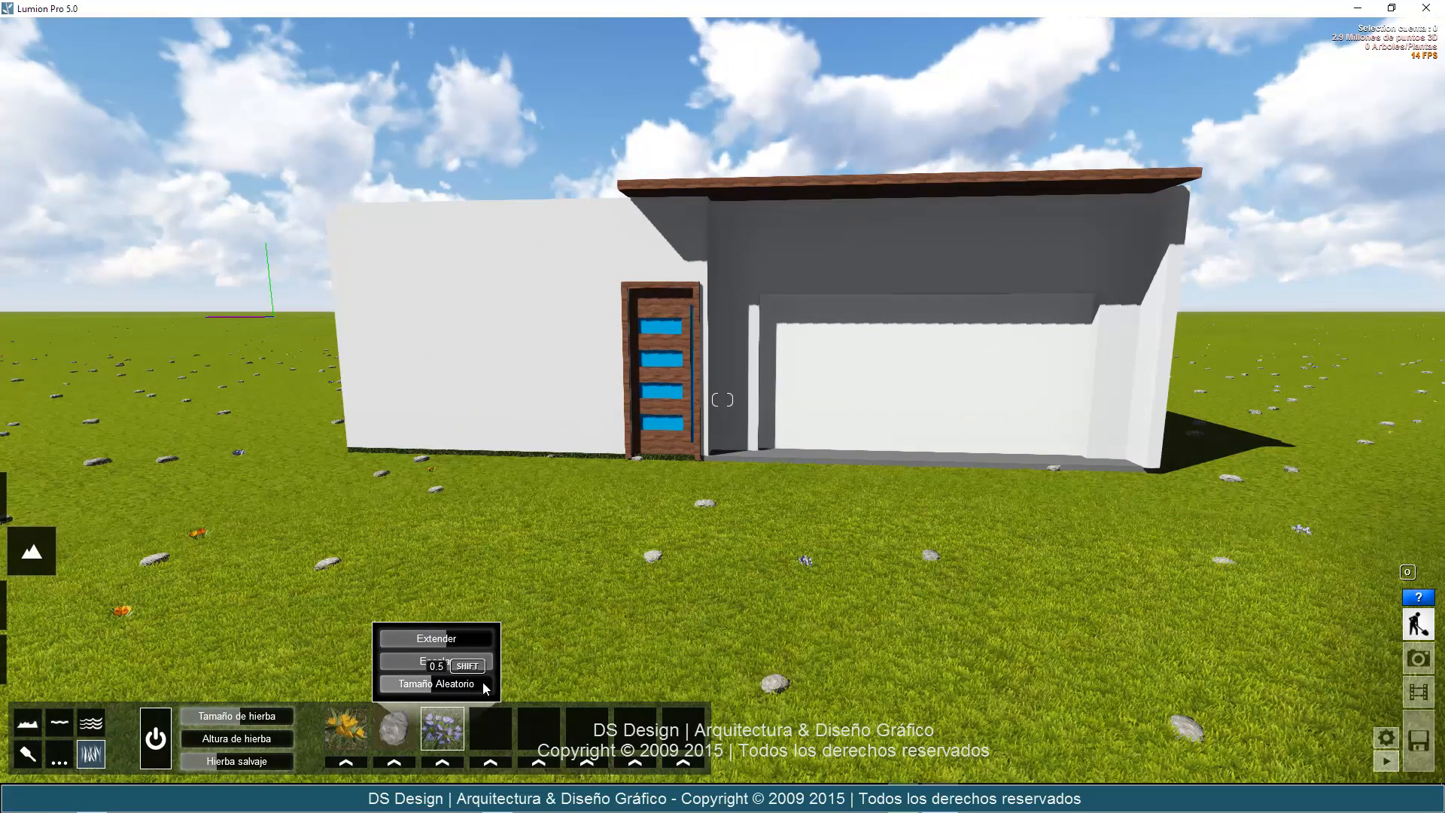
left_click_drag(485, 642, 542, 634)
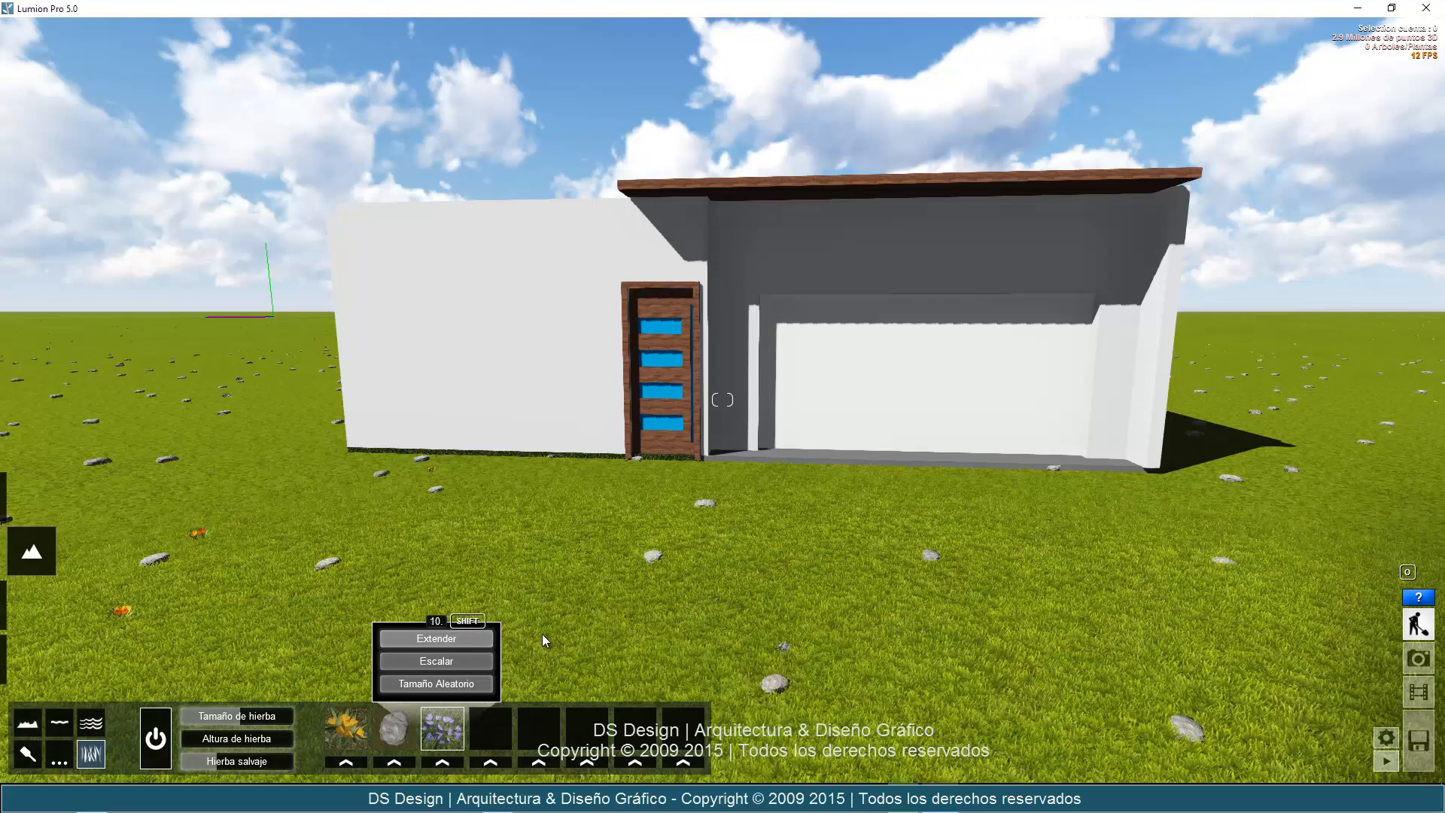
left_click_drag(444, 641, 366, 646)
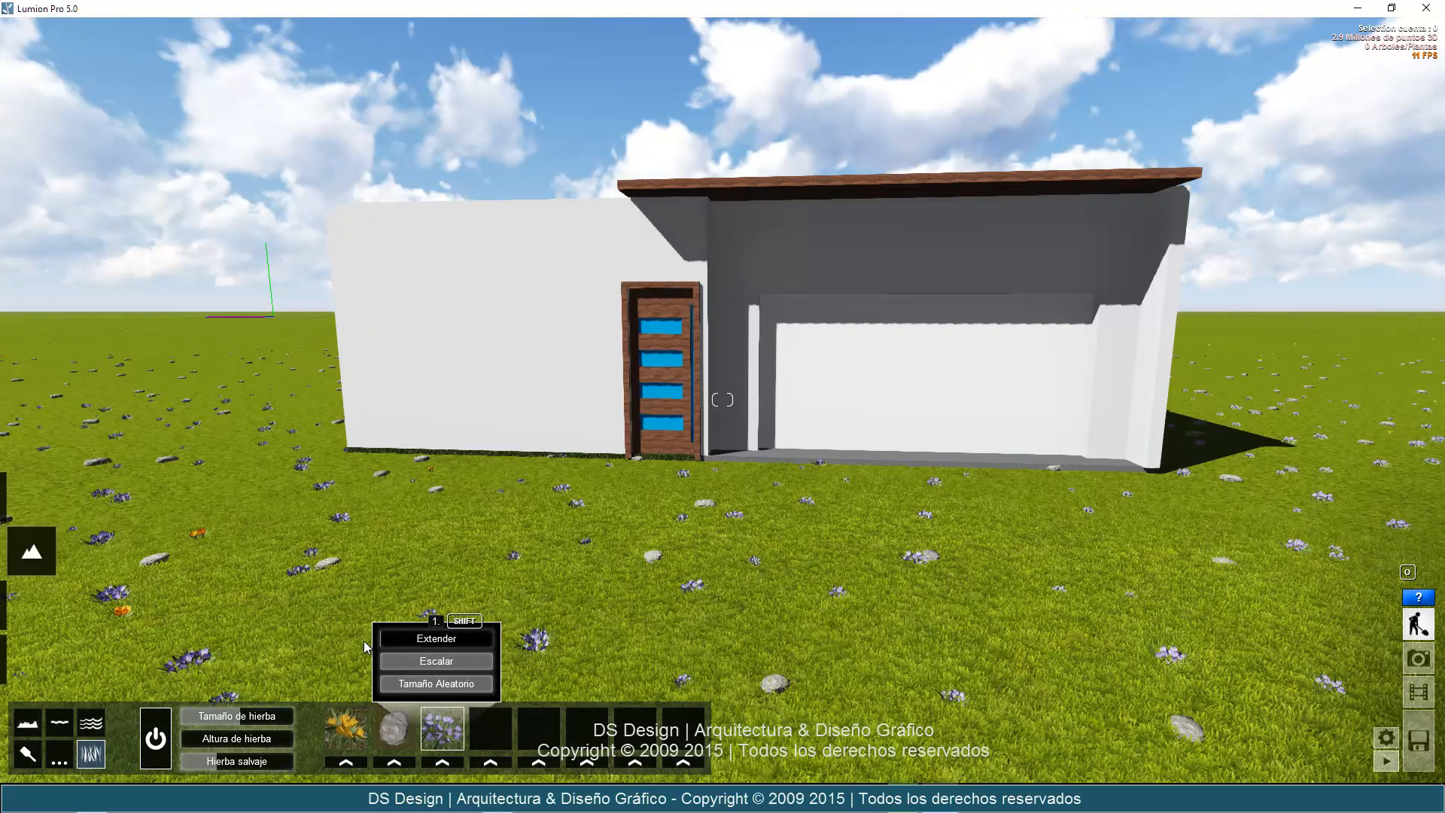
right_click_drag(1051, 621, 1049, 622)
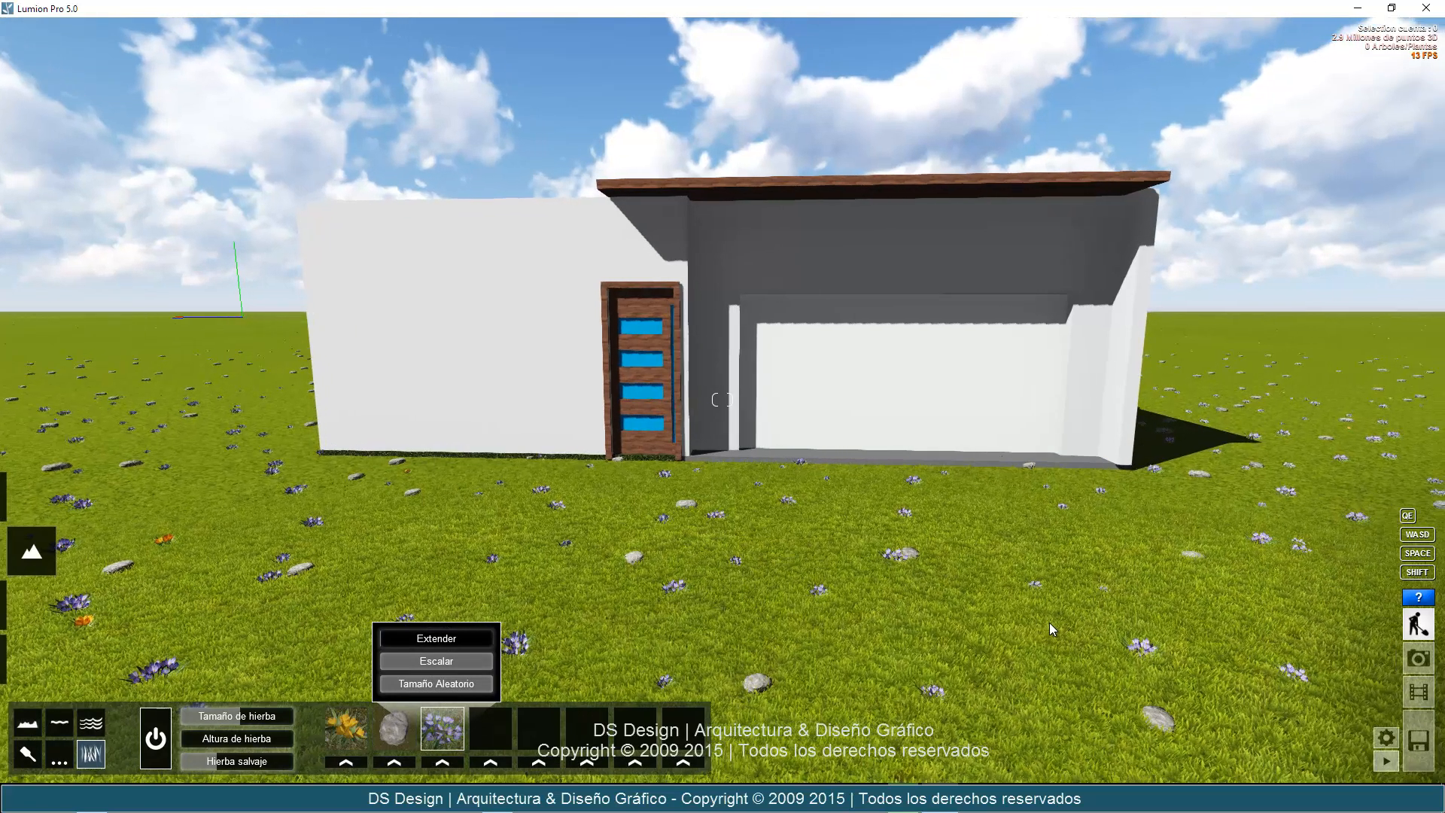
Set the yellow flowers' spread to 1 and increase the grass size and height for a fuller lawn.
left_click(346, 728)
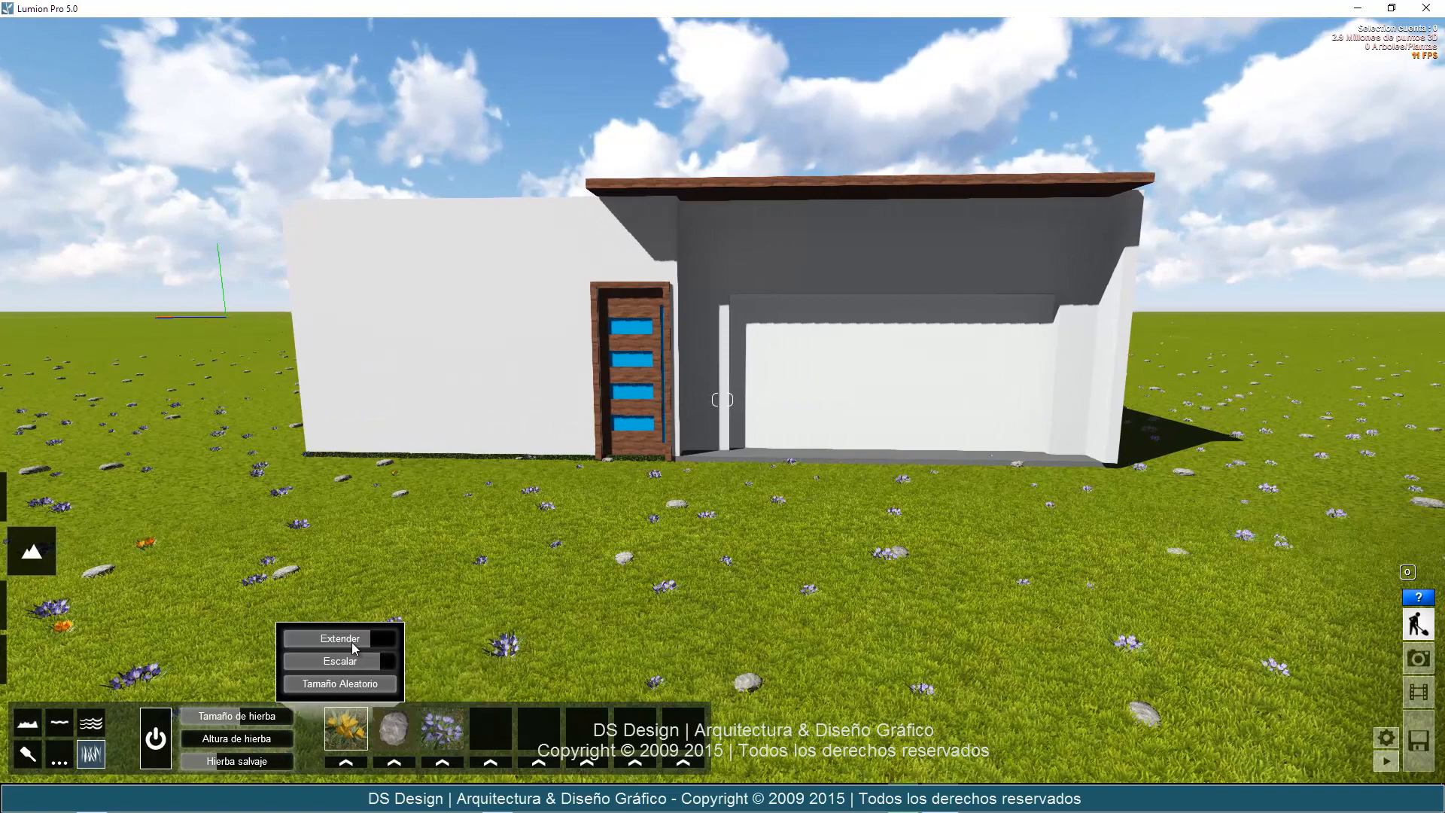
left_click_drag(350, 643, 279, 642)
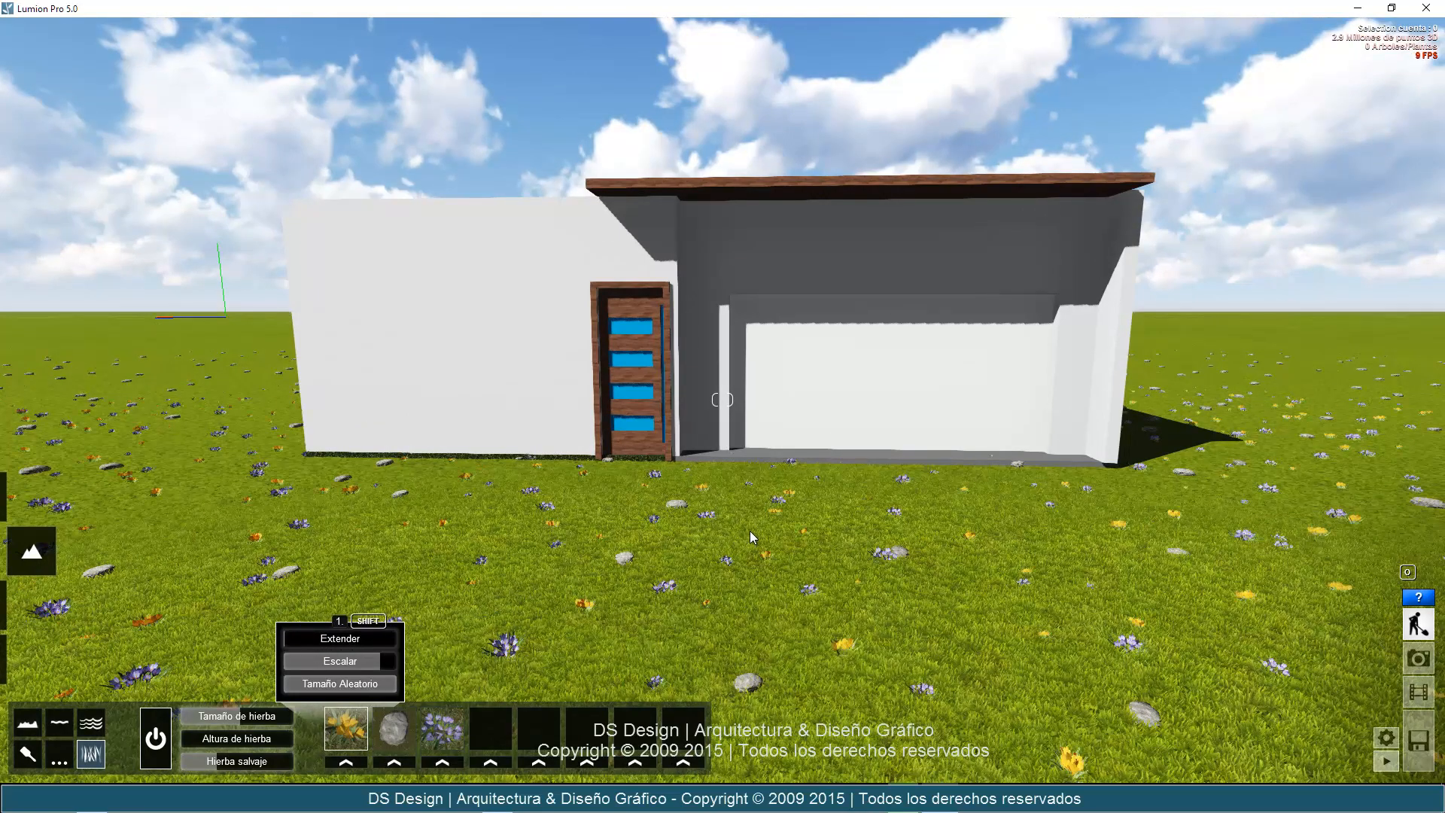
key("w")
left_click_drag(213, 743, 264, 716)
key("w")
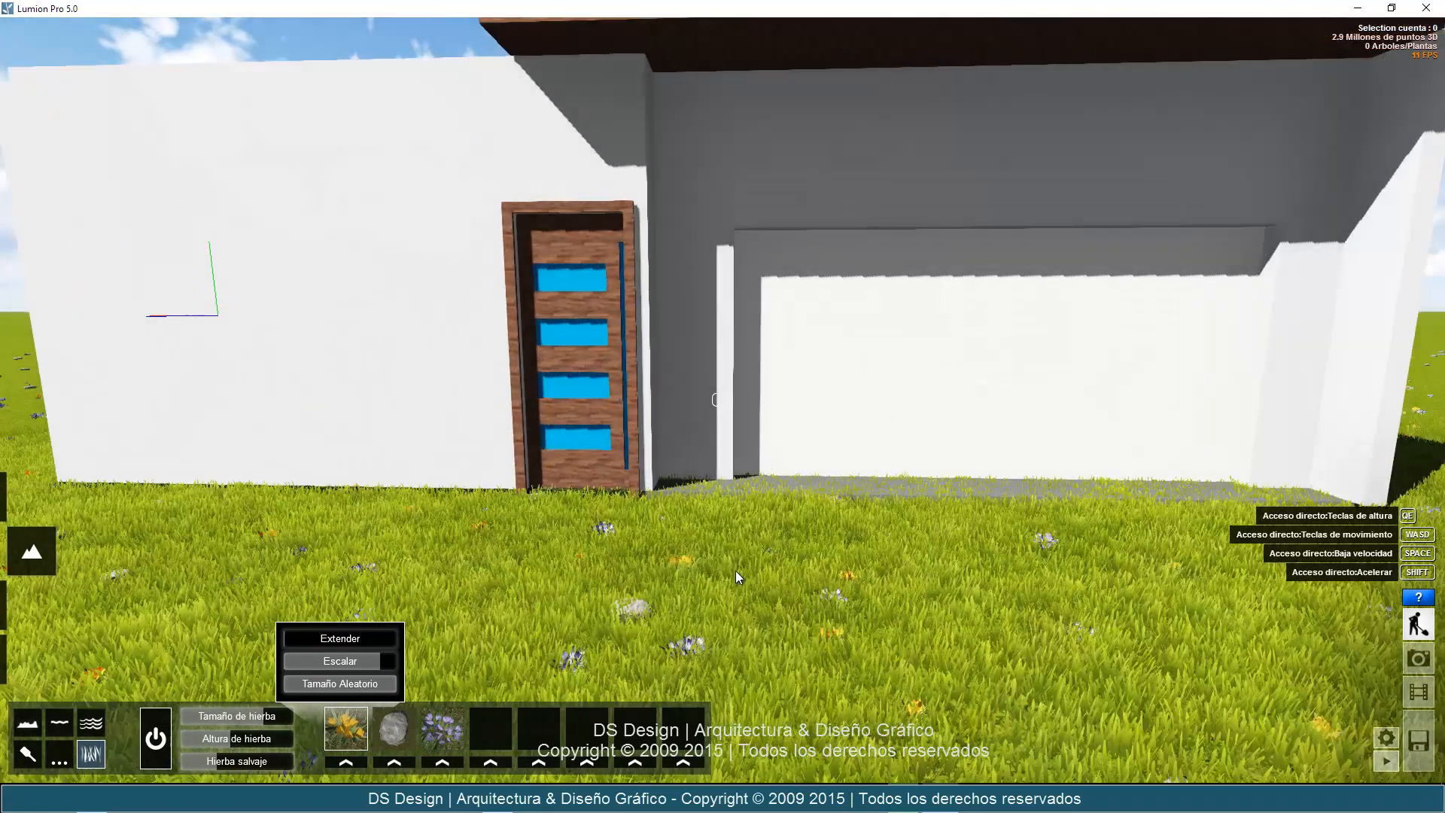
Examine the taller grass and flowers before the front facade from several heights and distances.
key("s")
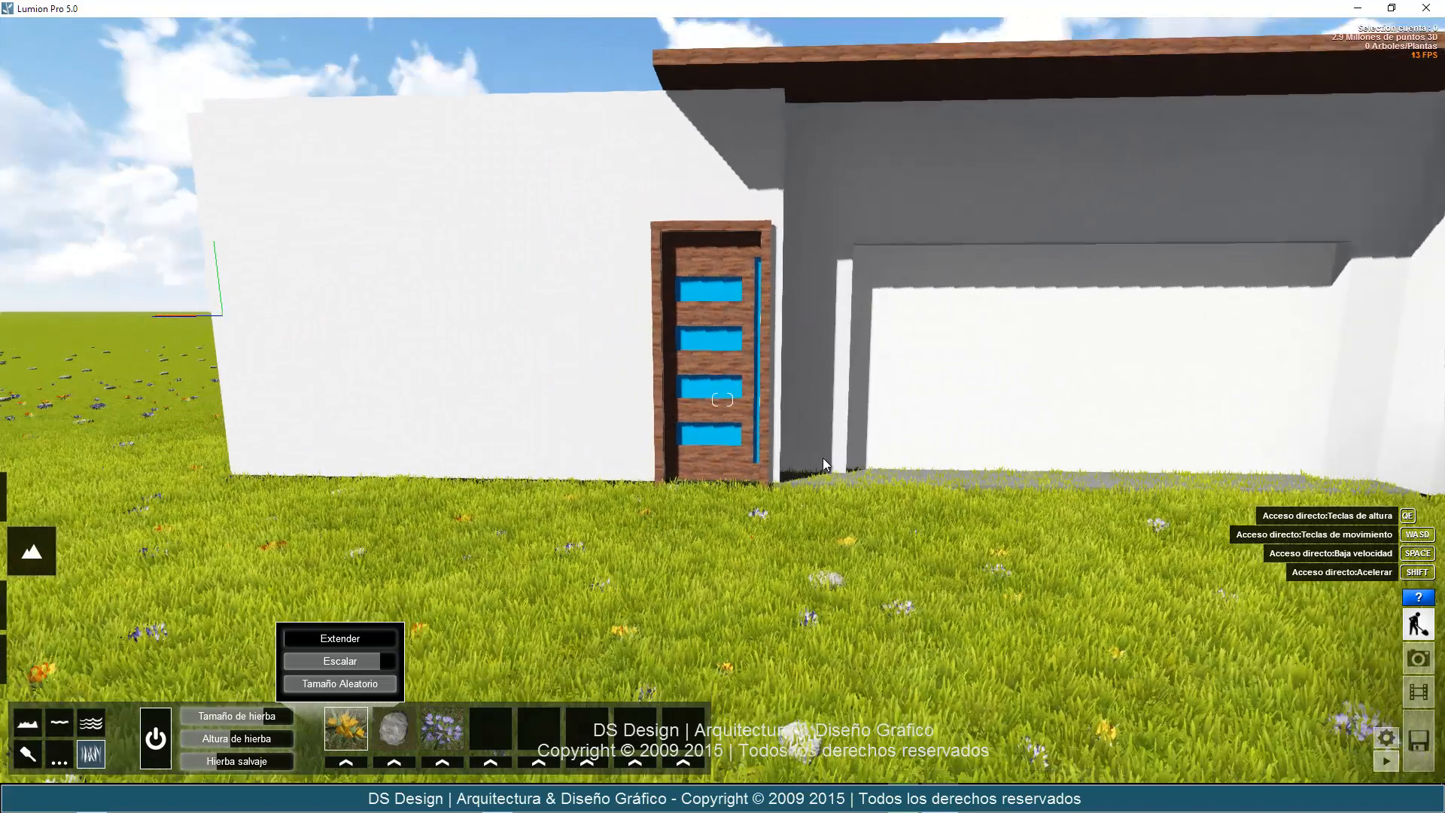
key("s")
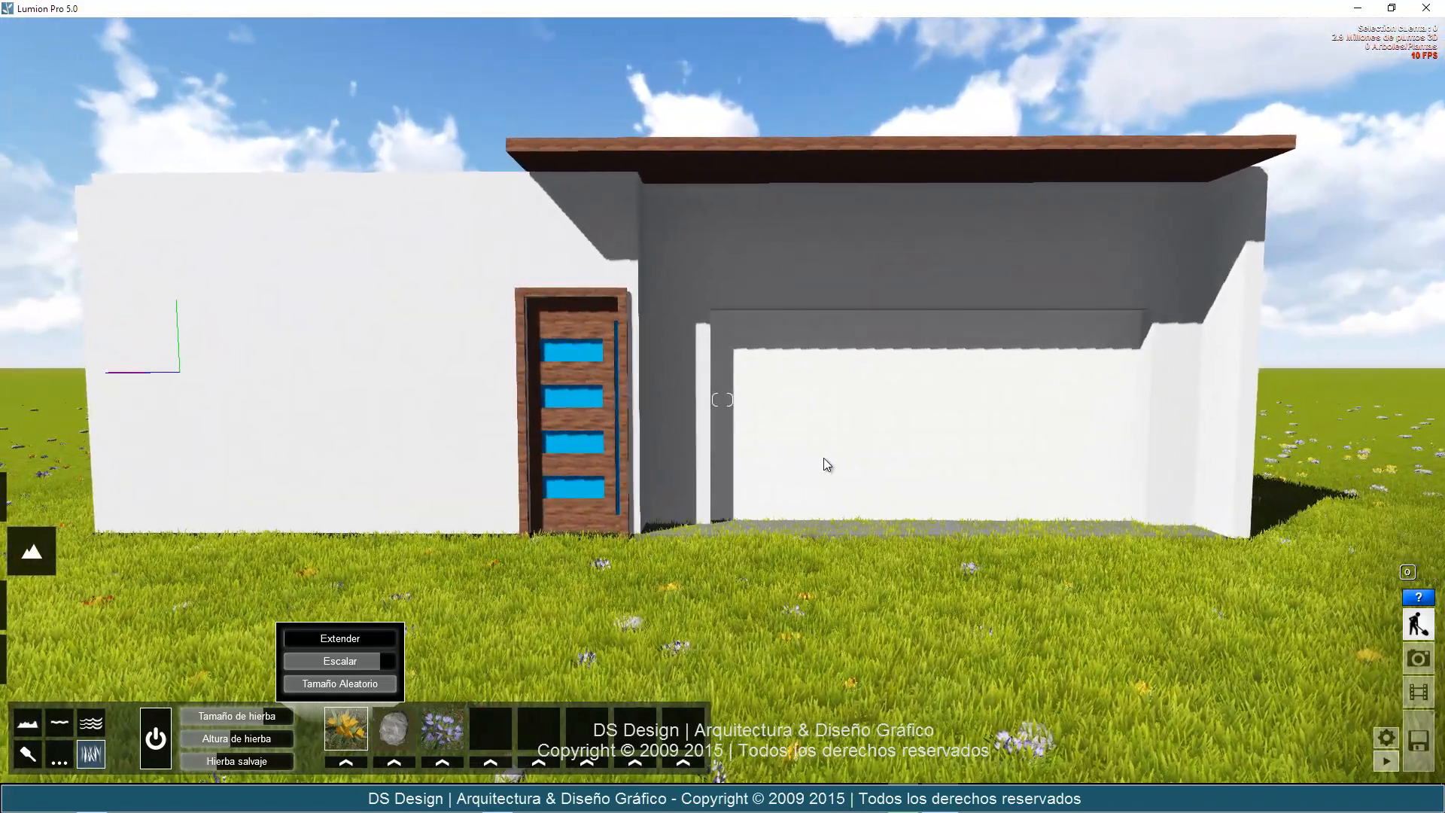
key("e")
key("a")
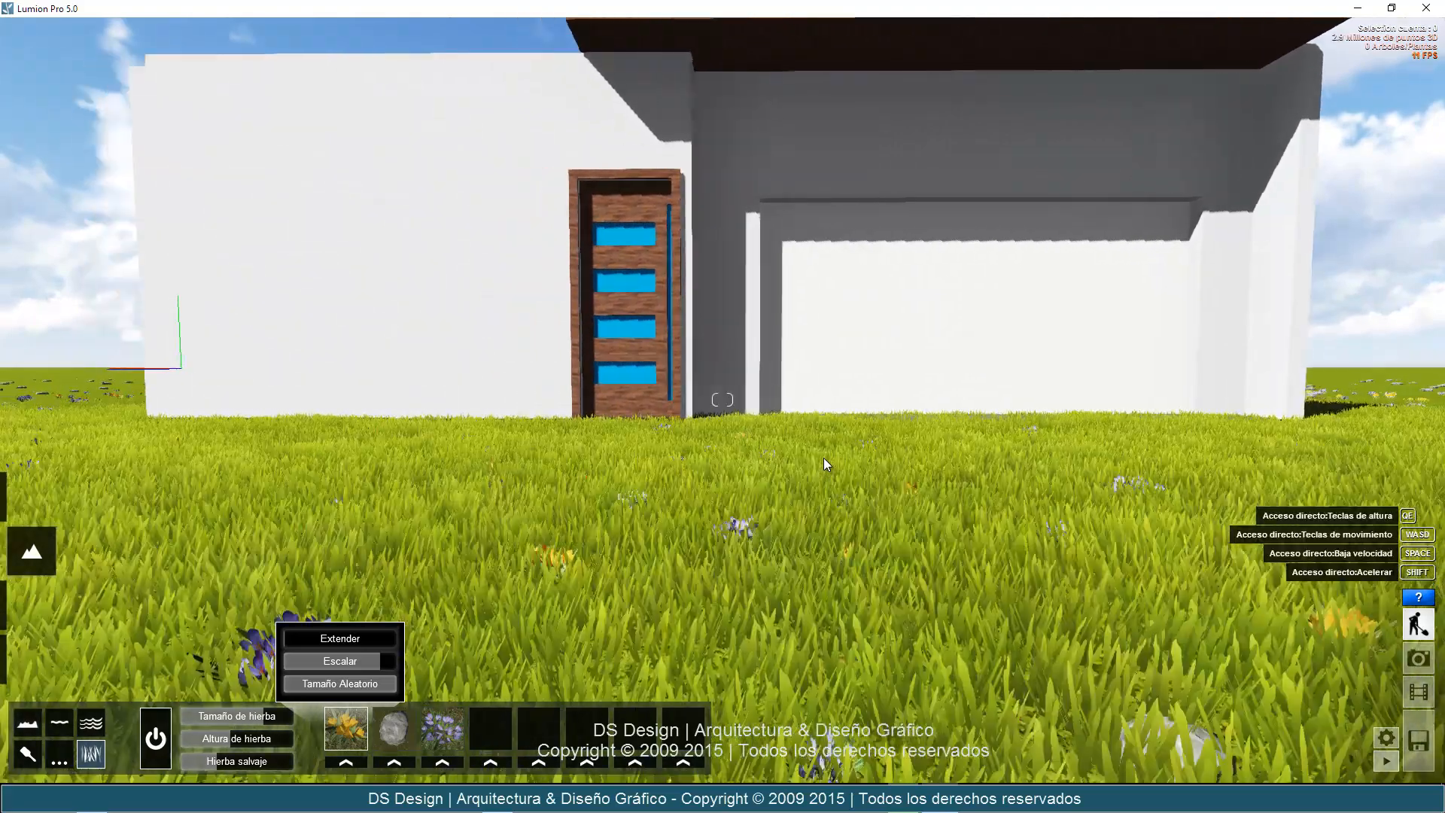
key("d")
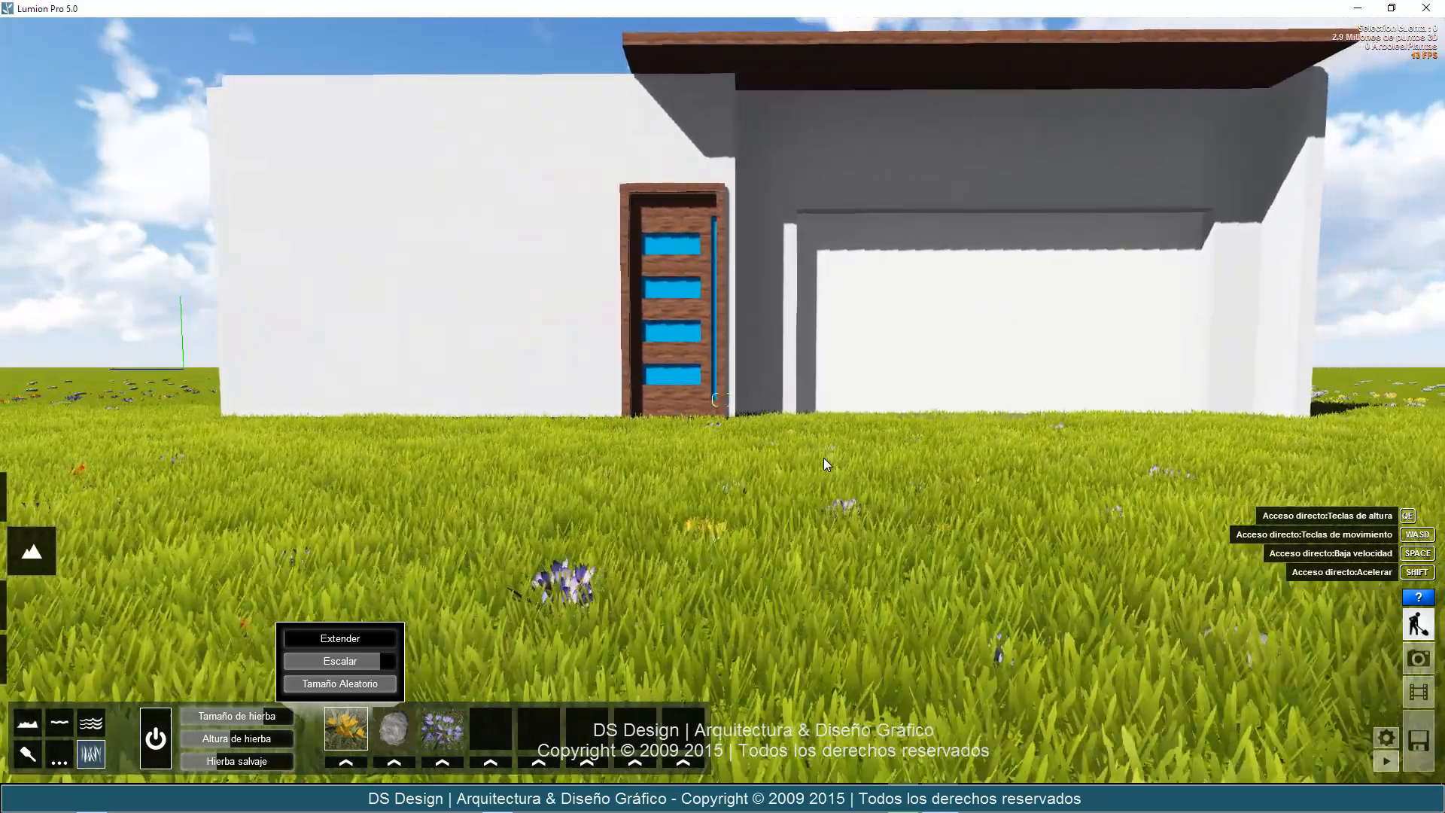
key("w")
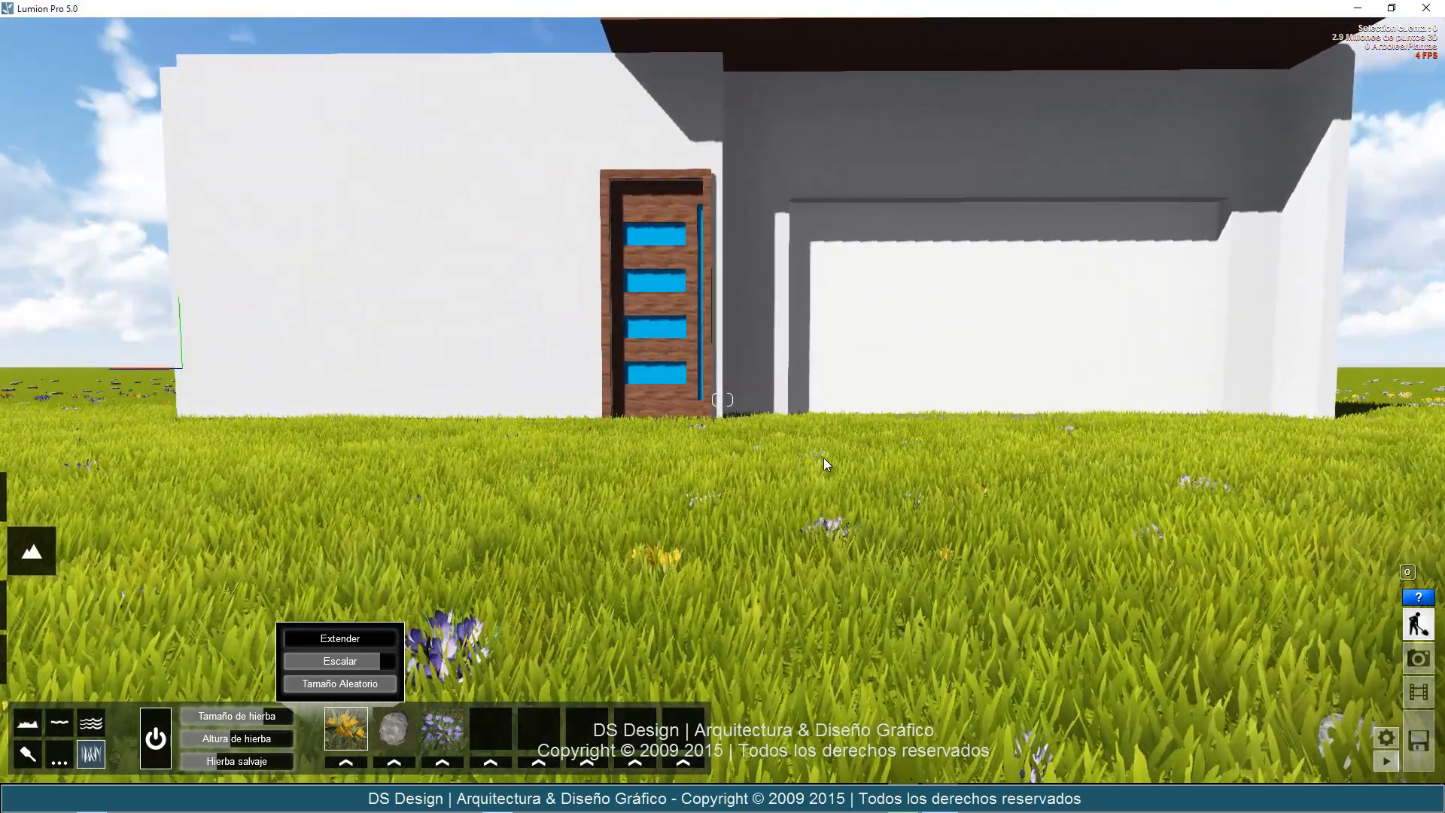
key("q")
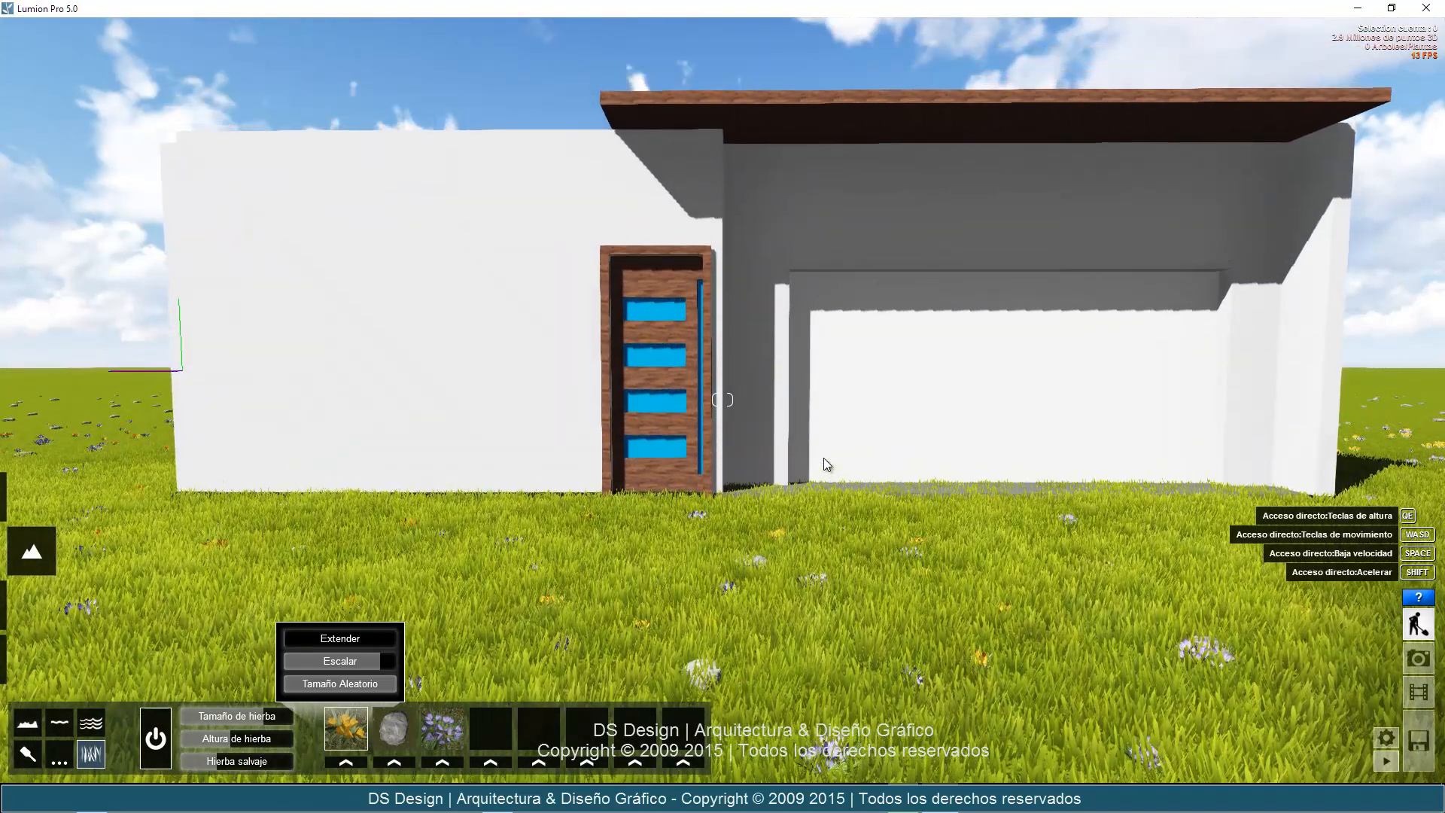
key("d")
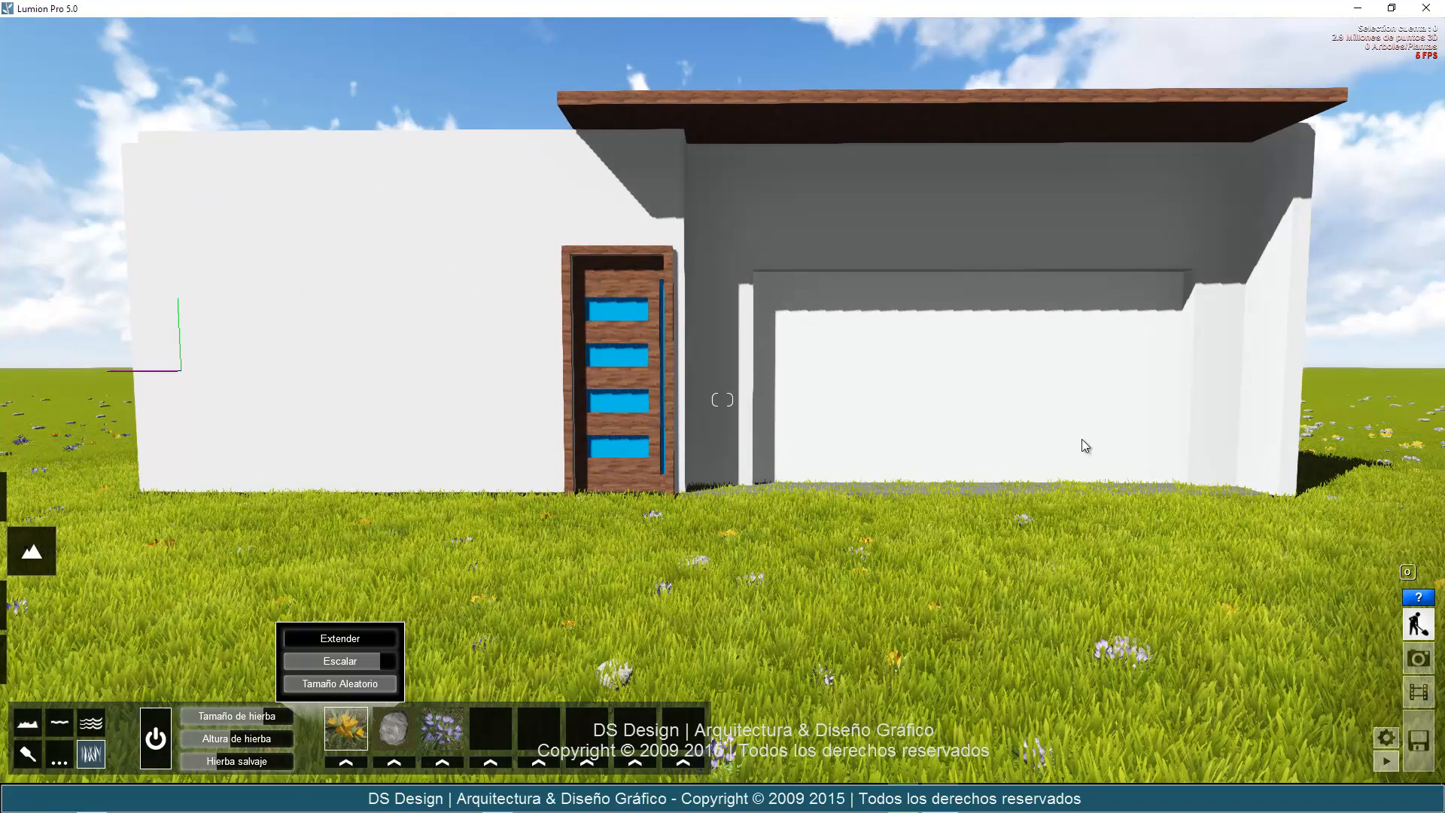
key("w")
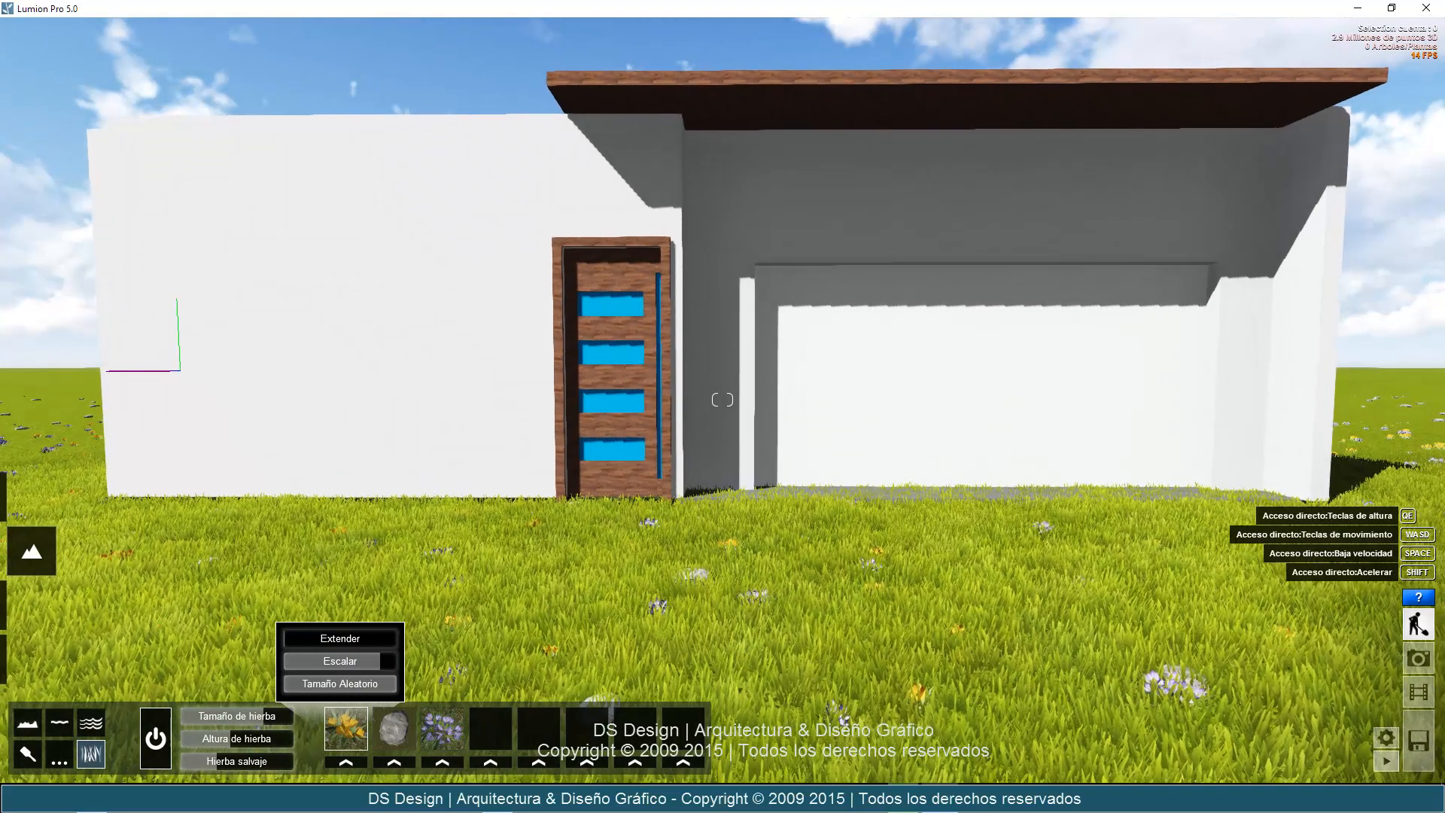
Render the current front view at Mail size (1280x720), save it to the desktop as the JPG Render 2, and return to build mode.
left_click(1421, 659)
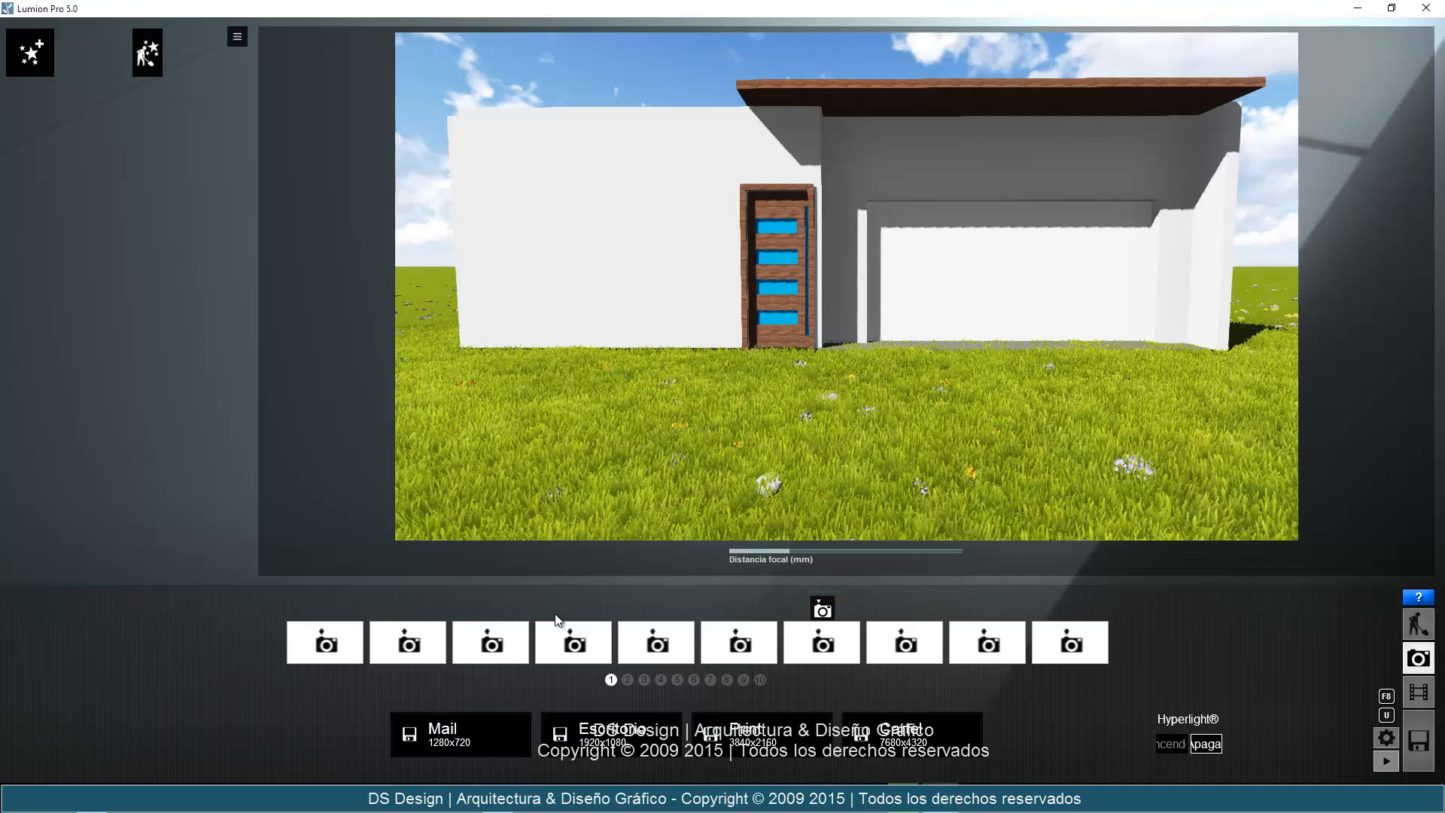
left_click(437, 739)
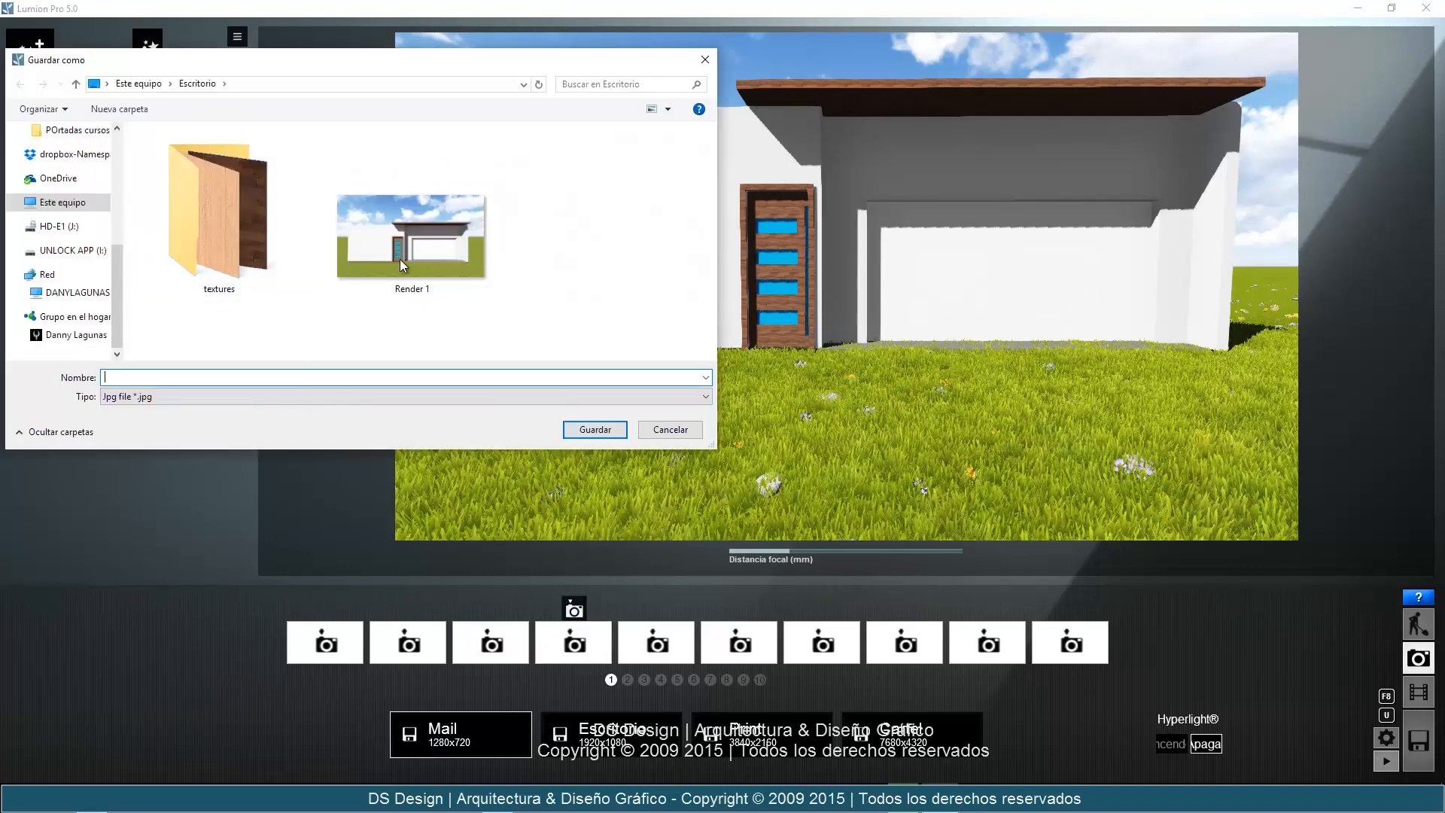
left_click(399, 259)
left_click(306, 376)
left_click(305, 377)
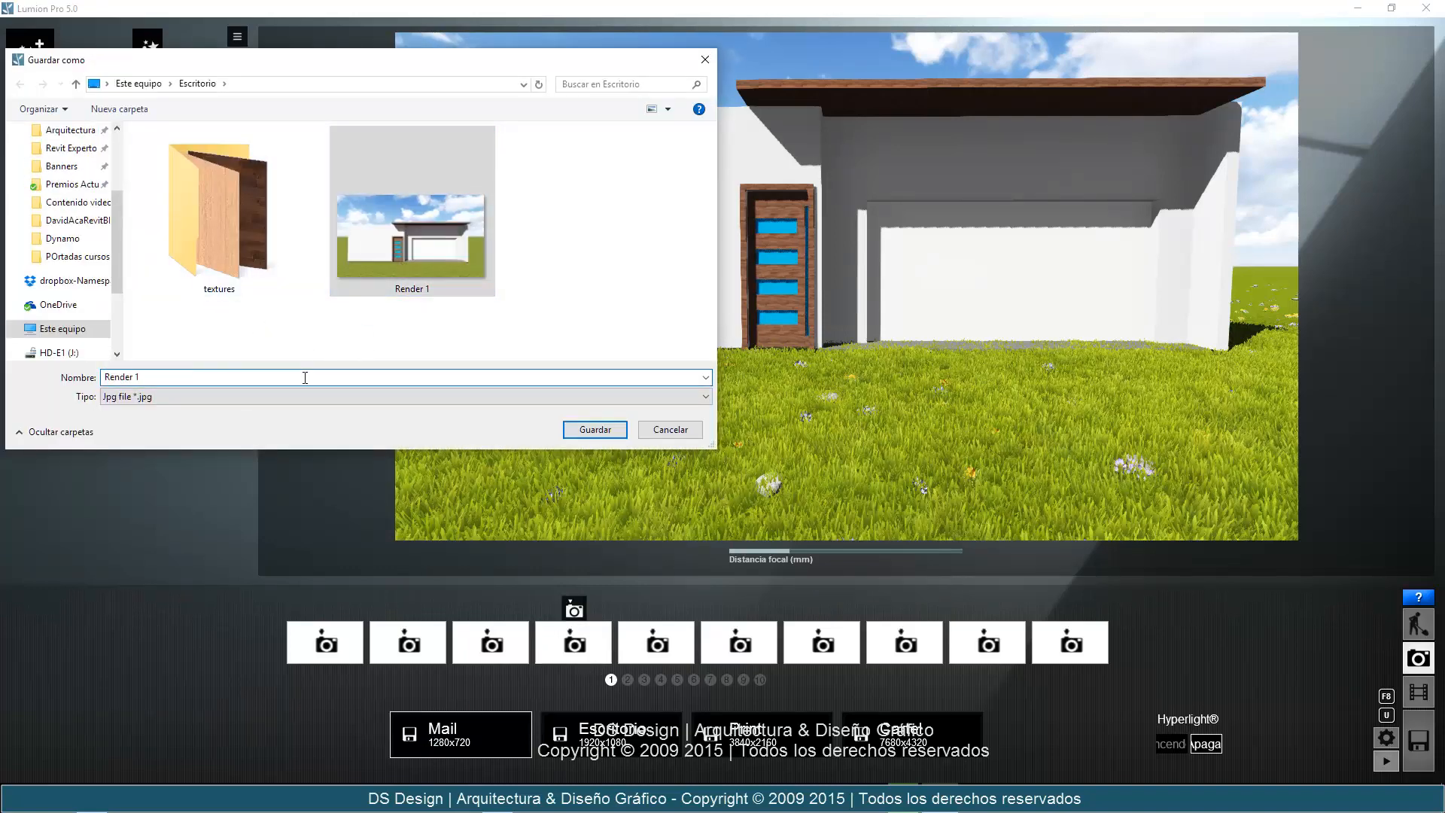
key("Return")
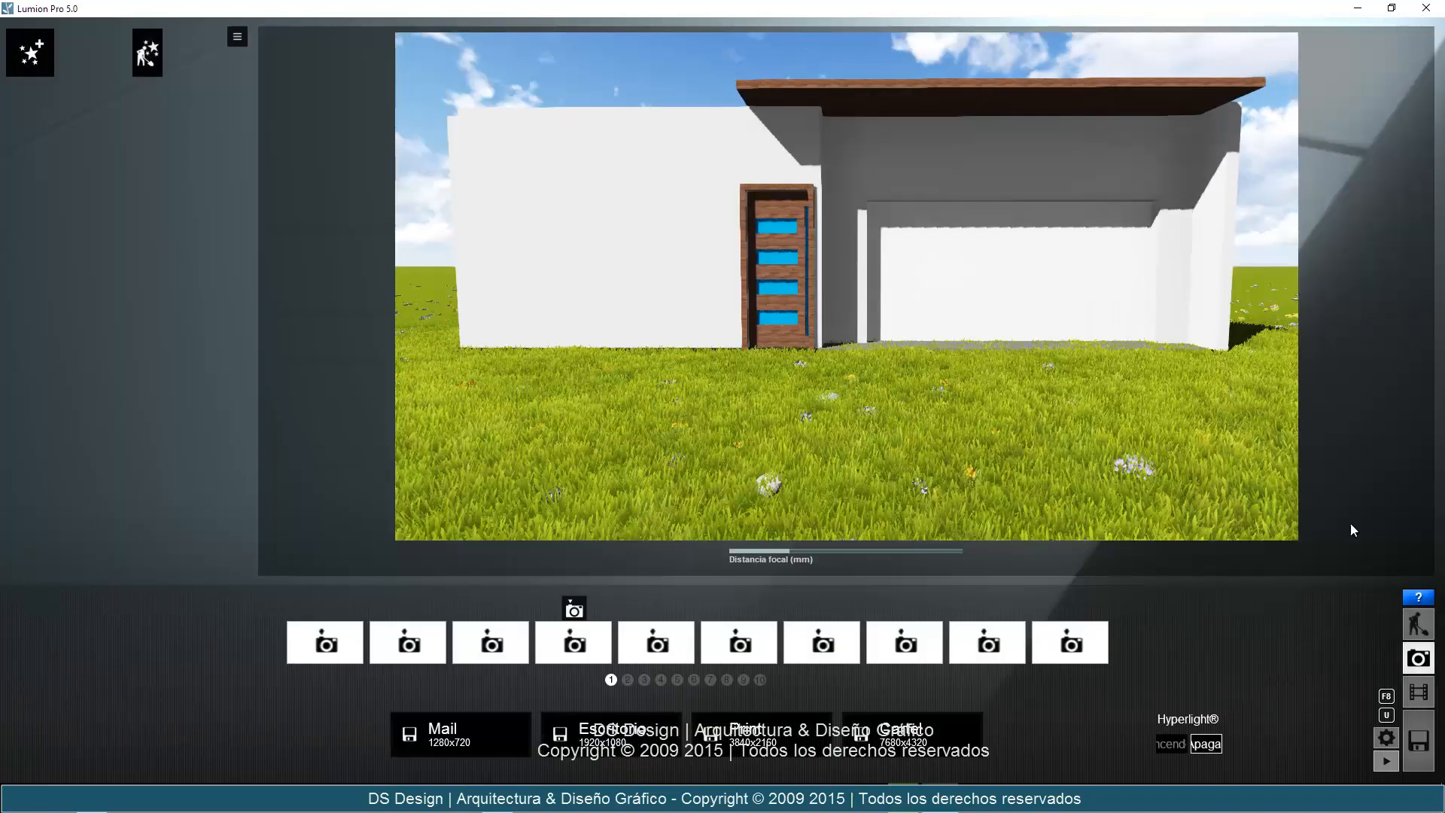
left_click(1412, 624)
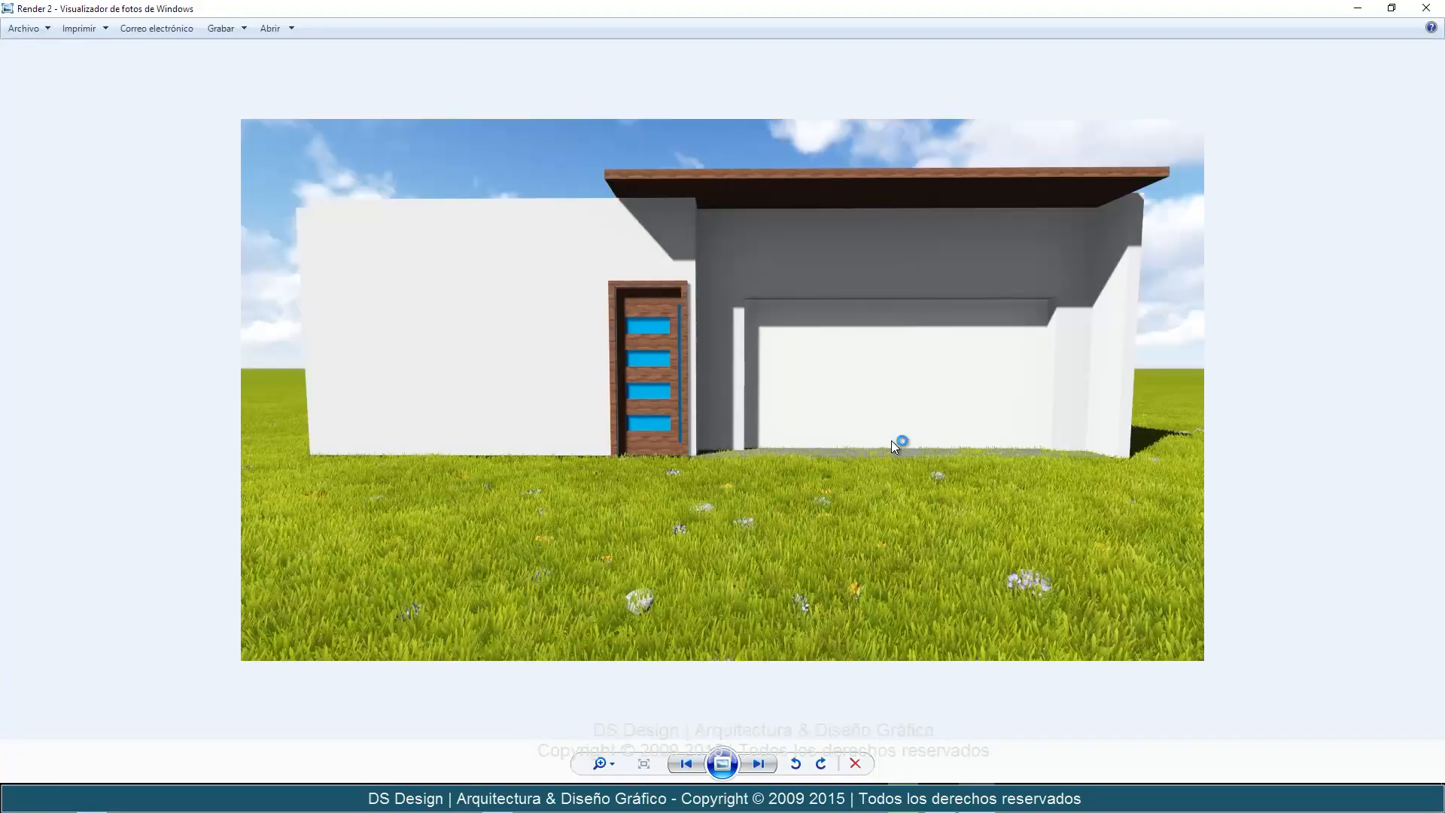
Compare the Render 1 and Render 2 images in Windows Photo Viewer, then close the viewer.
key("Left")
key("Right")
key("Left")
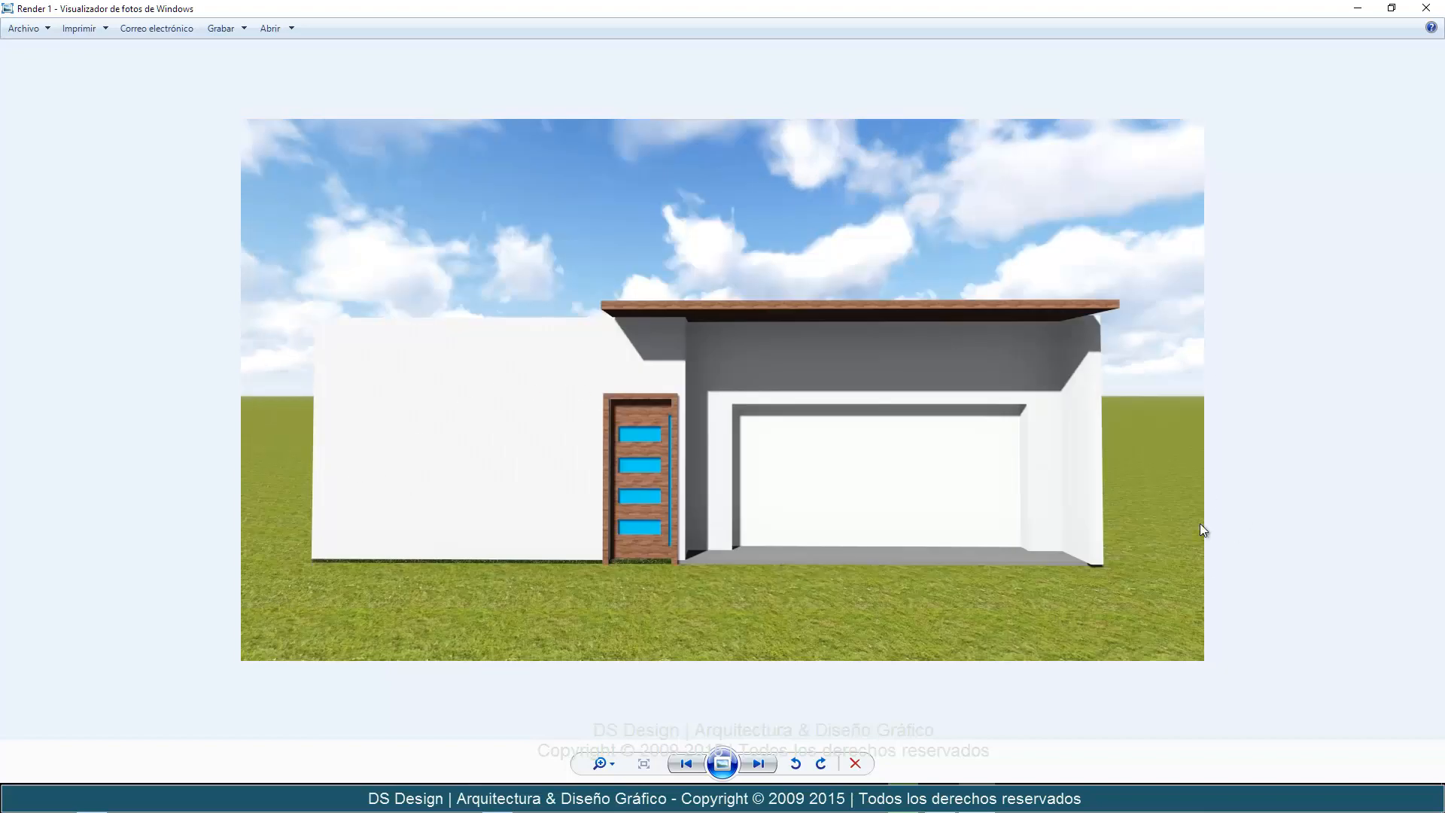
key("Right")
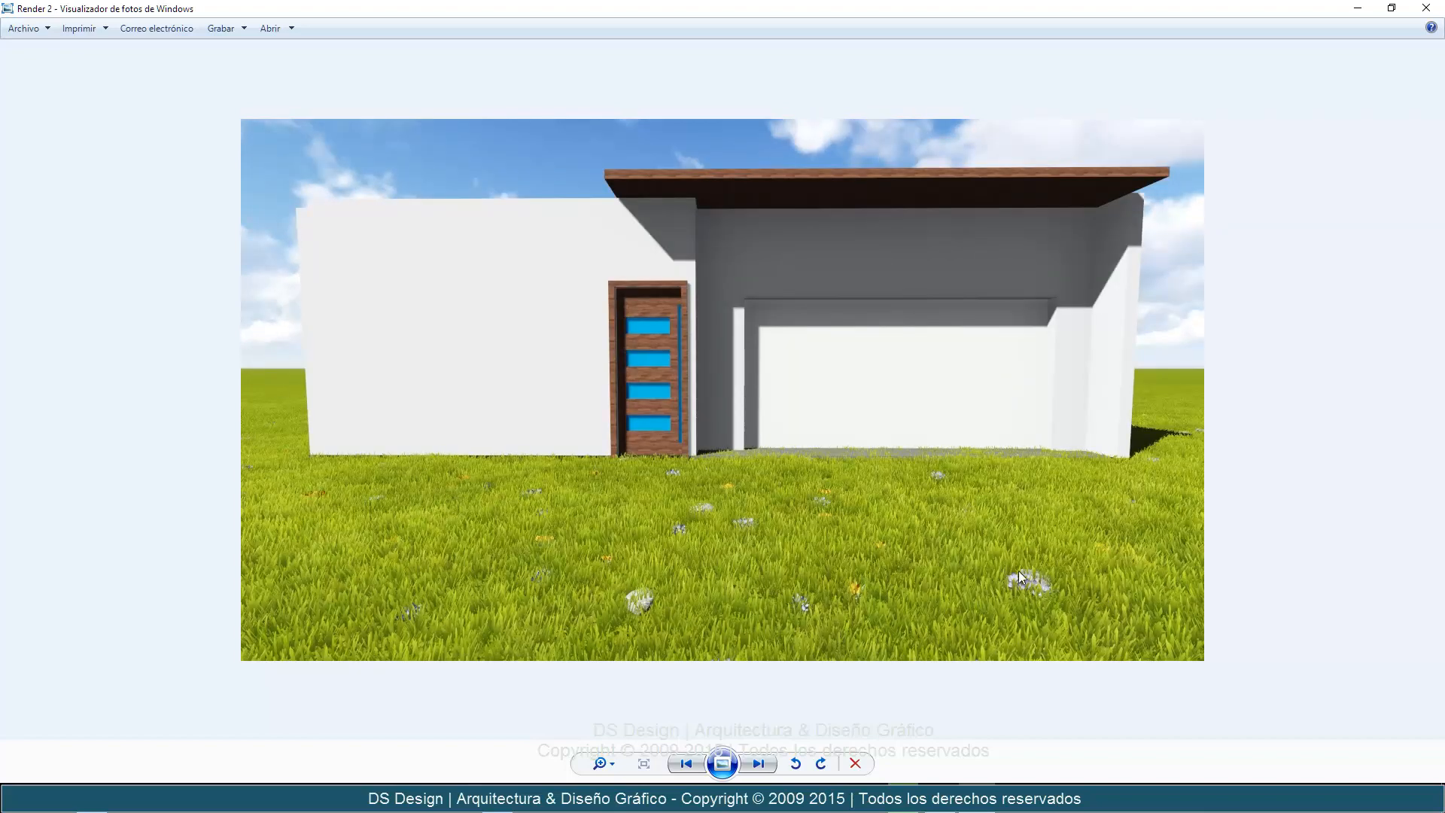
key("Left")
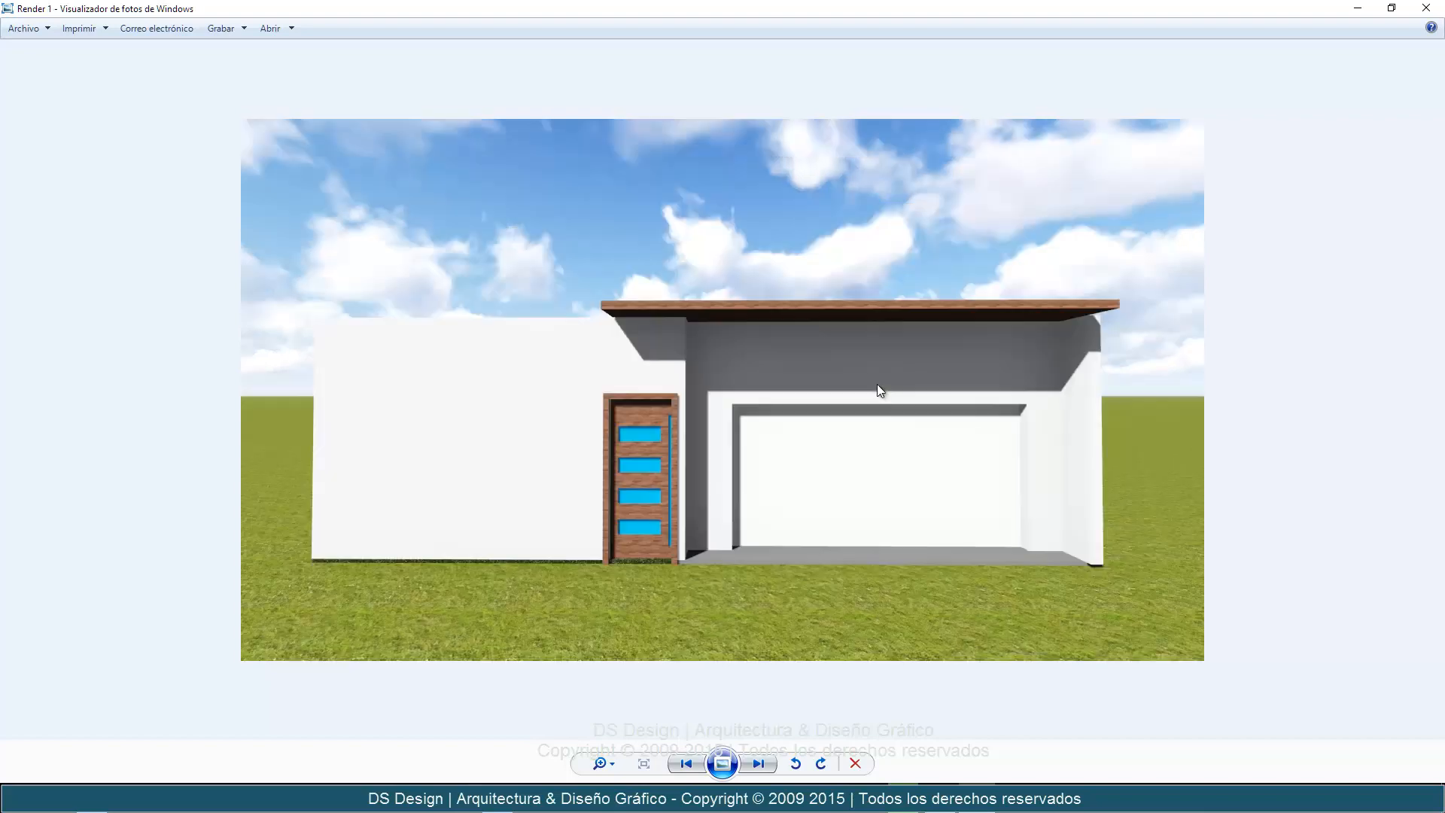
key("Right")
key("Left")
key("Right")
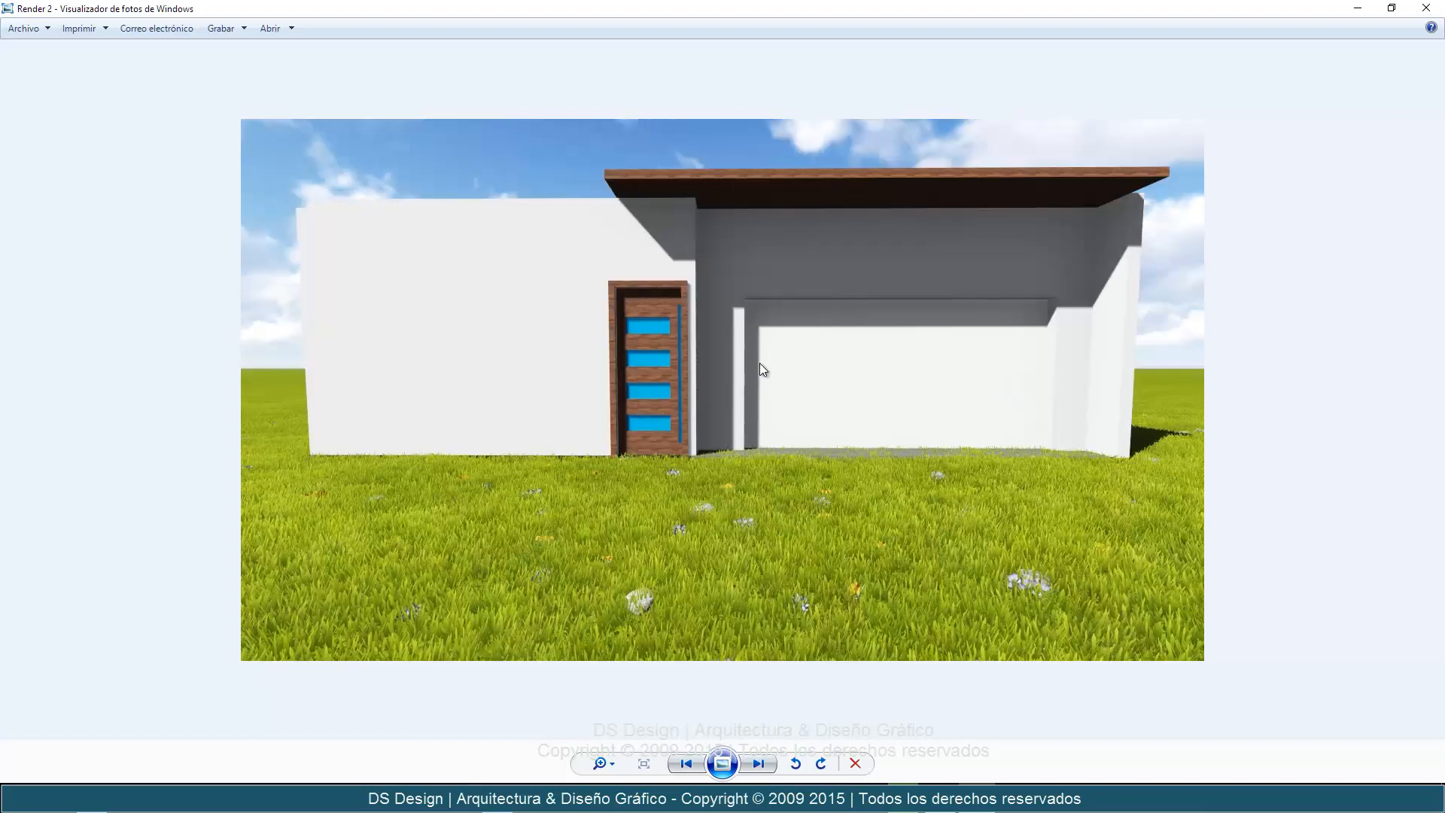
key("Left")
key("Right")
key("Left")
key("Right")
key("Left")
key("Right")
key("Left")
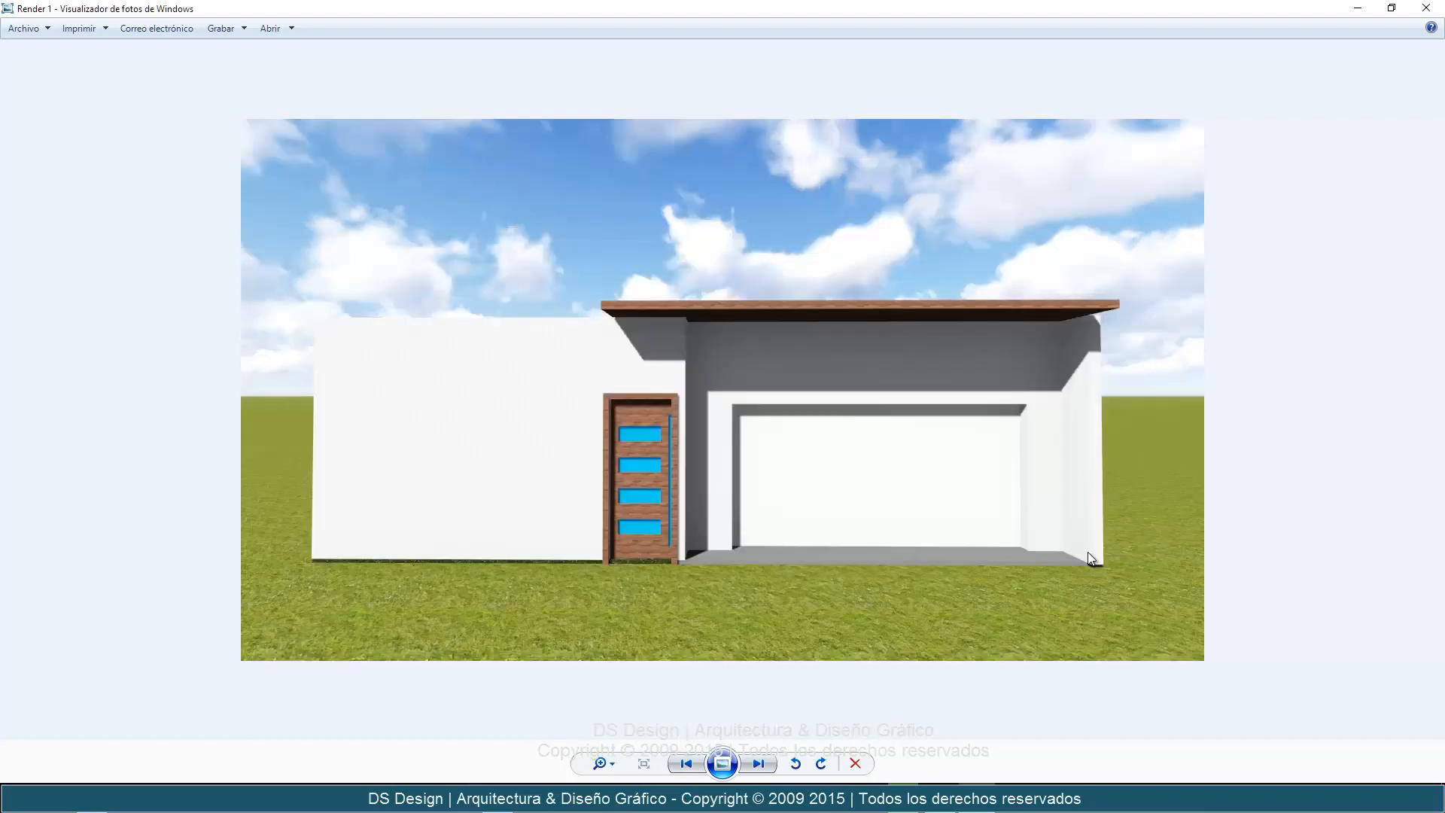
key("Right")
key("Left")
key("Right")
left_click(1428, 8)
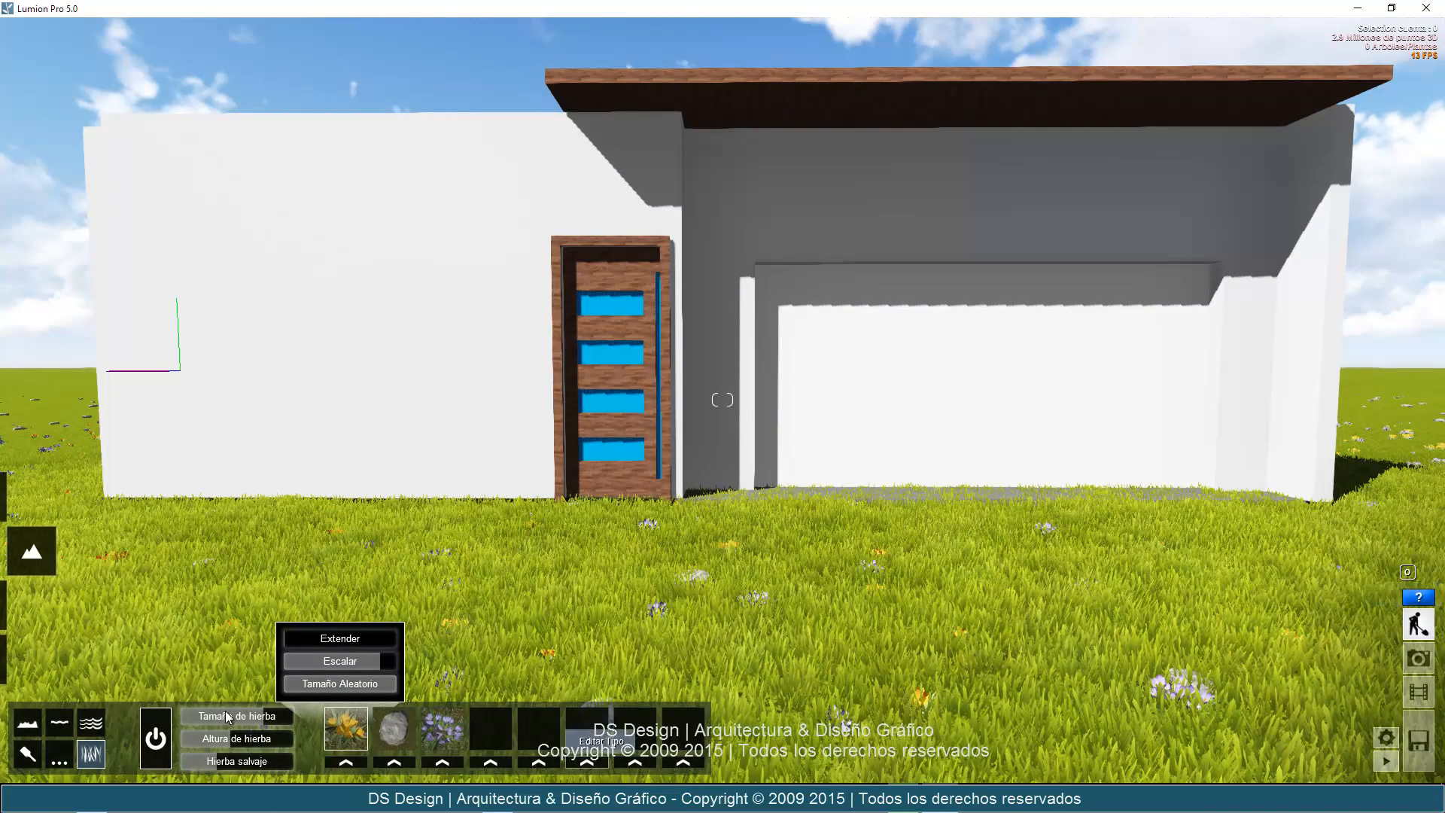
Turn off the 3D grass around the house and switch to object placement mode.
left_click(162, 736)
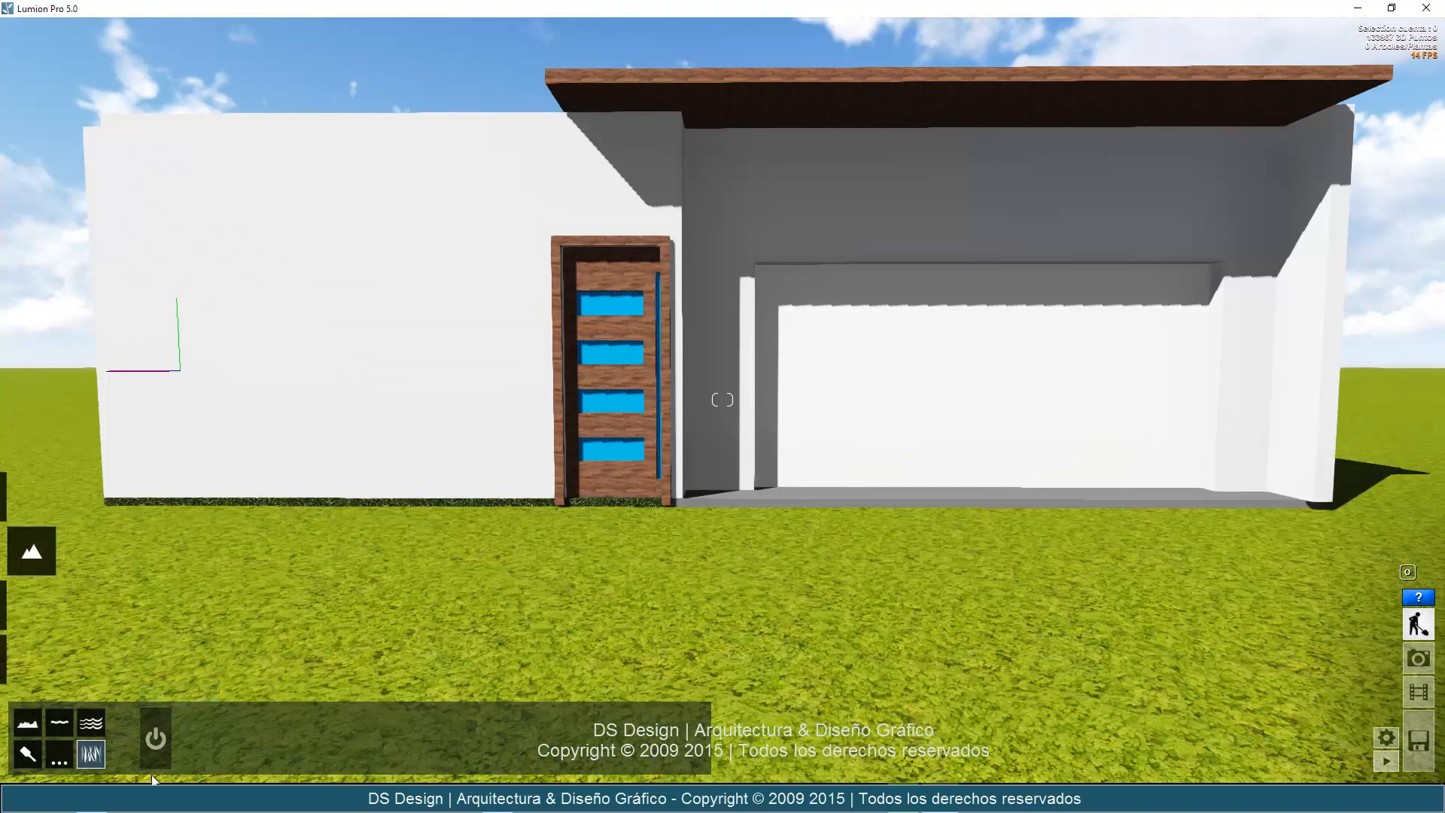
left_click(151, 756)
left_click(151, 755)
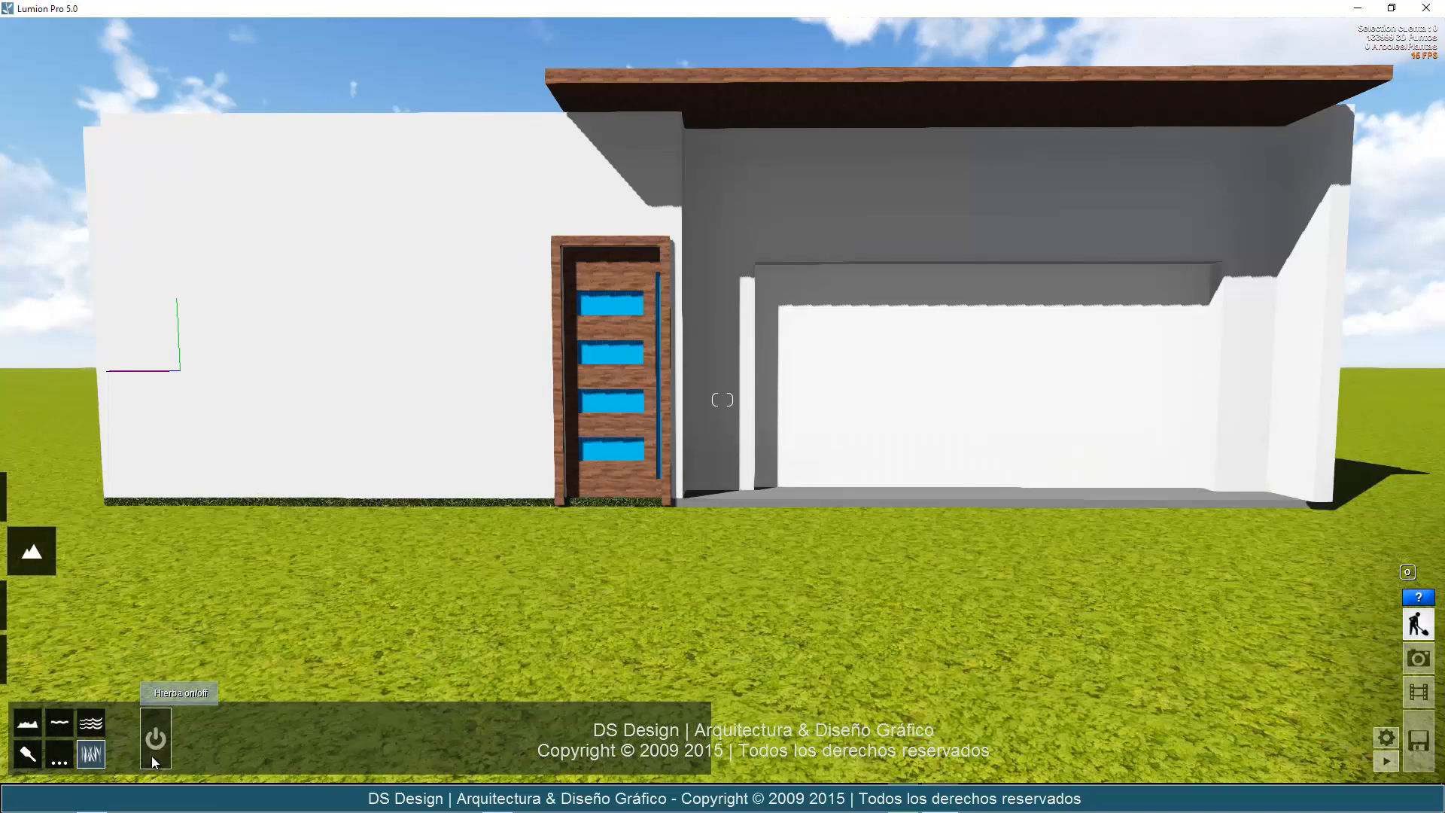
left_click(152, 756)
left_click(151, 756)
mouse_move(18, 616)
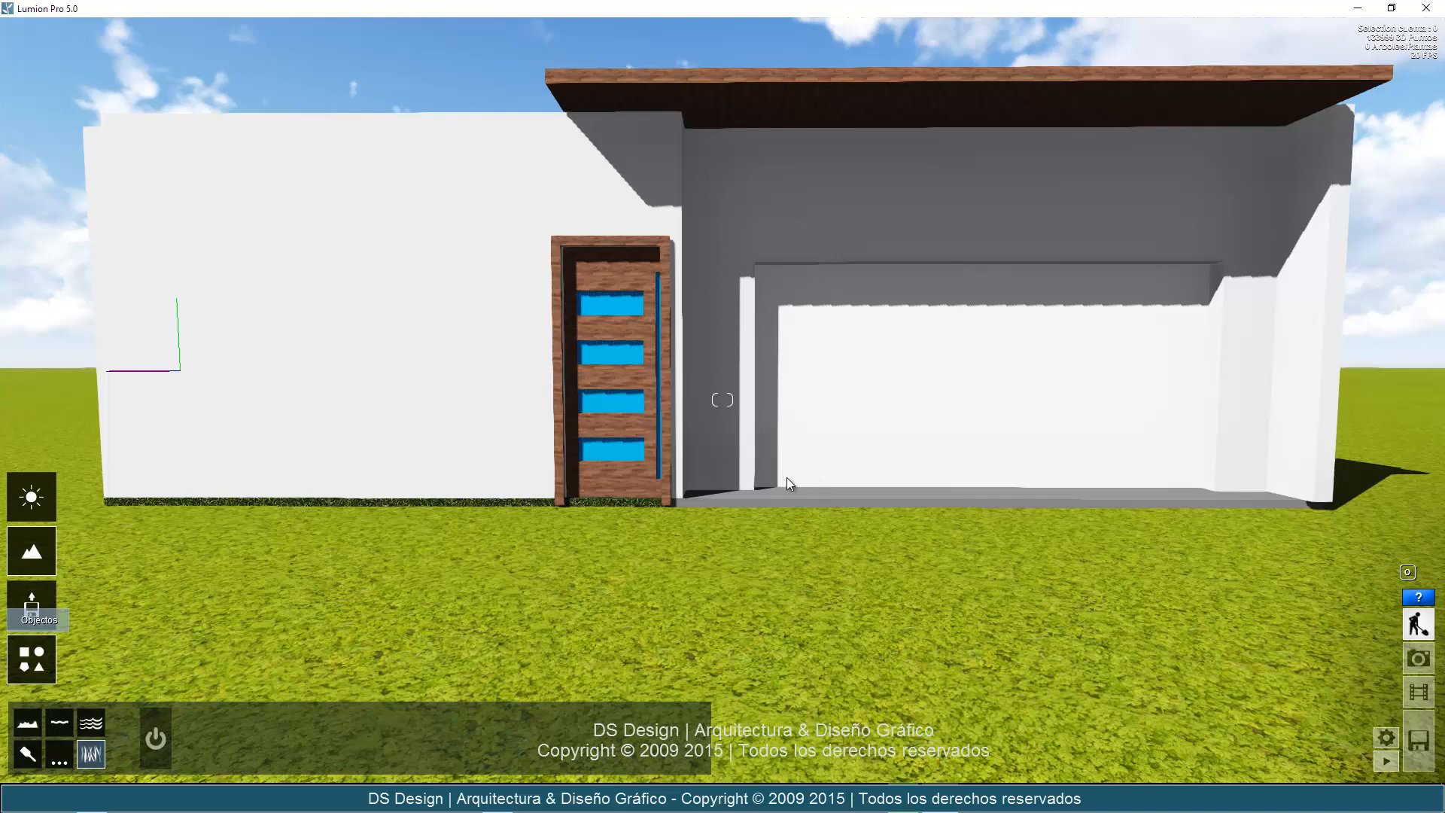
left_click(31, 606)
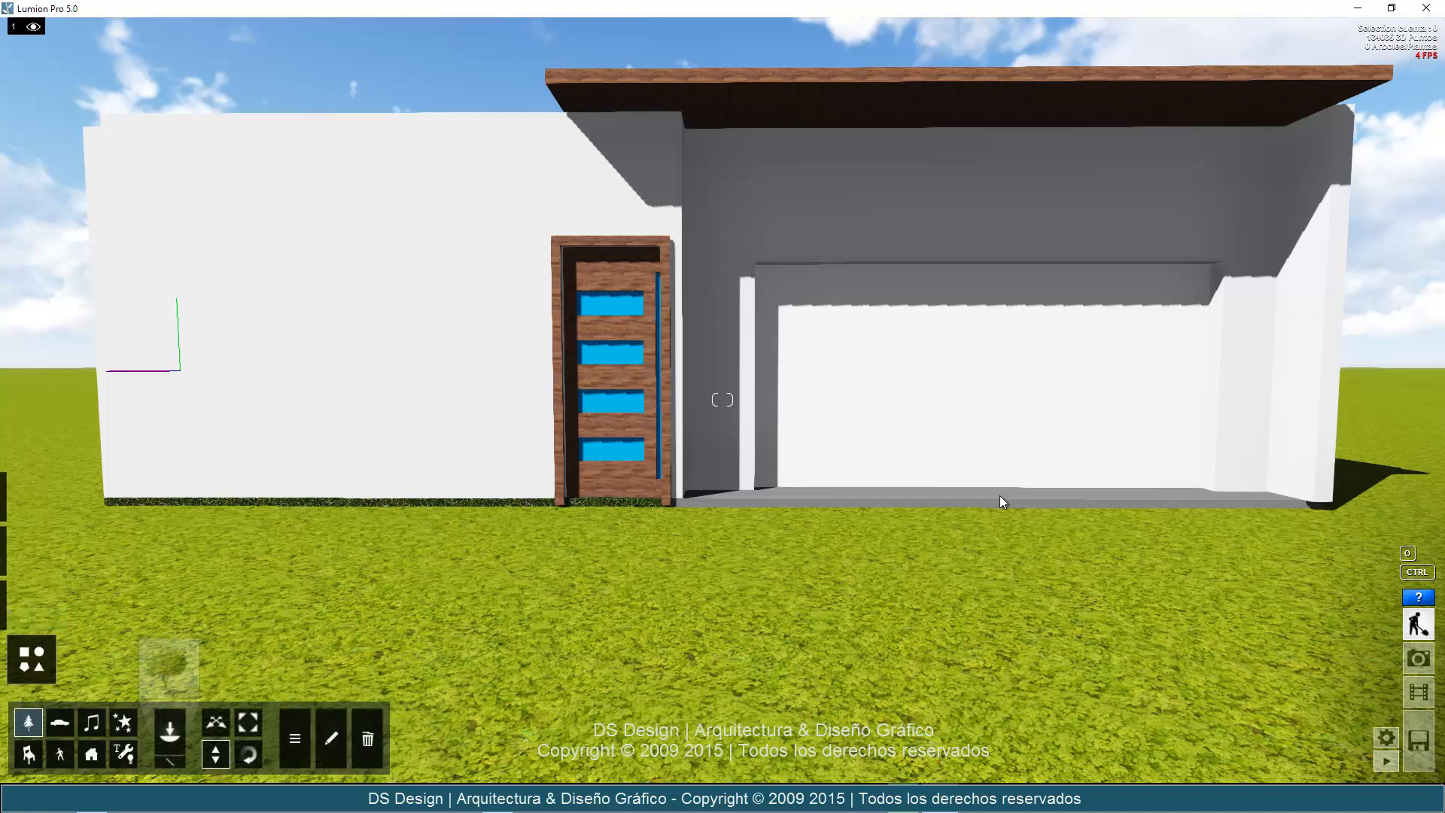